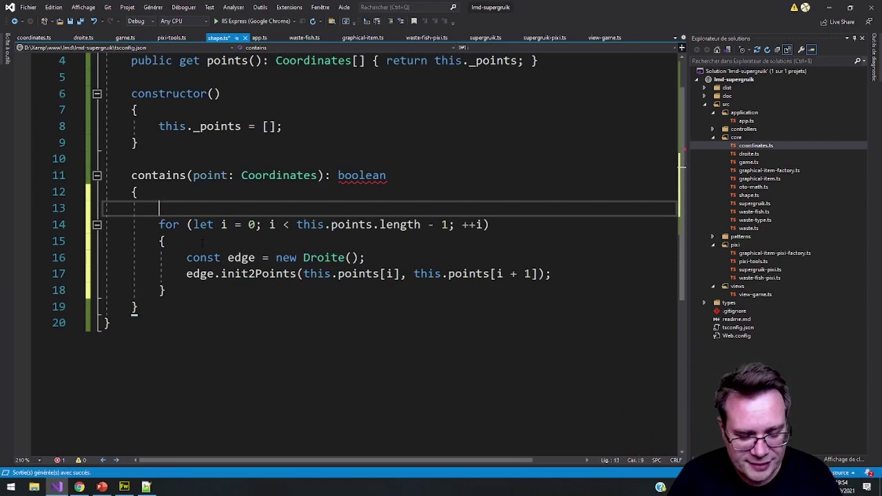
Declare the constant ray as new Droite() at the start of the contains method, above the for loop
type("const ")
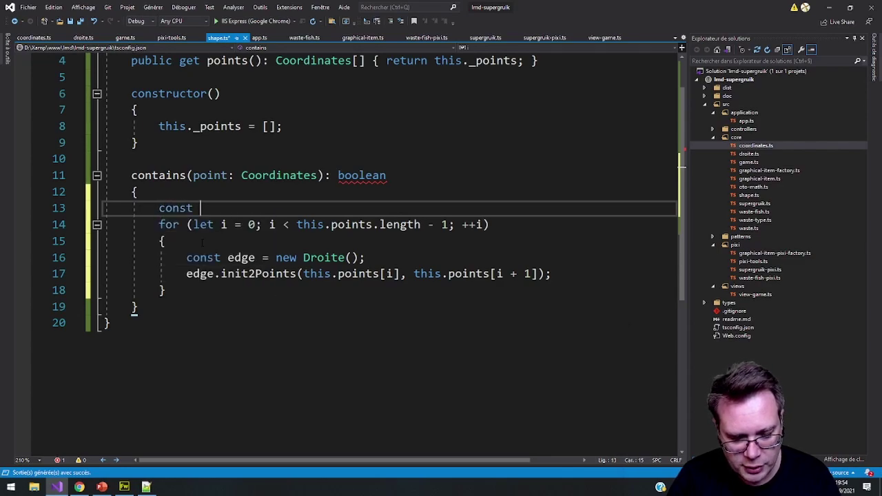
type("ray = ")
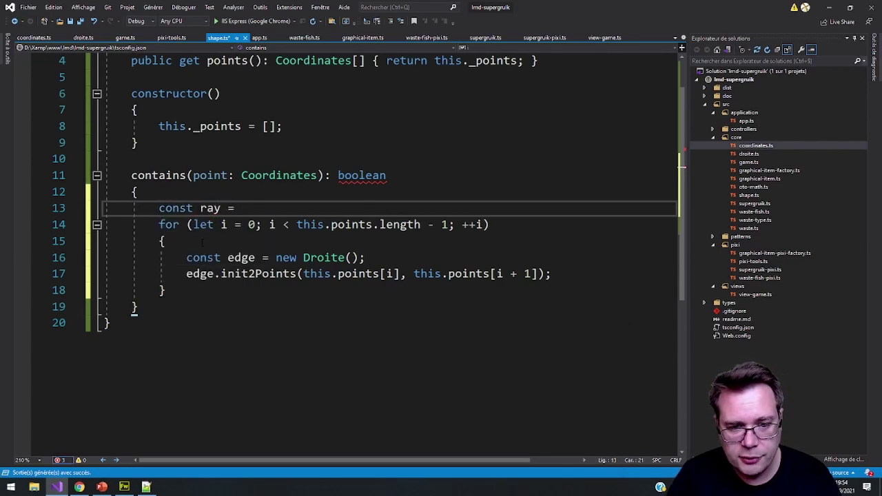
type("new Droite();")
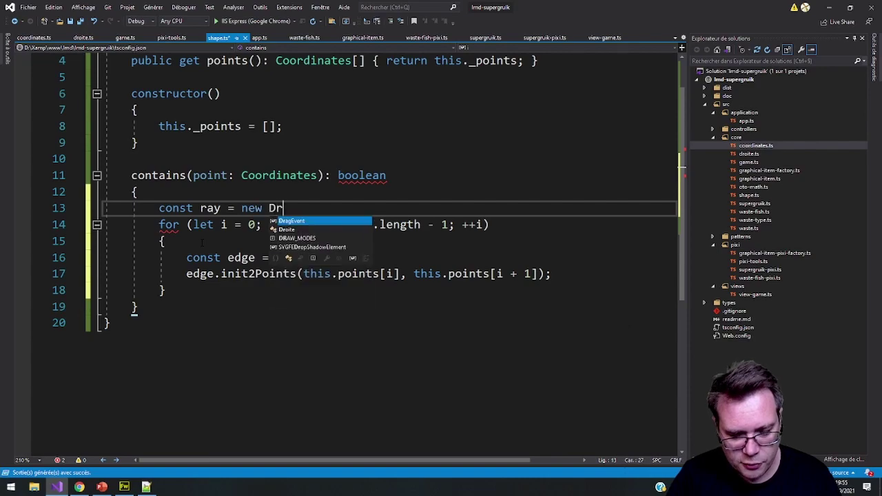
key("Return")
Initialise ray with initPointCoefDirecteur(point, 0) and leave a blank line before the for loop
type("ray.")
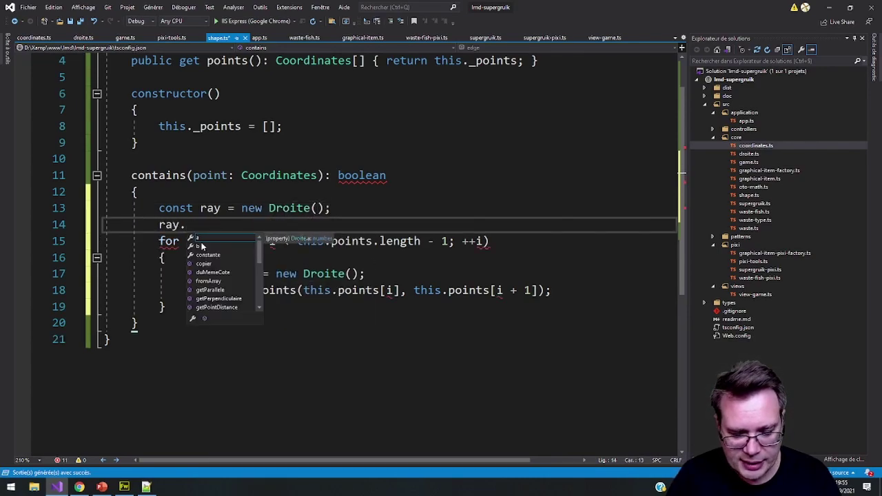
type("ini")
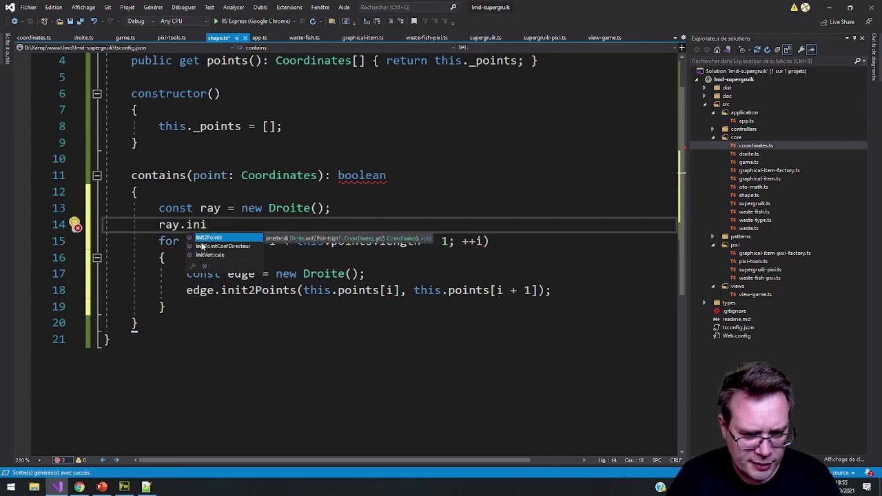
key("Tab")
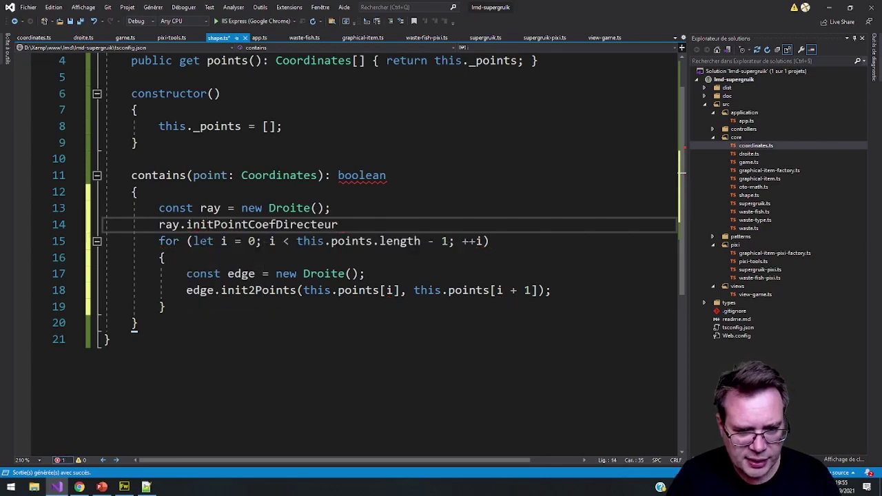
key("ctrl+shift+Left")
type("(")
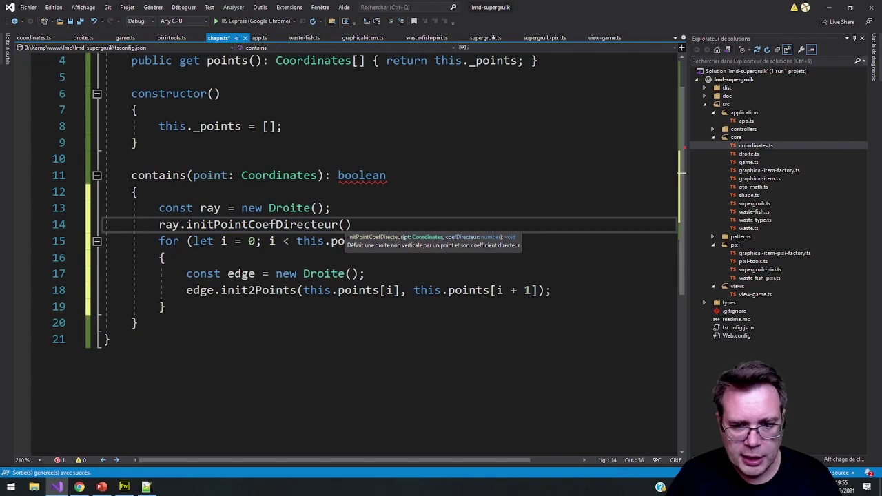
type("p")
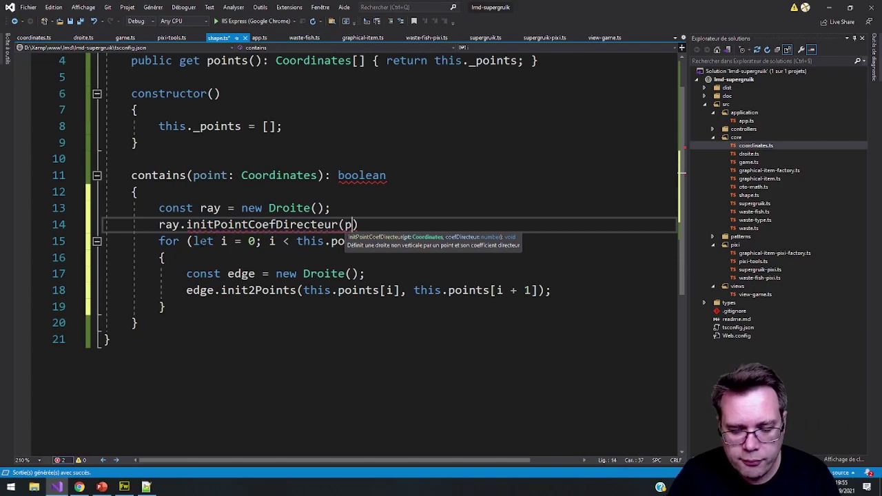
type("oint,")
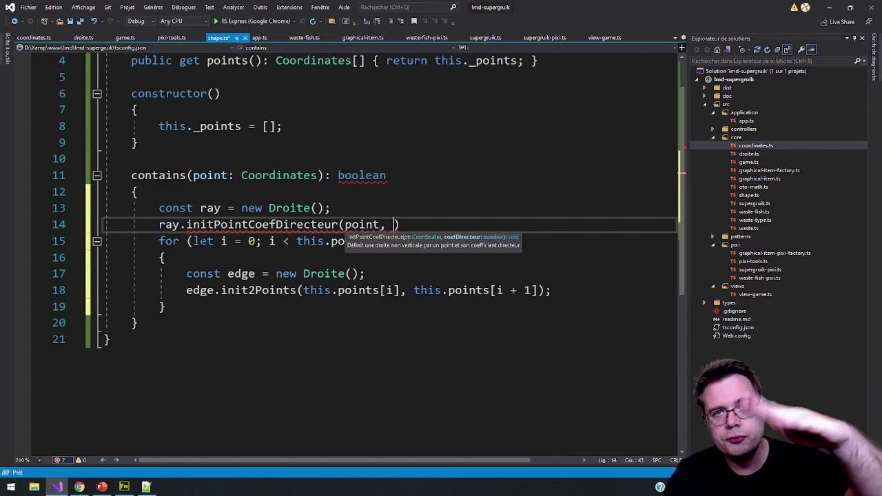
type("0")
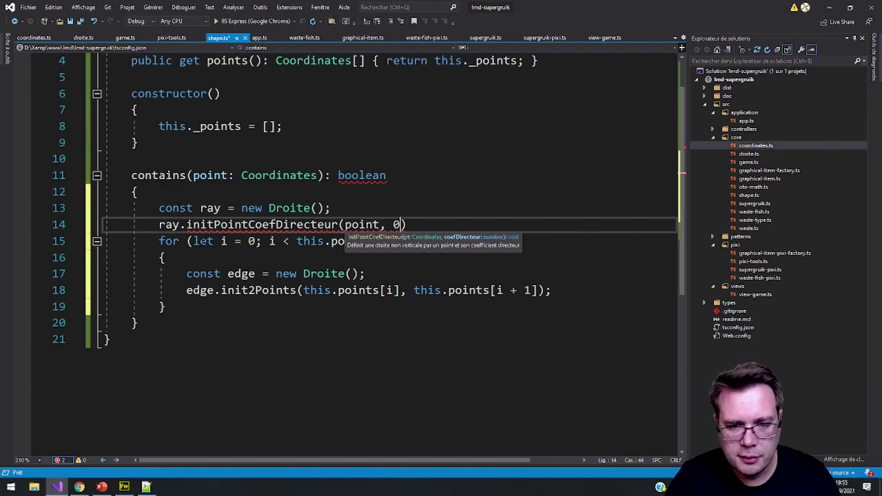
type(");")
key("Return")
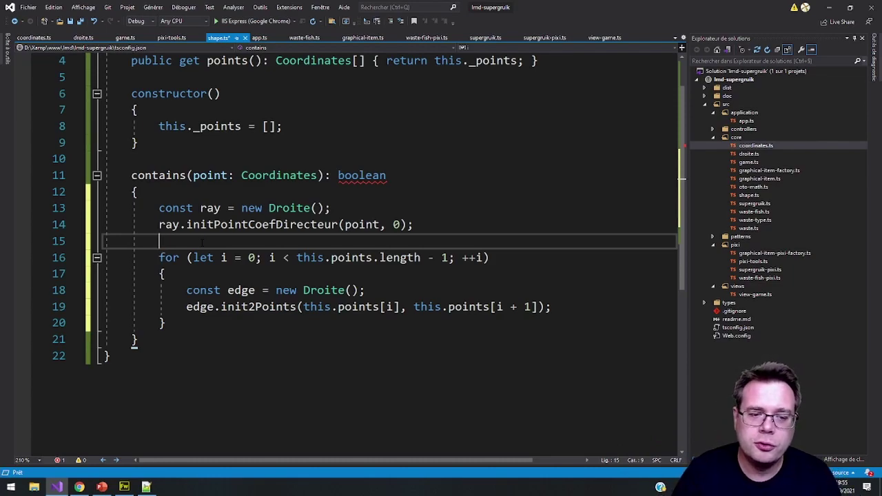
left_click(173, 224)
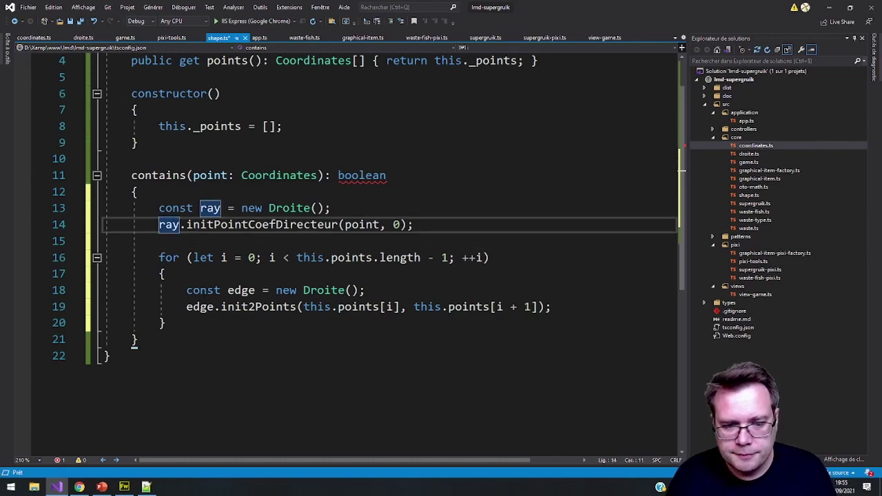
left_click(200, 307)
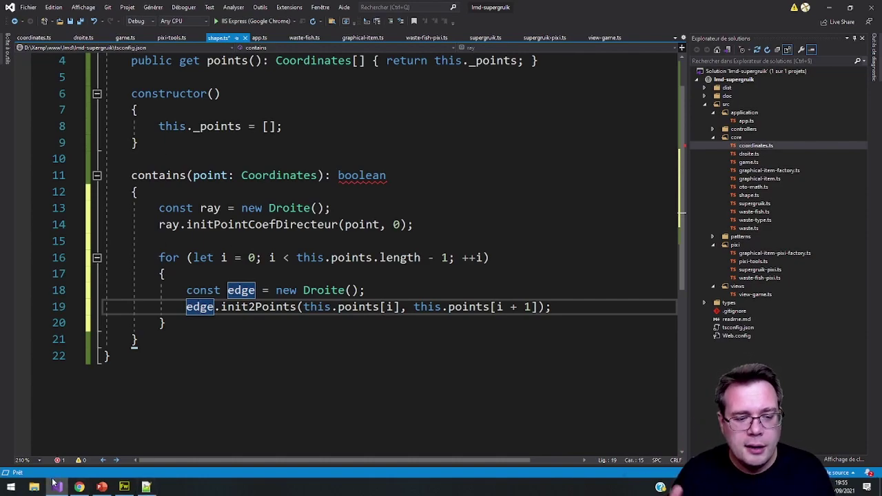
left_click(76, 488)
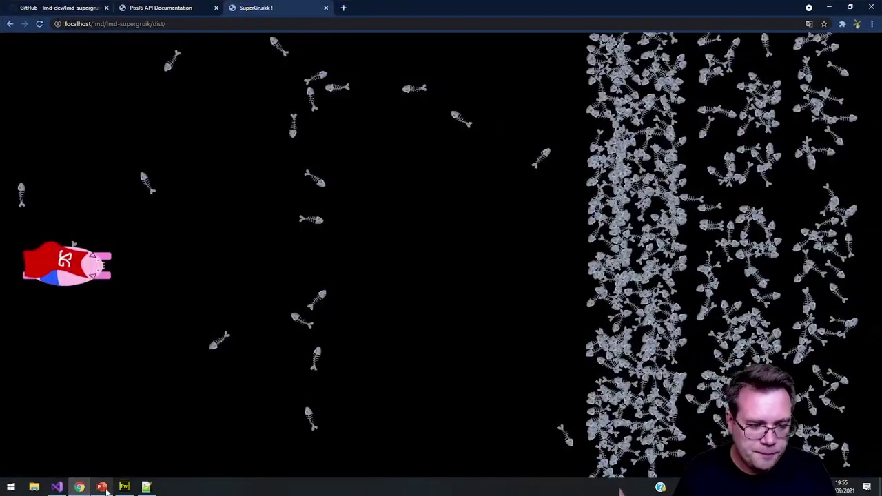
left_click(103, 487)
left_click(125, 487)
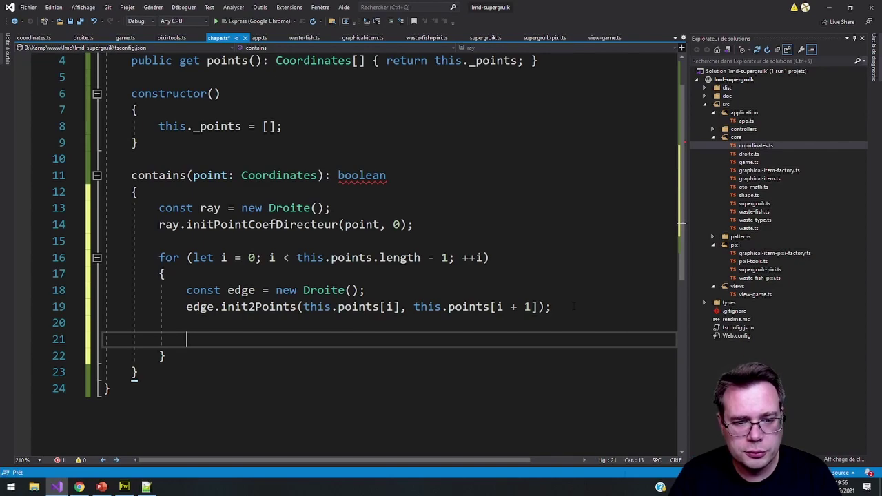
Add a ray.intersectionSegment() call inside the for loop, below the edge initialisation
type("ray")
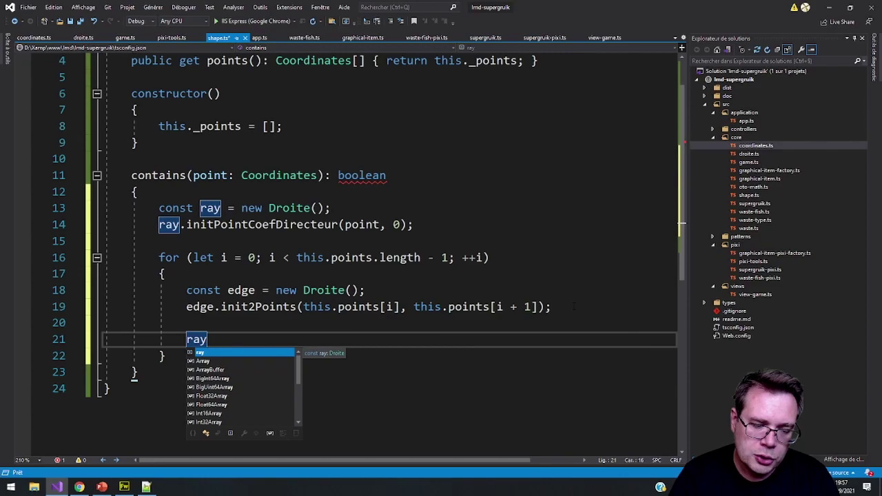
scroll(386, 227, "down", 4)
scroll(386, 275, "up", 4)
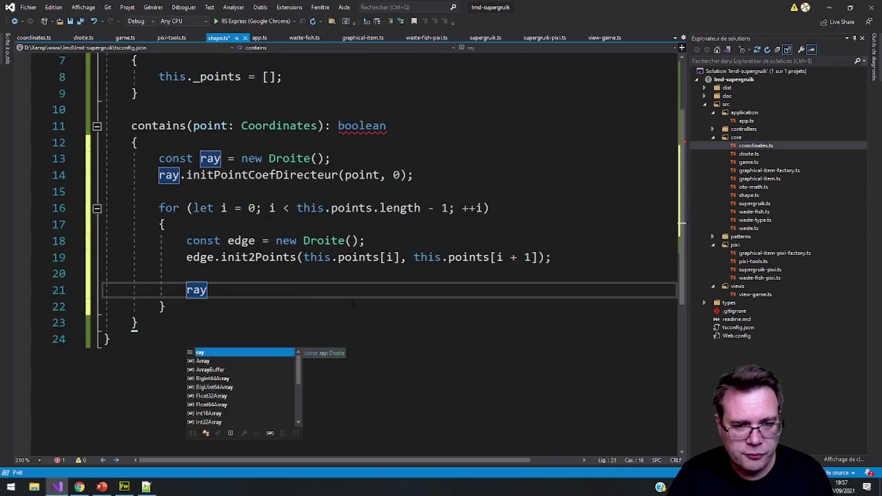
type(".inter")
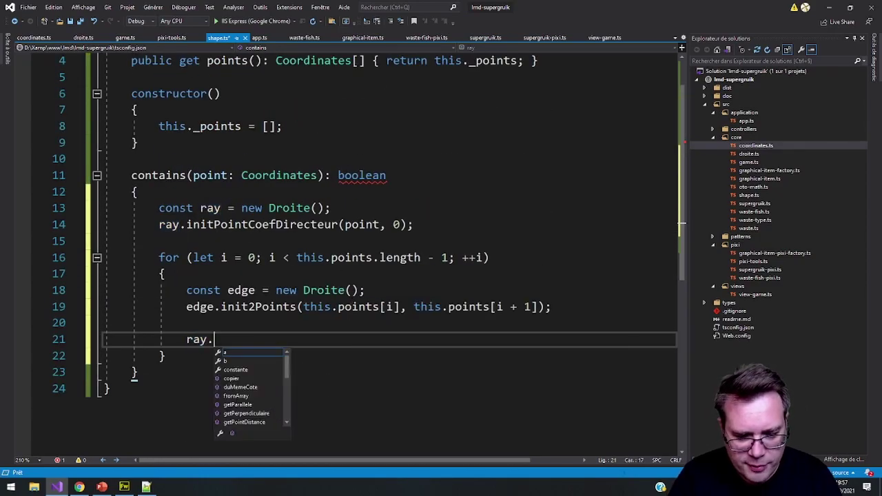
key("Down")
key("Down")
key("Down")
key("Tab")
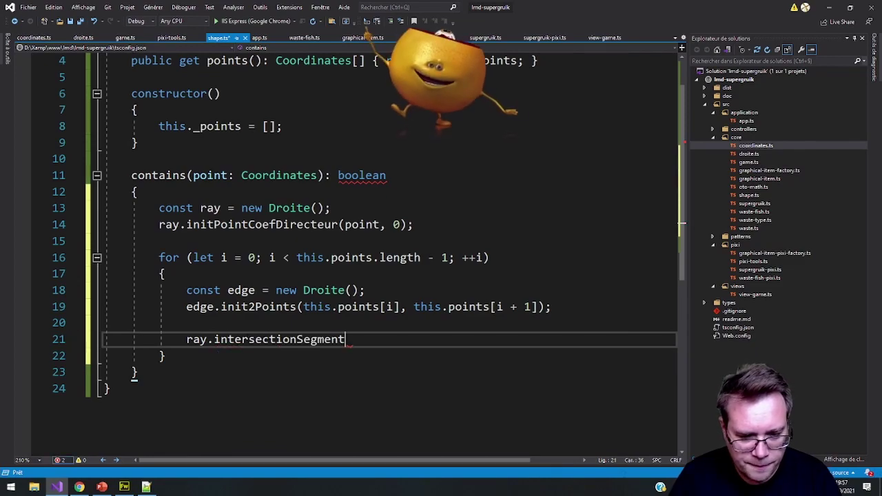
type("(")
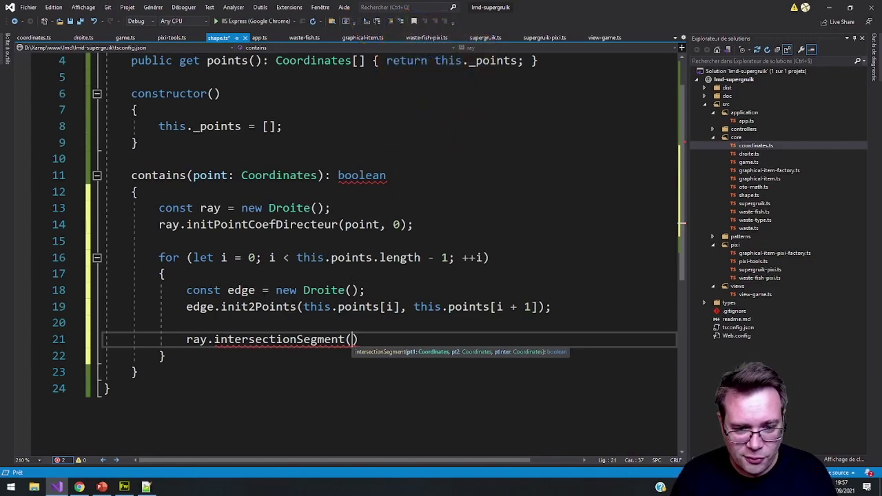
Move the arguments this.points[i], this.points[i + 1] from edge.init2Points into the intersectionSegment call
left_click_drag(303, 307, 538, 307)
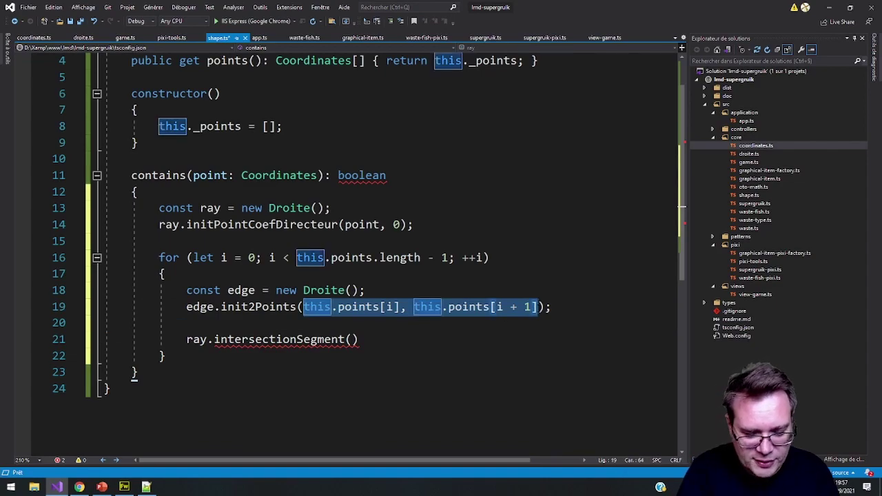
key("ctrl+x")
left_click(351, 339)
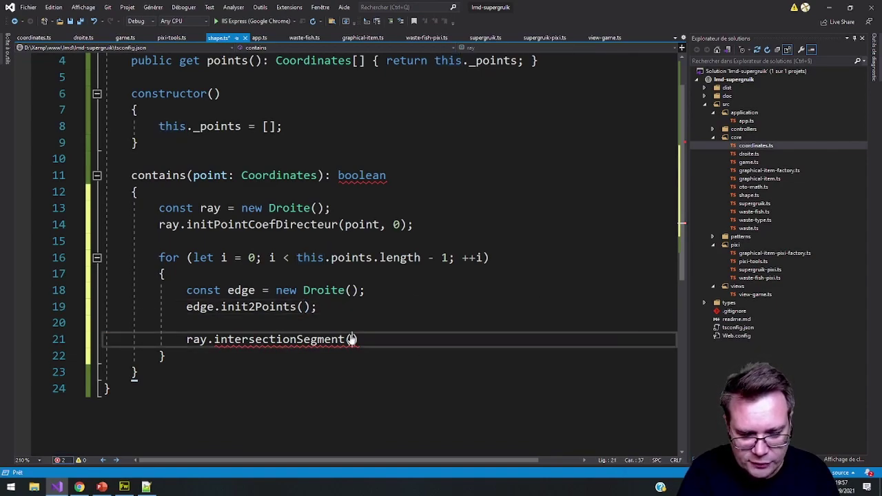
key("ctrl+v")
Delete the edge declaration, its init2Points call and the leftover blank line from the for loop
left_click(165, 274)
left_click(317, 306, "shift")
key("Delete")
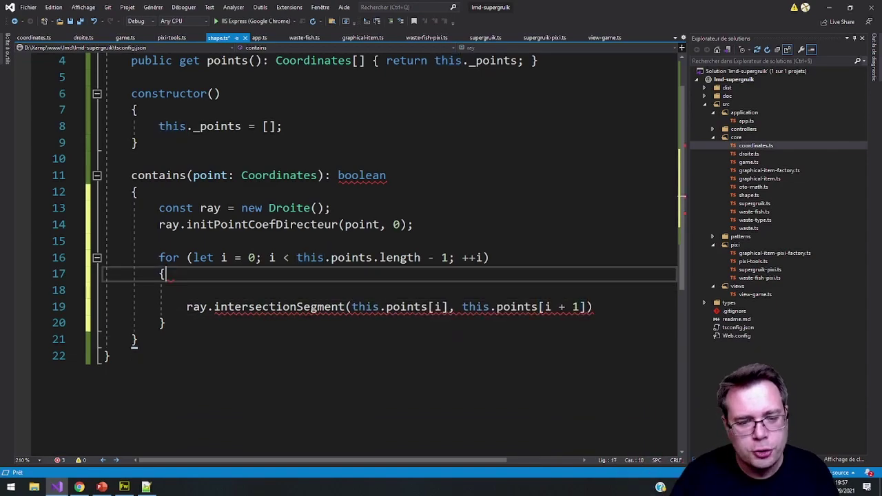
key("Delete")
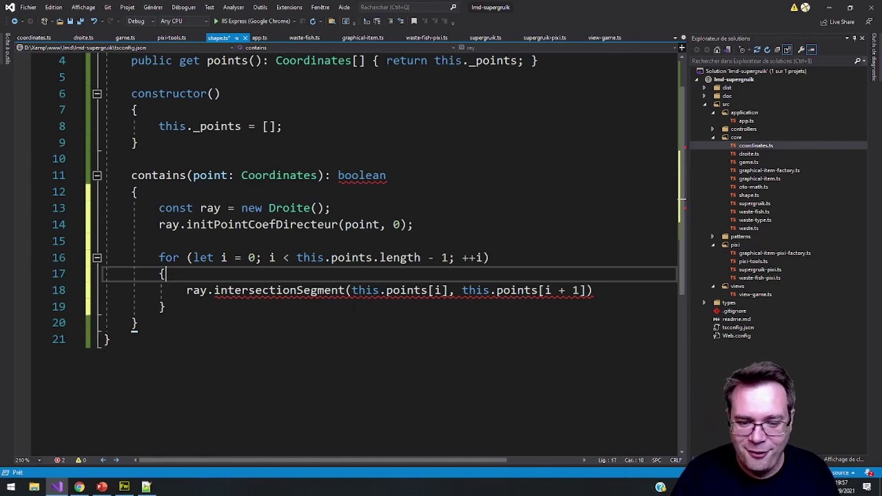
Add intersection as the third argument of the intersectionSegment call
left_click(586, 290)
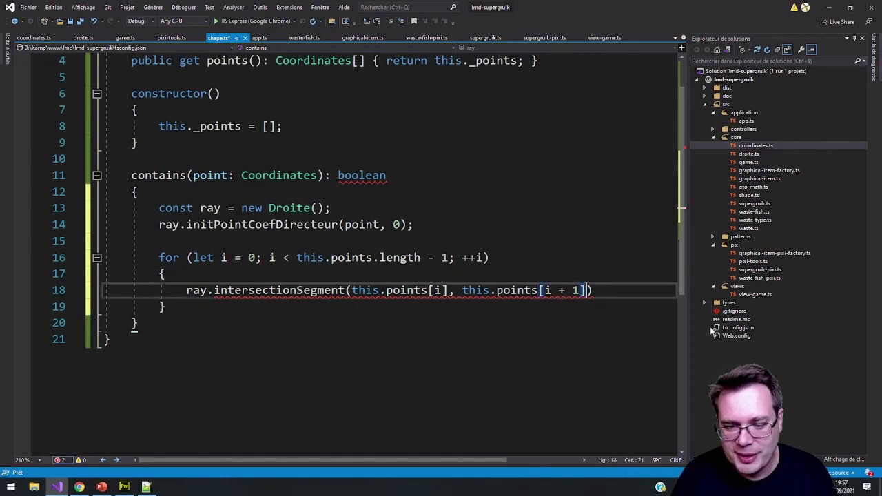
type(",")
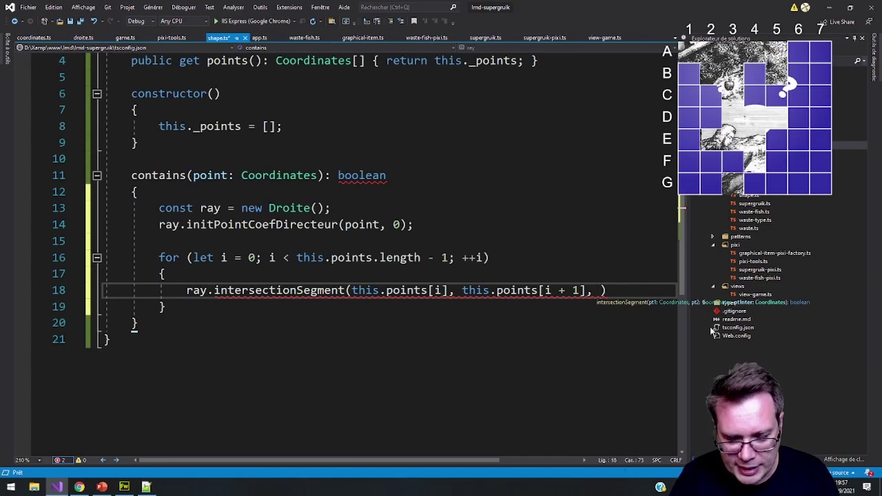
type("nter")
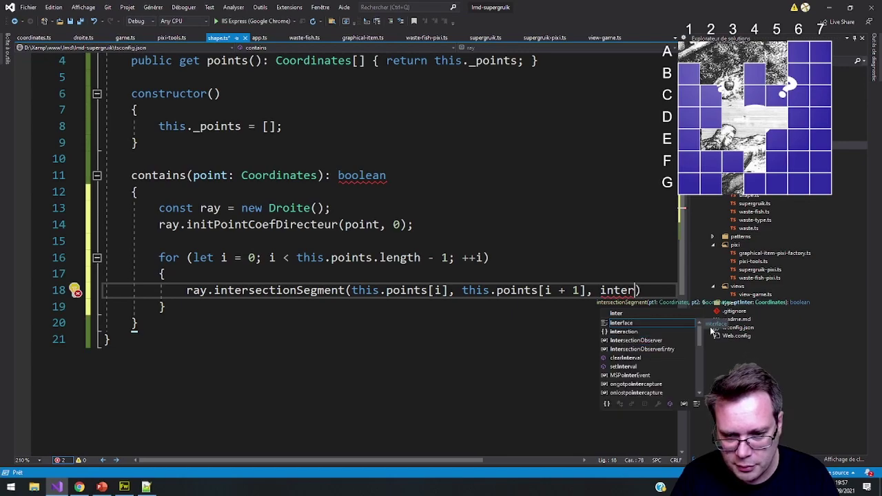
type("section")
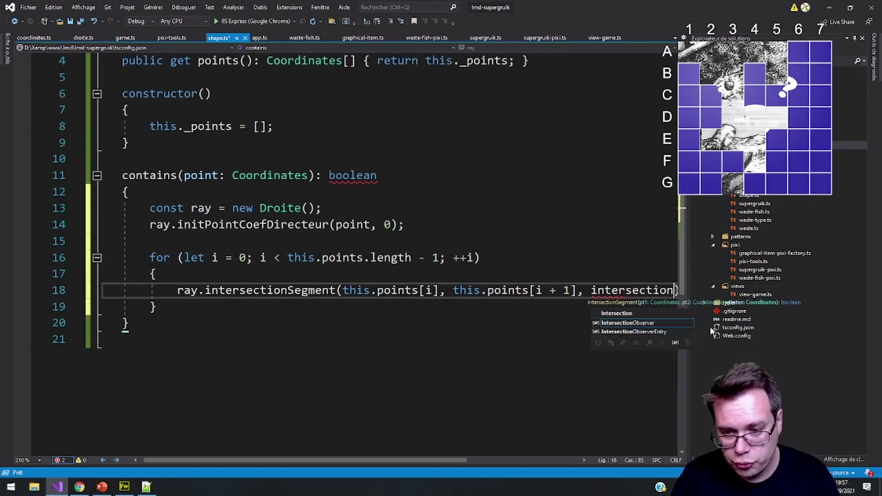
Declare const intersection = new Coordinates({ x: 0, y: 0 }); between the ray initialisation and the for loop
left_click(427, 226)
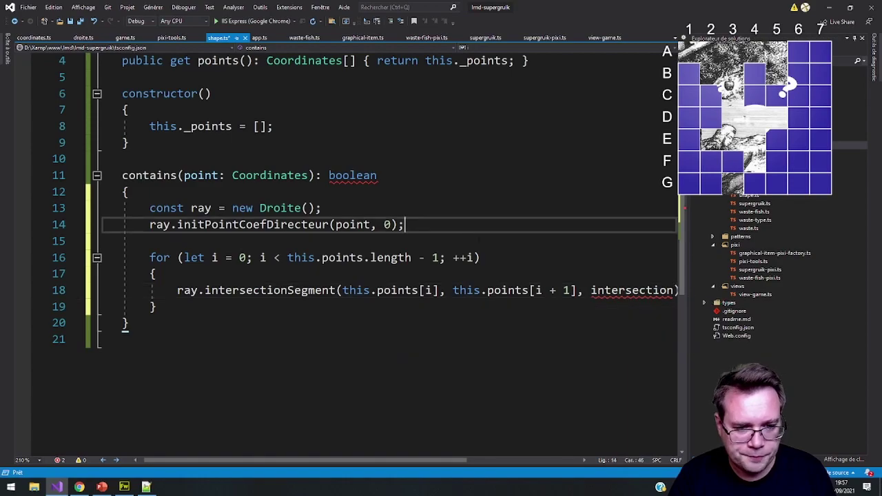
key("Return")
key("Return")
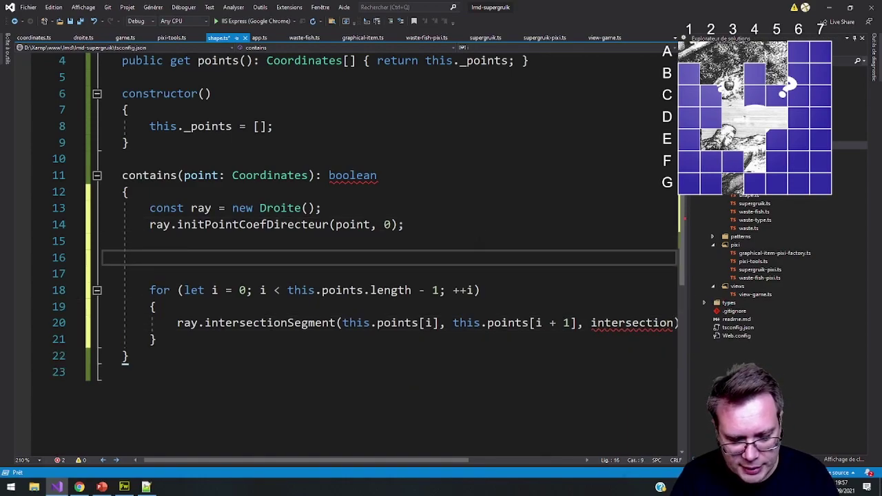
type("const inter")
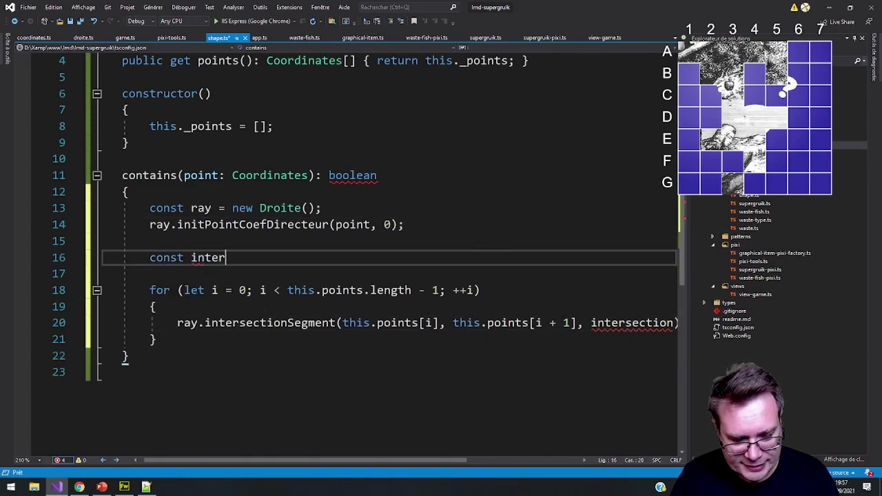
type("section ")
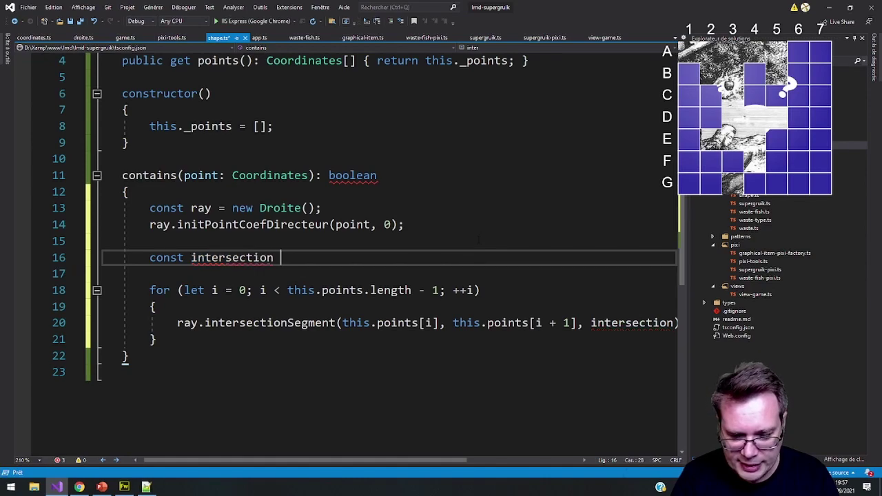
type("= new Coordinate")
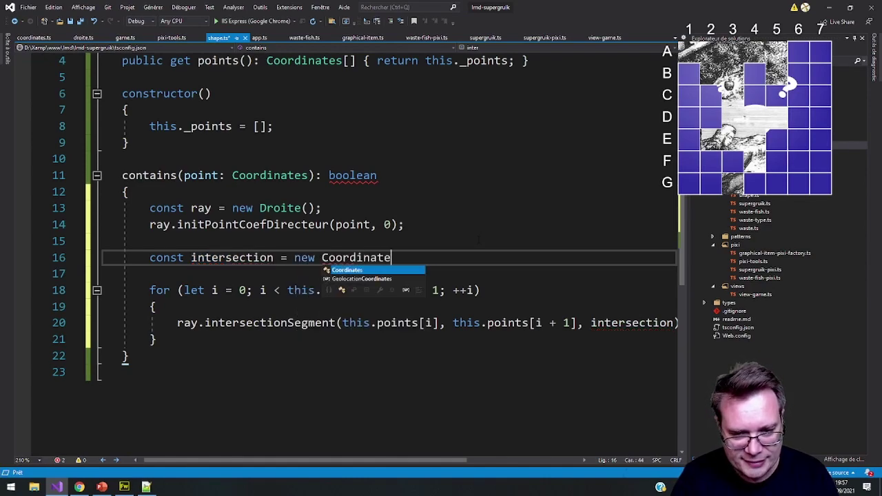
type("s(")
key("BackSpace")
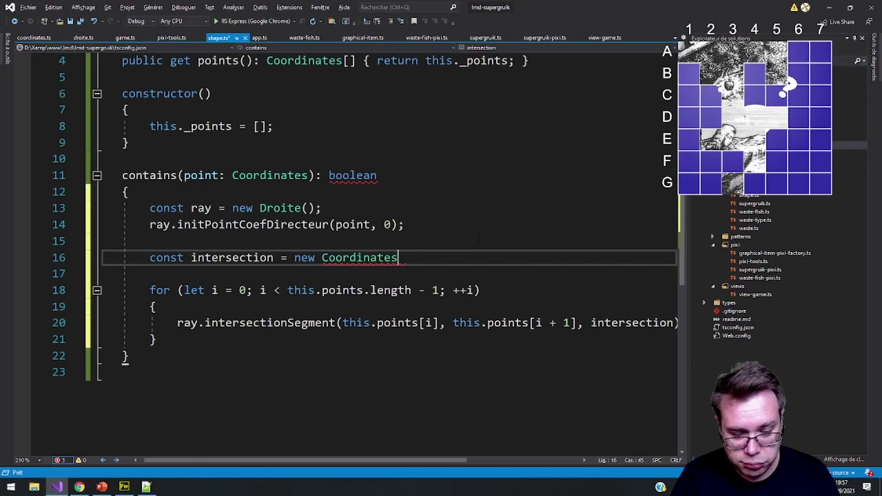
type("({ x: 0")
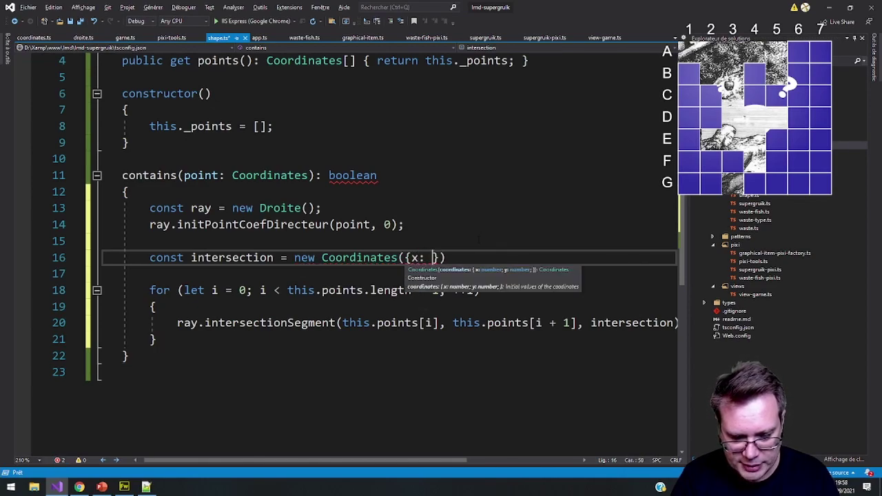
type(", y: 0 }")
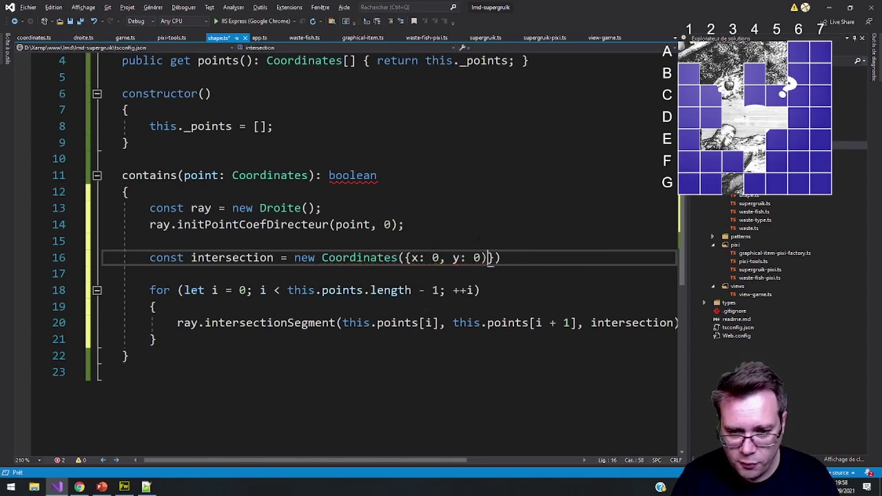
type(");")
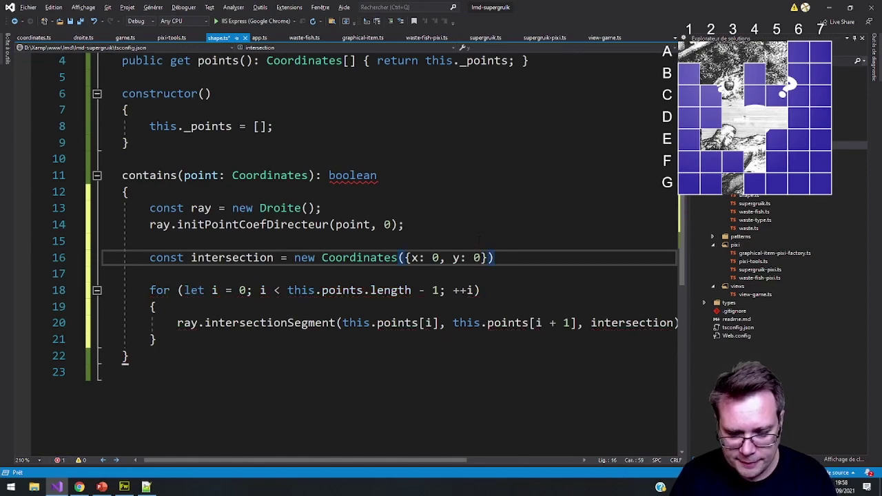
Turn the ray.intersectionSegment call in the for loop into the condition of an if statement with an empty braced block
left_click(177, 323)
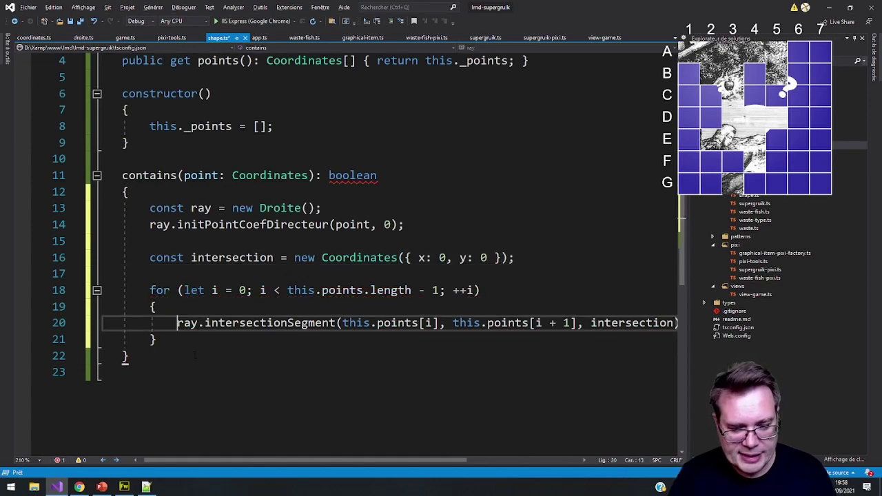
type("if(")
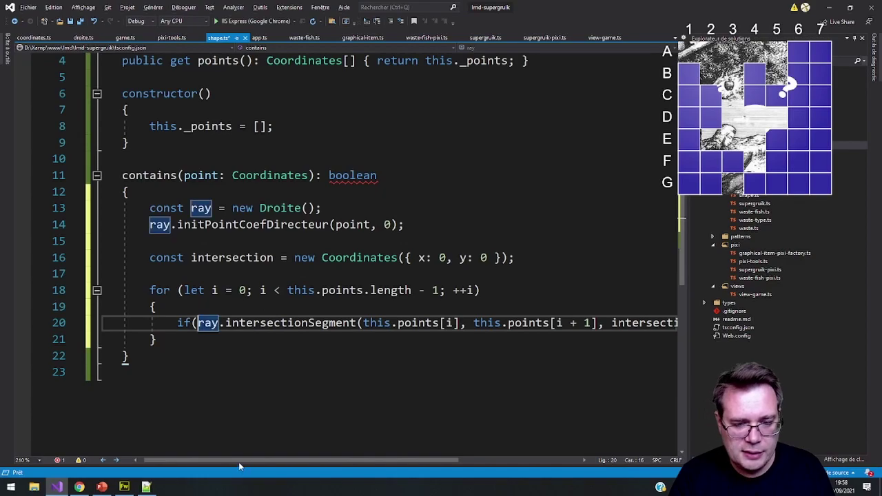
left_click_drag(238, 462, 317, 462)
type(")")
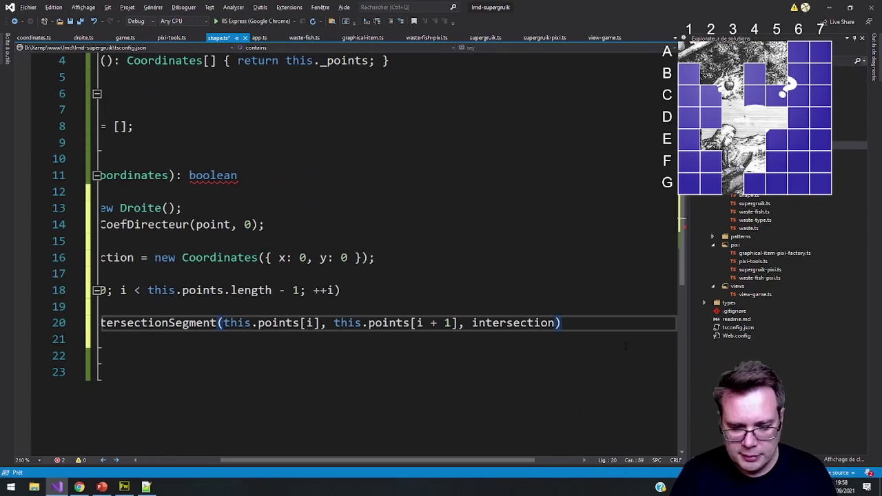
key("Return")
type("{")
key("Return")
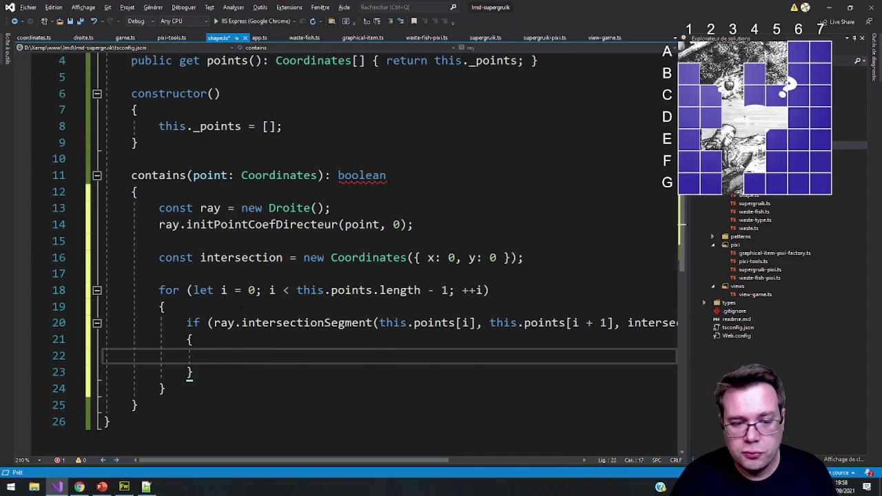
Split the if condition over several lines, with the intersectionSegment call and the closing parenthesis each on its own line
left_click_drag(258, 460, 288, 461)
key("Up")
key("Up")
key("End")
key("Left")
key("Return")
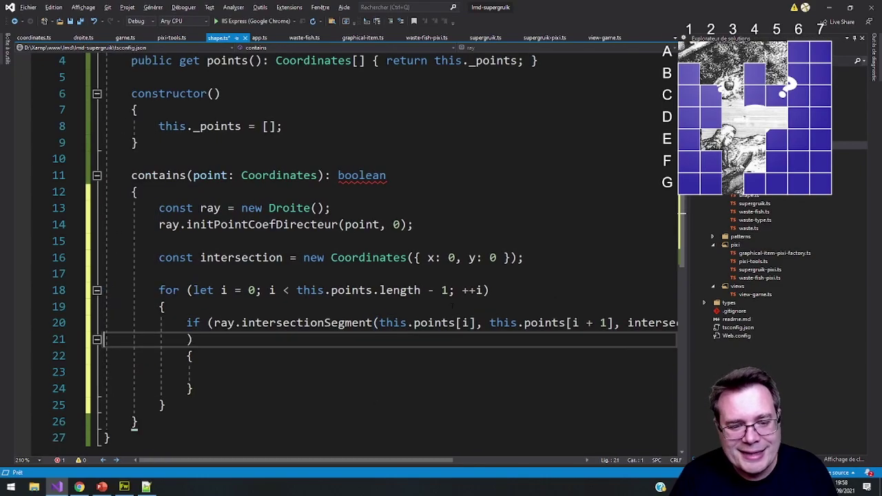
left_click(214, 323)
key("Return")
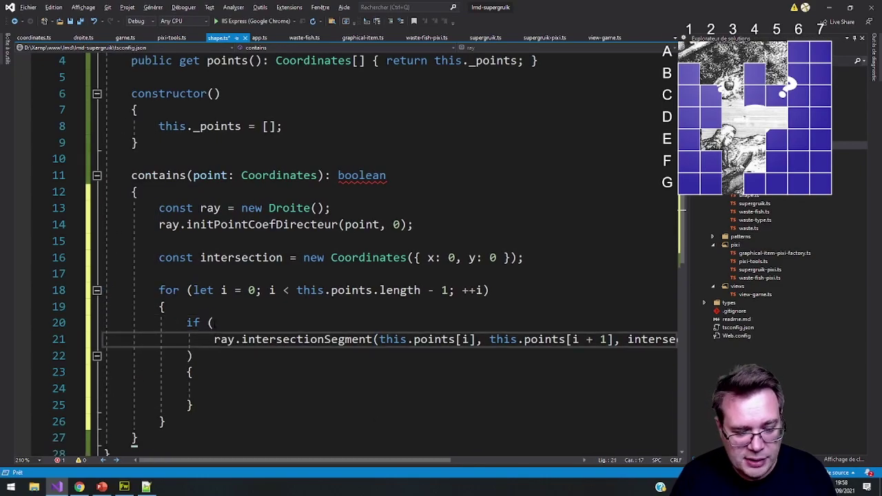
Extend the if condition with && intersection.x >= point.x on a new line
key("End")
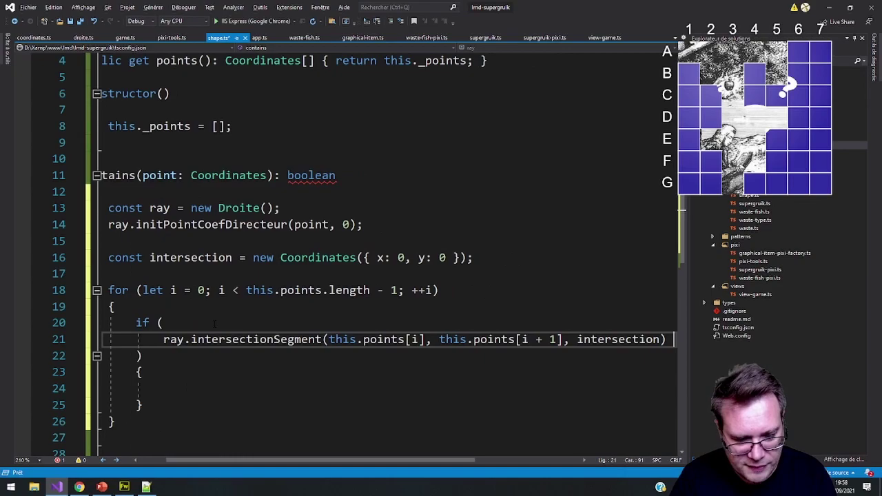
type("&&")
key("Return")
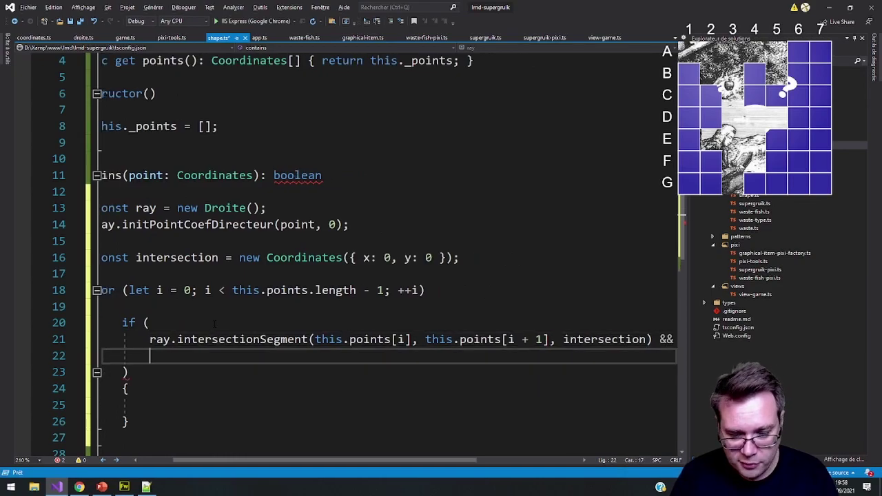
type("intersection")
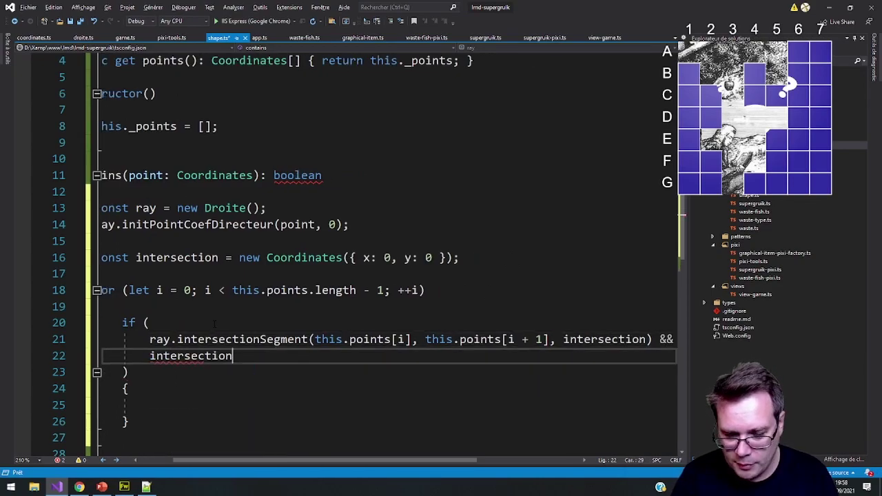
type(".x")
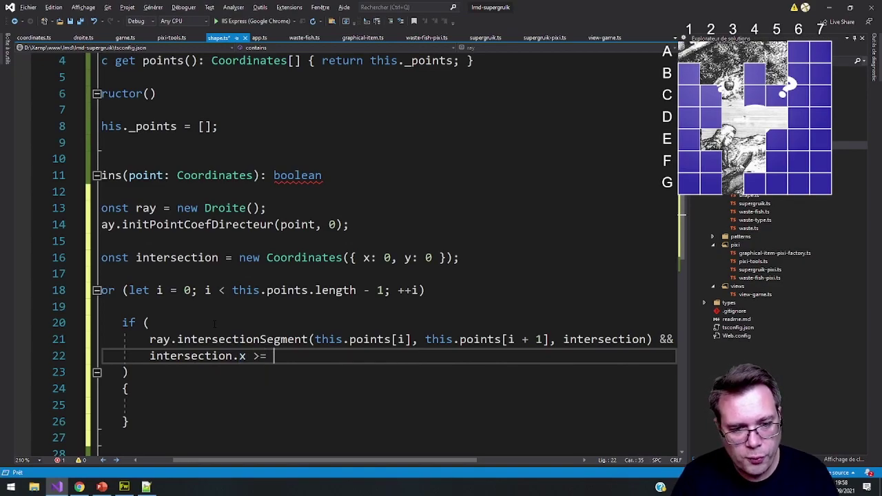
type(">= p")
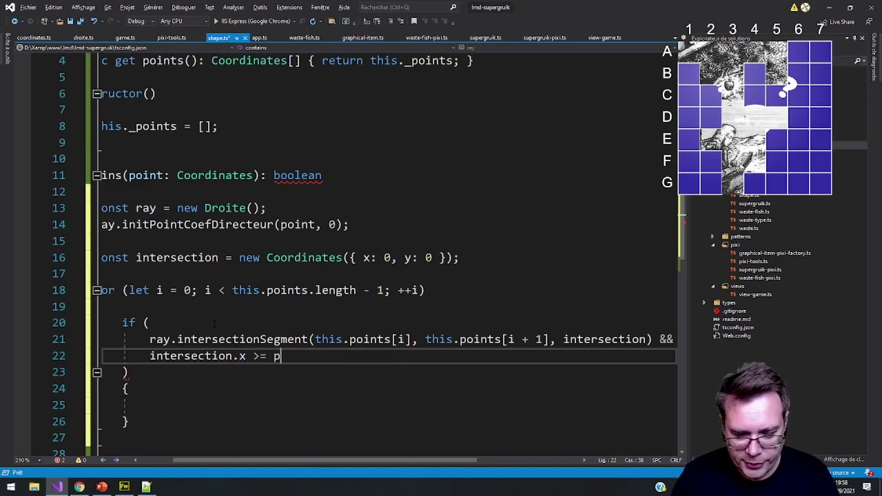
type("oint.x")
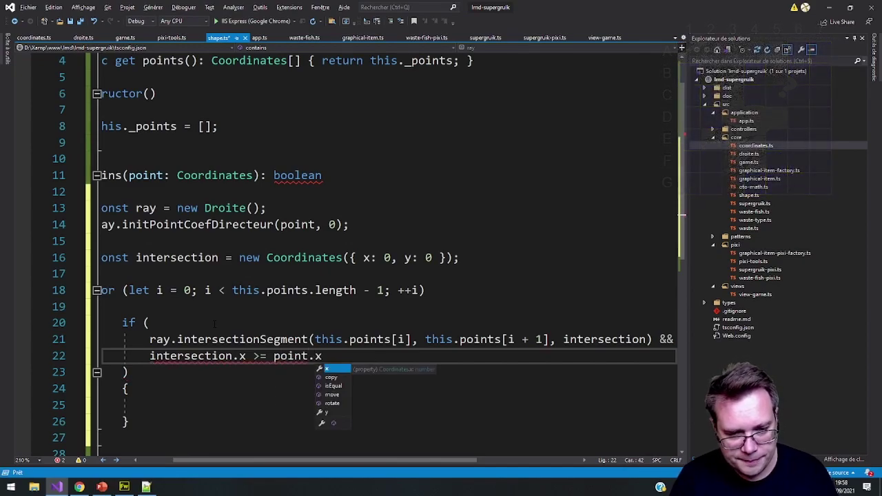
Add the statement ++nbIntersections; inside the if block
left_click(157, 407)
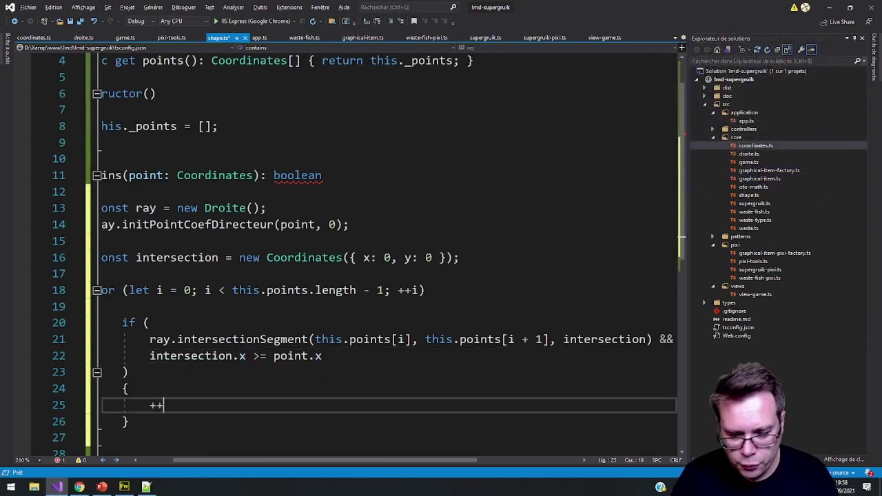
type("++nbIn")
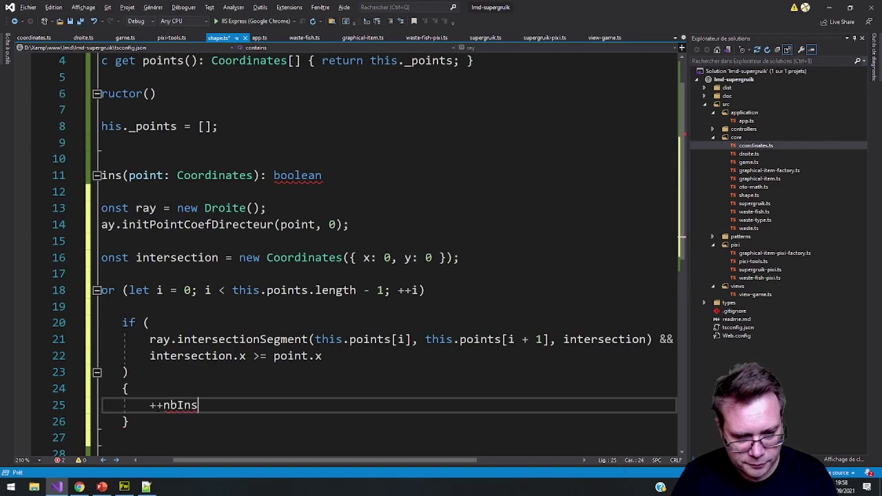
type("tersectio")
type("ns;")
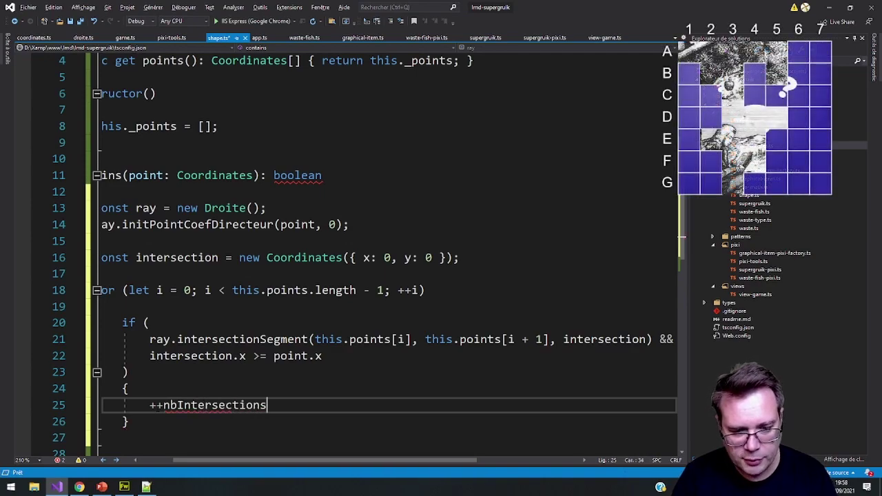
Declare let intersections = 0; at the start of the contains method, followed by a blank line
scroll(199, 464, "left", 2)
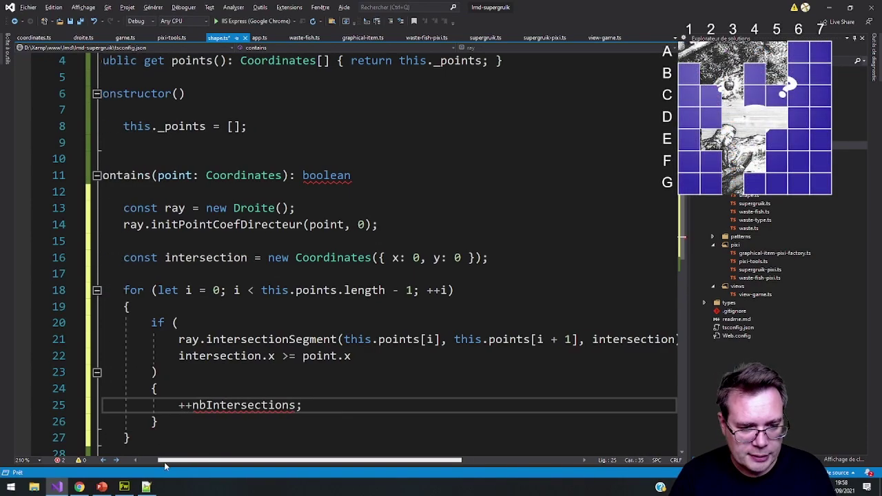
left_click(179, 194)
key("Return")
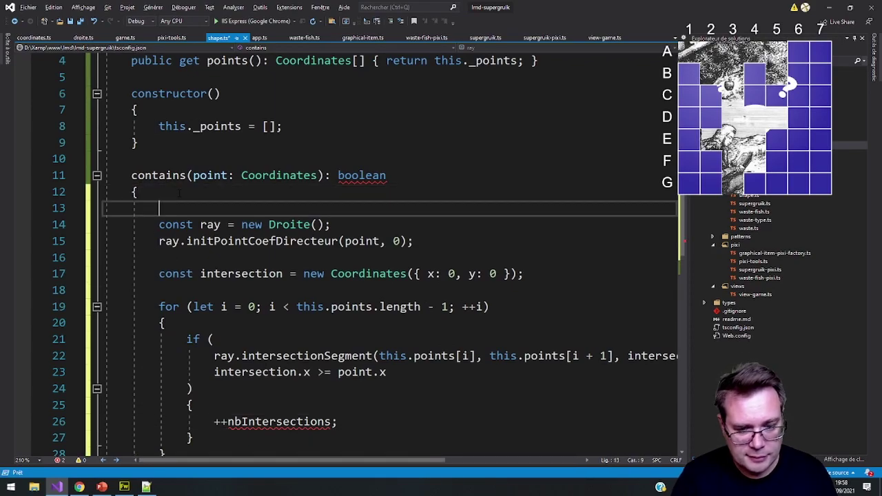
type("let interse")
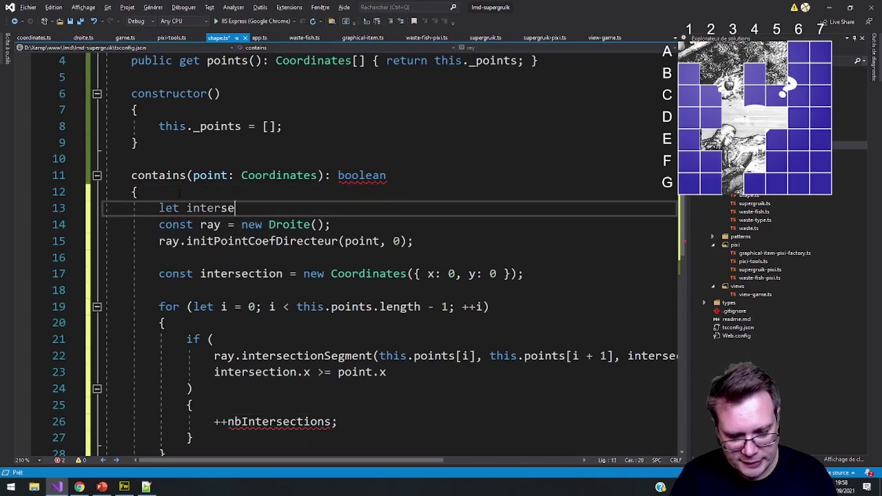
type("ctions = 0;")
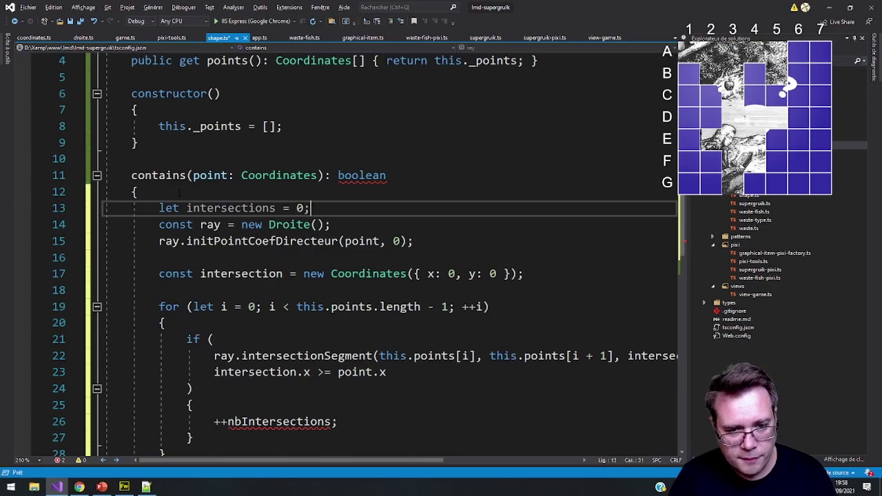
key("Return")
Replace nbIntersections with intersections in the increment statement inside the if block
scroll(216, 270, "down", 3)
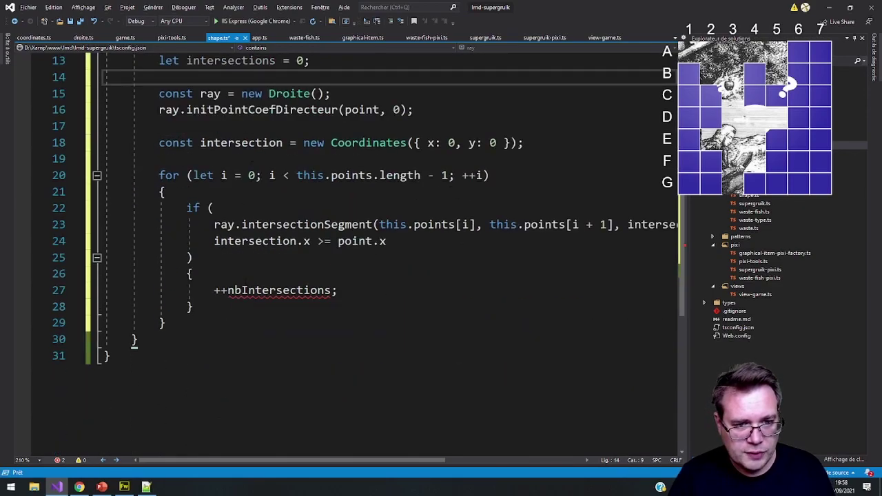
scroll(236, 253, "up", 1)
double_click(231, 110)
key("ctrl+c")
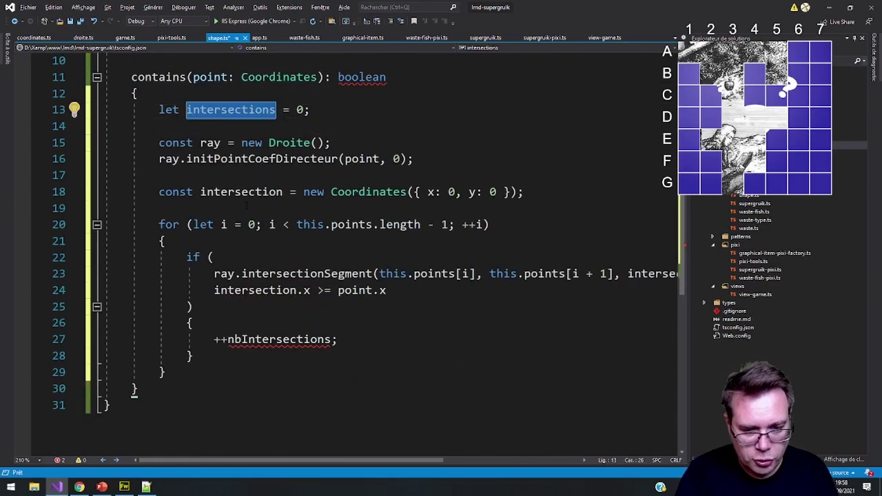
double_click(251, 339)
key("ctrl+v")
Add return intersections % 2 === 1; after the for loop, separated by a blank line, and save shape.ts
left_click(207, 373)
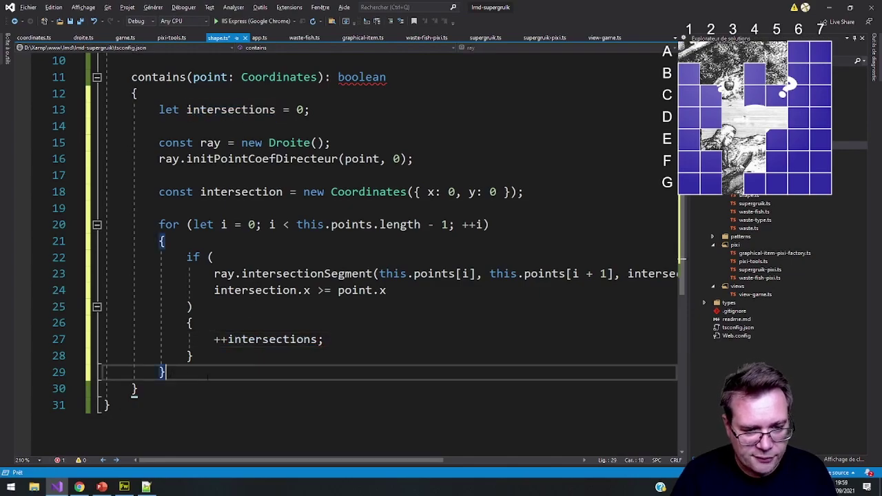
key("Return")
key("Return")
type("return ")
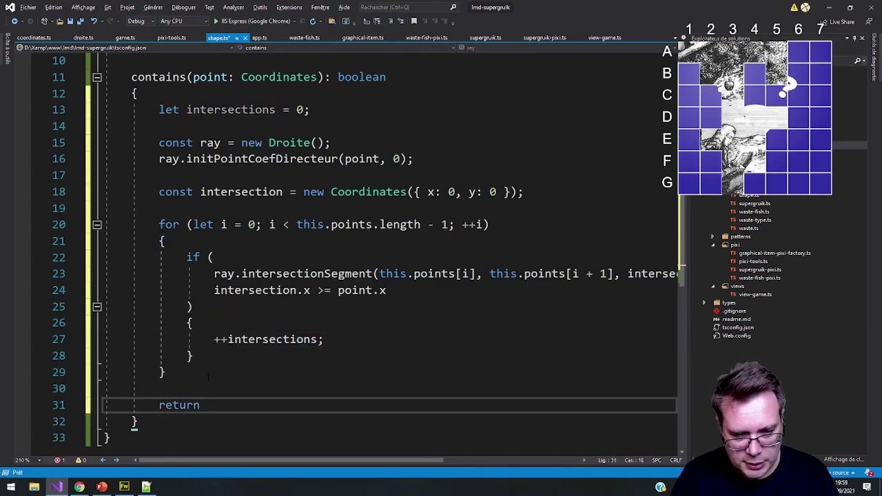
type("intersect")
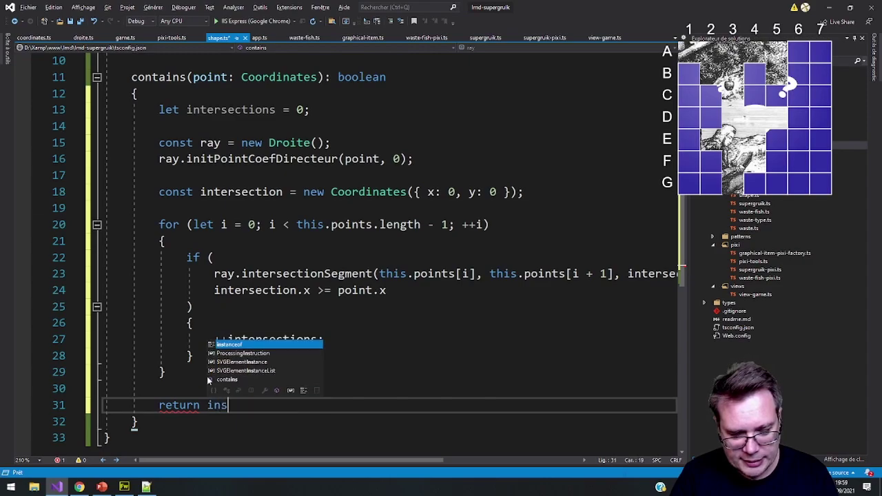
type("ions")
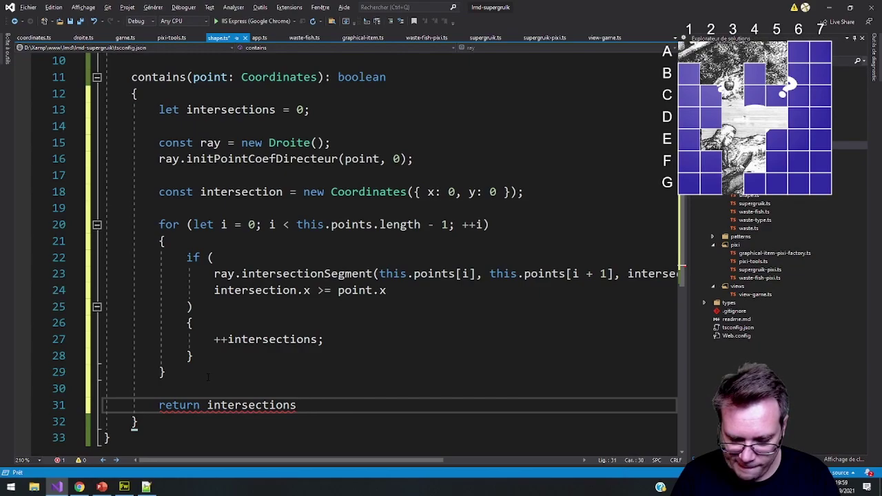
key("Return")
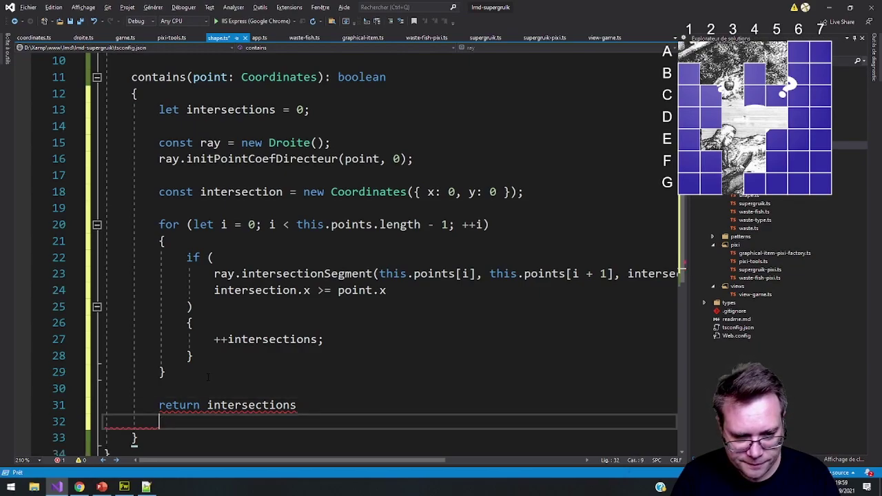
key("BackSpace")
key("BackSpace")
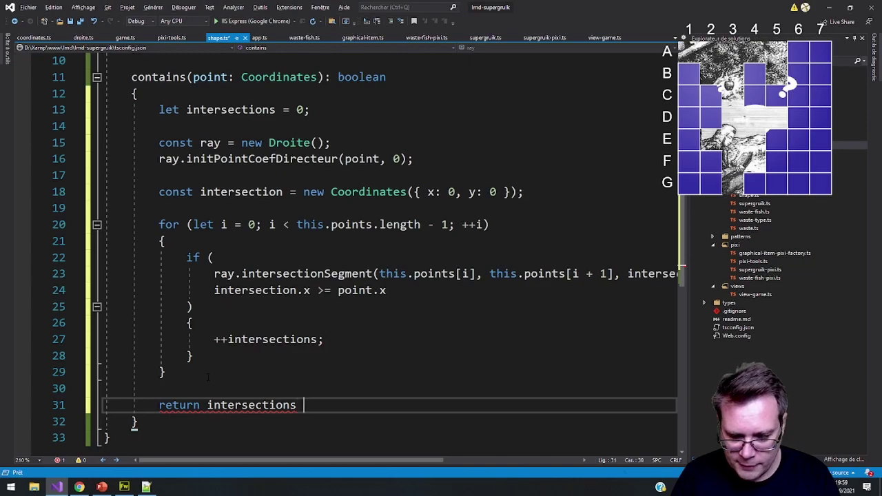
type("%")
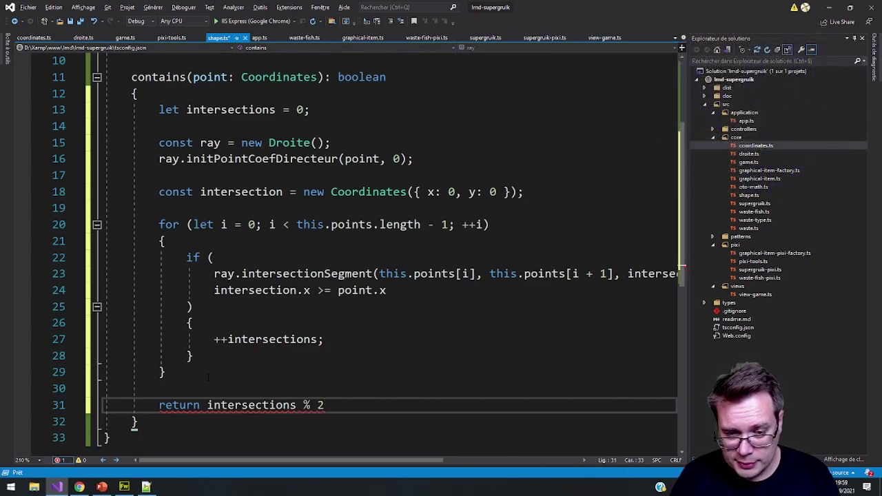
type("2 ")
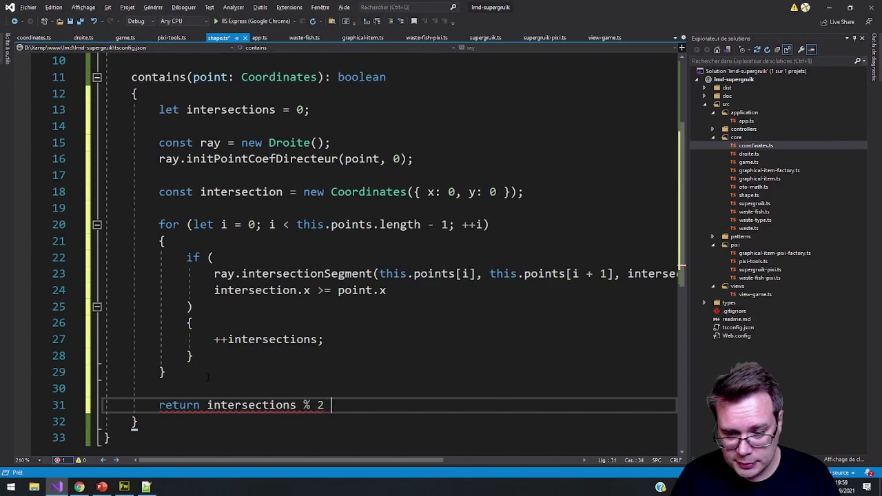
type("=== 1;")
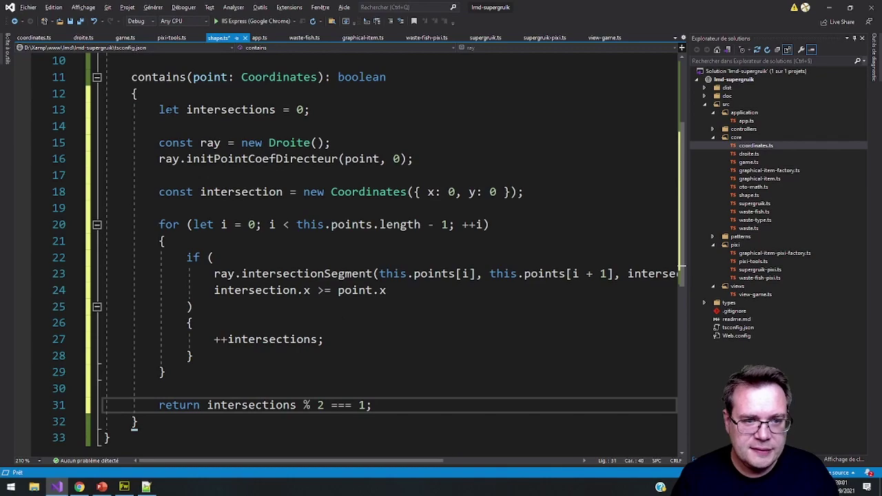
scroll(386, 255, "up", 2)
key("ctrl+s")
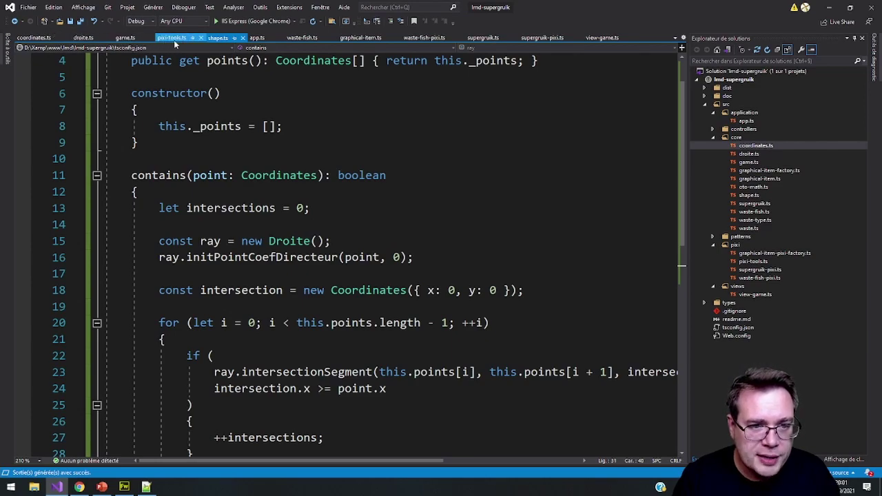
In destroyWastes in game.ts, add an else block after the if that tests waste.coordinates.x < -100
left_click(126, 38)
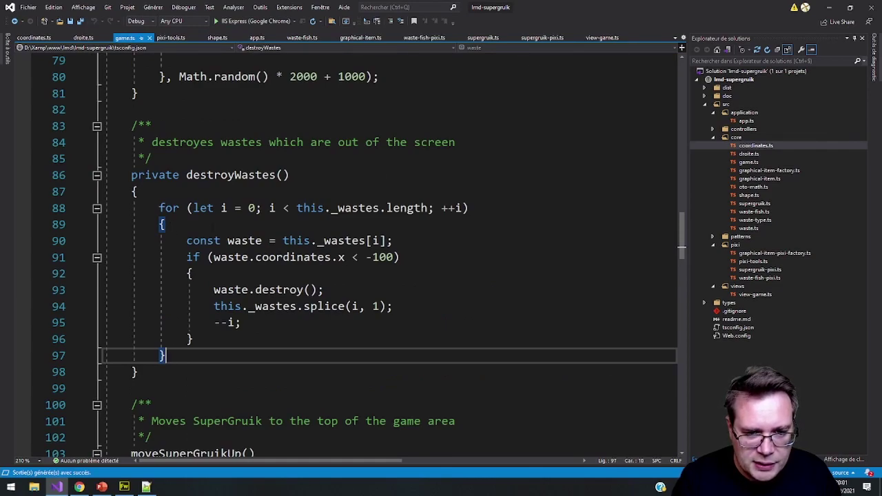
left_click(165, 224)
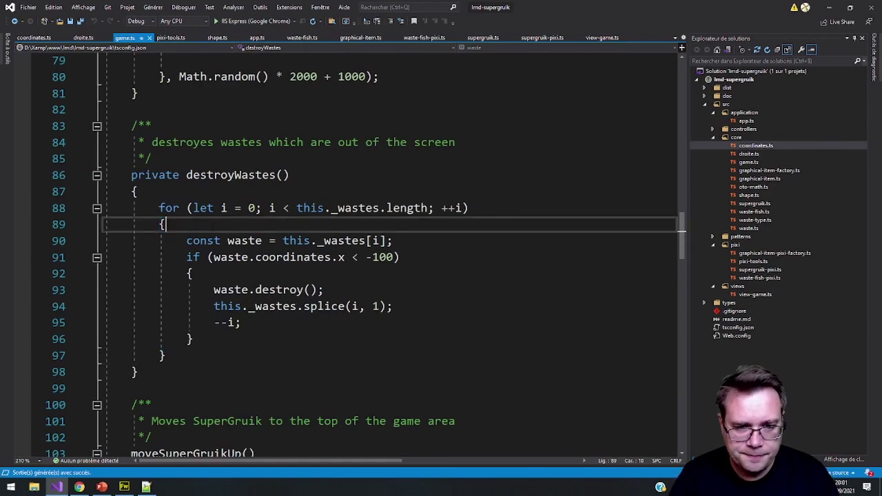
key("Down")
key("Down")
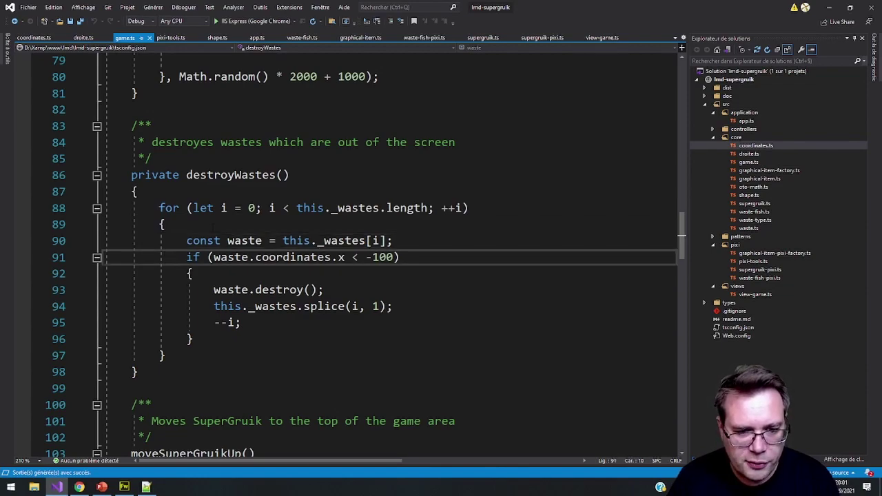
left_click(213, 337)
key("Return")
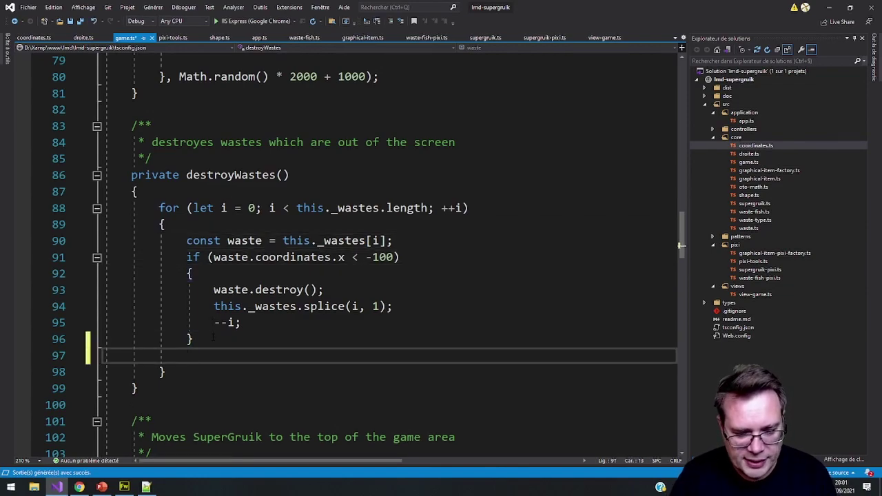
type("else")
key("Return")
type("{")
key("Return")
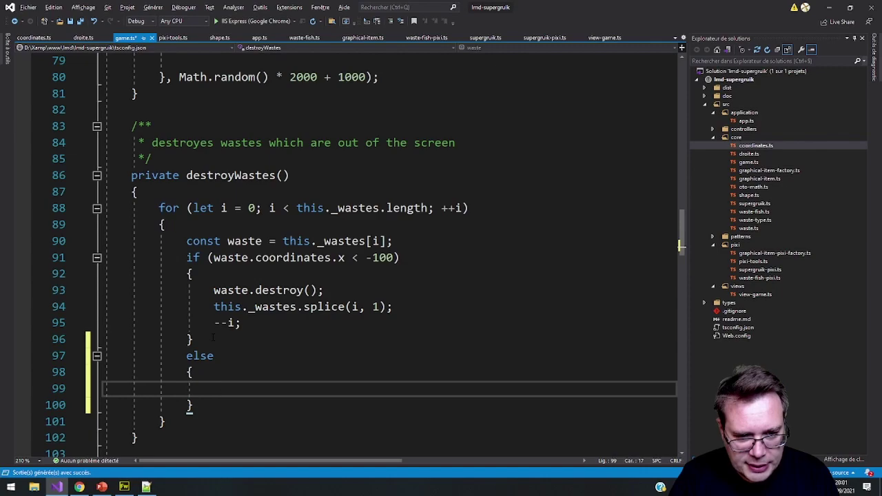
type("if(wast")
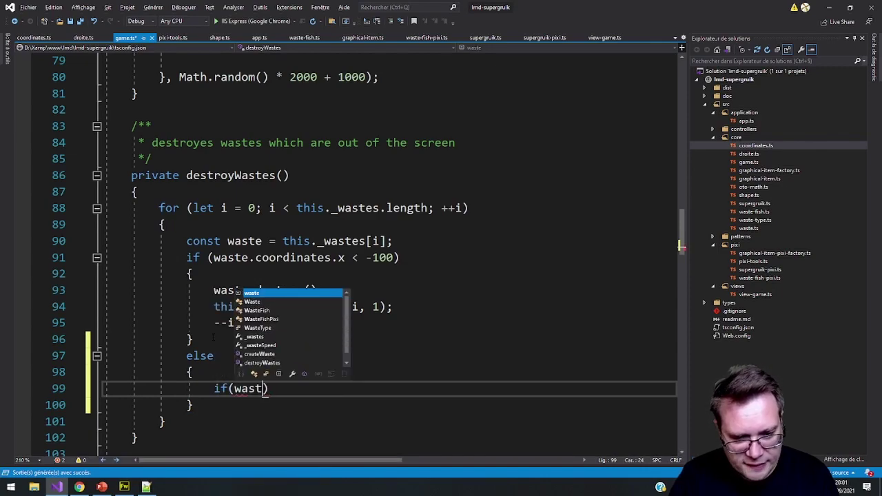
type("e.")
key("BackSpace")
key("BackSpace")
key("BackSpace")
key("BackSpace")
key("BackSpace")
key("BackSpace")
key("BackSpace")
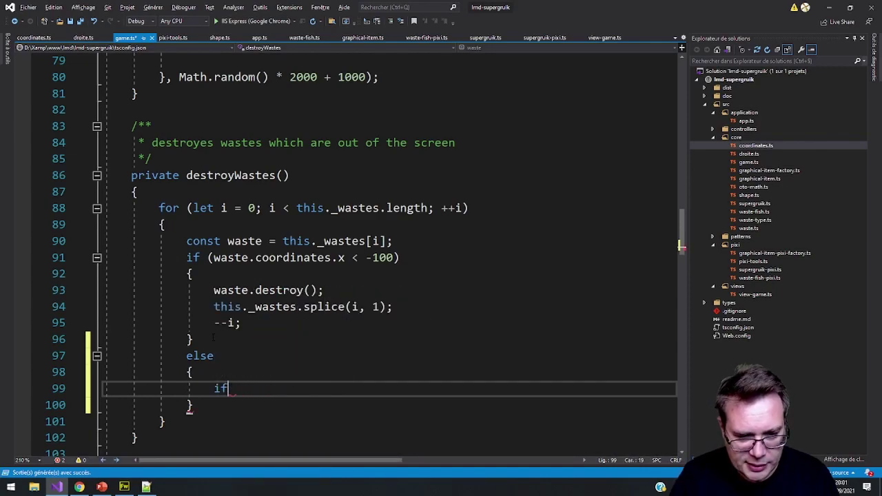
key("BackSpace")
key("BackSpace")
Turn the else into else if (this._superGruik.engaged)
key("Up")
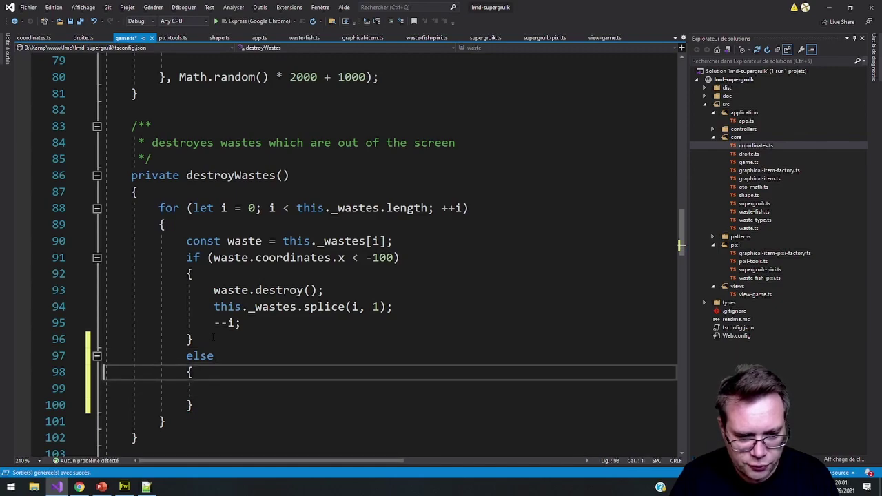
key("Left")
type("if(this.")
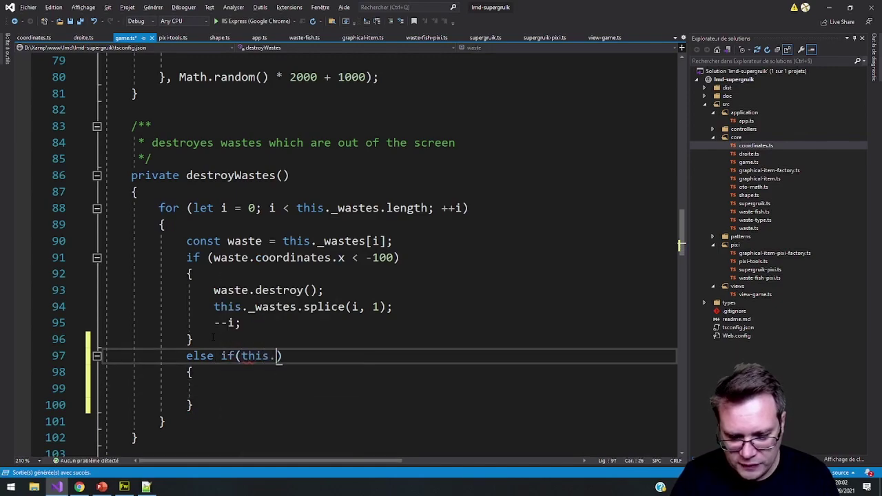
type("sup")
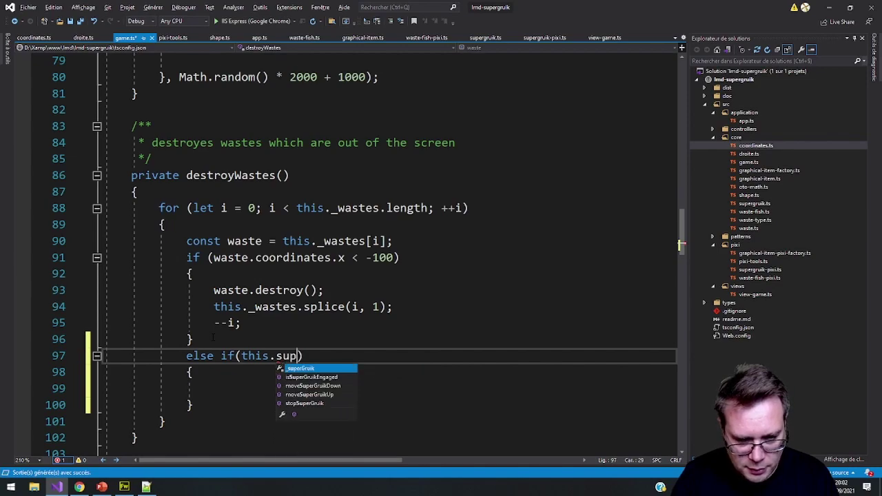
key("Tab")
type(".")
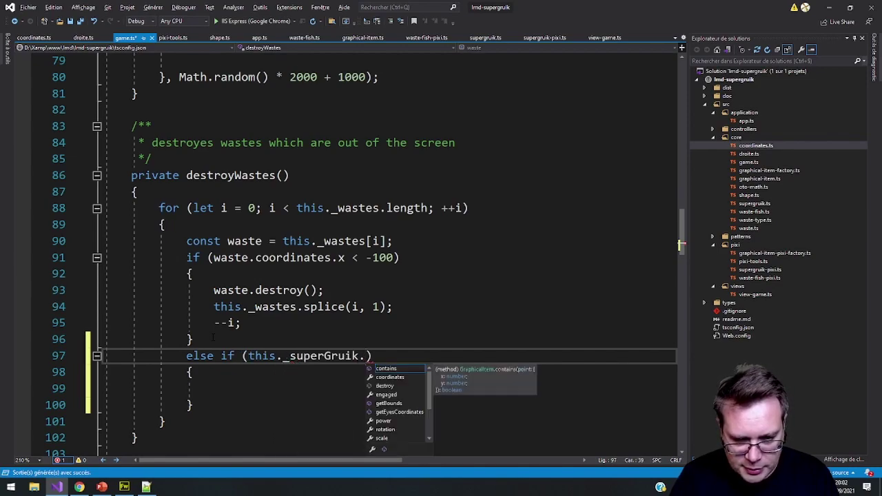
key("Down")
key("Down")
key("Down")
key("Down")
key("Down")
key("Down")
key("Down")
key("Down")
key("Down")
key("Down")
key("Down")
key("Down")
key("Down")
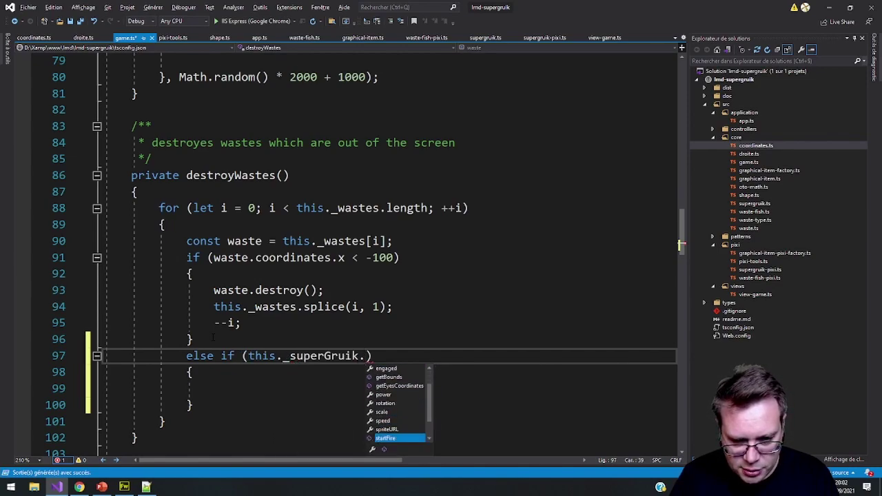
key("Up")
key("Up")
key("Up")
key("Up")
key("Up")
key("Up")
key("Up")
key("Up")
key("Up")
key("Up")
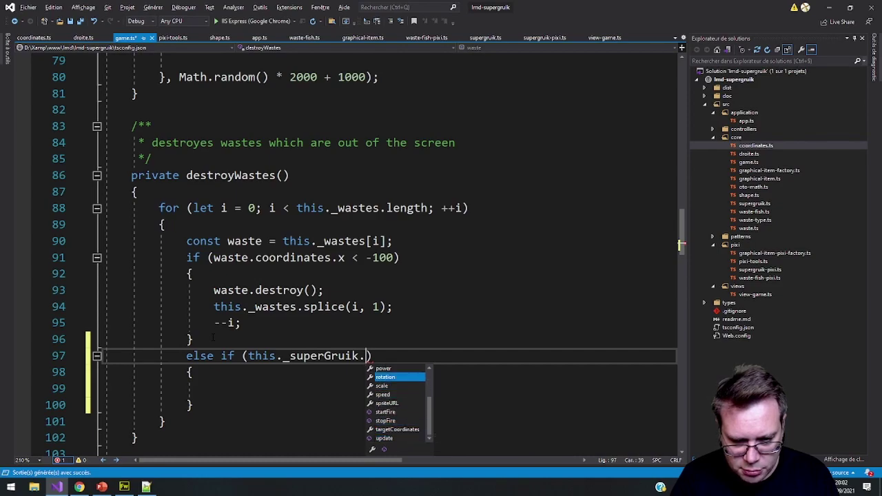
key("Up")
key("Up")
key("Up")
key("Up")
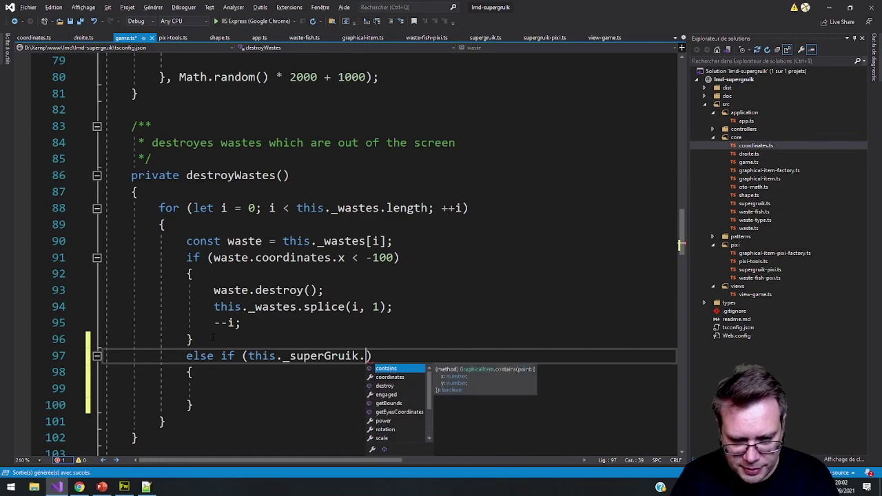
key("Down")
key("Down")
key("Down")
key("Tab")
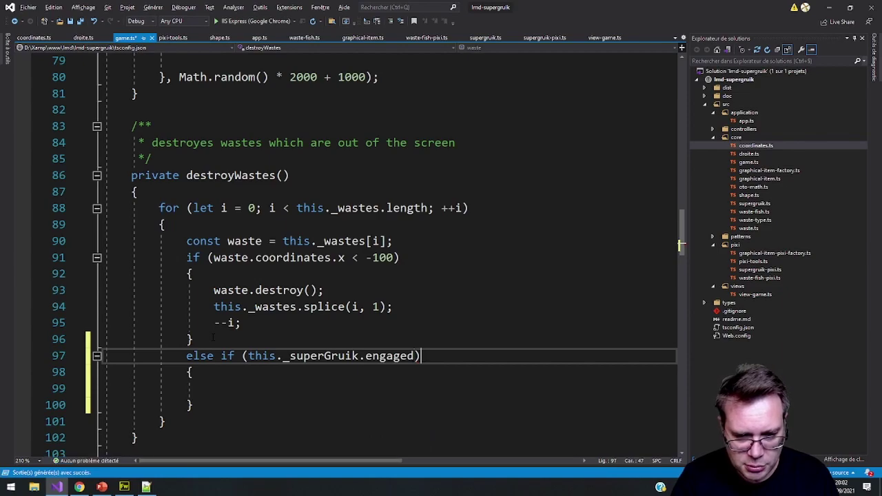
Inside the else if block, add an empty nested block for if (waste.contains(this._superGruik.targetCoordinates))
key("Down")
key("Down")
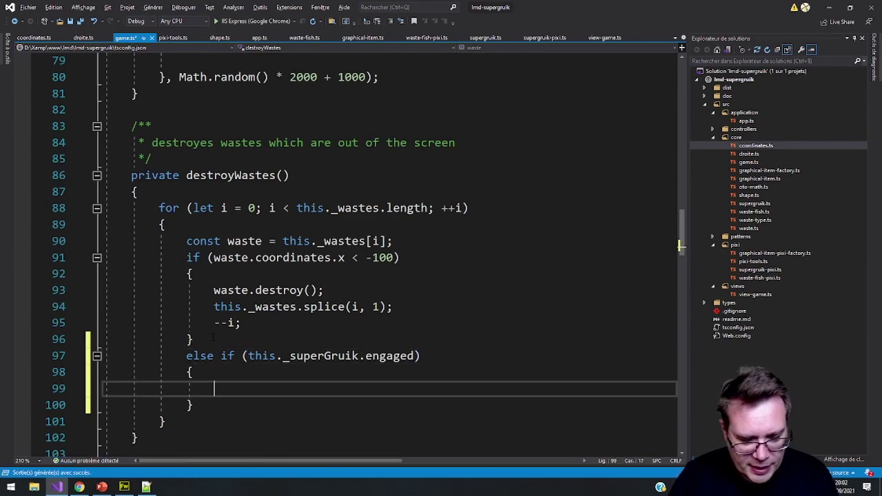
type("if")
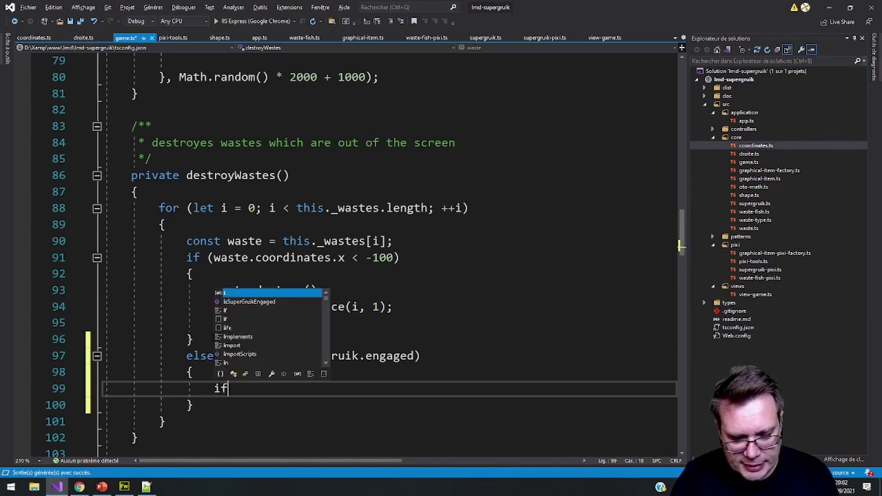
type(" (waste.contains")
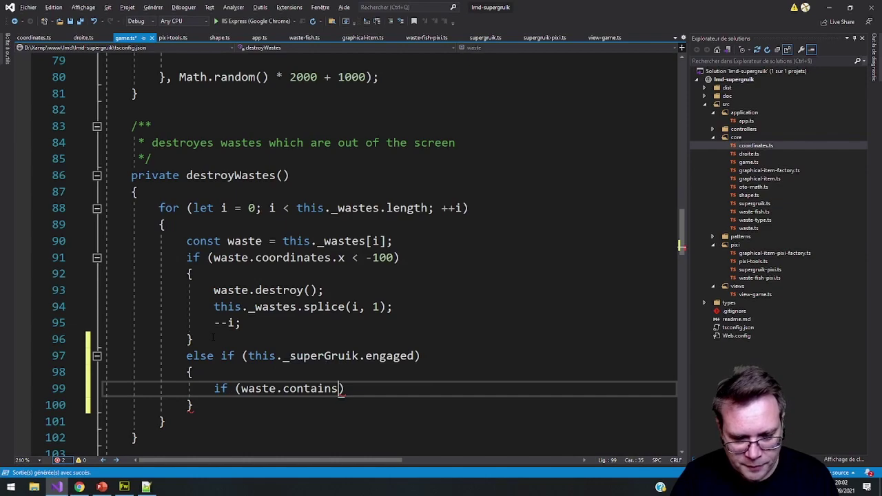
type("(")
type("this._superGruik")
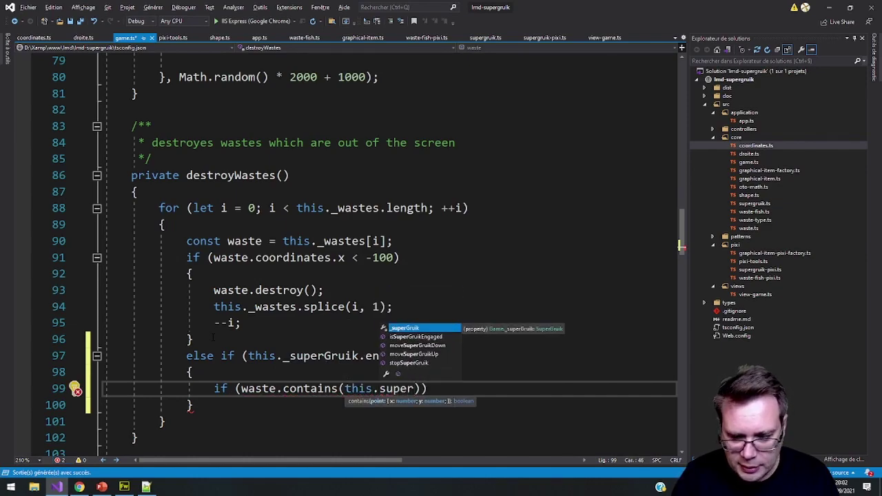
type(".t")
key("Tab")
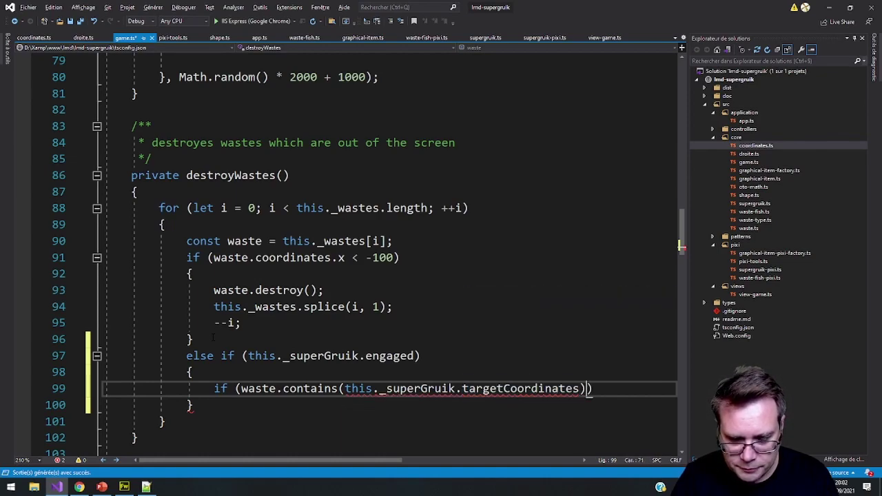
type("))")
key("Return")
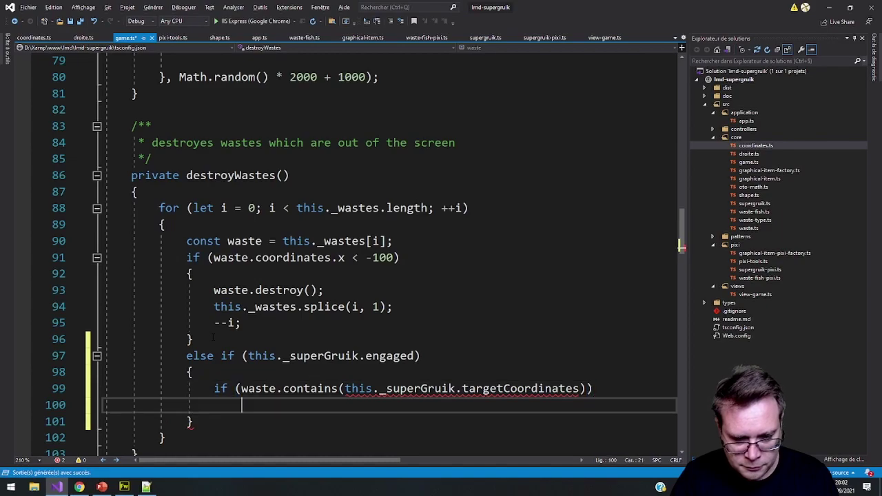
type("{")
key("Return")
scroll(344, 290, "down", 2)
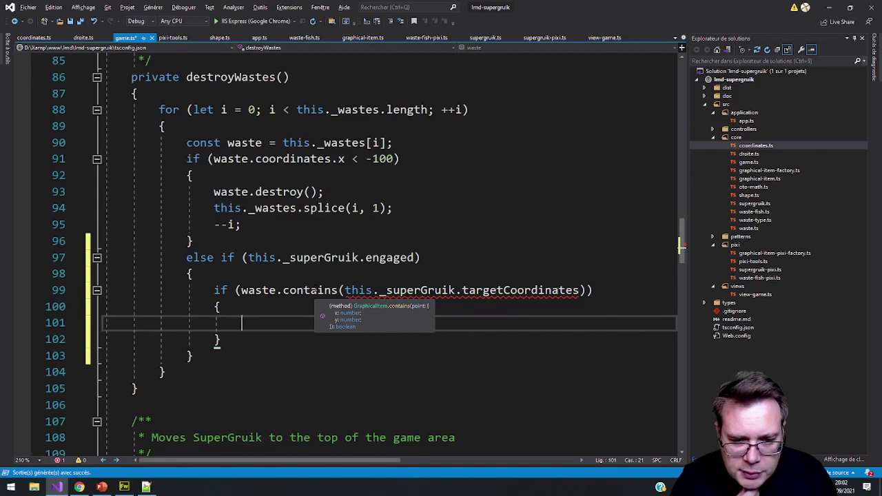
Check the type problem on the targetCoordinates argument against the contains method signatures in graphical-item.ts
mouse_move(517, 291)
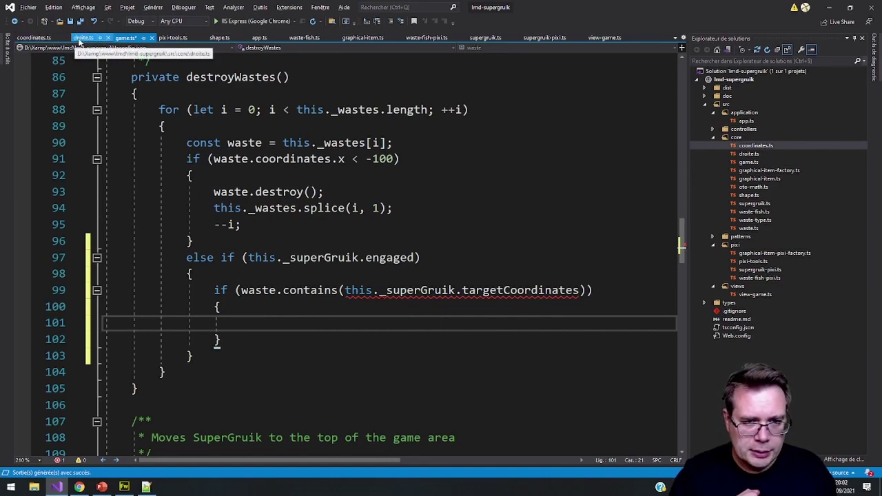
left_click(362, 39)
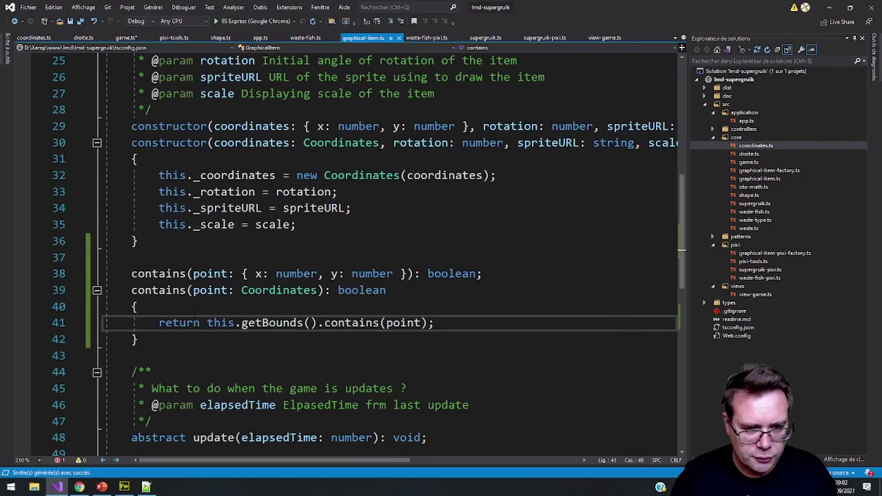
scroll(429, 284, "down", 1)
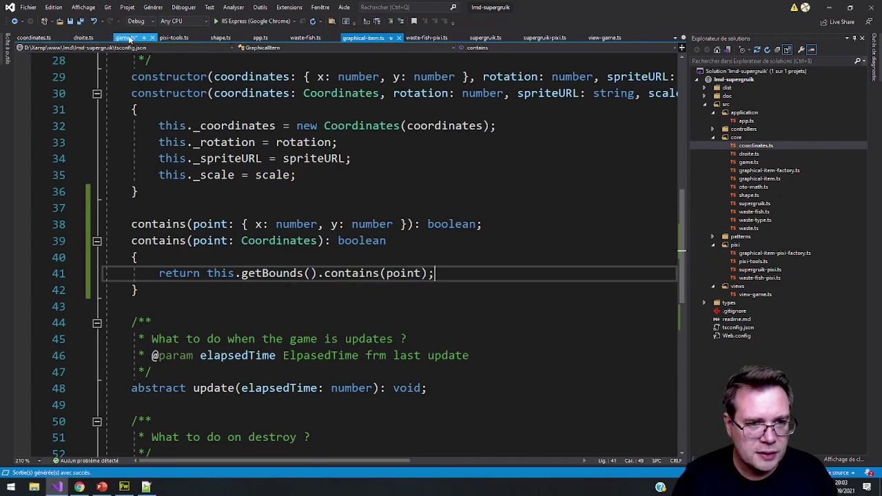
In shape.ts, add the overload signature contains(point: { x: number, y: number }): boolean; above the contains method and save the file
left_click(219, 38)
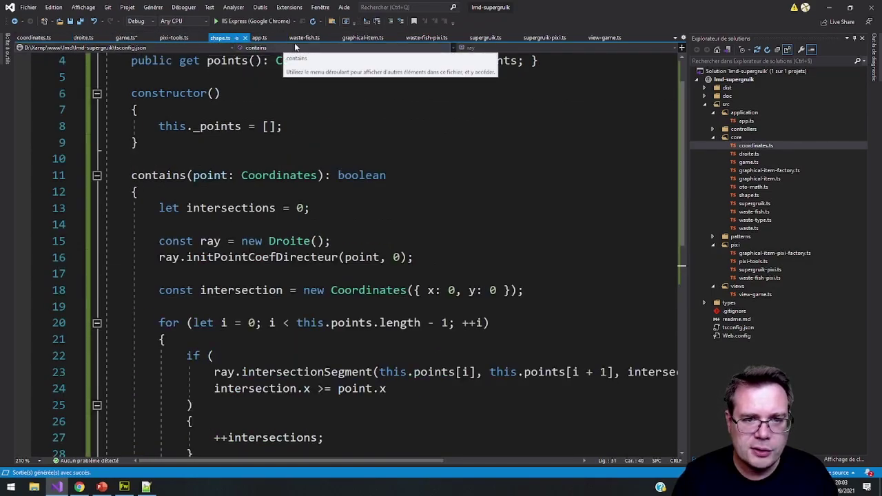
left_click(363, 38)
left_click(494, 222)
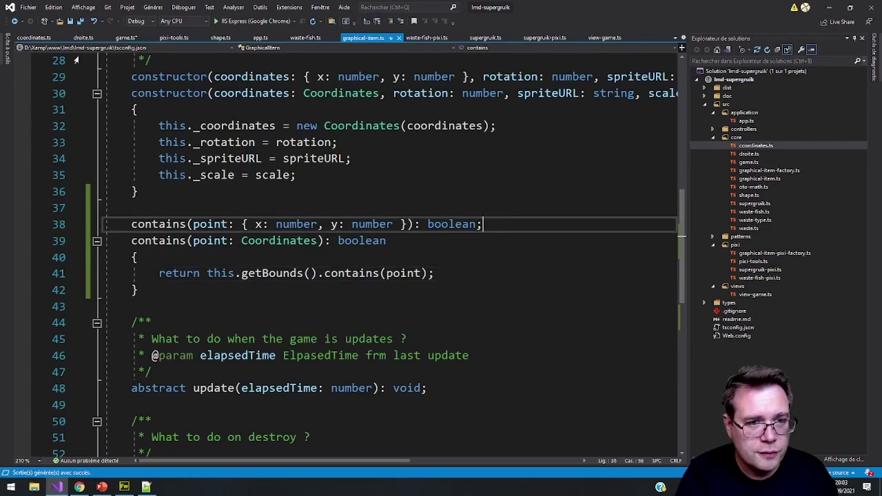
left_click(221, 37)
left_click(166, 159)
type("contains(point: { x: number, y: number }): boolean;")
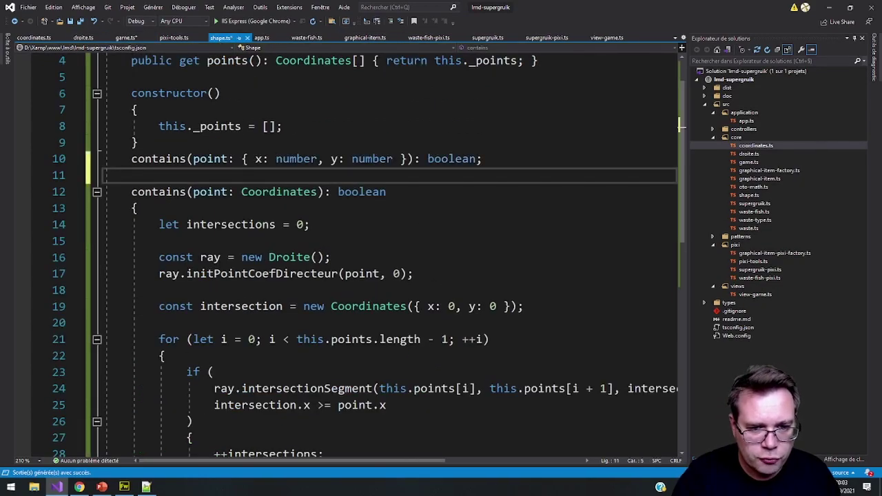
key("Delete")
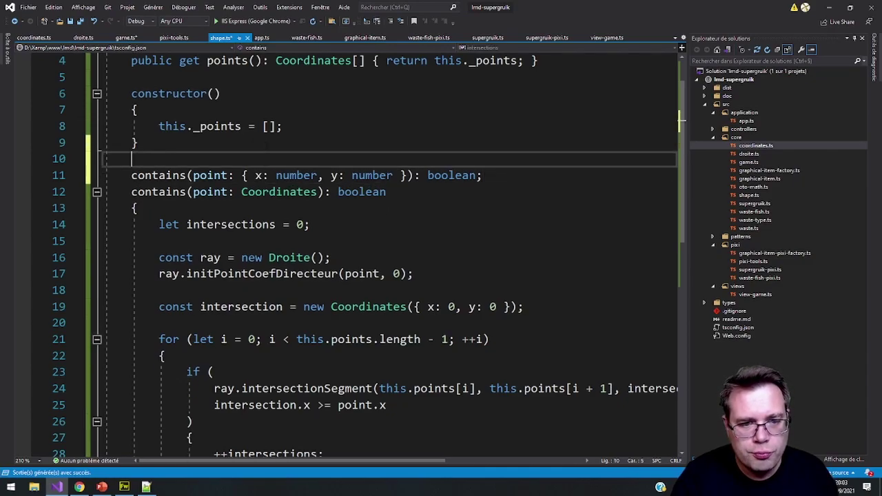
key("ctrl+Return")
key("ctrl+s")
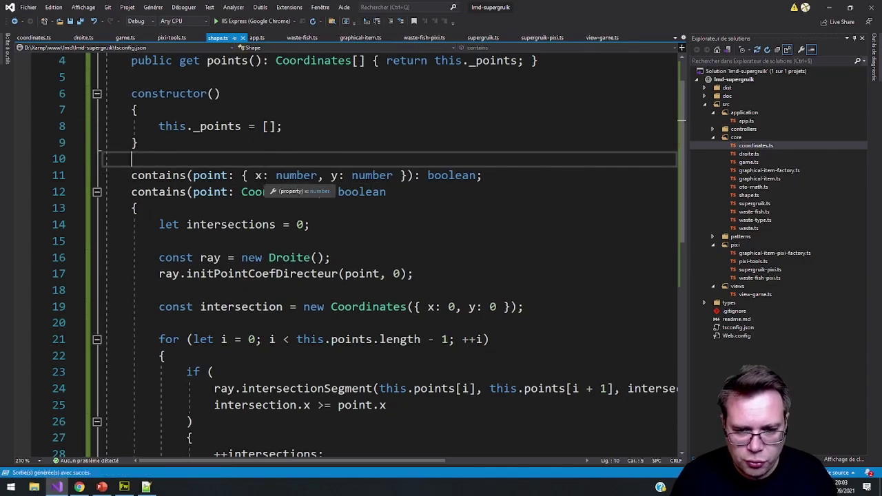
In game.ts's destroyWastes, extend the else if condition on this._superGruik.engaged with && this._superGruik.targetCoordinates
left_click(124, 38)
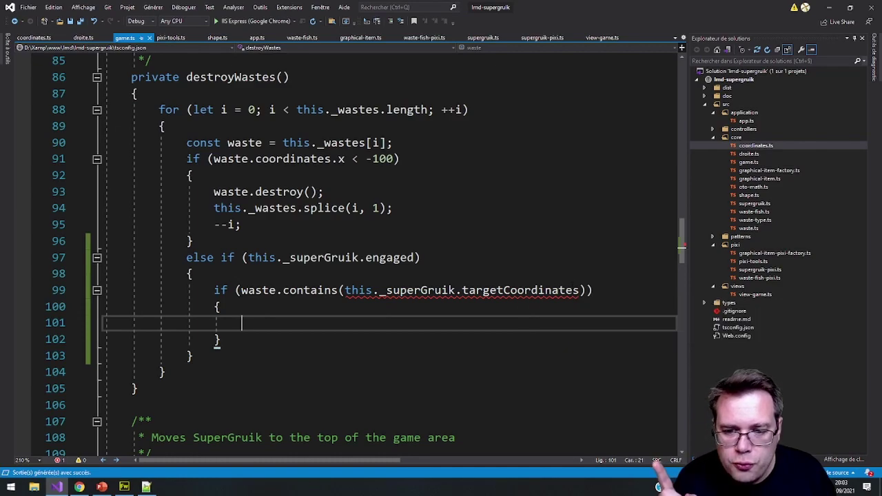
key("Up")
key("Up")
key("Up")
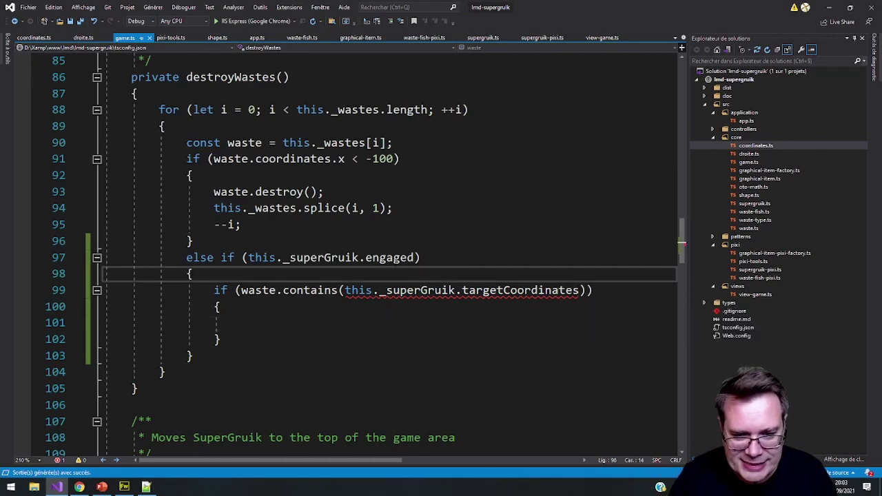
left_click_drag(345, 290, 579, 290)
key("ctrl+c")
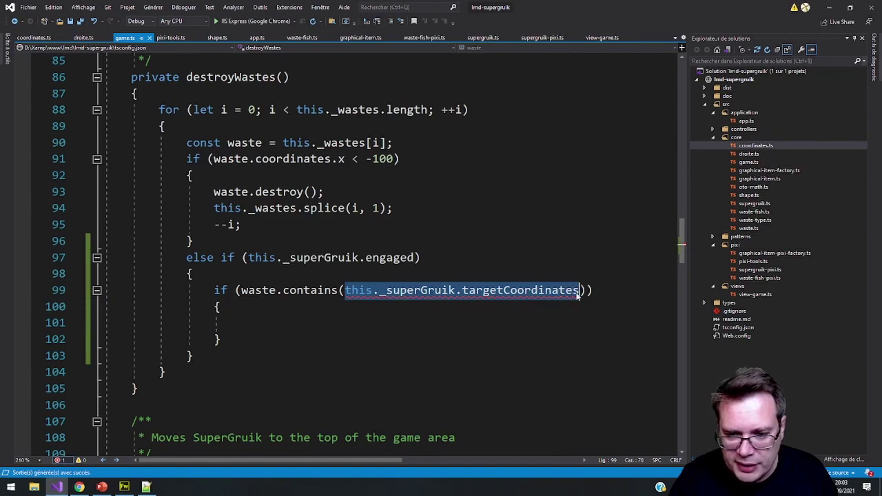
left_click(415, 257)
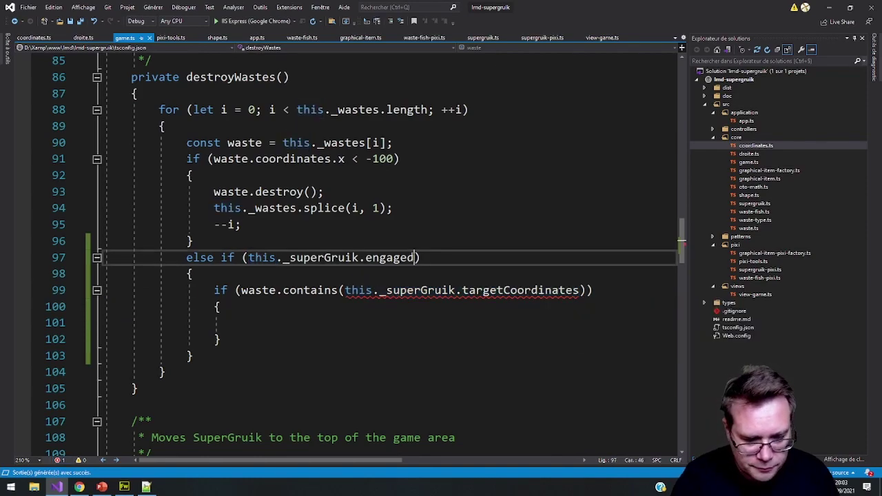
type("&&")
key("ctrl+v")
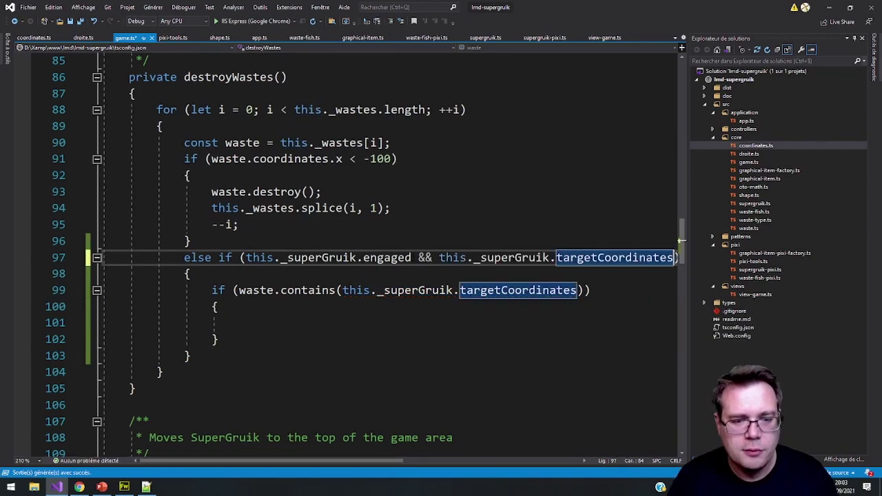
Inside the waste.contains block, add console.log("BOUM !!!"); and save game.ts
left_click(269, 324)
type("con")
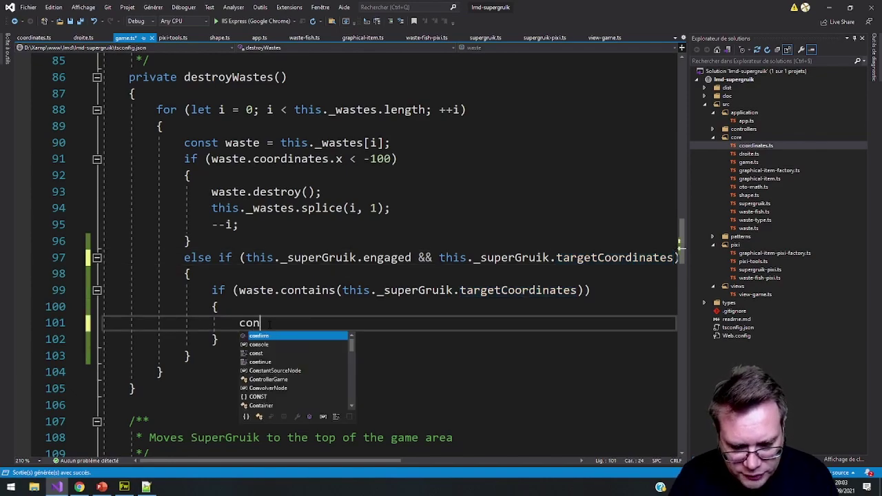
type("sole.log(")
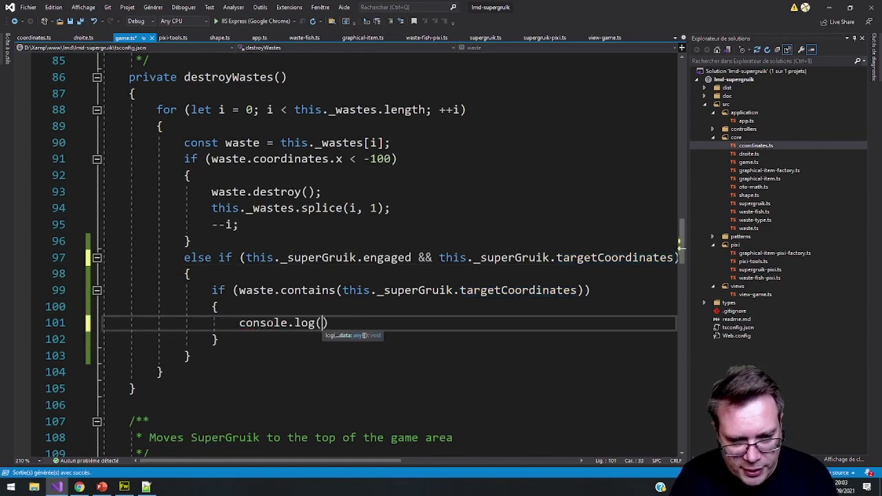
type("\"")
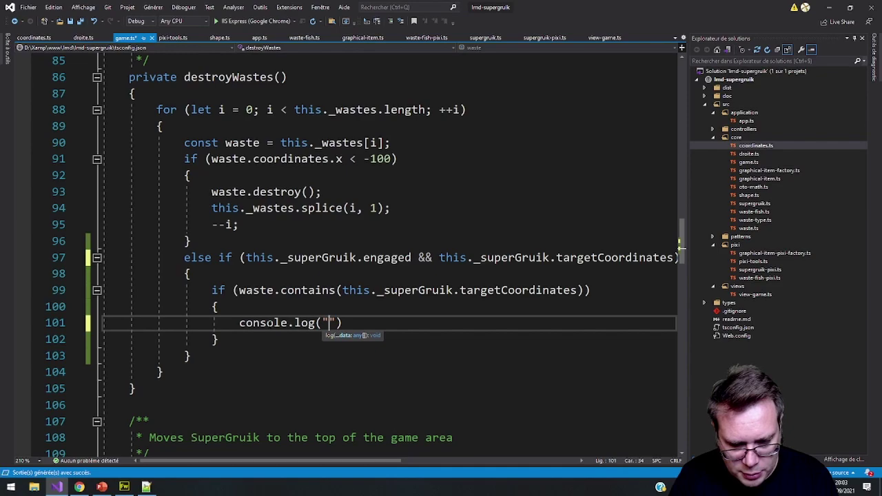
type("BOUM !!!")
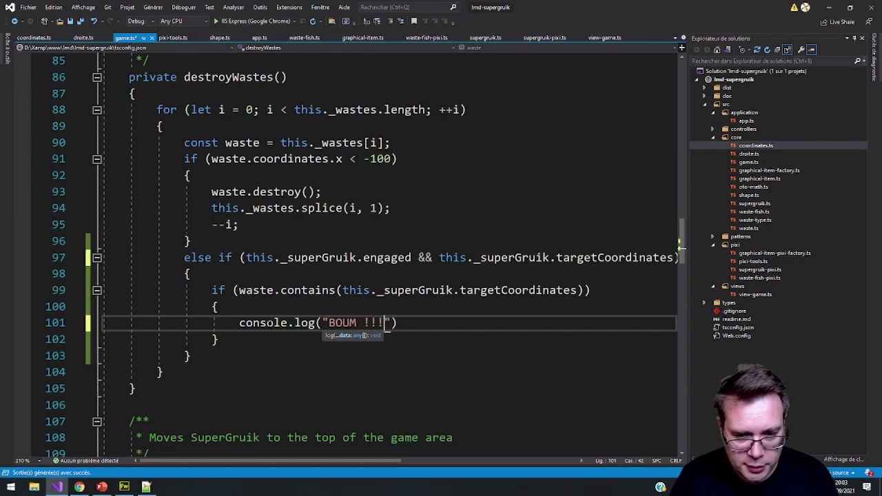
type("\");")
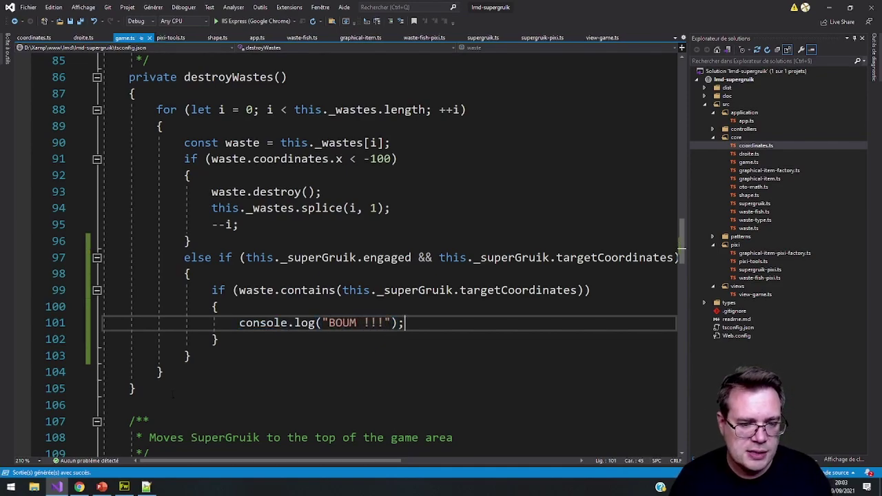
Switch to Chrome, show the developer console, reload the SuperGruik game and fire the laser to test the hit detection
left_click(79, 487)
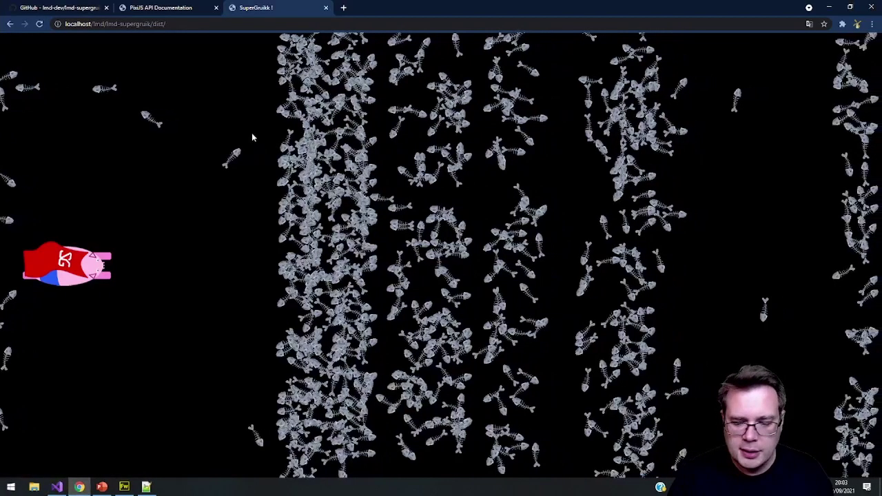
key("F12")
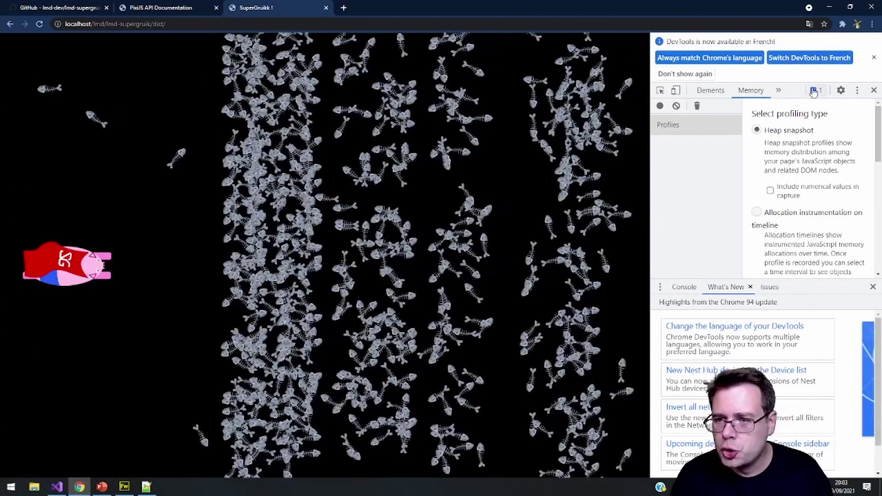
left_click(778, 90)
left_click(787, 102)
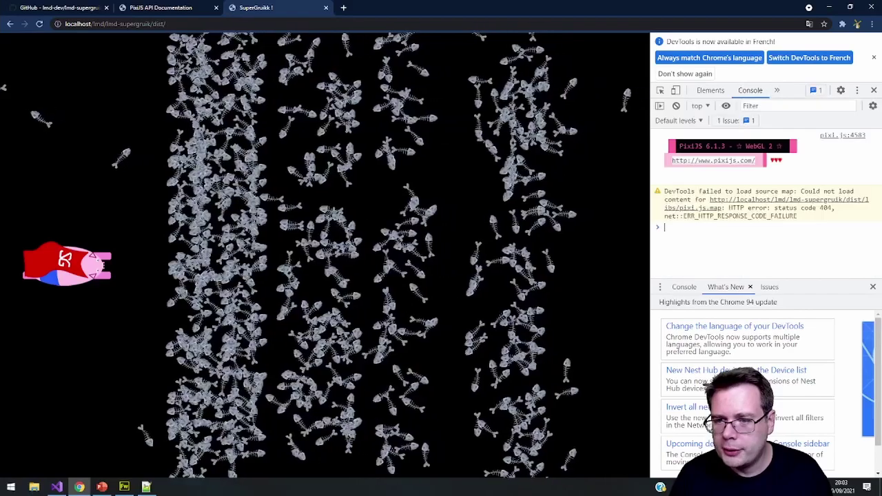
key("Escape")
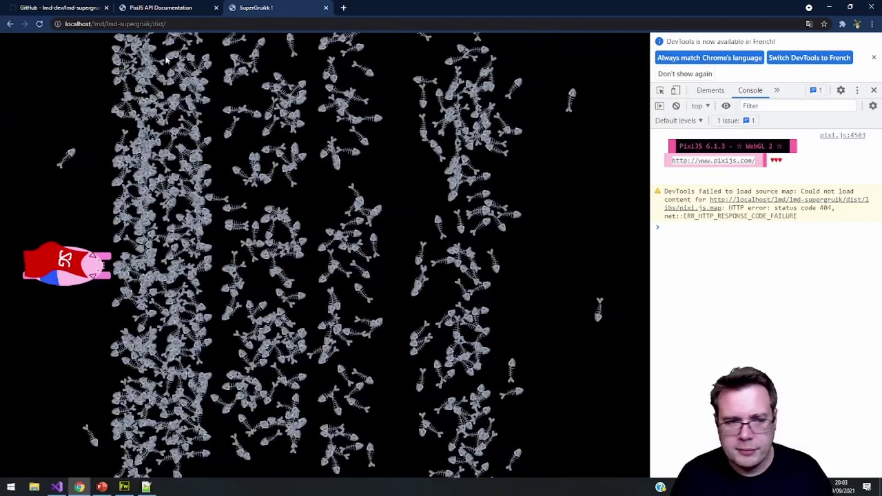
key("F5")
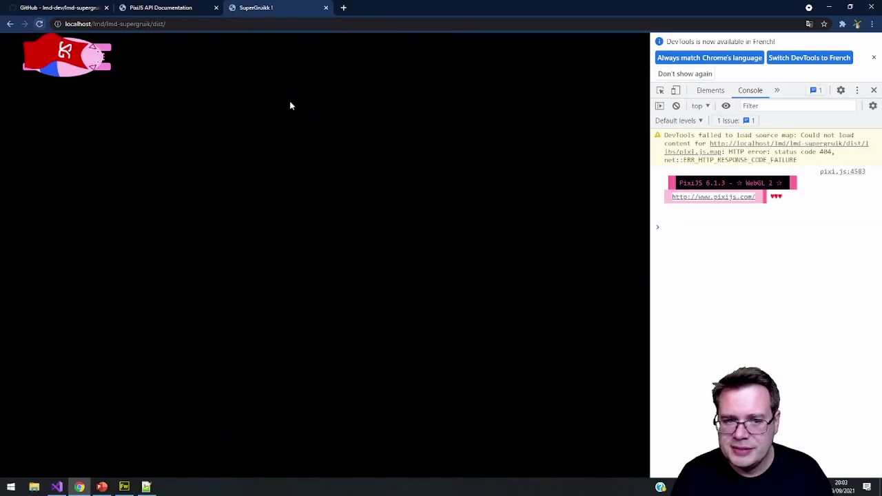
left_click(320, 159)
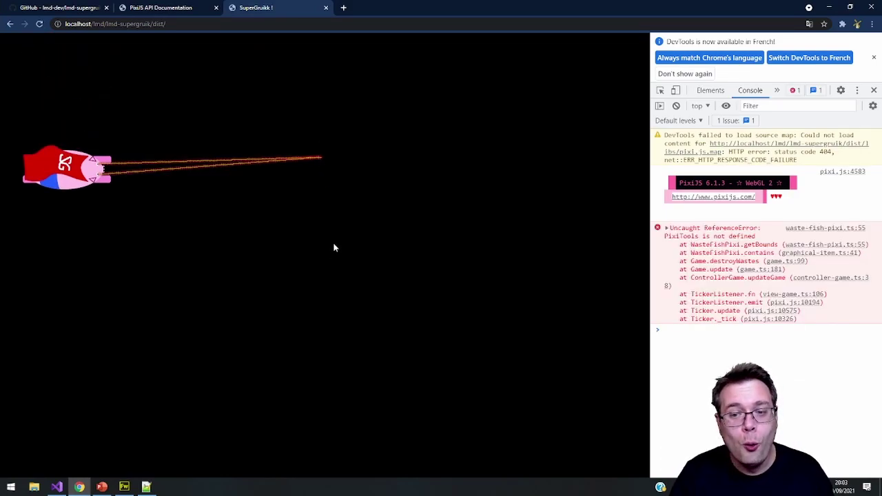
Switch to Visual Studio and add a script tag for core/droite.js below the core/coordinates.js one in dist/index.html
left_click(57, 487)
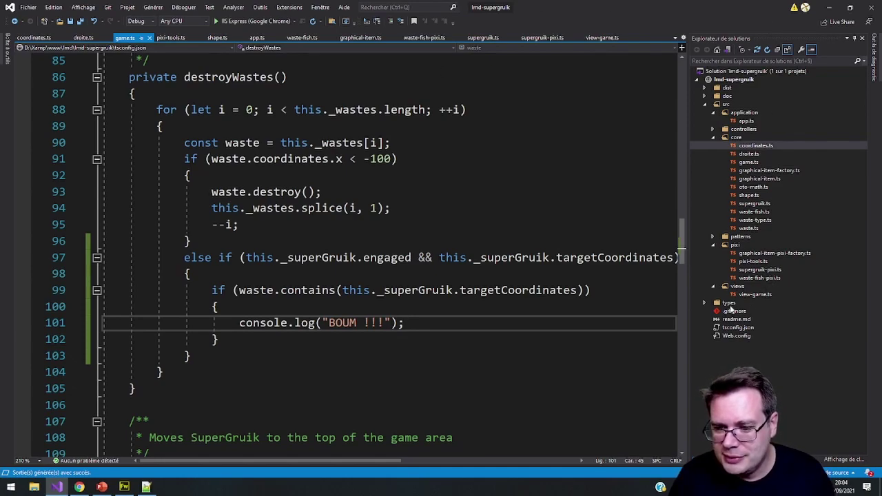
left_click(706, 90)
double_click(743, 171)
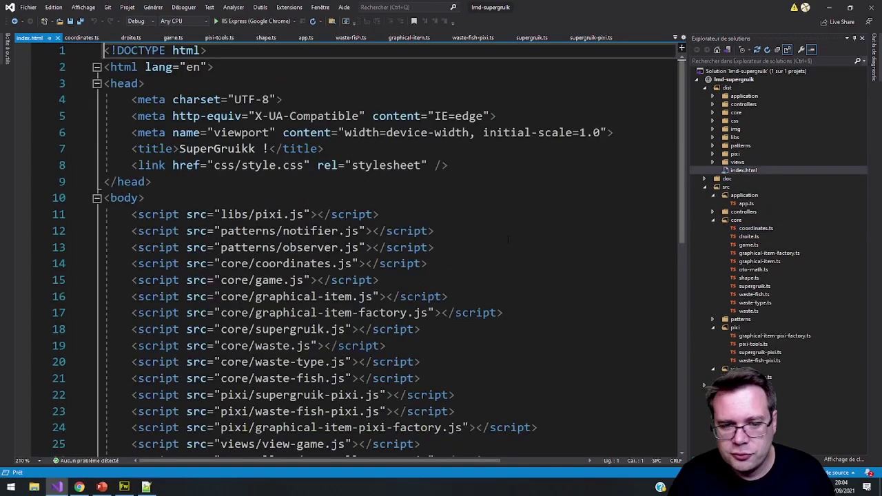
scroll(386, 248, "down", 6)
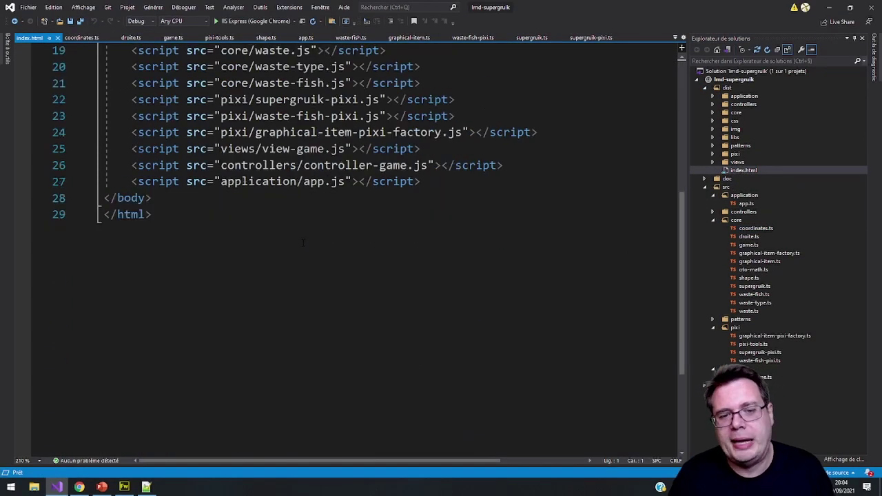
scroll(386, 248, "up", 4)
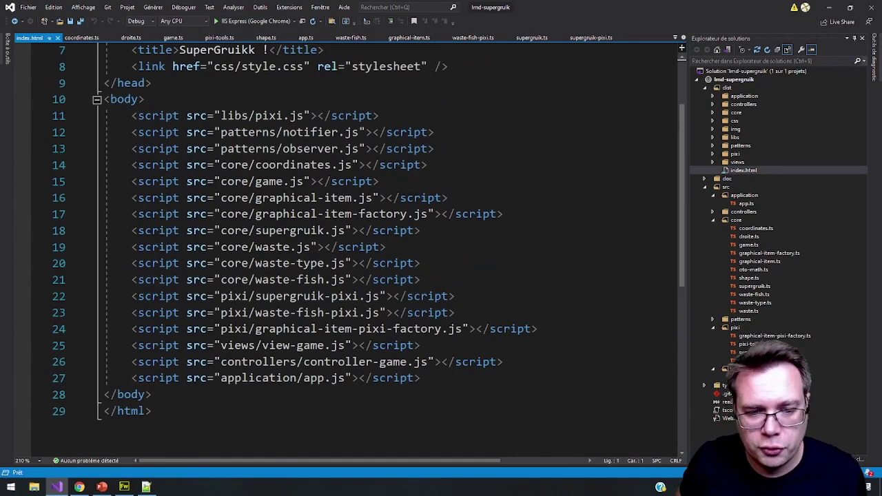
left_click(455, 166)
key("ctrl+d")
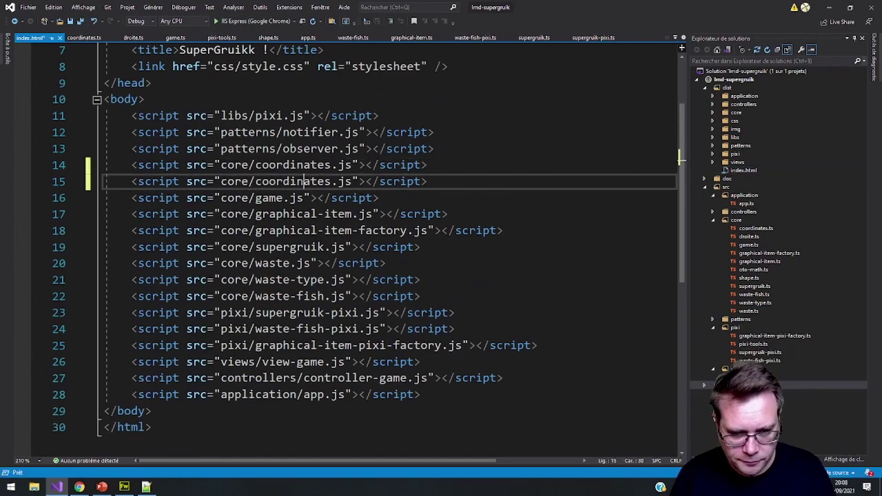
double_click(304, 181)
type("droite")
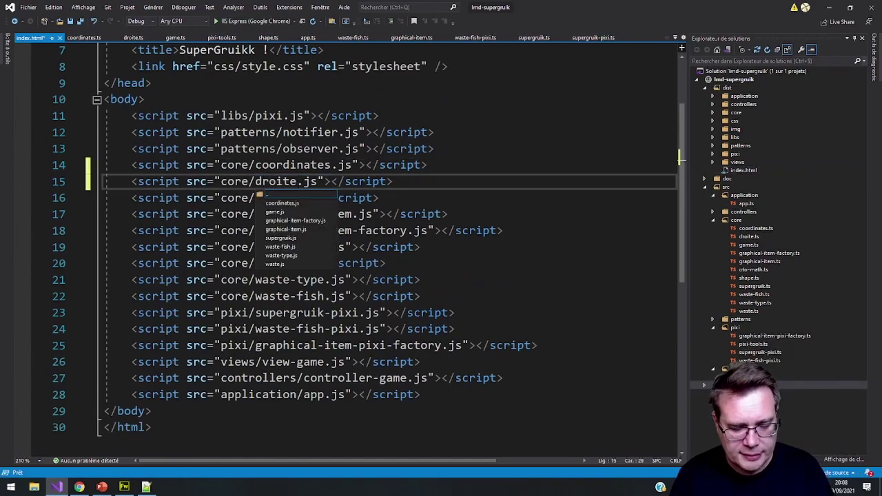
Duplicate the core/droite.js script line below itself and clear the copy's file name, keeping core/ and .js
key("ctrl+d")
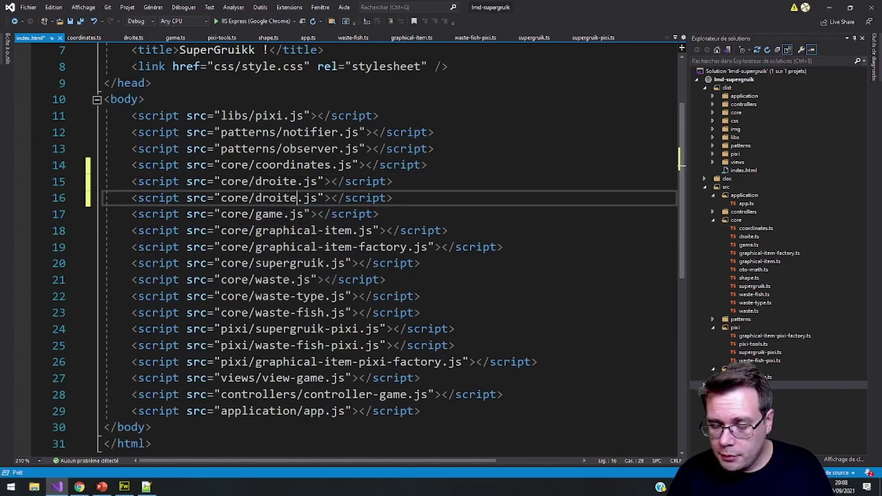
double_click(278, 197)
type("oto")
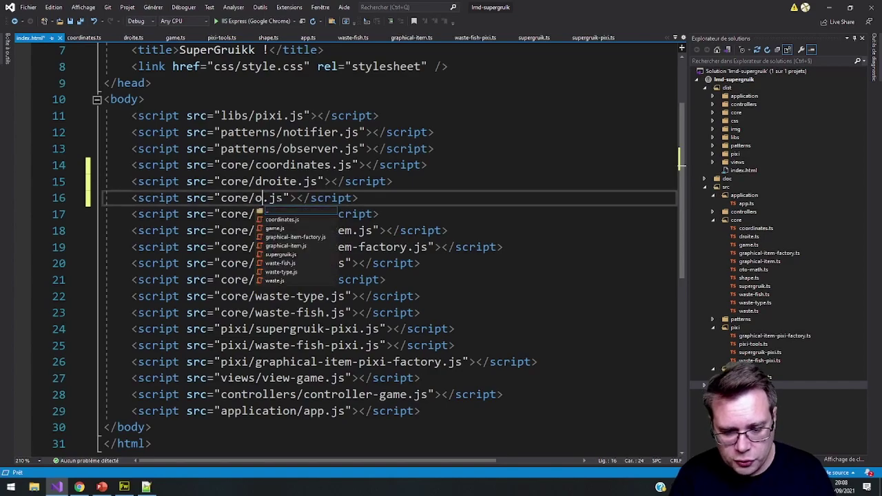
key("BackSpace")
key("BackSpace")
key("BackSpace")
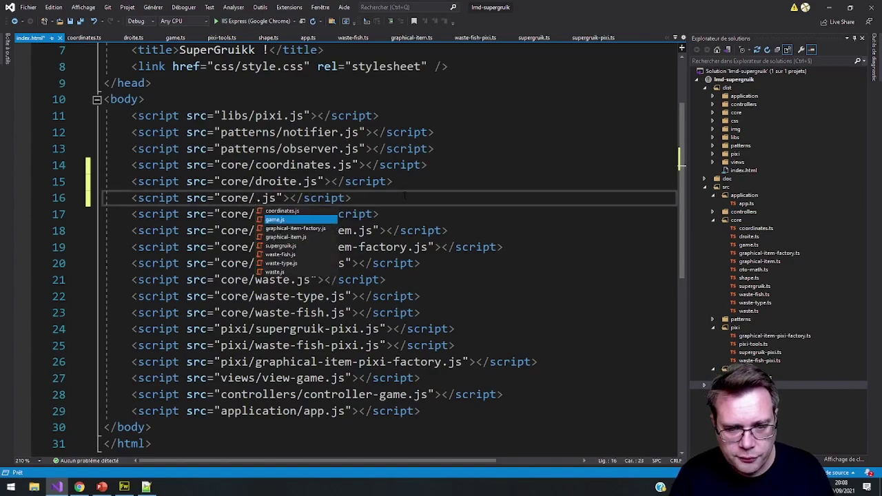
Examine the otoMath class in oto-math.ts and search droite.ts for "oto" to check where it is used
double_click(753, 270)
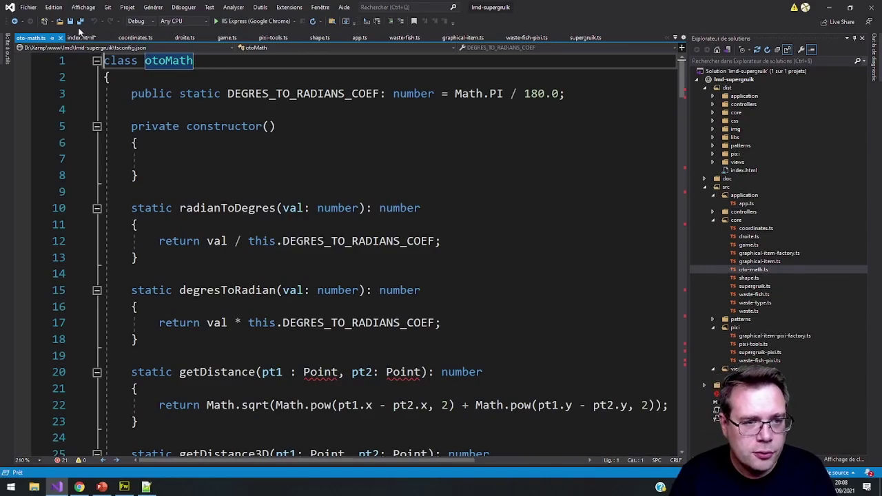
left_click(184, 37)
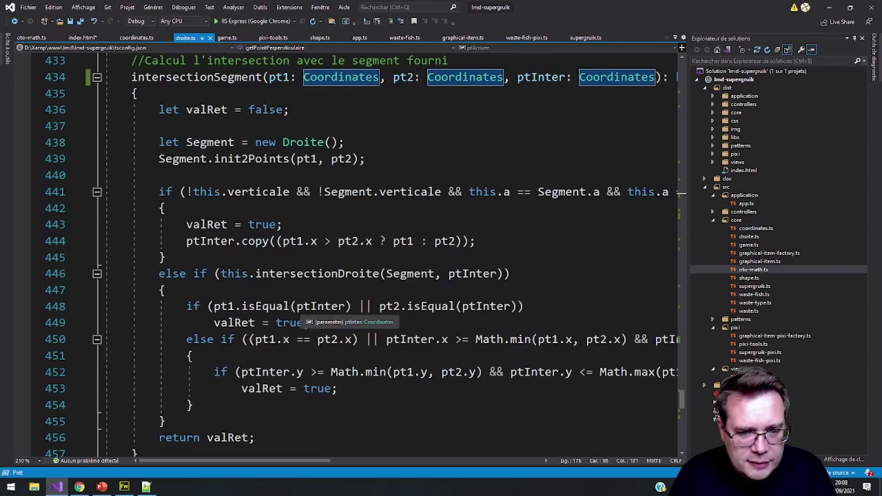
key("ctrl+f")
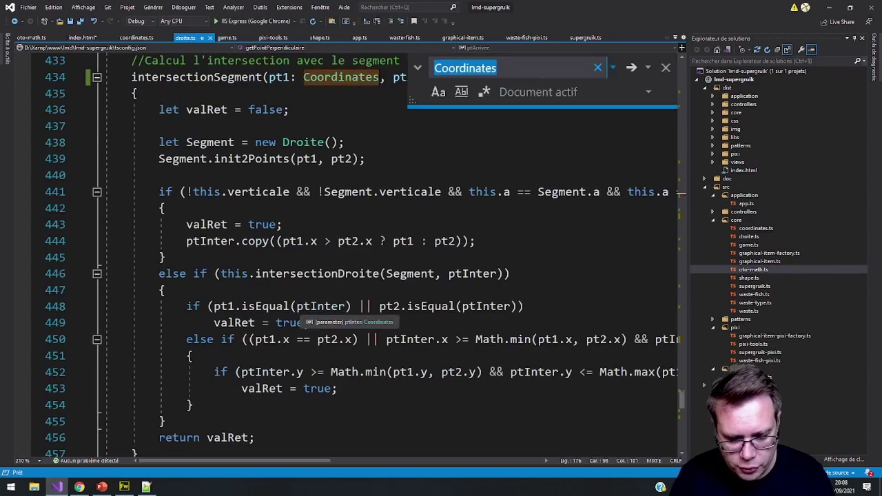
type("oto")
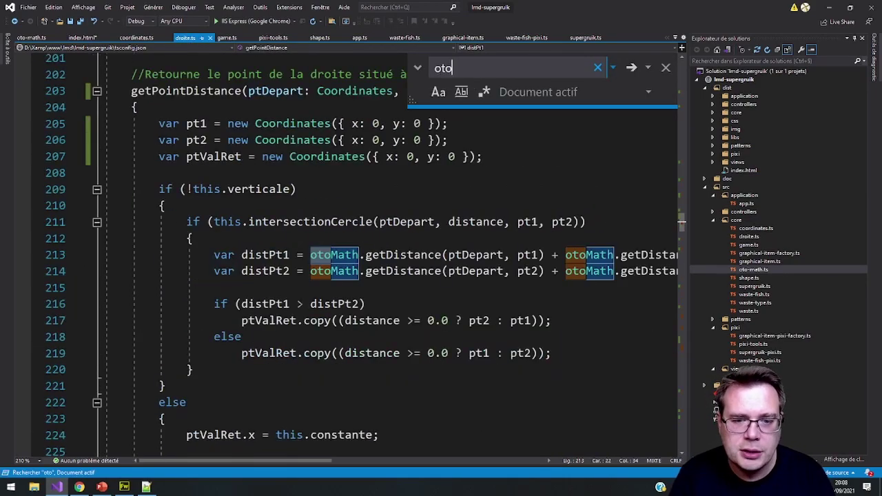
left_click(31, 37)
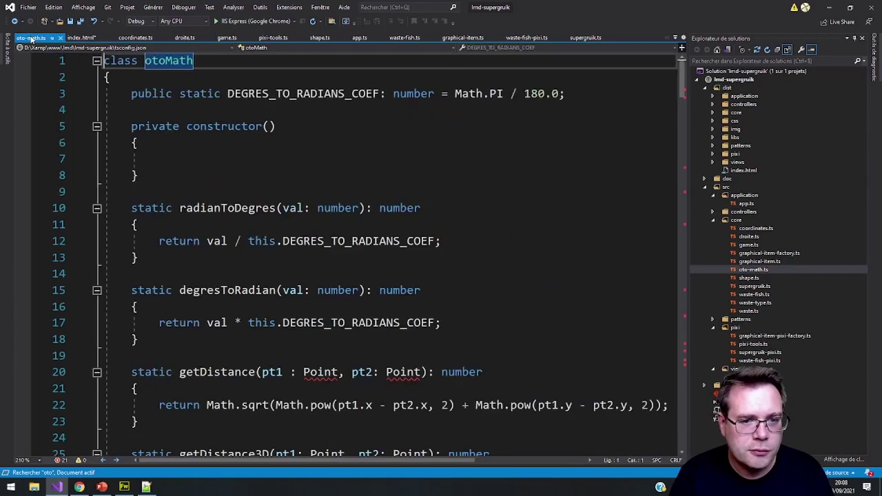
Check the Point parameters in oto-math.ts and complete the empty core script source in dist/index.html as core/oto-math.js
scroll(264, 177, "down", 3)
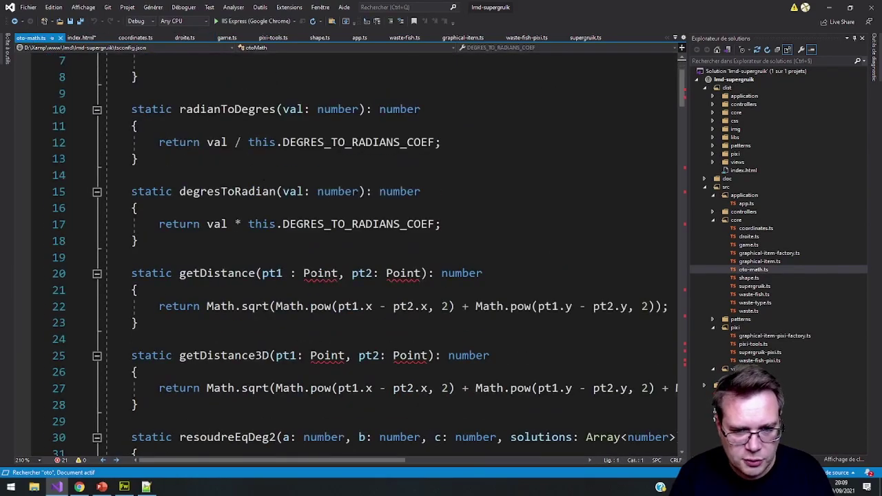
left_click(321, 273)
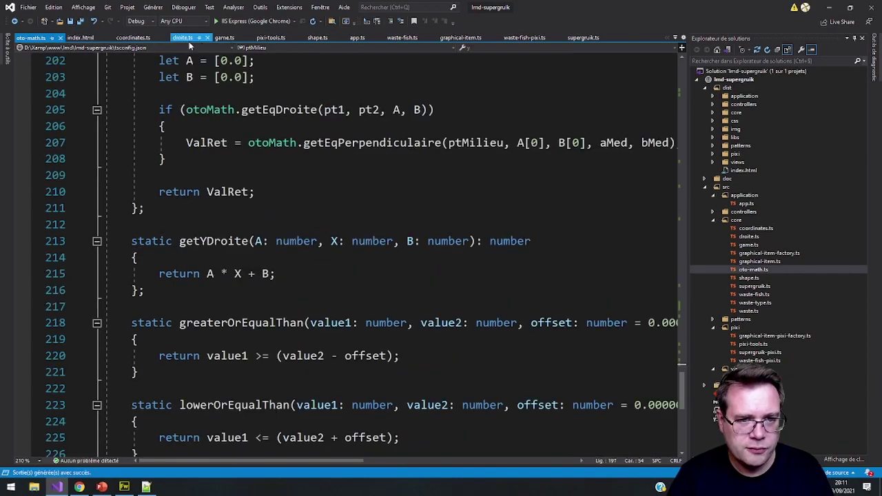
left_click(88, 34)
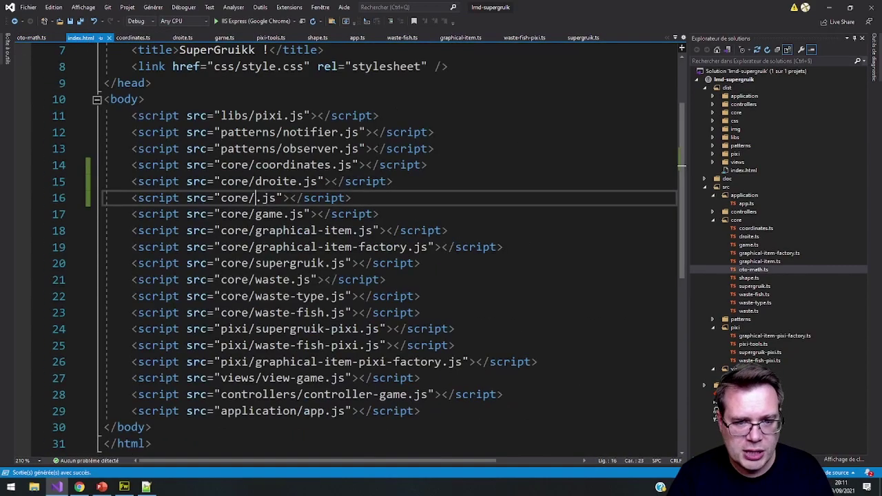
type("oto-math")
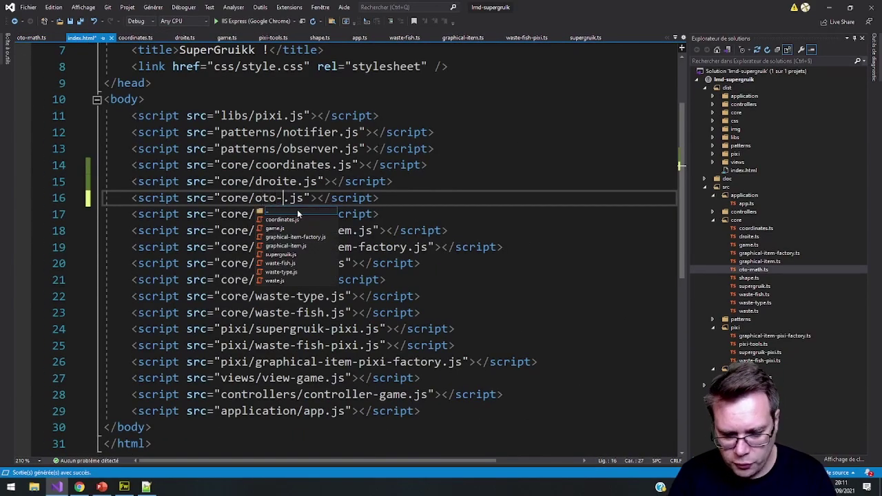
left_click(452, 179)
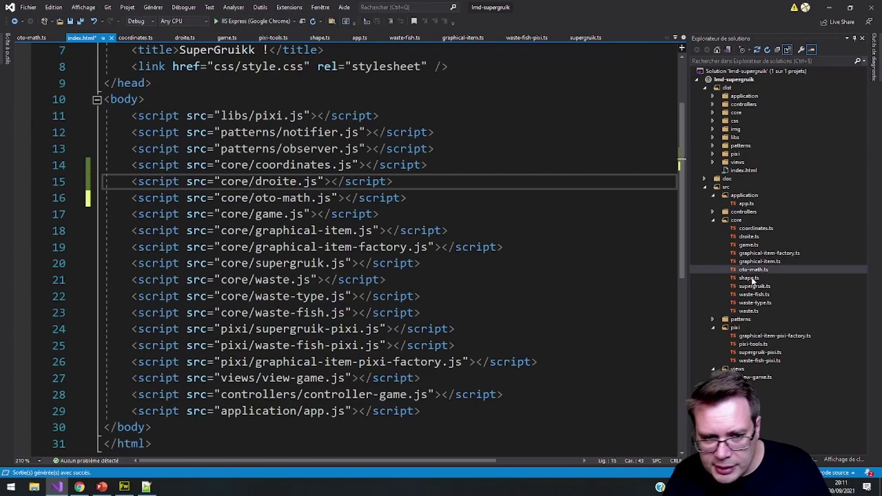
Add a script tag for core/shape.js just above the core/game.js one in index.html
left_click(395, 214)
key("ctrl+d")
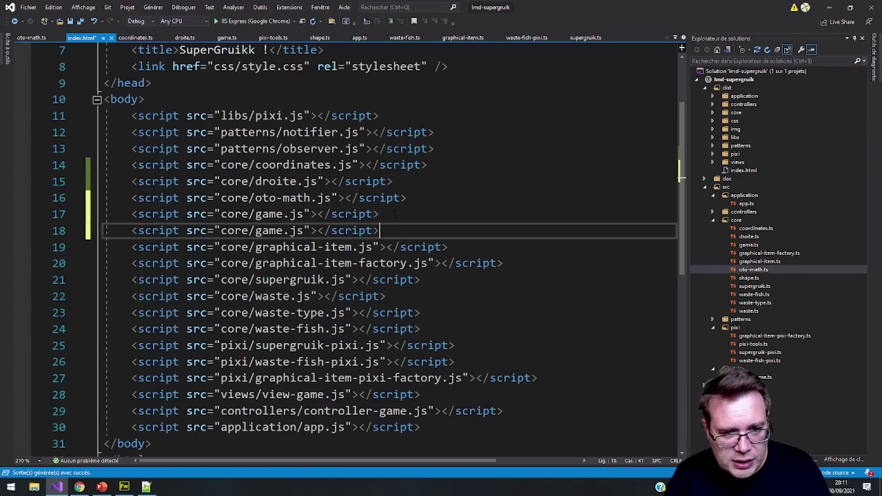
double_click(272, 214)
type("shape")
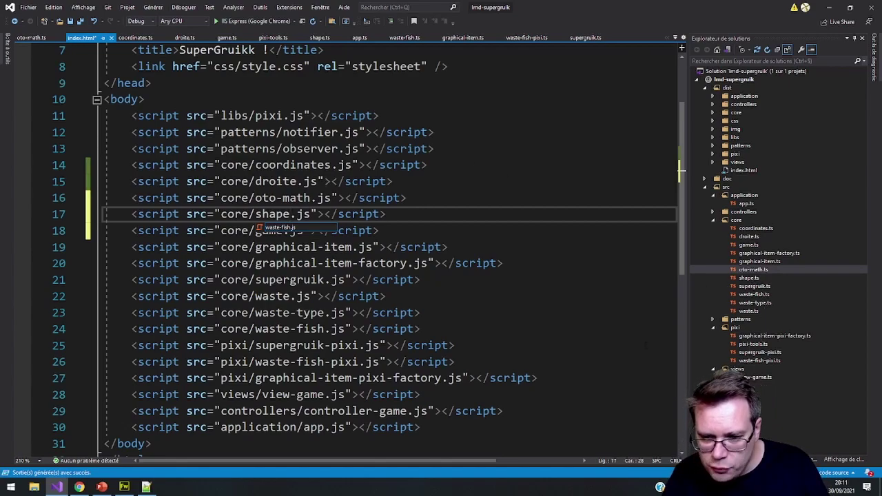
Add a script tag for pixi/pixi-tools.js just above the pixi/supergruik-pixi.js one in index.html
left_click(473, 343)
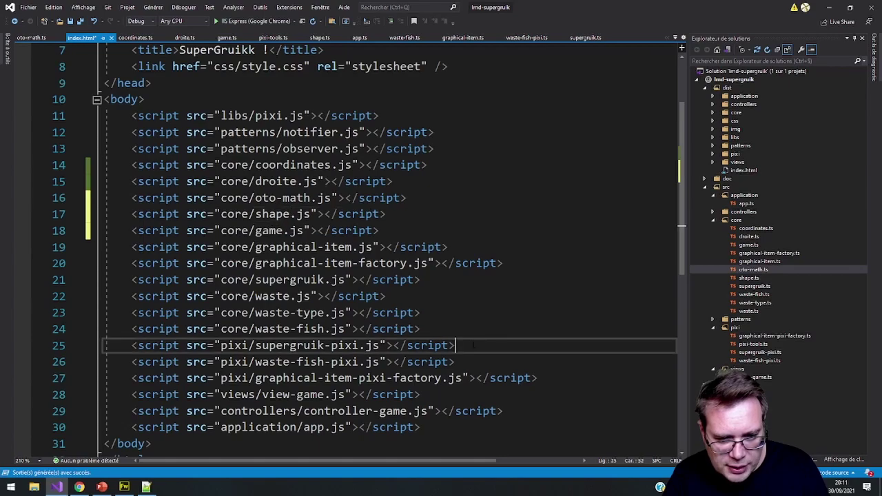
key("ctrl+d")
double_click(289, 345)
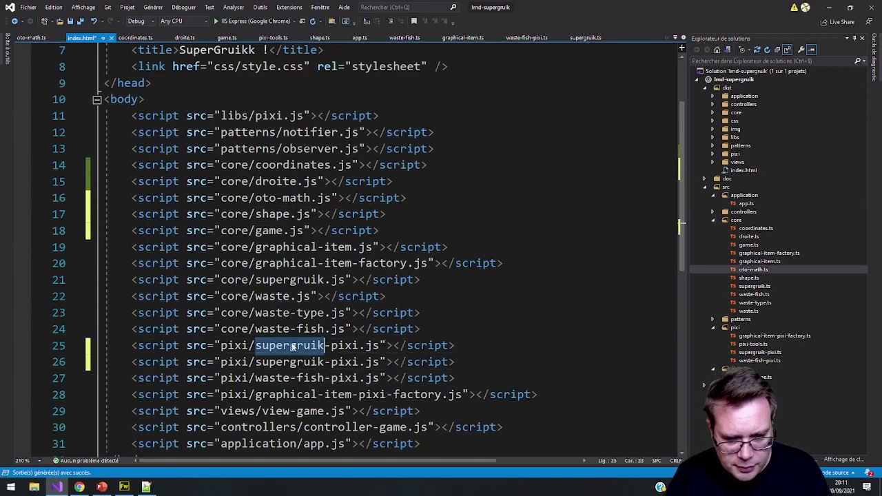
key("Delete")
key("Delete")
type("-tools")
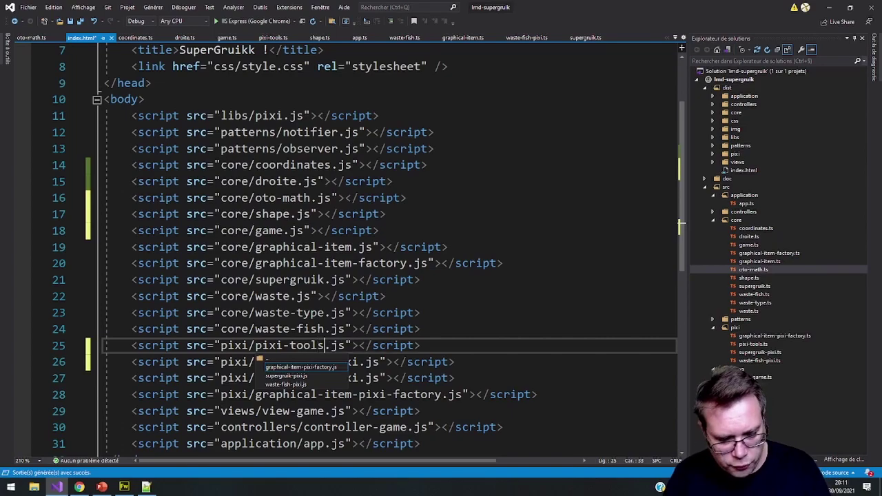
Switch to Chrome, reload the SuperGruik game and sweep the laser over the fish to test the hit detection
left_click(79, 486)
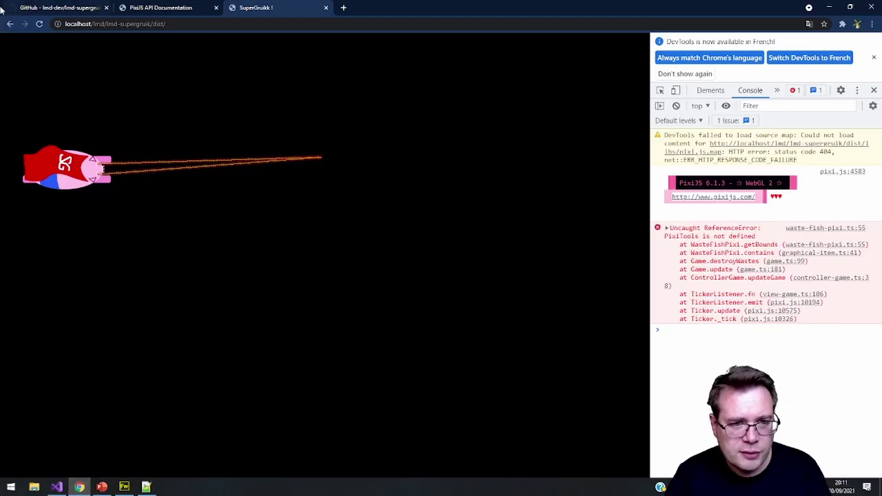
left_click(40, 24)
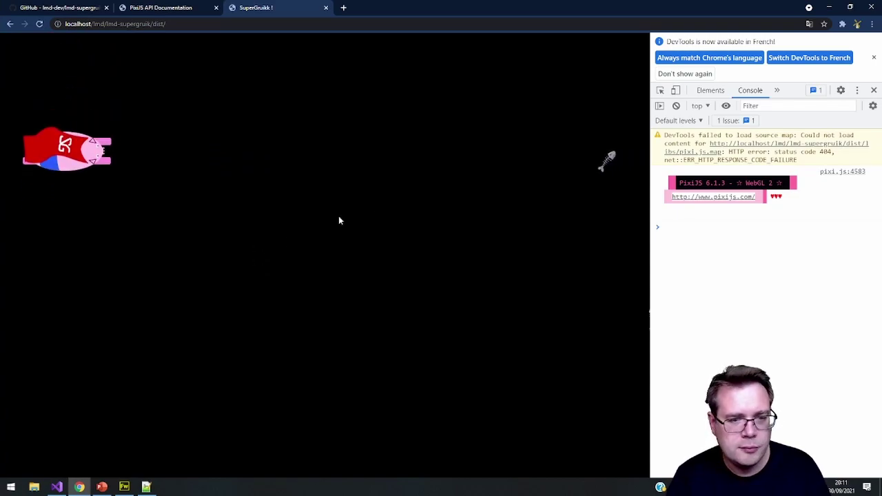
mouse_move(338, 220)
left_mouse_down()
mouse_move(389, 206)
mouse_move(363, 82)
mouse_move(386, 163)
left_mouse_up()
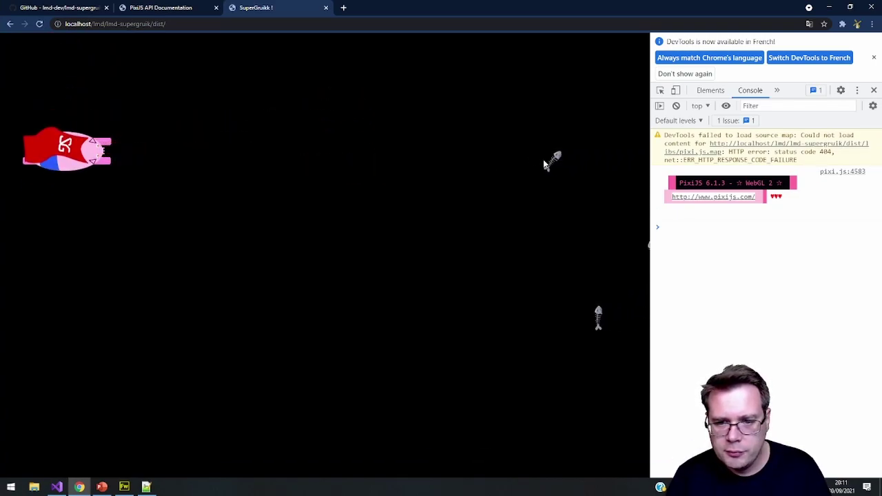
left_click_drag(544, 161, 491, 166)
mouse_move(552, 242)
left_mouse_down()
mouse_move(572, 256)
mouse_move(605, 220)
mouse_move(526, 176)
mouse_move(489, 189)
mouse_move(392, 276)
mouse_move(481, 167)
mouse_move(573, 224)
mouse_move(374, 159)
mouse_move(389, 166)
mouse_move(394, 258)
mouse_move(445, 239)
mouse_move(451, 252)
mouse_move(403, 280)
mouse_move(371, 320)
mouse_move(553, 318)
mouse_move(539, 285)
mouse_move(547, 64)
mouse_move(550, 87)
left_mouse_up()
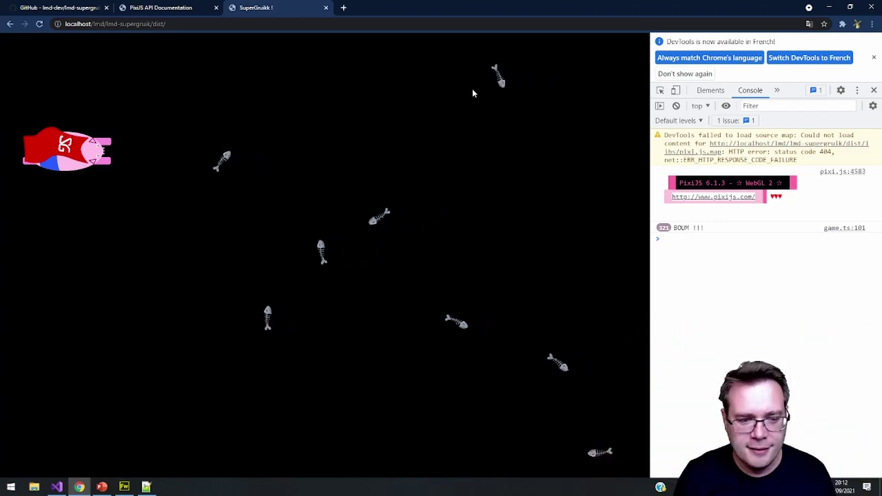
Switch to Visual Studio and replace the "BOUM !!!" console log in game.ts's destroyWastes with waste.destroy();
left_click(56, 486)
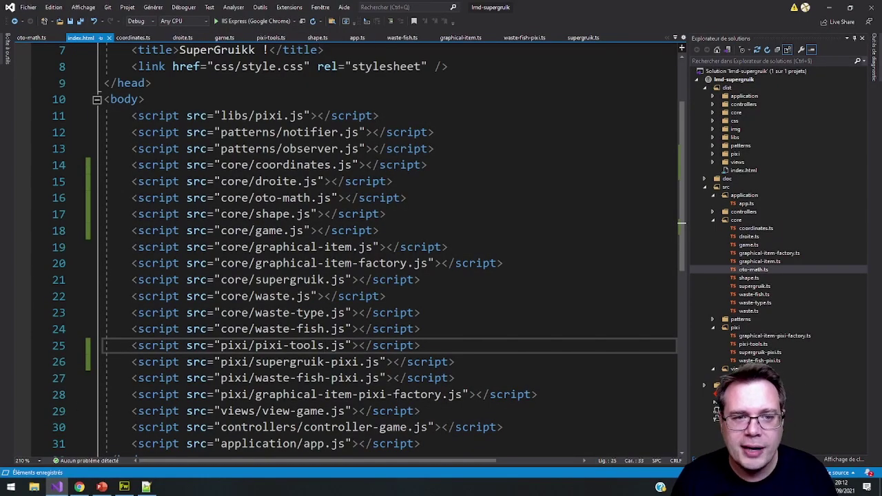
left_click(231, 38)
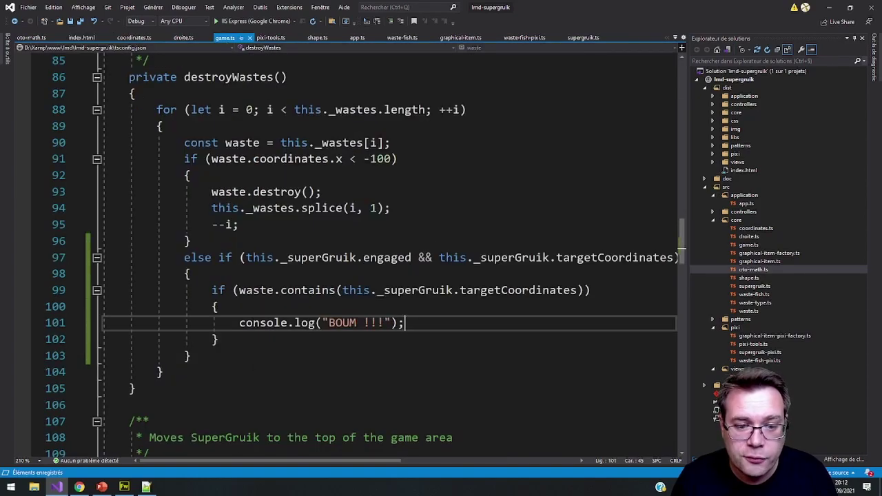
key("shift+End")
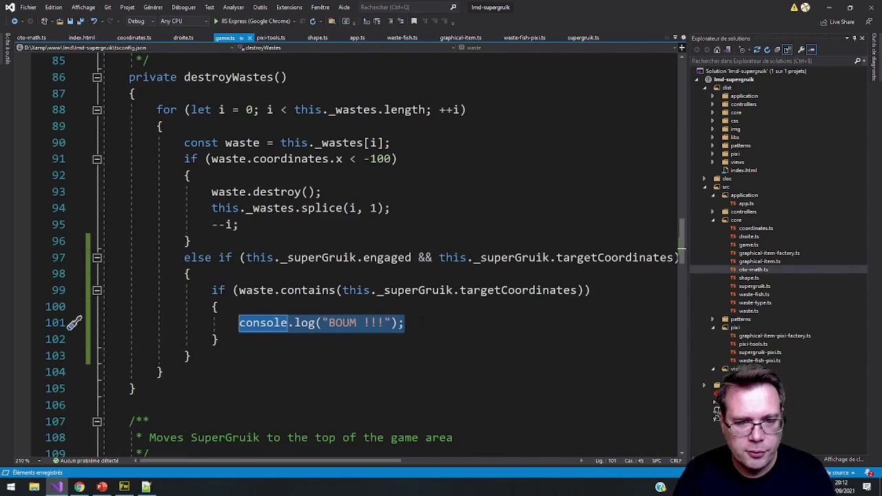
type("was")
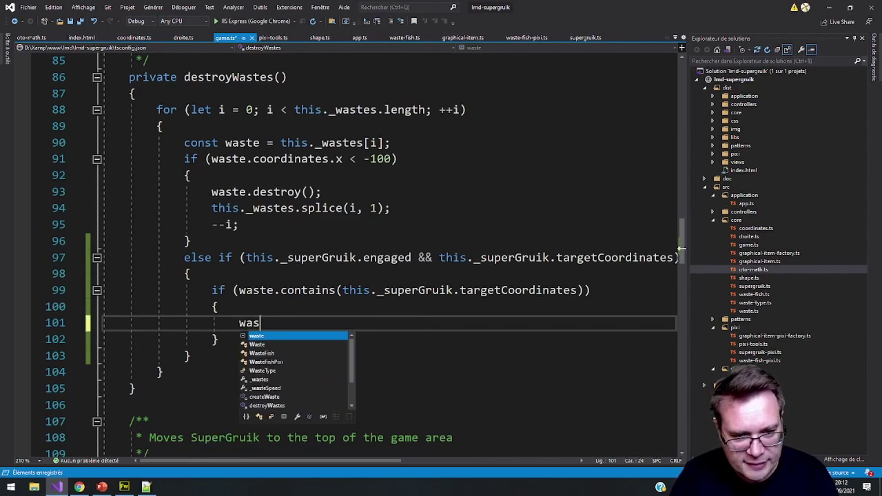
type("te.destroy")
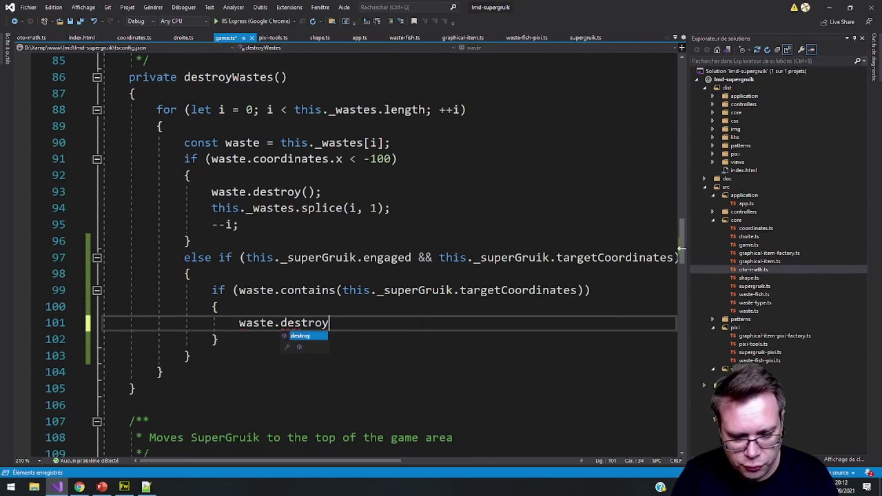
type("();")
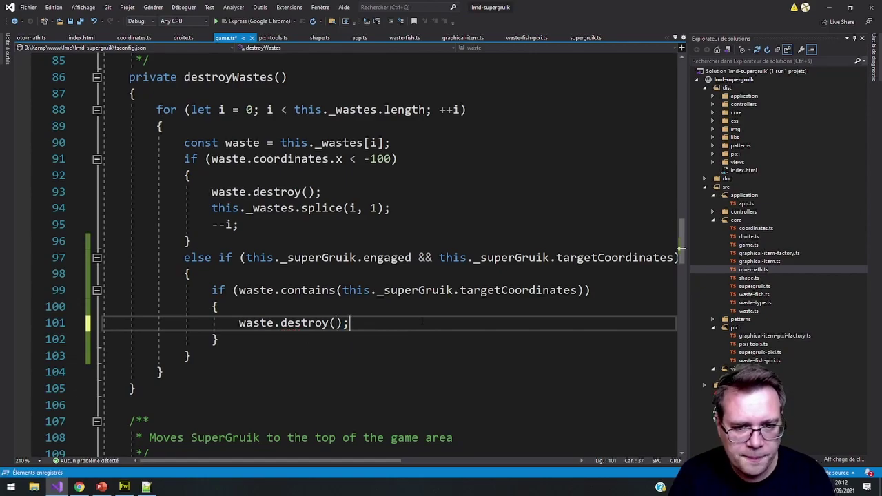
Copy the this._wastes.splice(i, 1); and --i; lines below the new waste.destroy(); call in the contains block and save game.ts
left_click_drag(365, 191, 408, 220)
key("ctrl+c")
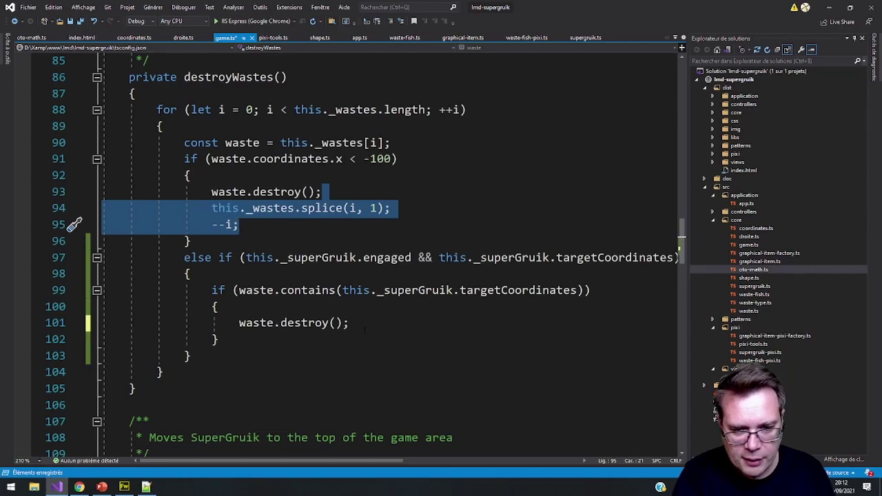
left_click(365, 331)
key("ctrl+v")
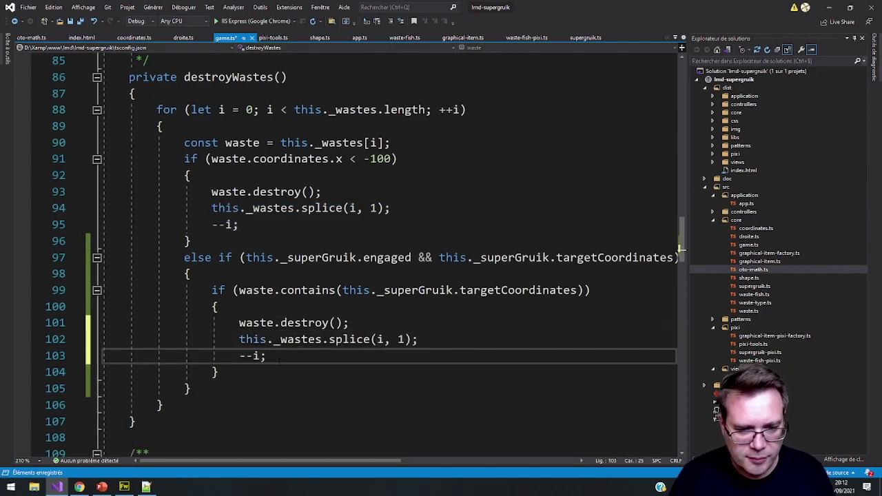
left_click(80, 20)
Switch to Chrome, reload the game and sweep the laser over the fish to test their destruction
left_click(80, 486)
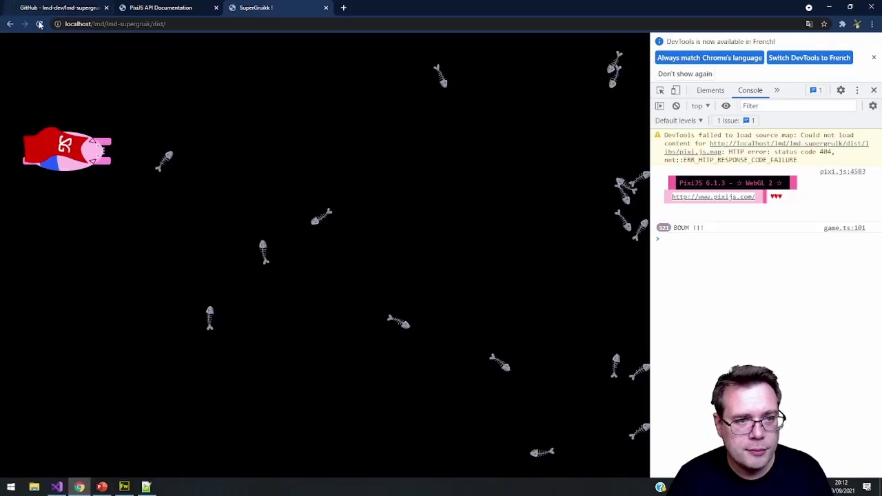
left_click(39, 24)
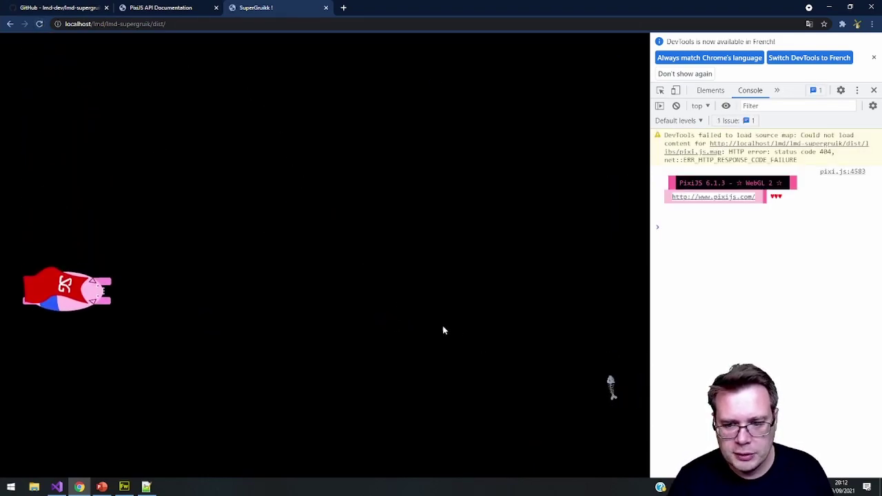
mouse_move(473, 386)
left_mouse_down()
mouse_move(581, 387)
mouse_move(569, 184)
mouse_move(584, 114)
mouse_move(524, 148)
left_mouse_up()
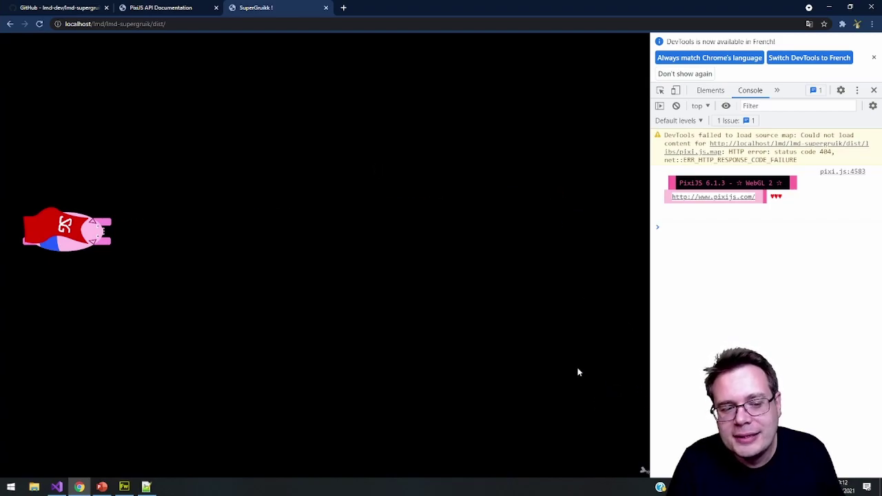
Review the destroyWastes code in Visual Studio, and return to Chrome to shoot more fish across the game area
left_click(57, 487)
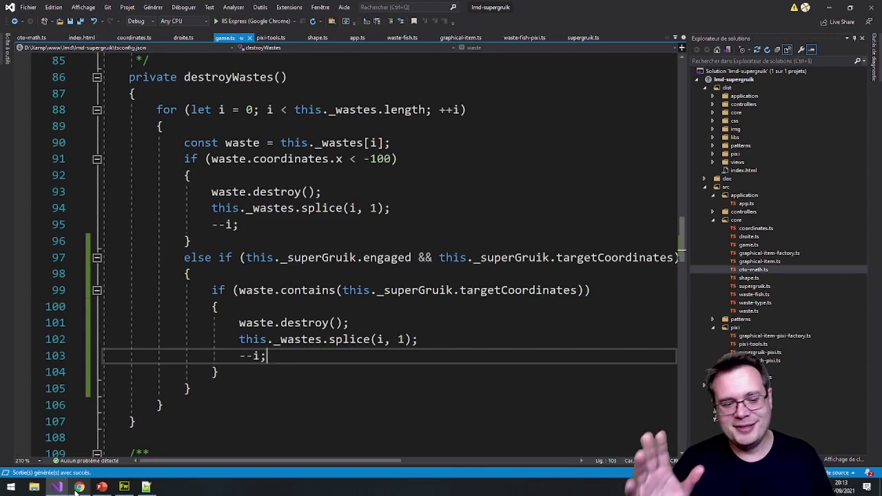
left_click(79, 487)
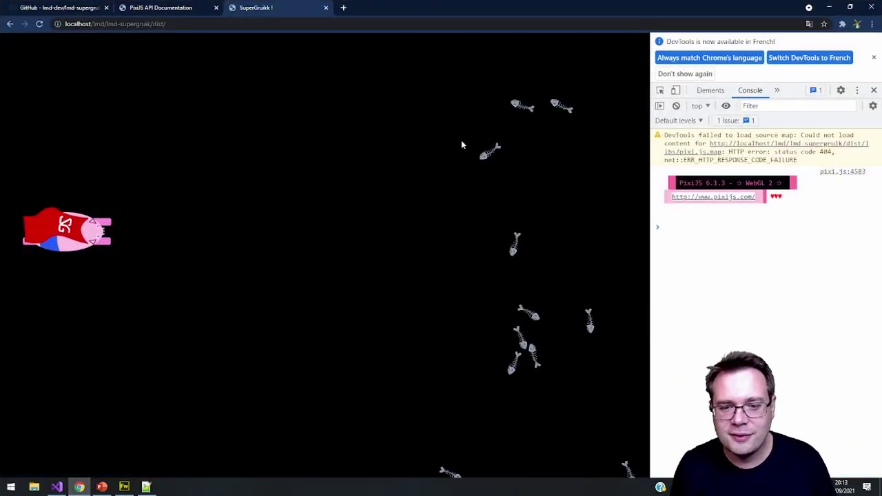
mouse_move(414, 148)
left_mouse_down()
mouse_move(463, 157)
mouse_move(456, 303)
mouse_move(454, 241)
mouse_move(492, 281)
mouse_move(487, 365)
mouse_move(474, 399)
mouse_move(459, 329)
mouse_move(421, 407)
mouse_move(373, 473)
mouse_move(538, 309)
mouse_move(451, 329)
mouse_move(448, 264)
mouse_move(383, 69)
mouse_move(419, 114)
mouse_move(546, 57)
mouse_move(465, 345)
mouse_move(473, 472)
mouse_move(595, 466)
mouse_move(606, 359)
left_mouse_up()
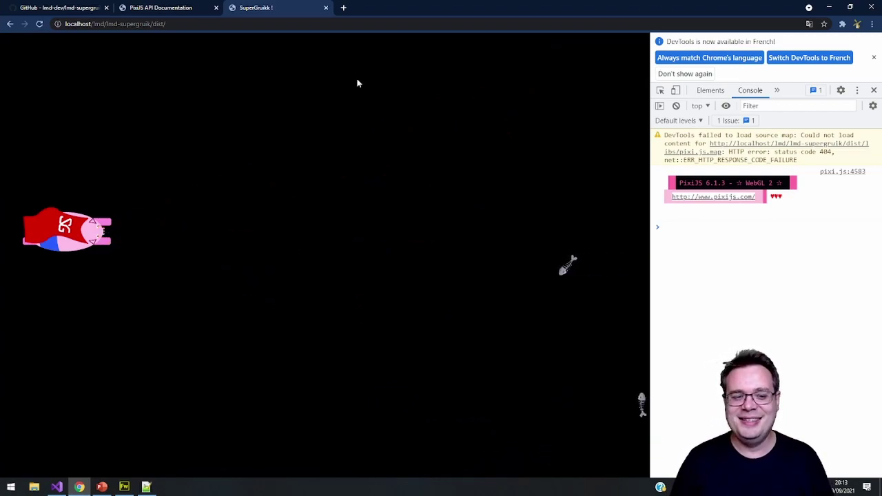
mouse_move(534, 275)
left_mouse_down()
mouse_move(599, 352)
mouse_move(602, 404)
mouse_move(605, 144)
mouse_move(425, 156)
mouse_move(389, 175)
left_mouse_up()
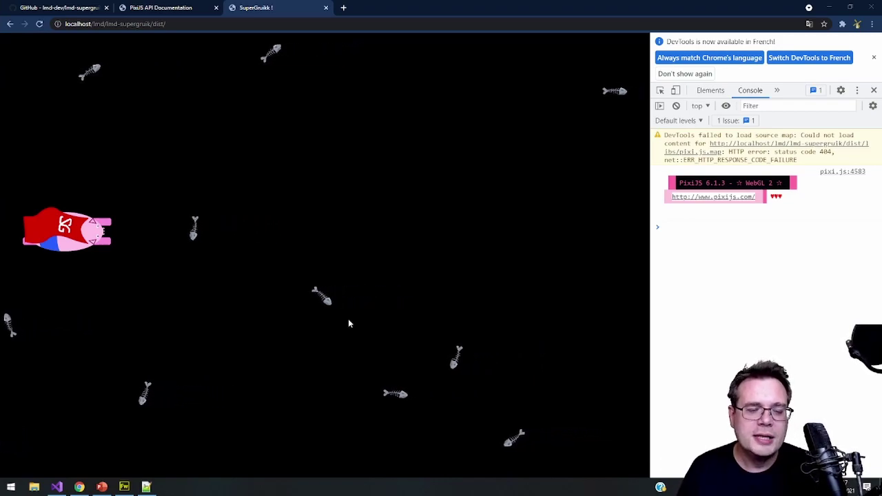
Fire short laser shots at different spots of the game area to check how the beam behaves
left_click(345, 266)
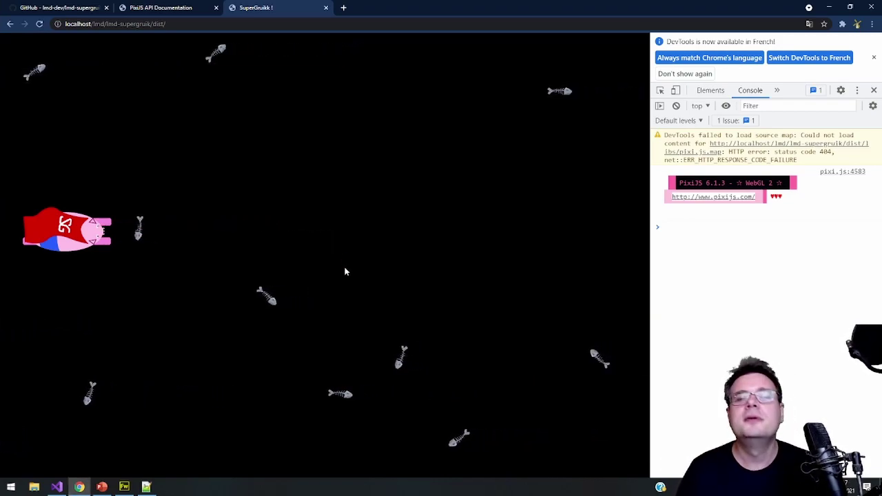
left_click(350, 102)
left_click(400, 77)
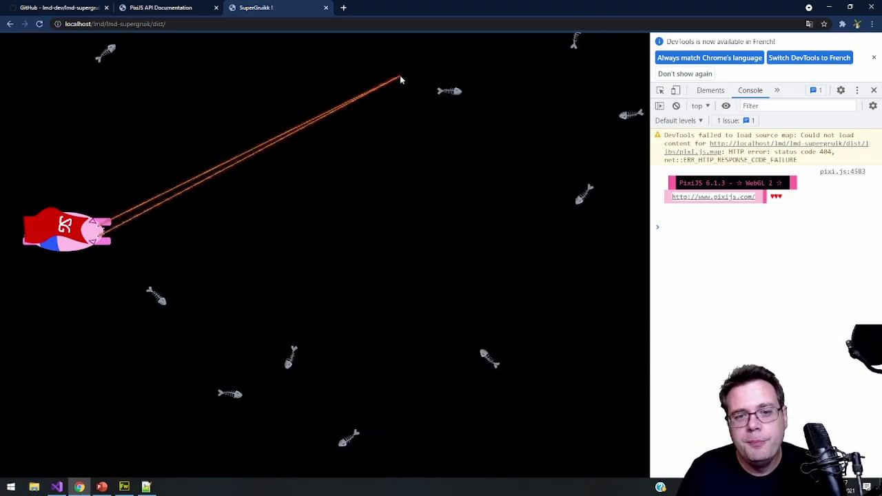
left_click(394, 92)
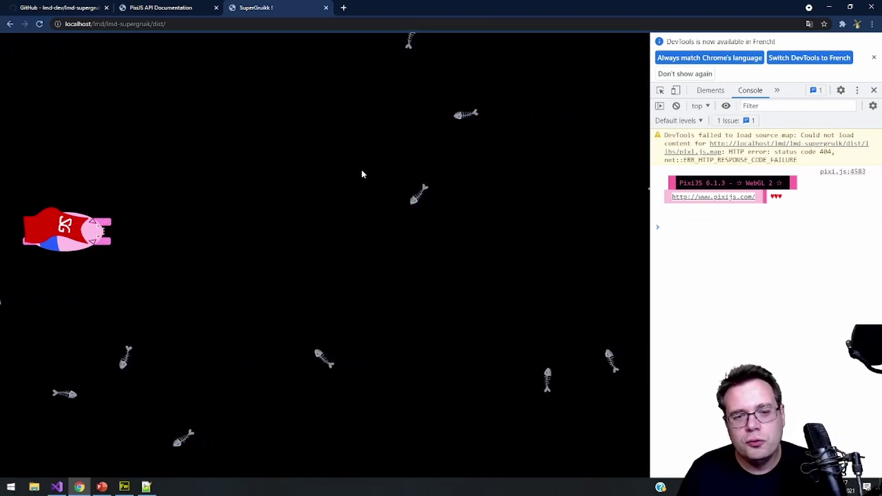
left_click(431, 156)
left_click(418, 282)
left_click(229, 360)
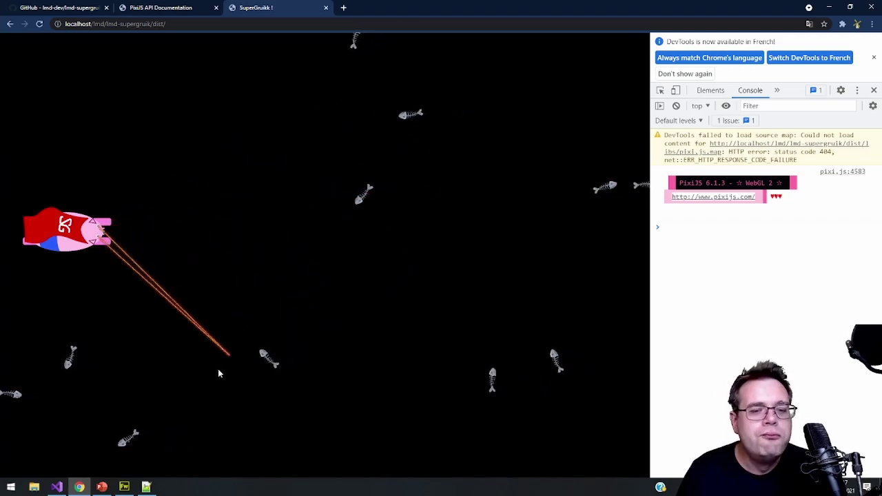
left_click(360, 367)
left_click(434, 223)
left_click(406, 122)
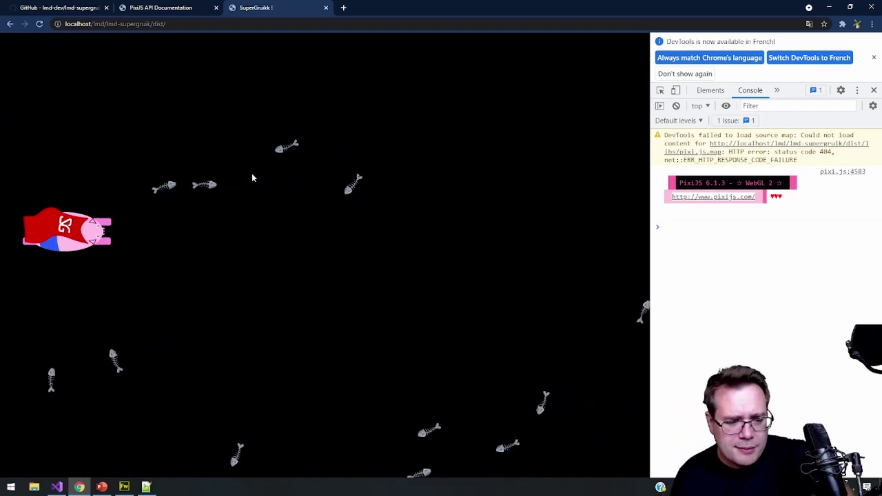
Open Audacity, dismiss its welcome window and move the program window clear over the game area
left_click(12, 488)
type("auda")
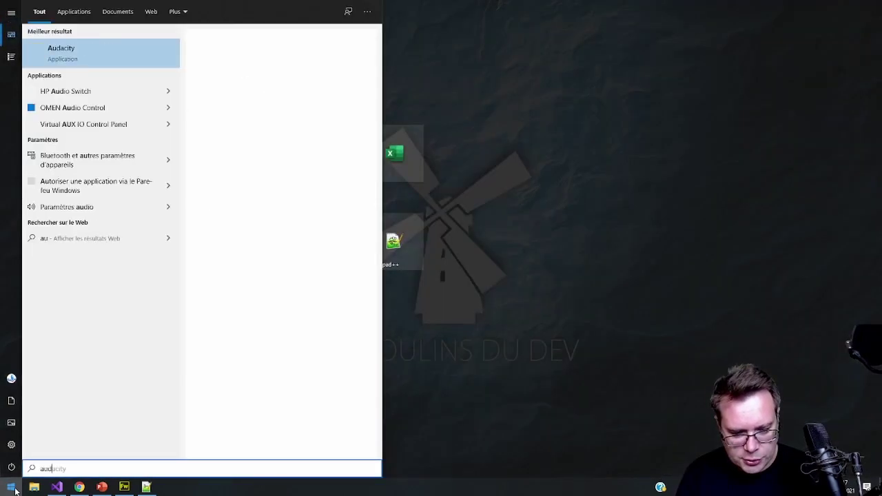
left_click(117, 48)
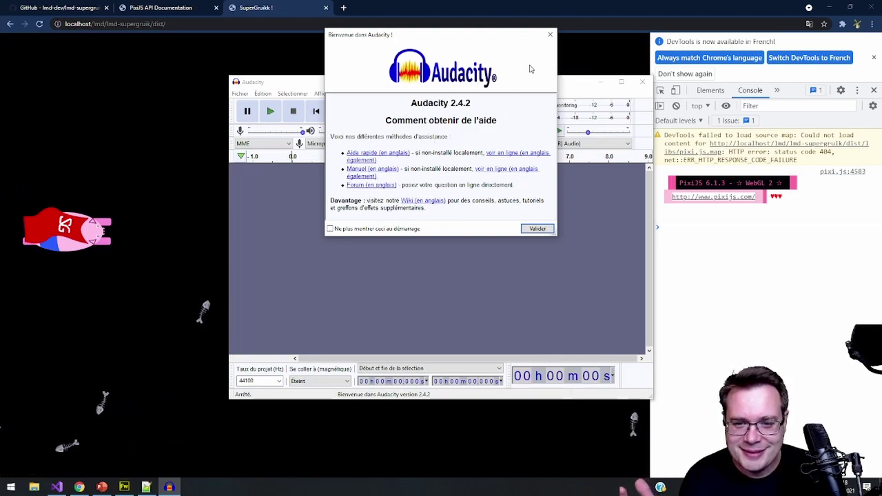
left_click(550, 34)
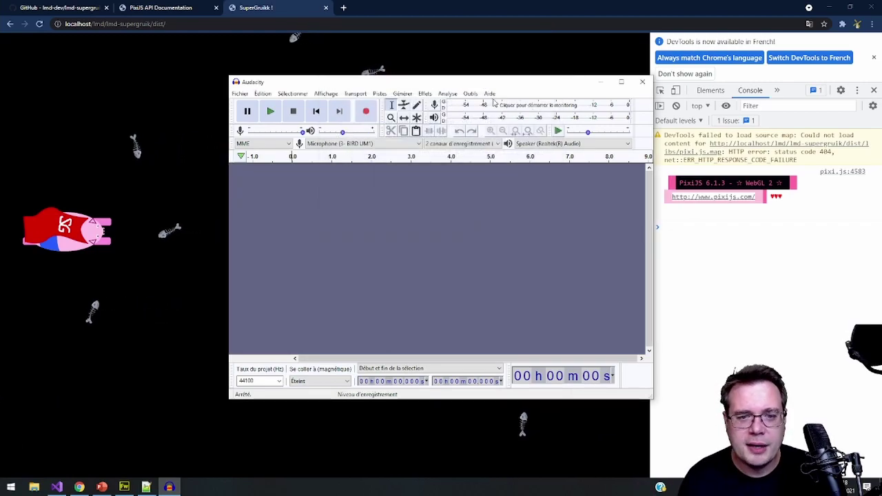
left_click_drag(497, 79, 450, 60)
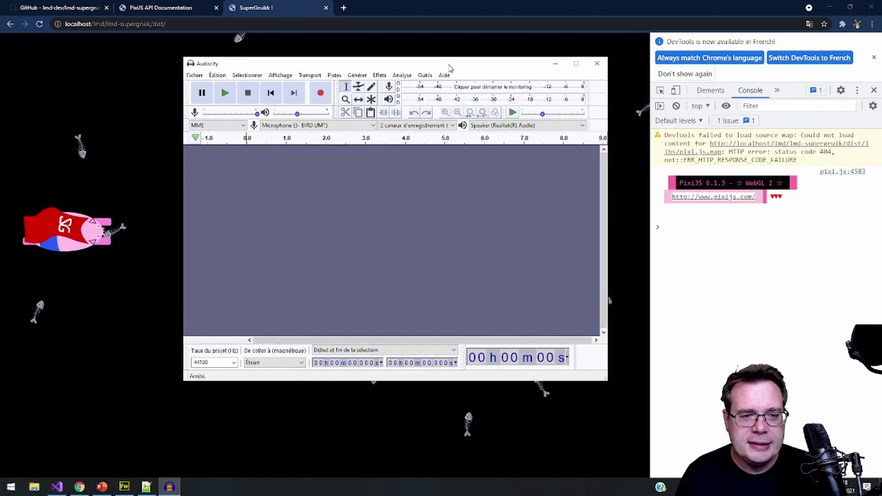
Check the audio device settings in the preferences and leave them without applying anything
left_click(217, 74)
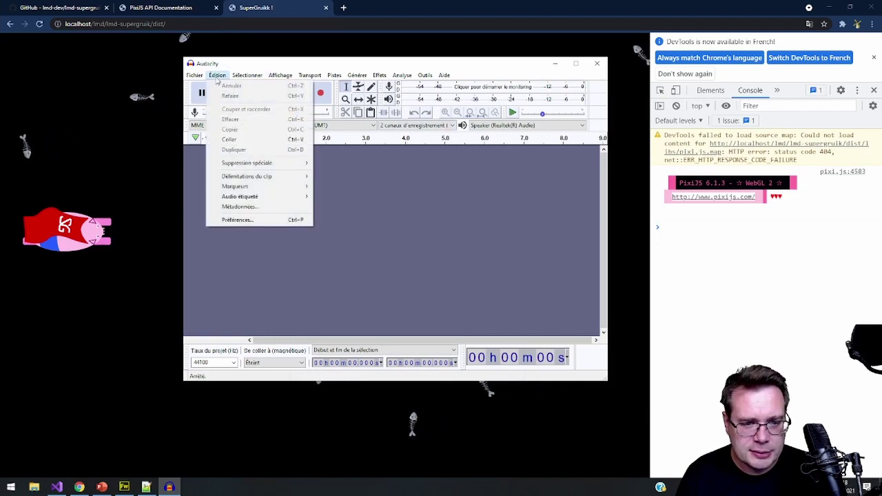
left_click(231, 220)
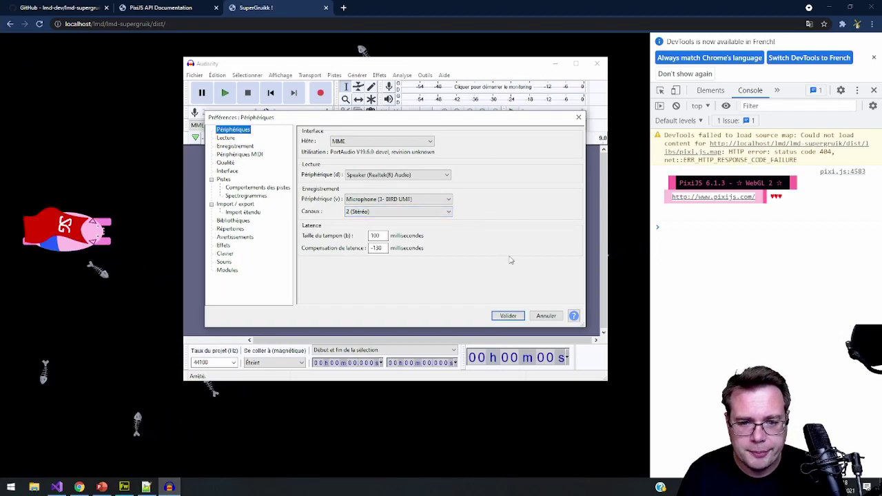
left_click(538, 317)
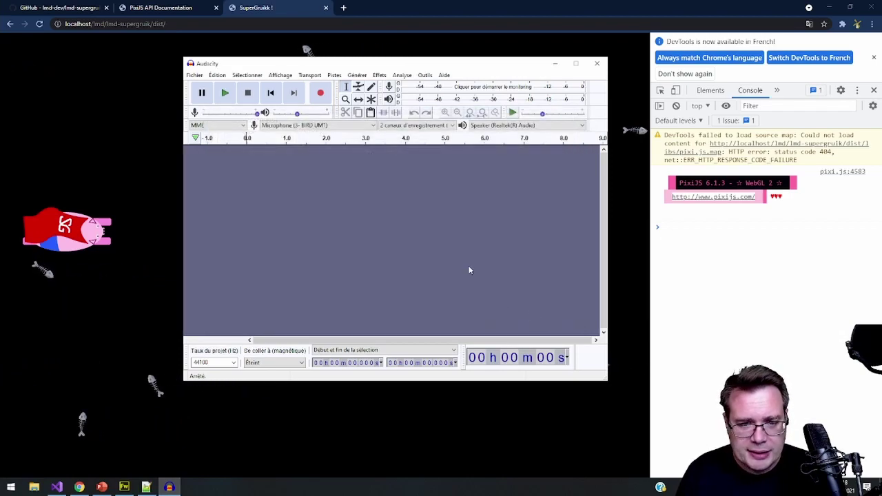
left_click(218, 76)
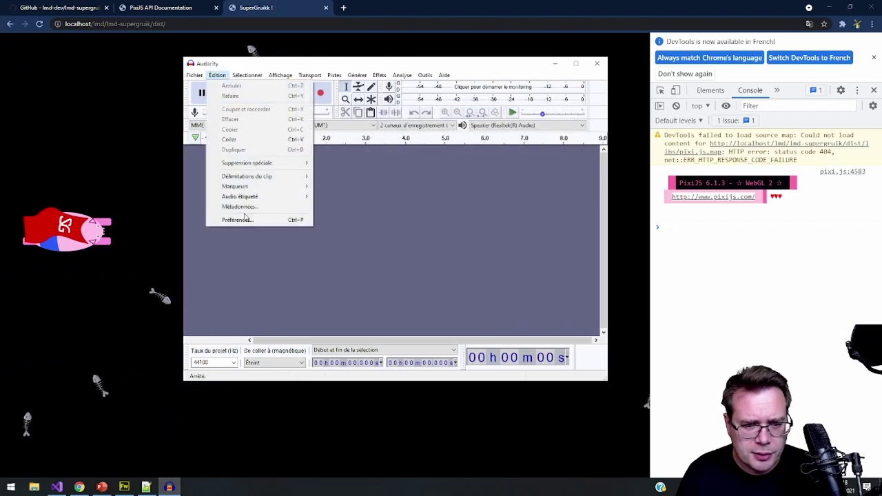
left_click(310, 75)
Record a short audio test, play it back and delete its track
left_click(322, 93)
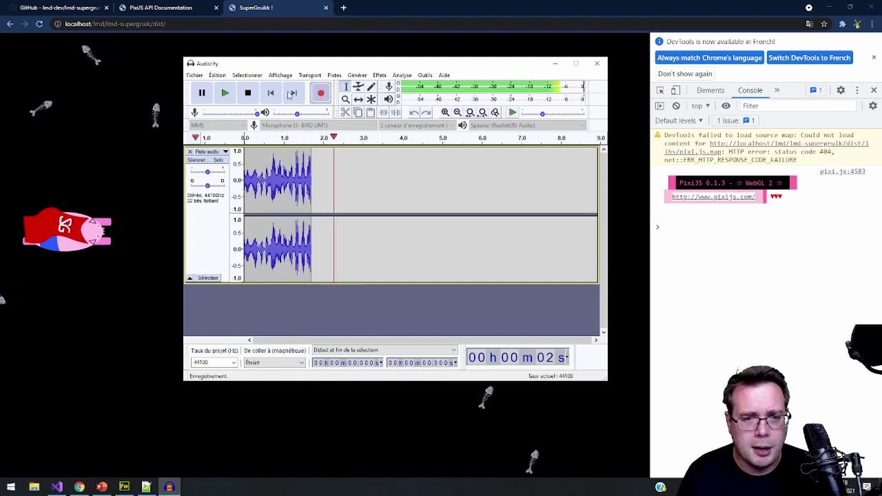
left_click(248, 93)
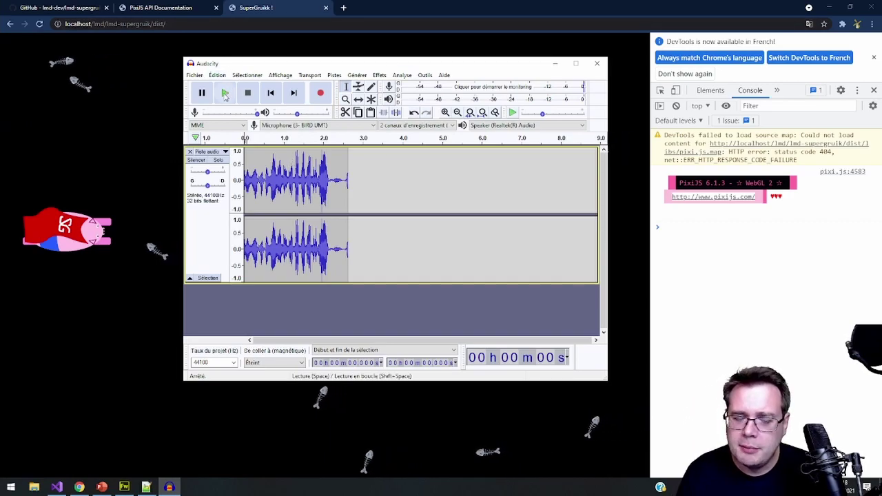
left_click(225, 93)
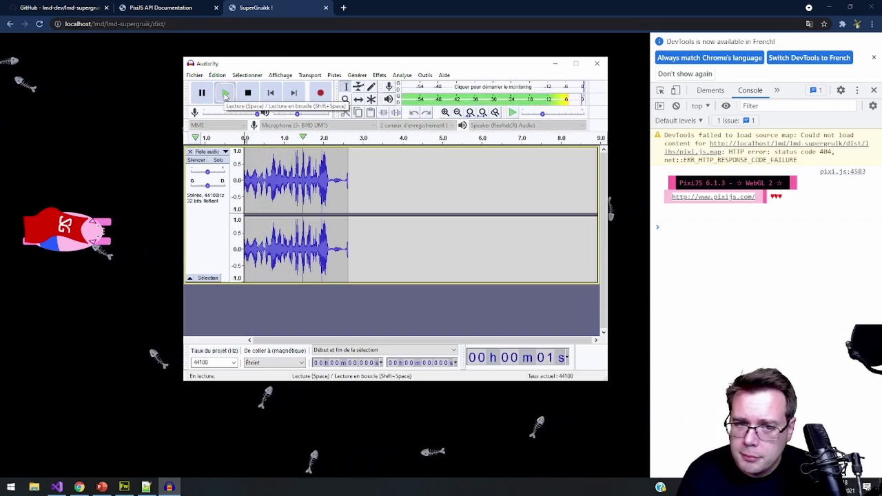
left_click(249, 93)
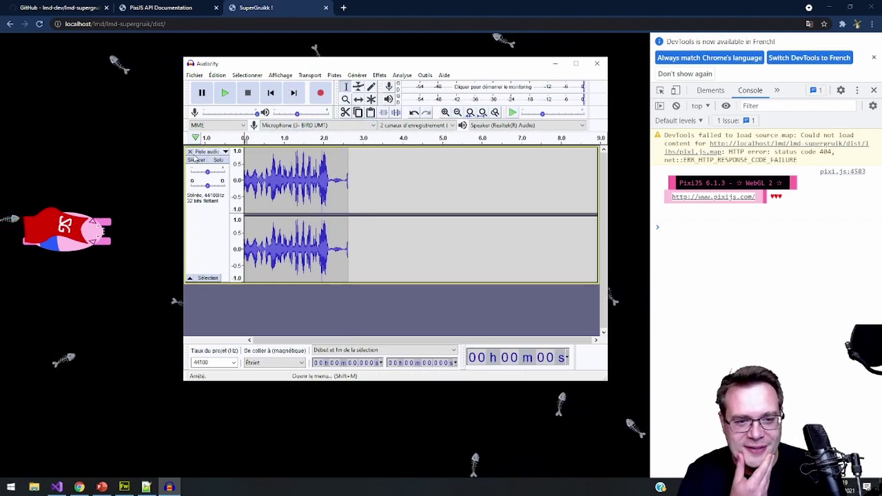
left_click(190, 152)
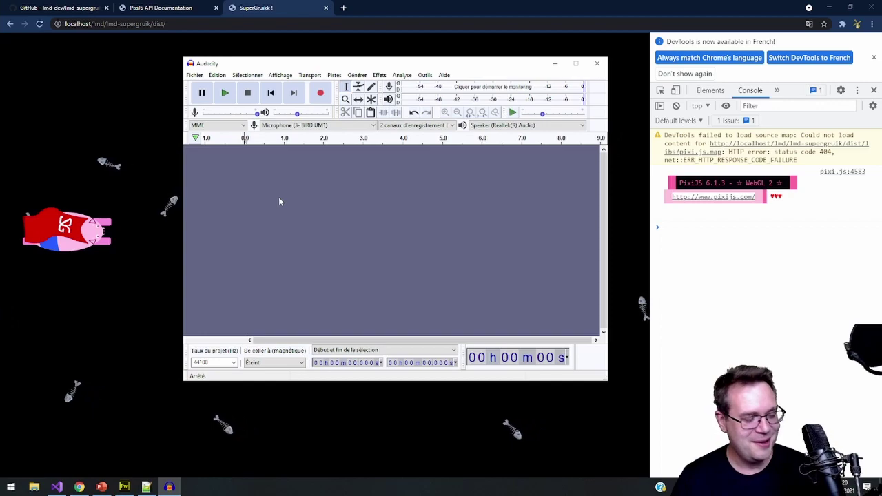
Return to Audacity, record a second audio take of about 6 s and discard its track
left_click(466, 4)
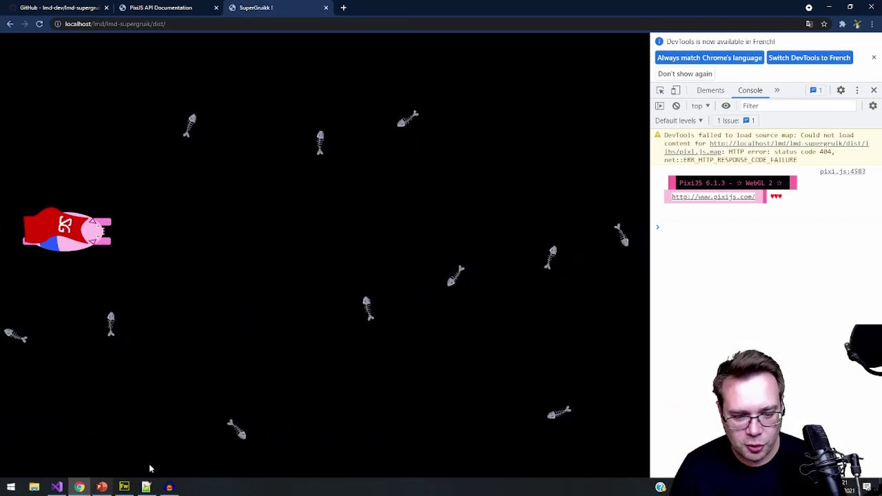
left_click(169, 486)
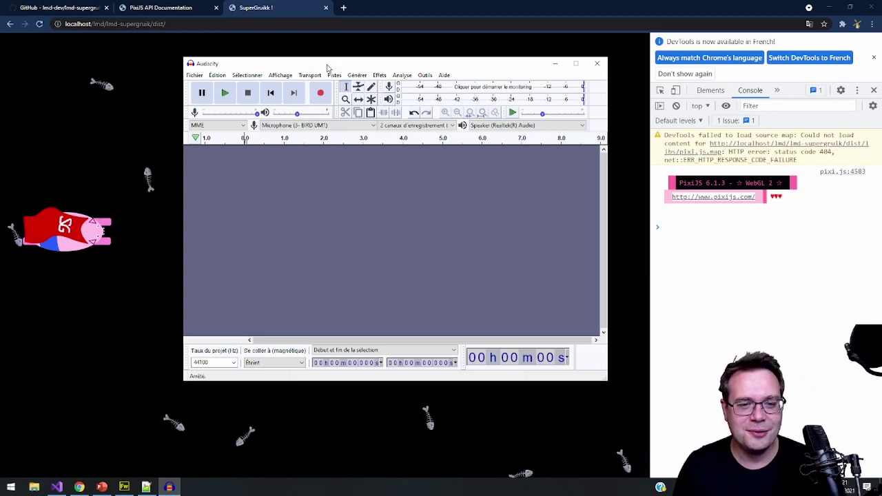
left_click(321, 94)
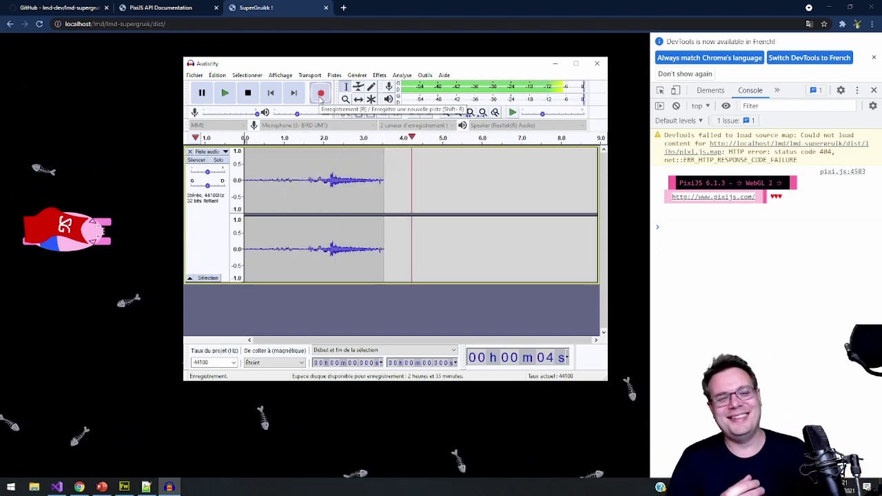
left_click(248, 96)
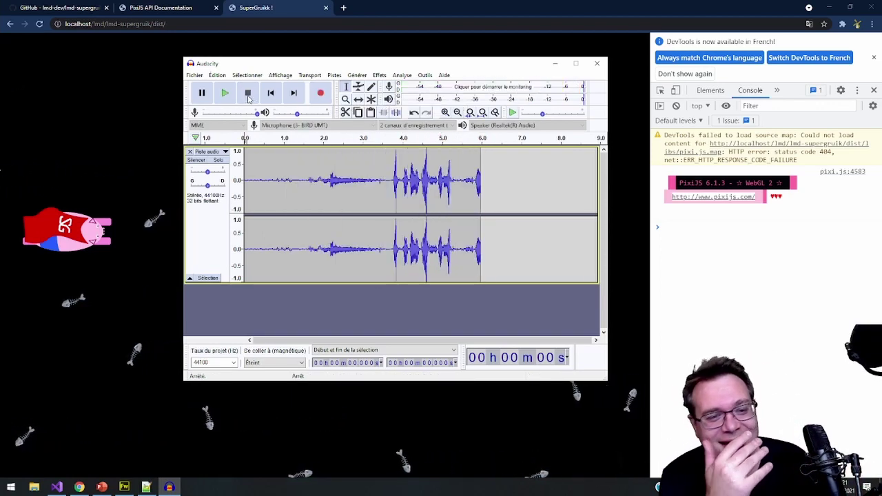
left_click(190, 151)
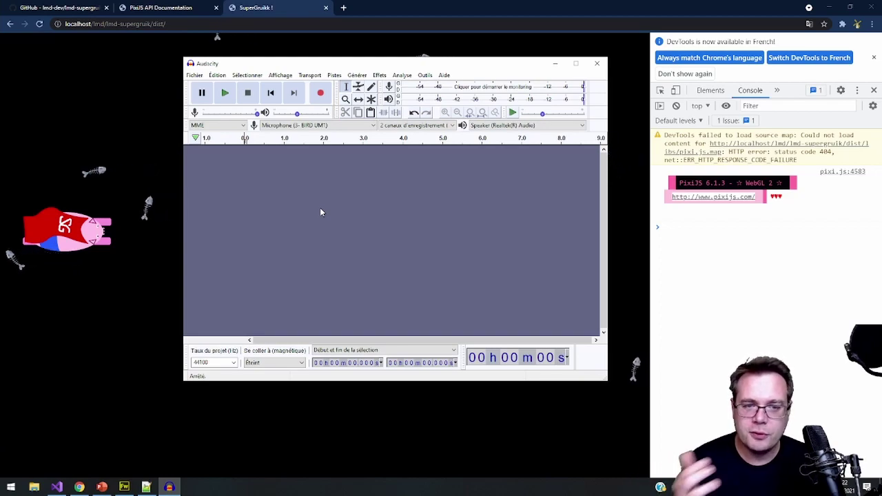
Record a new sound take and delete the unwanted audio after about 7.5 s
left_click(321, 95)
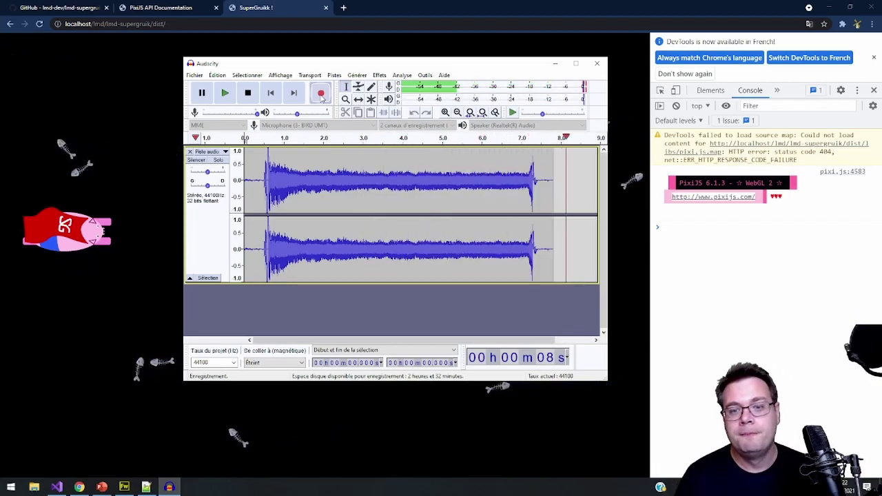
left_click(248, 94)
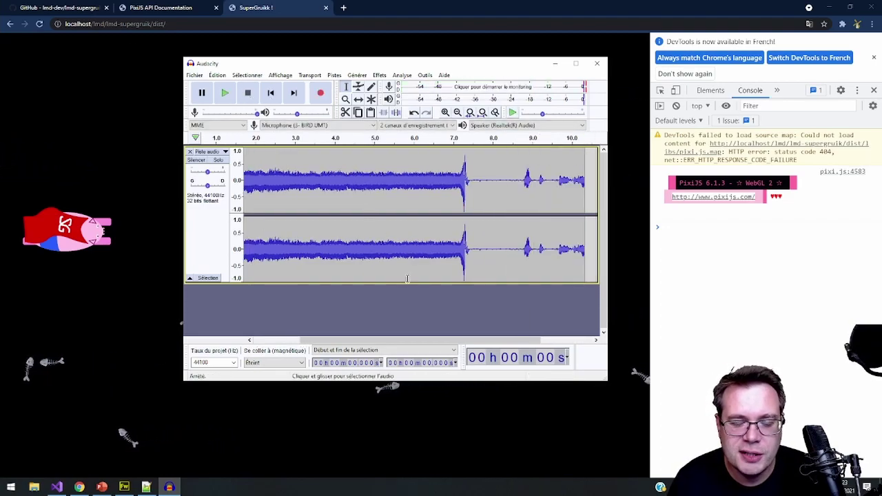
left_click_drag(480, 176, 619, 171)
key("Delete")
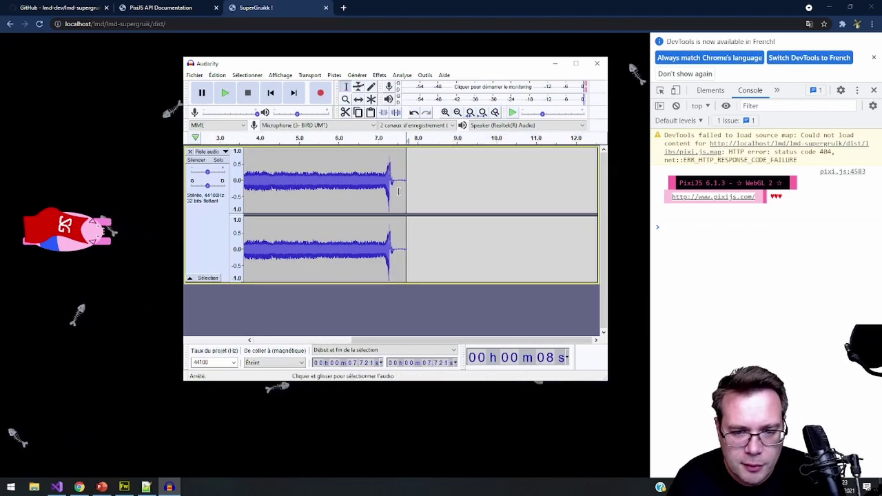
left_click_drag(398, 177, 428, 174)
key("Delete")
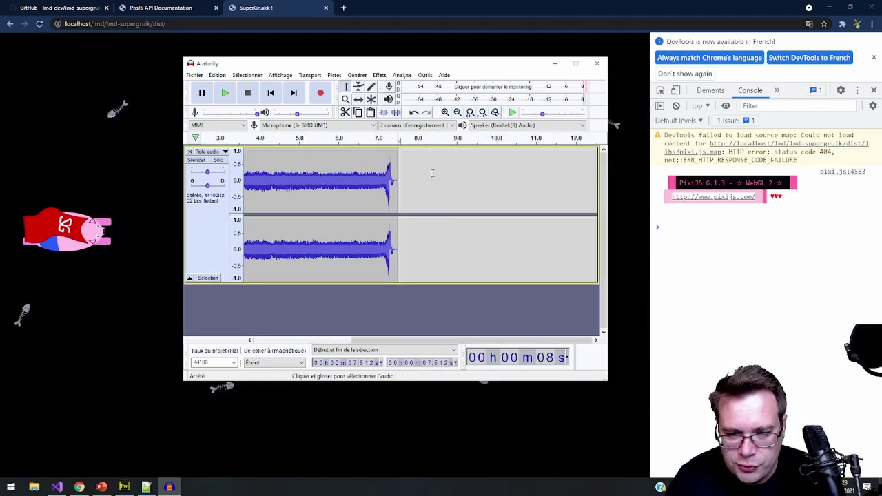
Play the trimmed recording from the start and delete the near-silent stretch before the sound begins
left_click_drag(402, 342, 304, 342)
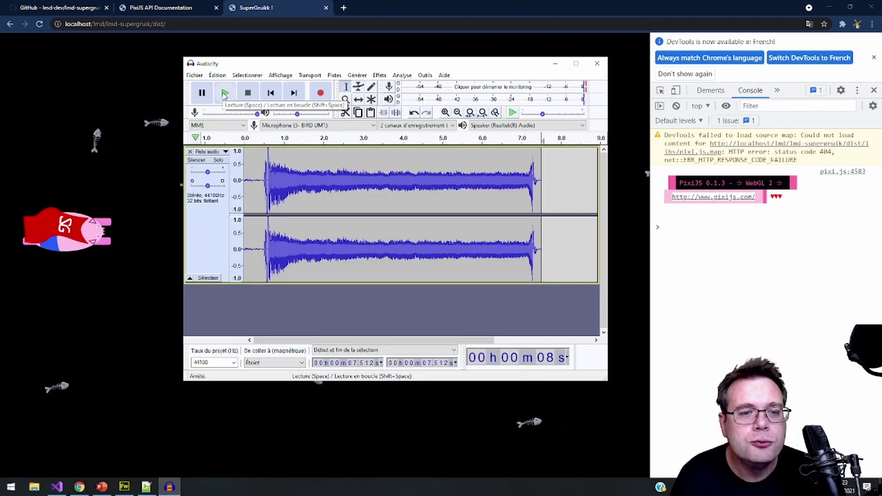
left_click(225, 93)
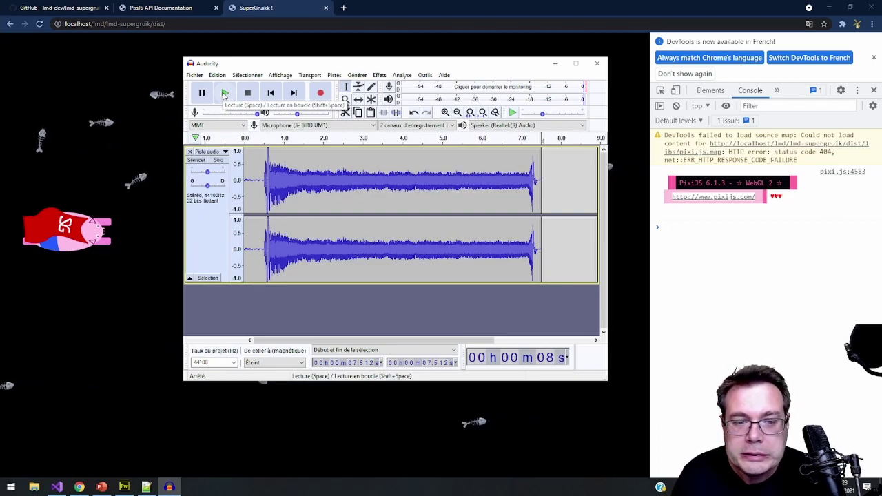
key("Home")
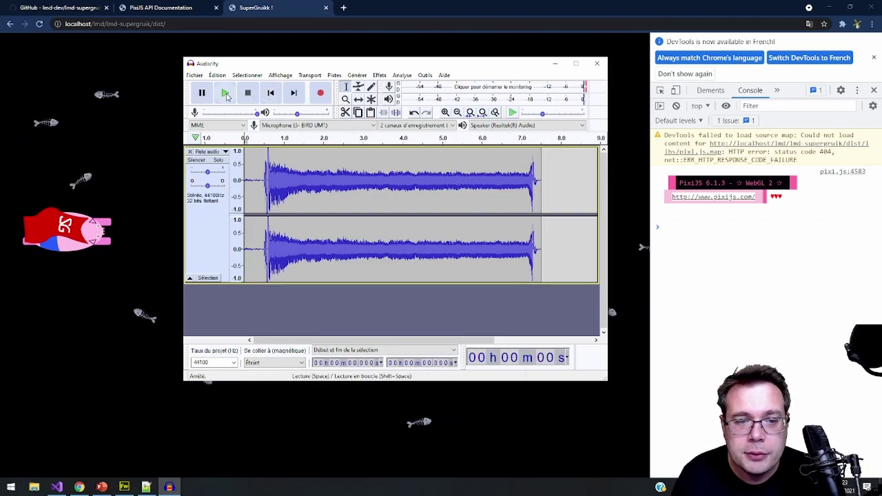
left_click(226, 93)
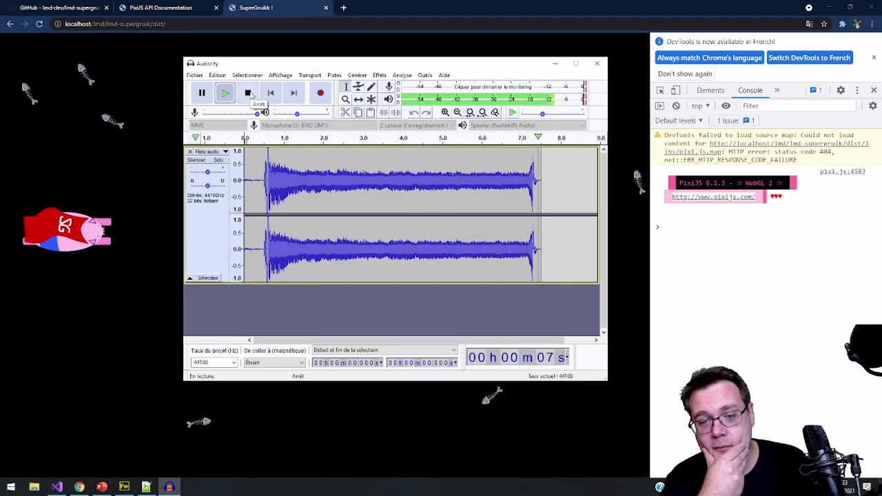
left_click(249, 93)
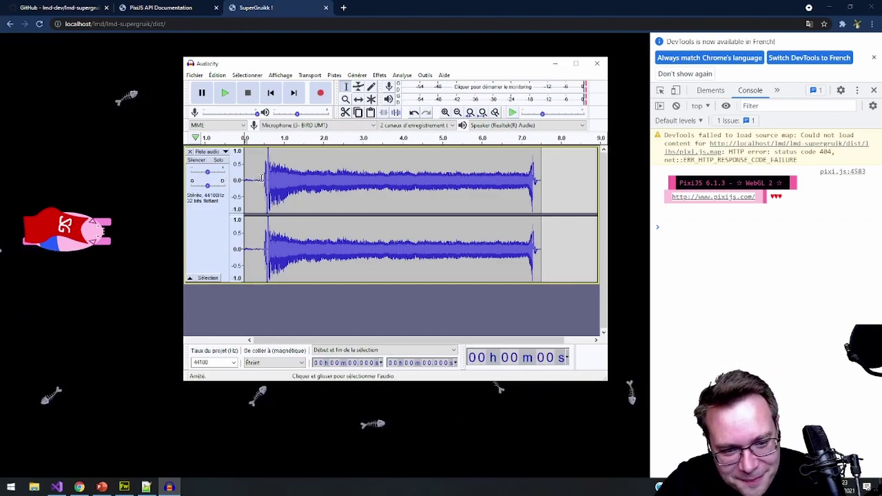
left_click_drag(263, 178, 244, 178)
key("Delete")
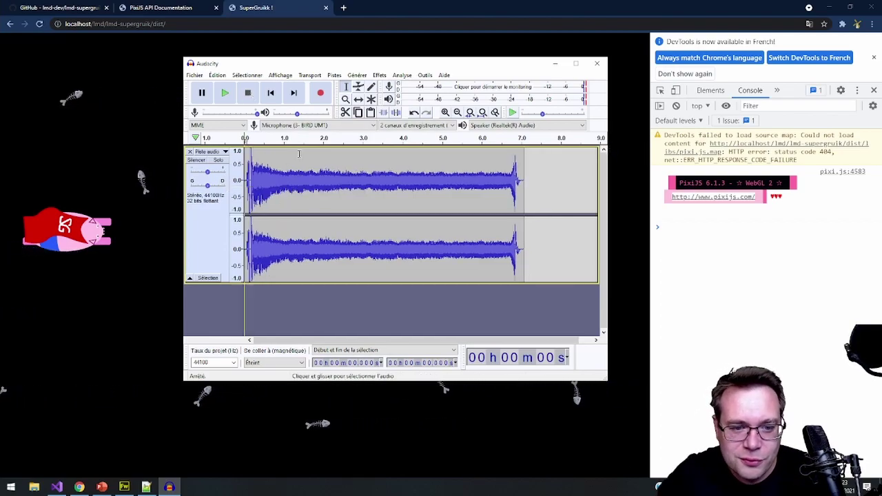
Try the Wahwah effect with its preset settings on the whole recording, listen to it and undo it
left_click_drag(545, 178, 244, 178)
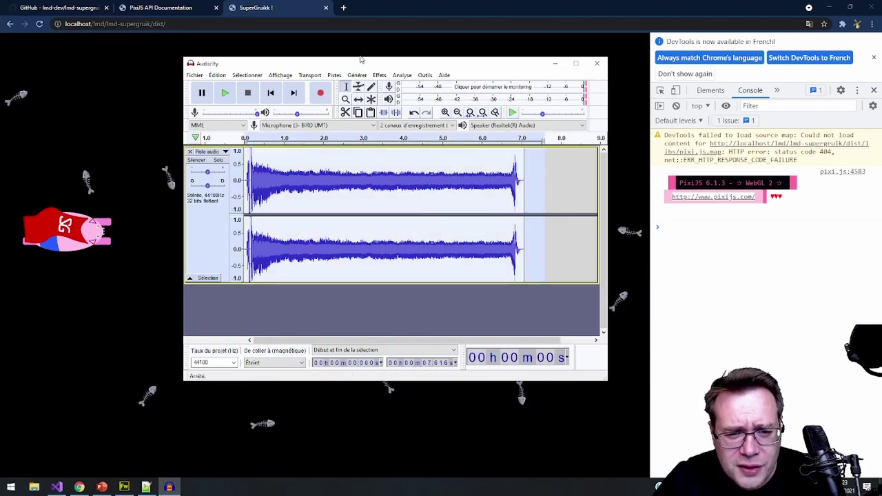
left_click(379, 75)
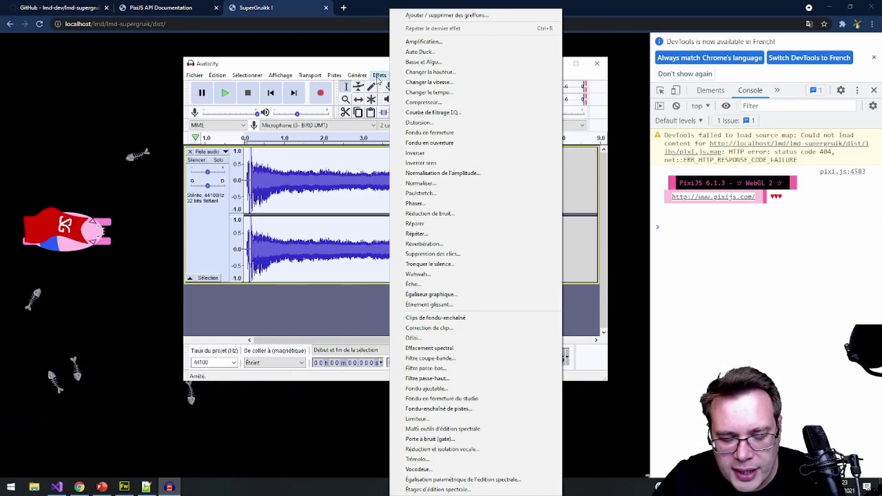
left_click(416, 274)
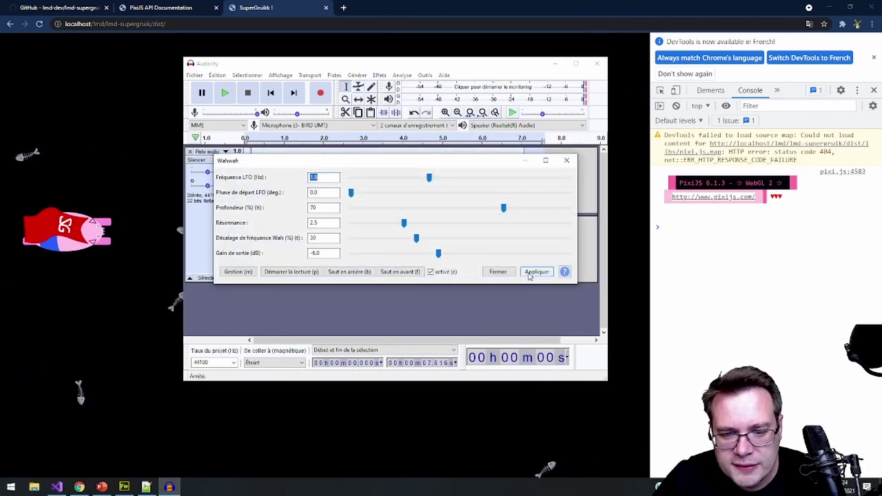
left_click(529, 272)
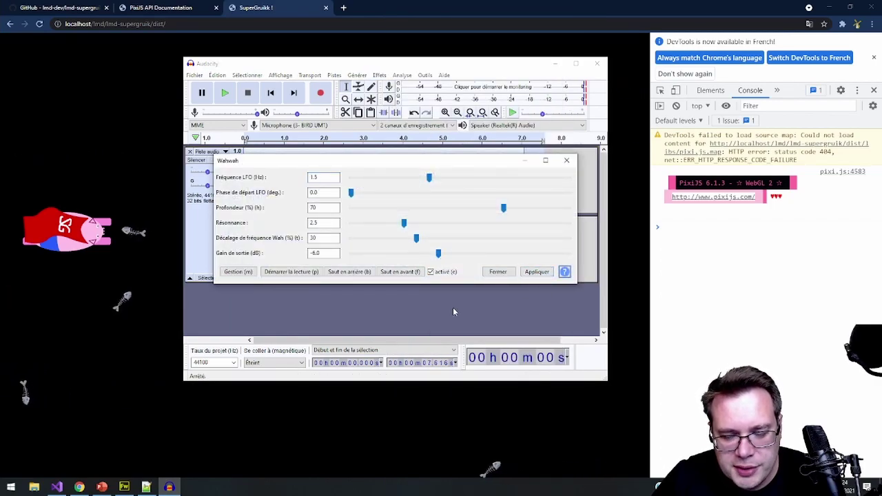
left_click_drag(488, 161, 484, 215)
left_click(561, 215)
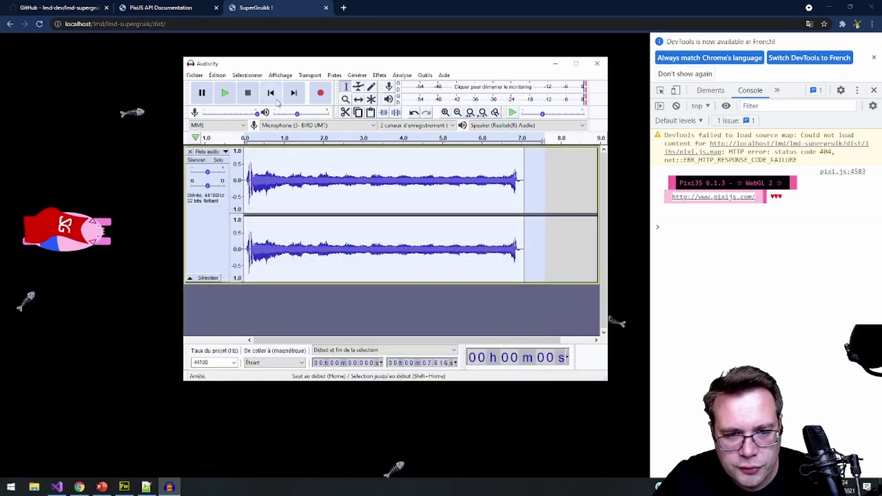
left_click(227, 94)
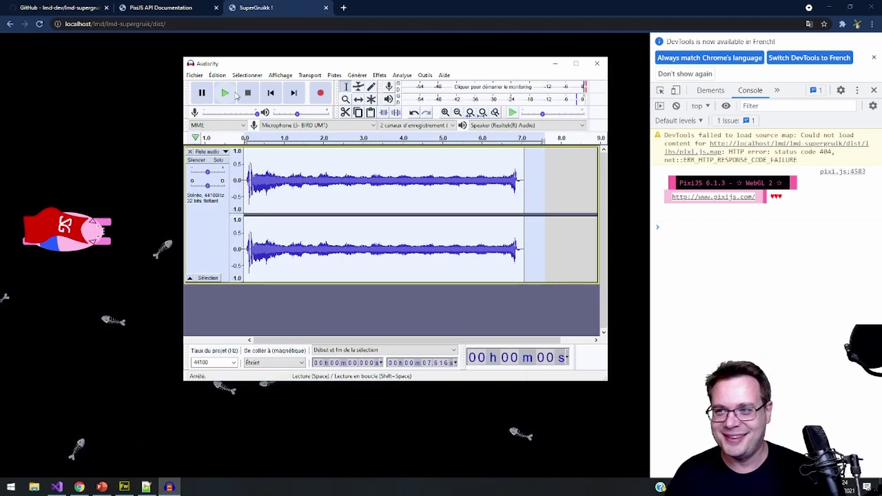
key("ctrl+r")
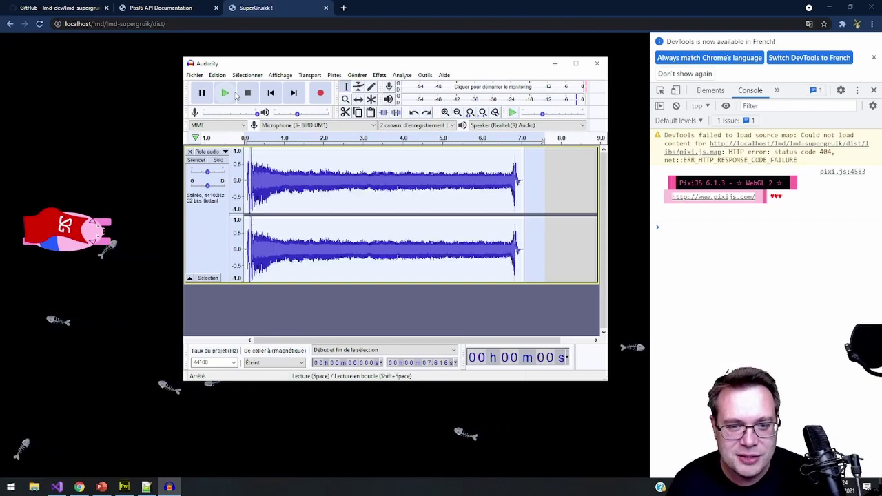
Try the Wahwah effect with an LFO frequency of 3.0 Hz on the whole recording, listen to it and undo it
left_click(379, 74)
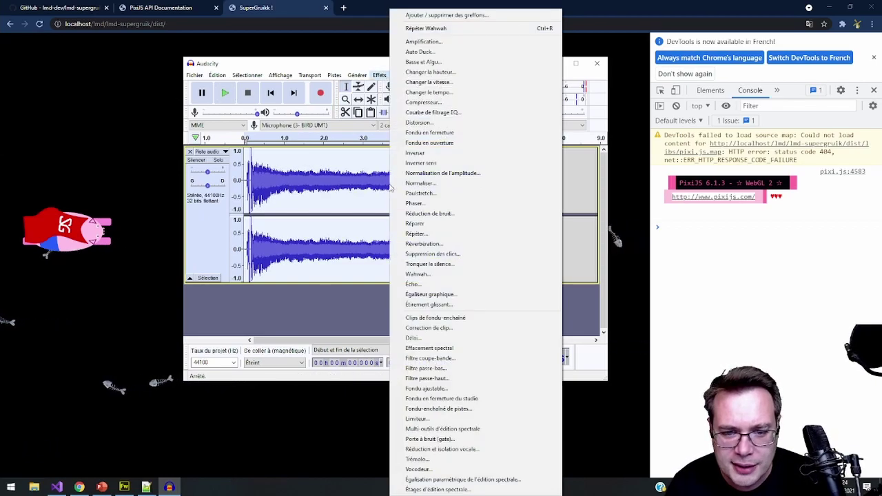
left_click(418, 274)
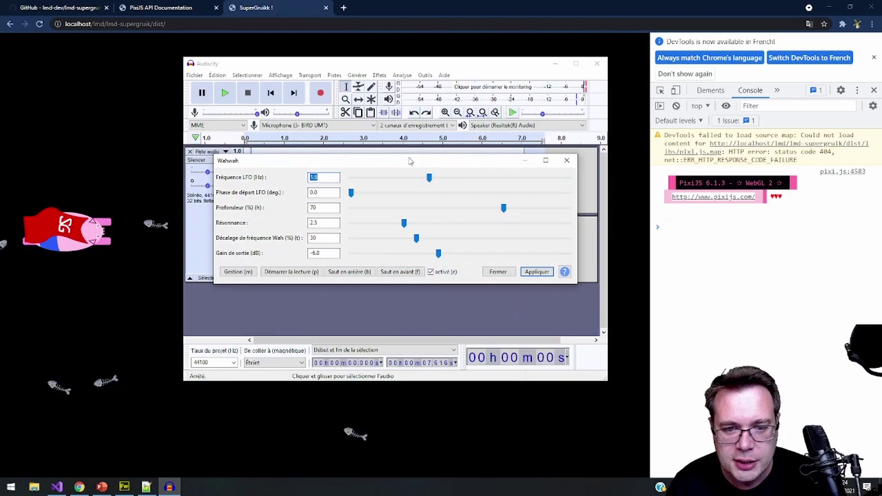
left_click_drag(409, 160, 408, 292)
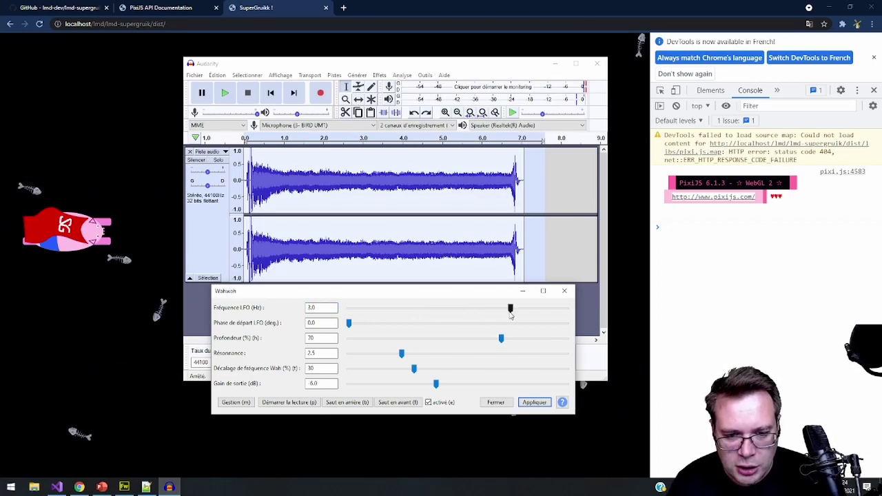
left_click(526, 404)
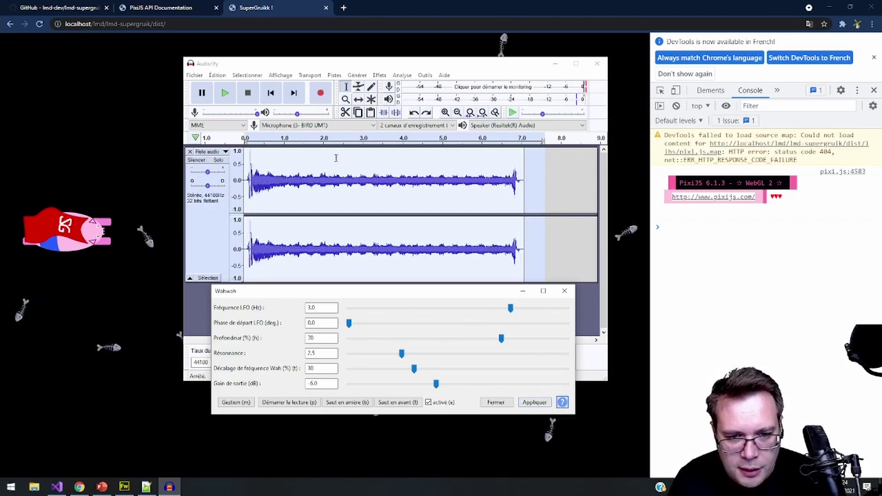
left_click(564, 291)
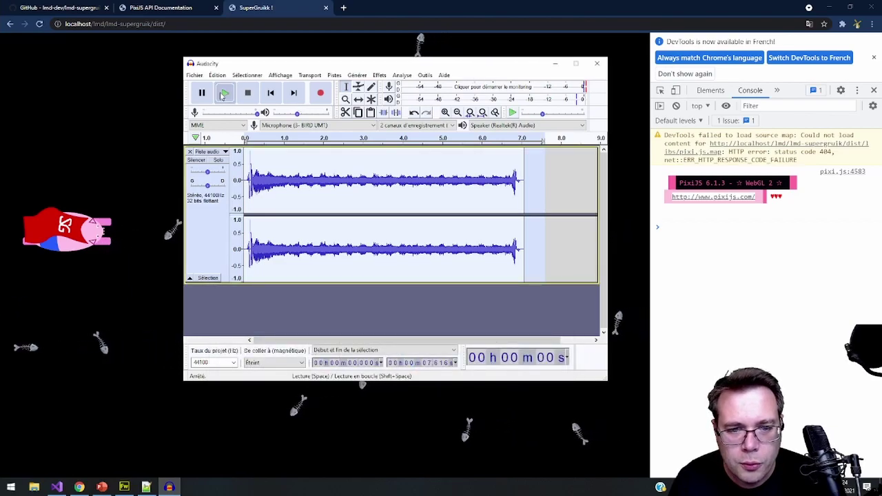
left_click(224, 94)
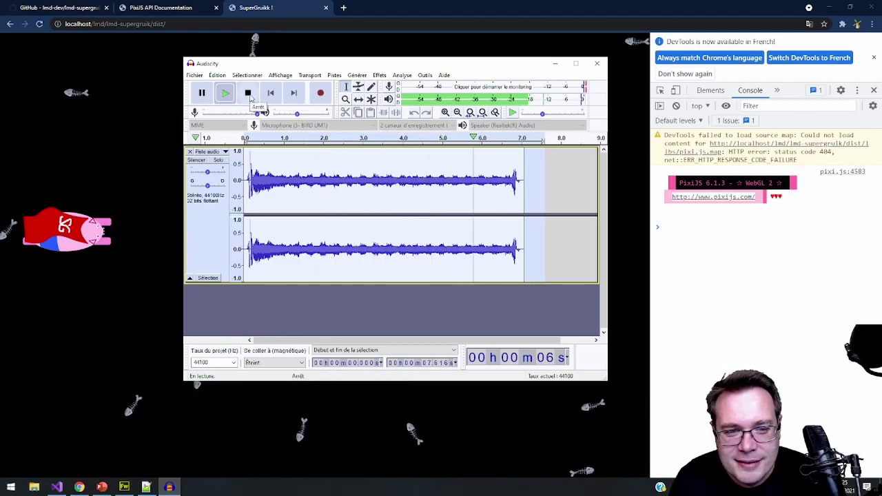
left_click(249, 94)
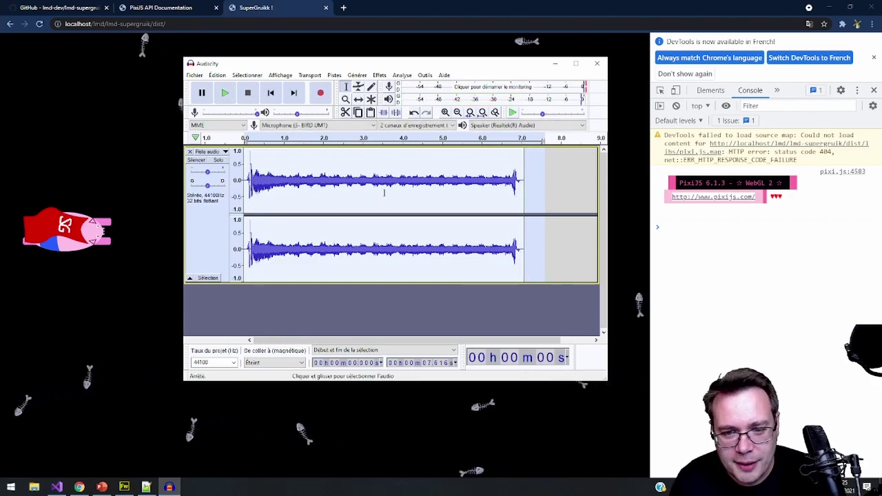
key("ctrl+r")
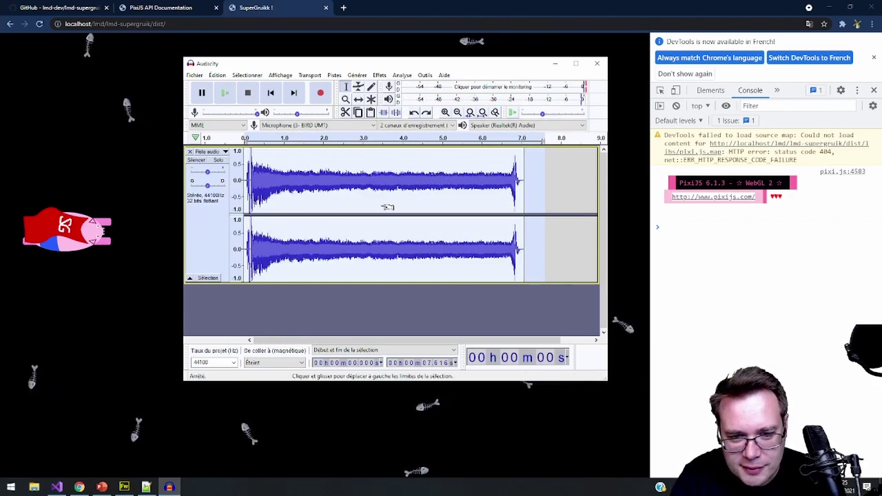
Select the entire recorded track and duplicate it
left_click(206, 153)
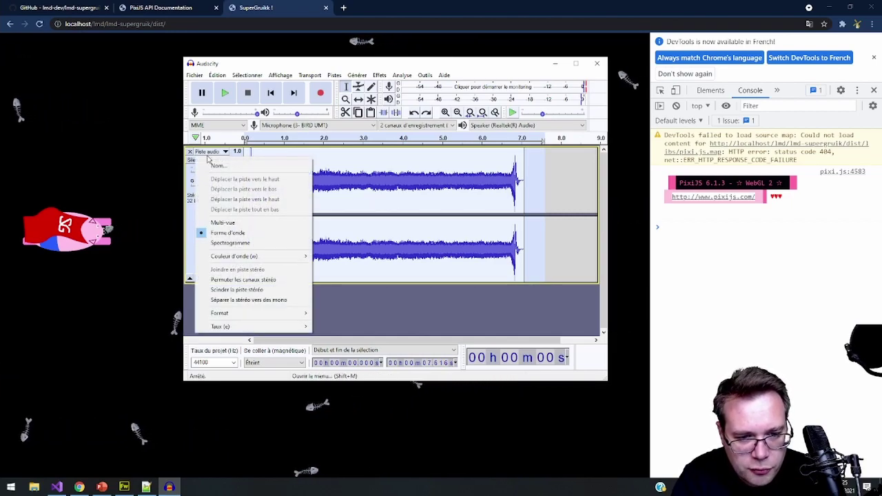
left_click(200, 219)
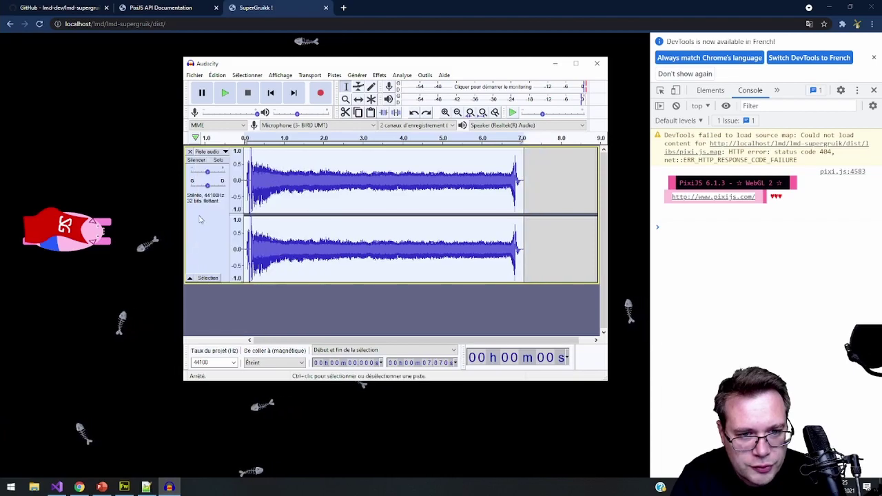
left_click(194, 75)
mouse_move(212, 80)
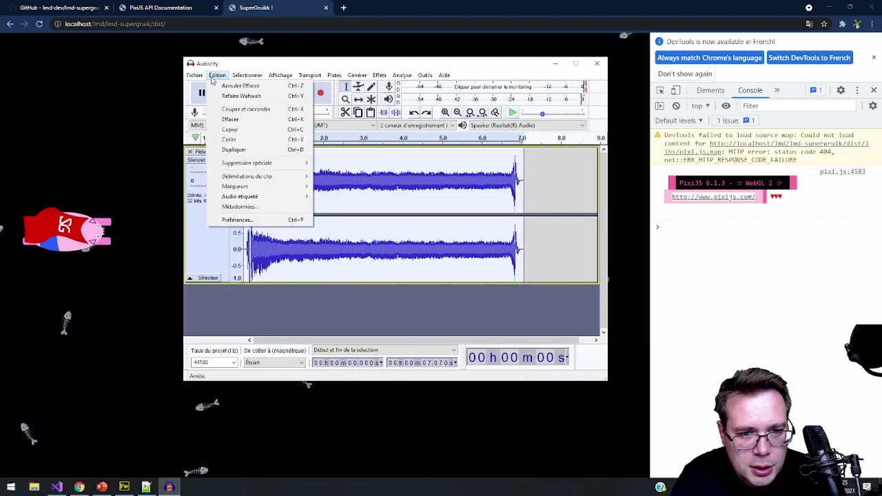
left_click(234, 150)
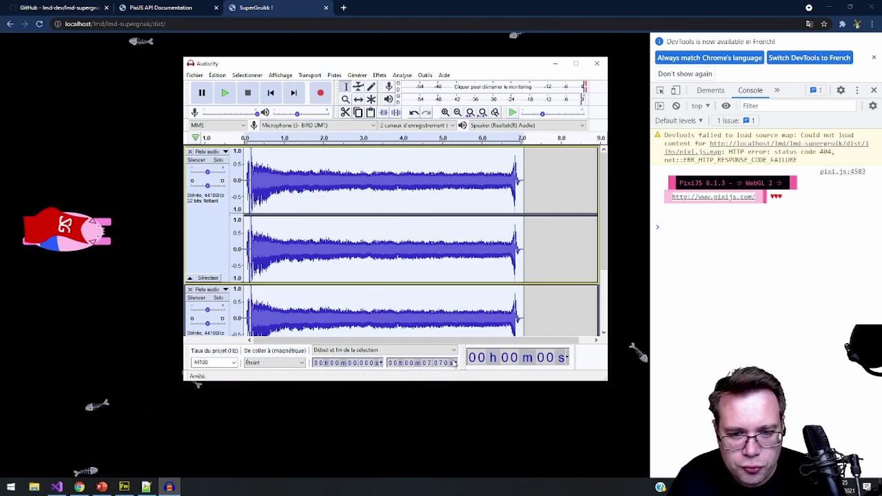
Select all the audio in the duplicate track and apply Wahwah to it with an LFO frequency of 3.0 Hz
left_click_drag(530, 316, 247, 316)
scroll(386, 276, "down", 2)
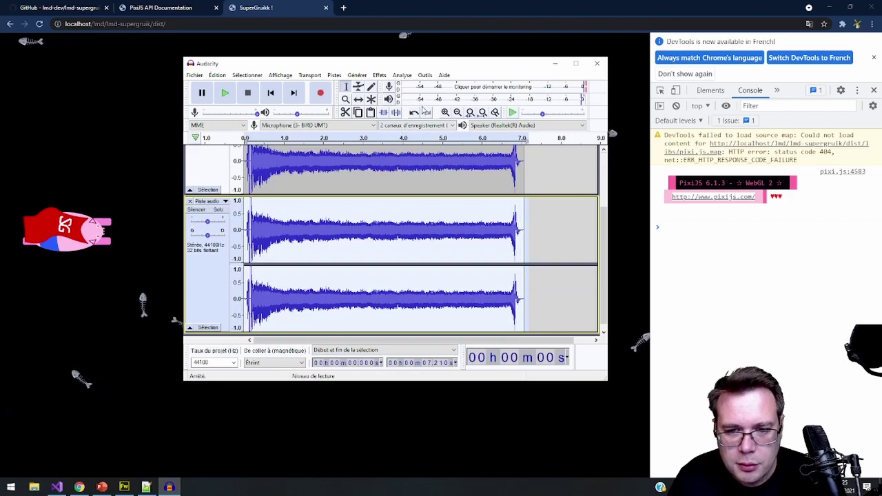
left_click(380, 74)
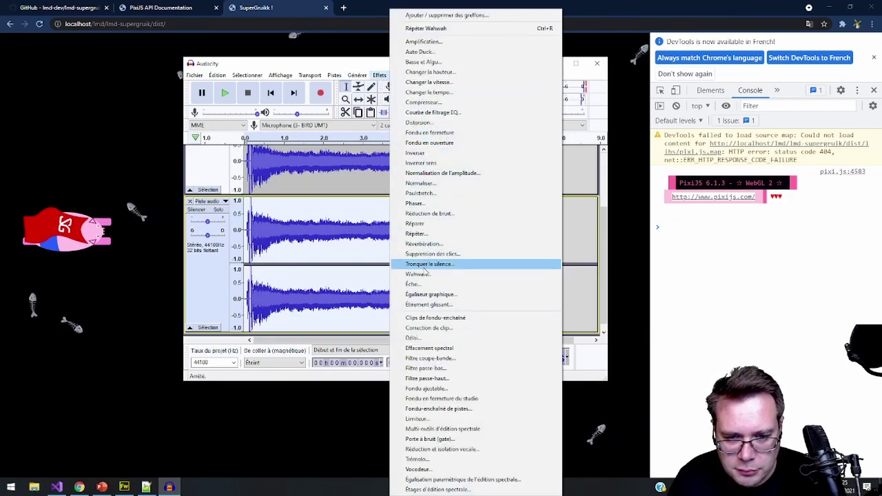
left_click(427, 275)
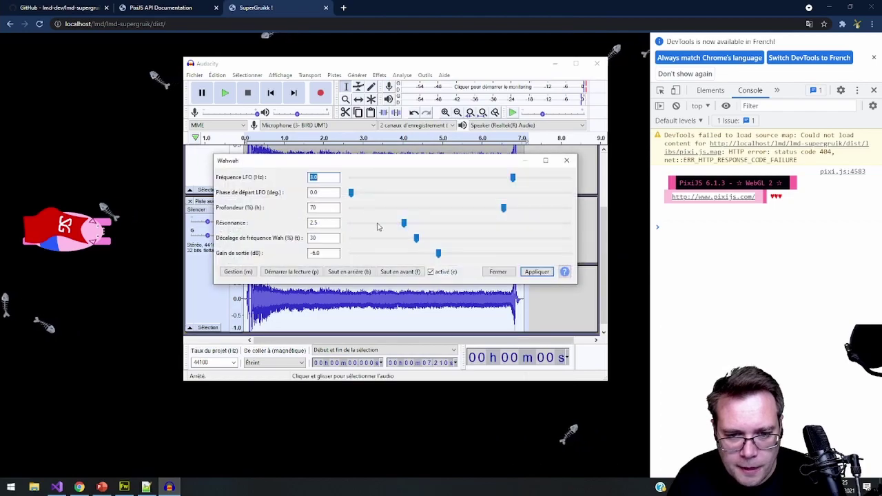
left_click(537, 271)
left_click(567, 160)
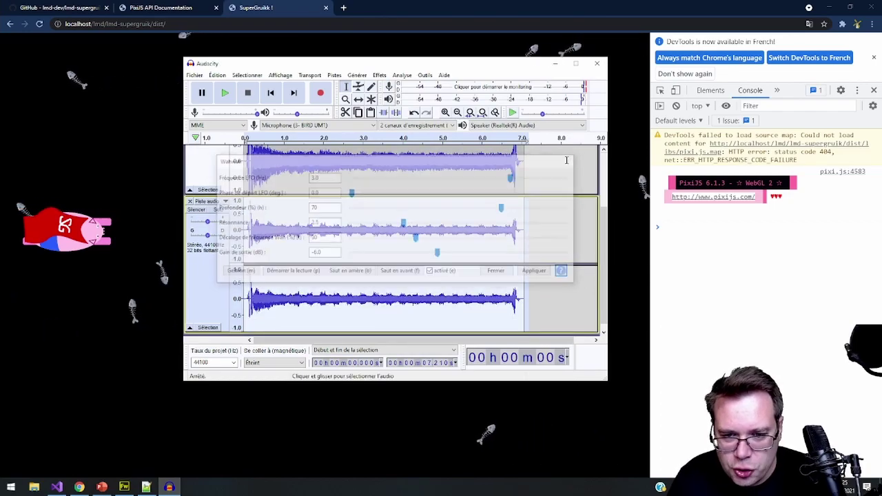
Lower the original track's gain to -13.0 dB and play both tracks together
scroll(216, 180, "up", 3)
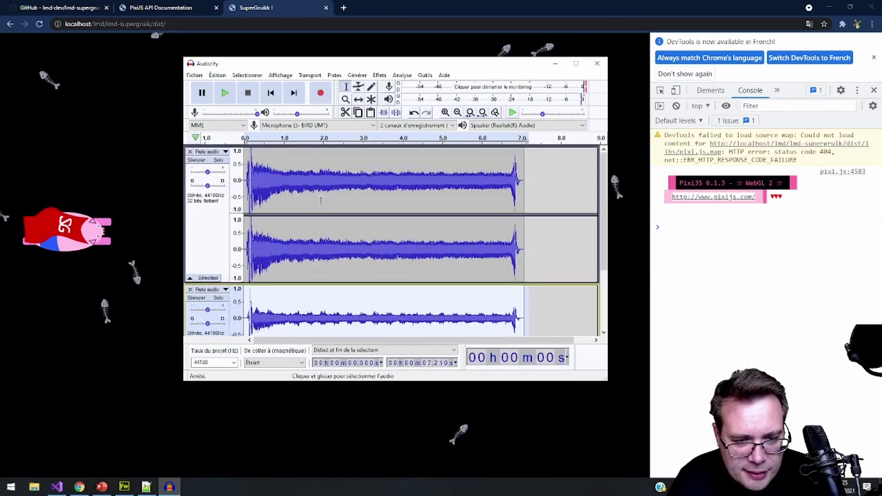
left_click_drag(207, 172, 200, 173)
left_click(215, 167)
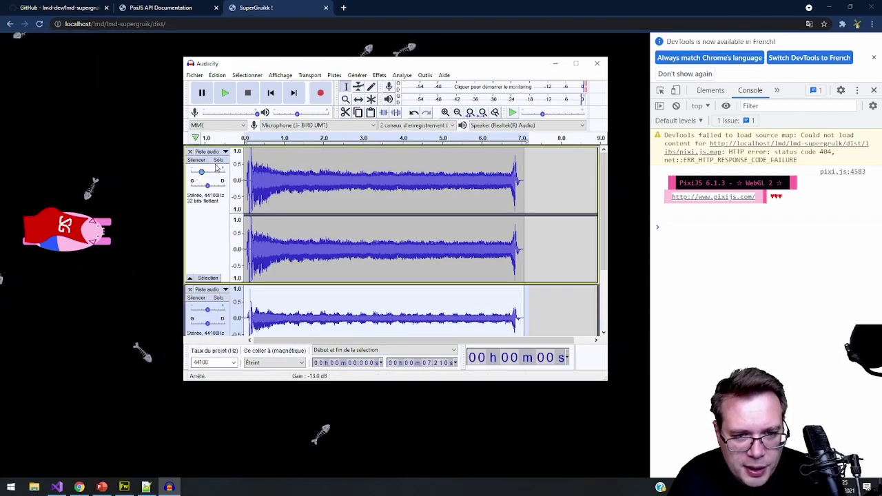
left_click(225, 93)
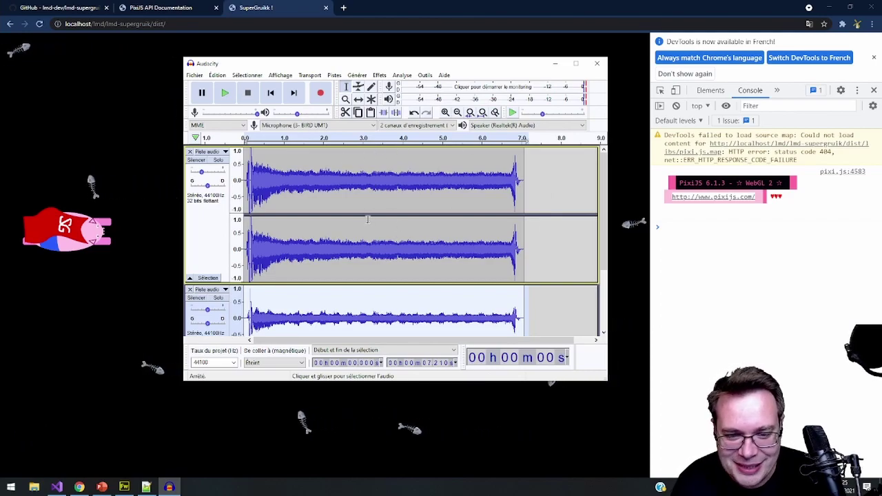
Select all the audio in the duplicate track and apply Reverb with its preset settings
scroll(339, 216, "down", 2)
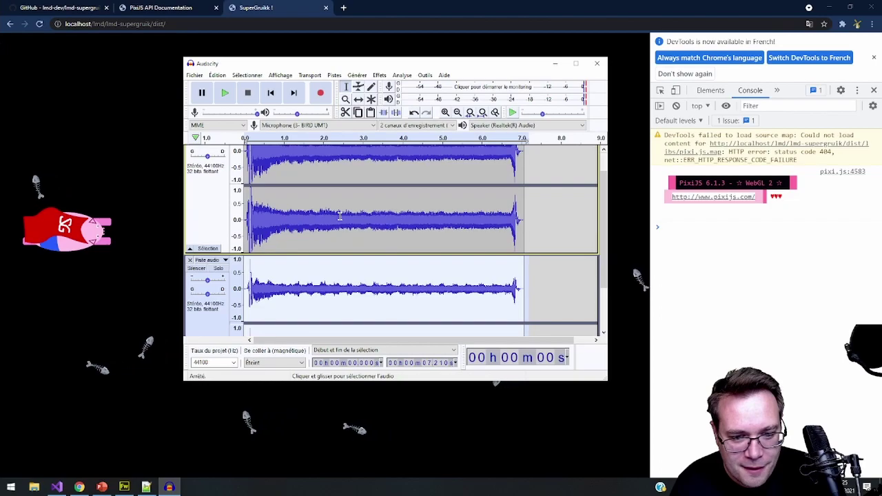
left_click_drag(538, 283, 241, 286)
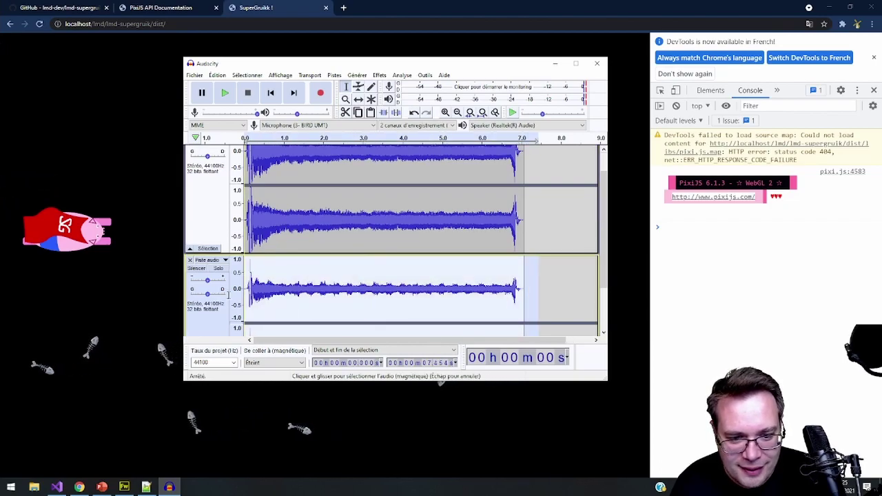
left_click(379, 75)
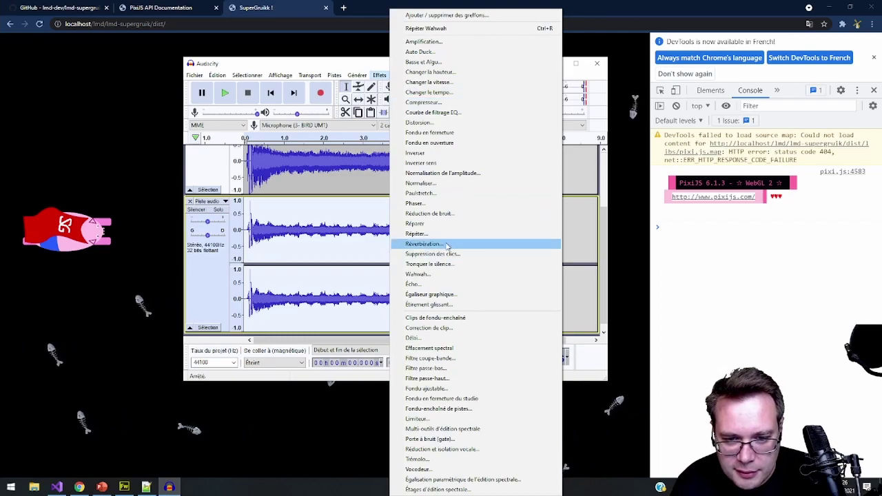
left_click(424, 244)
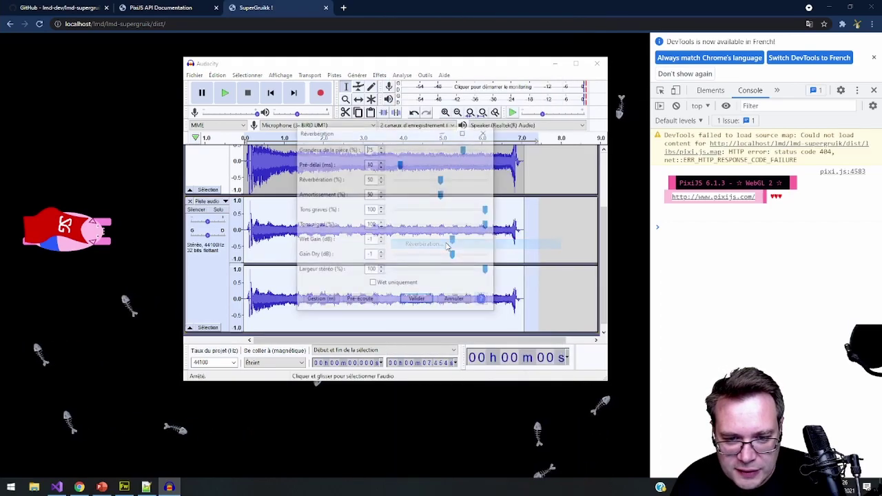
left_click(419, 301)
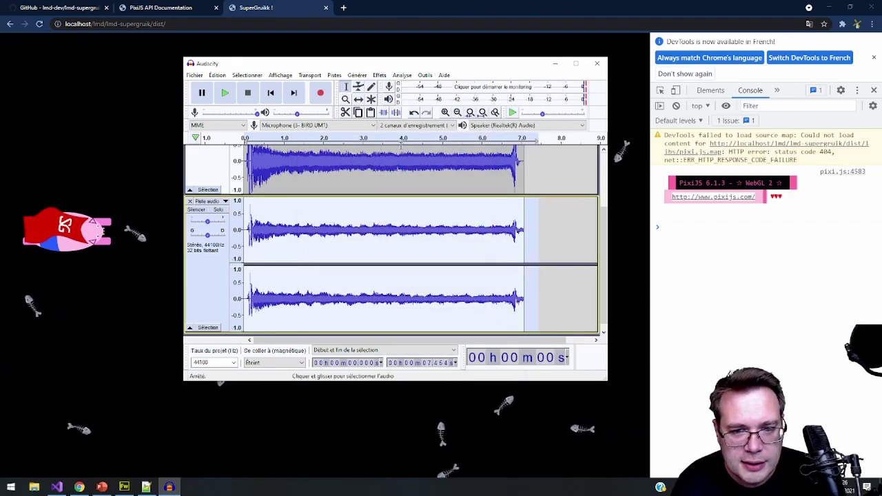
Rewind to the start and listen to the mix of both tracks twice
left_click(270, 93)
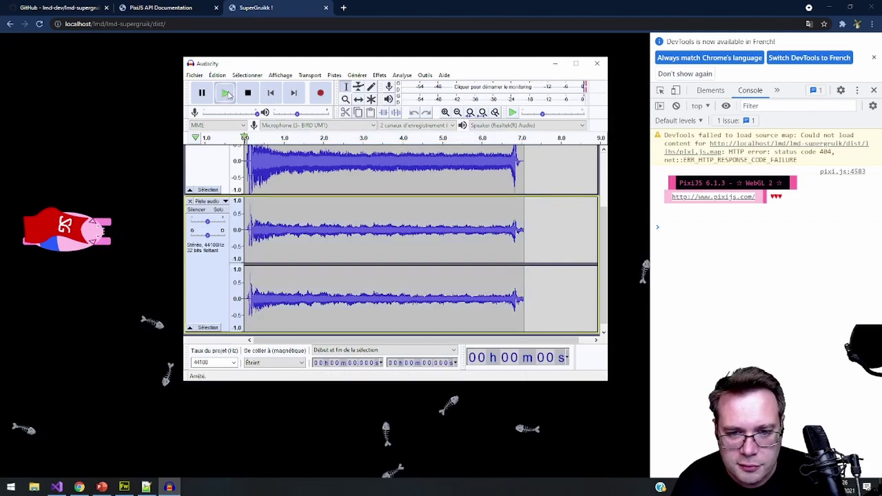
left_click(227, 92)
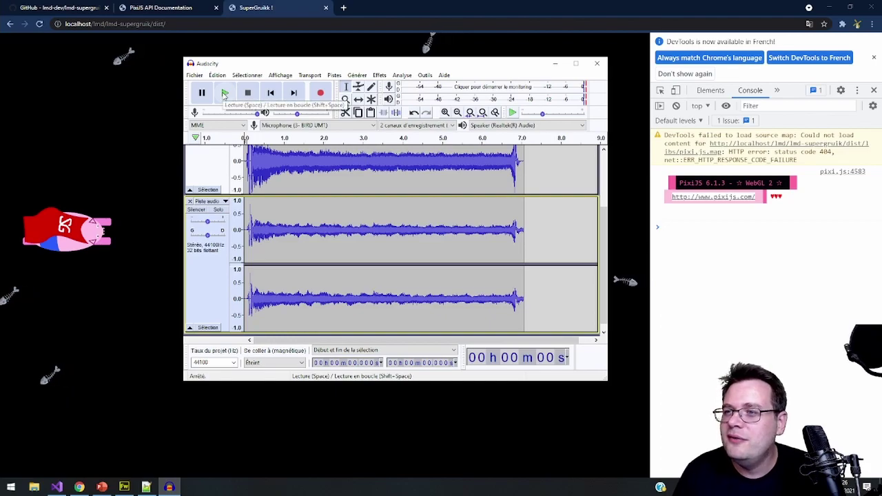
left_click(224, 93)
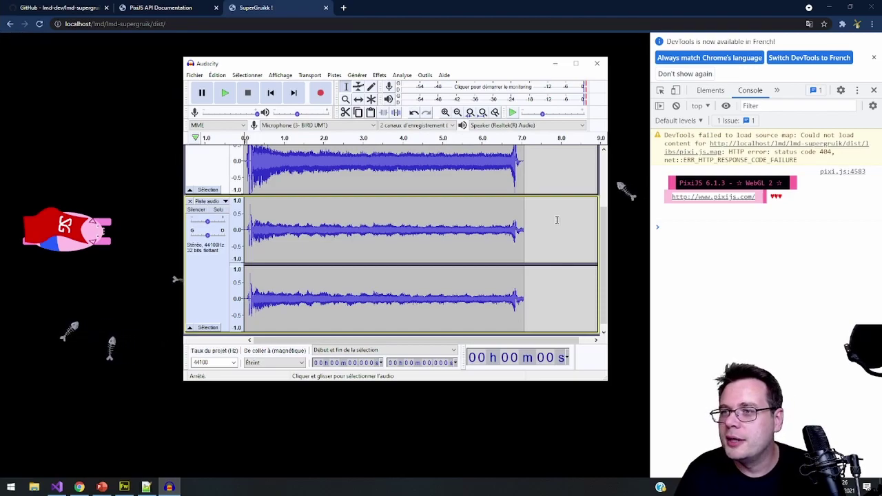
left_click(194, 76)
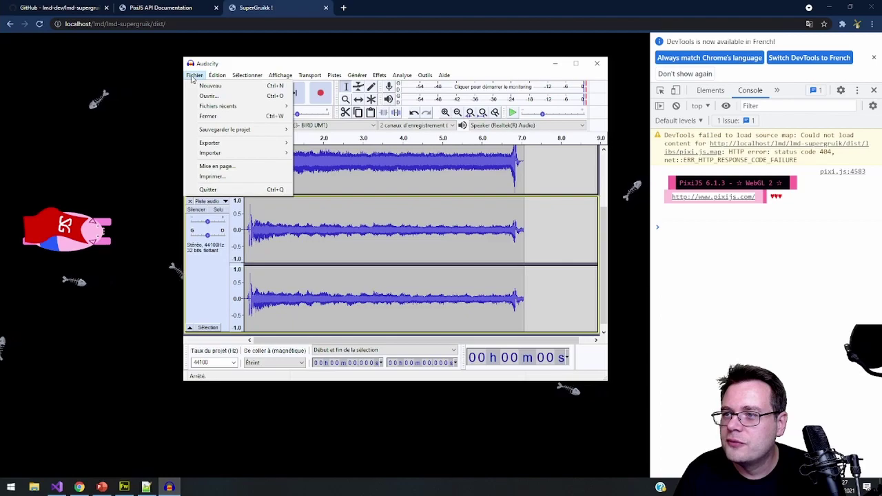
left_click(193, 76)
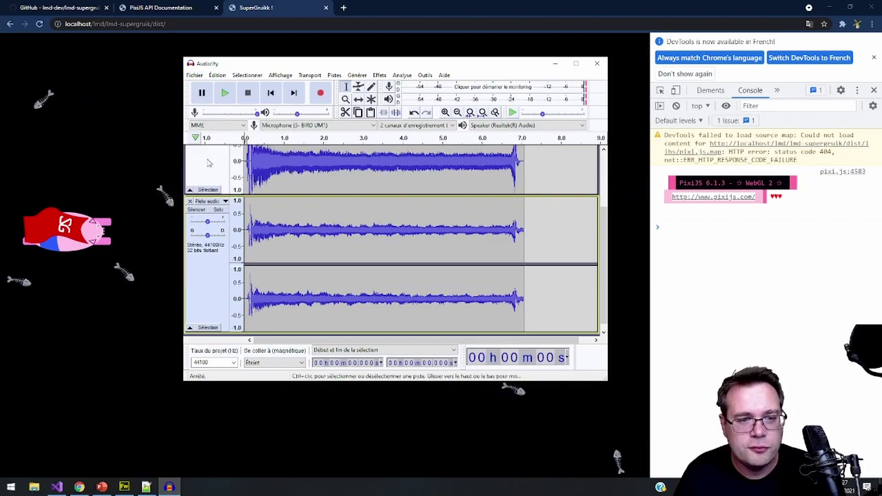
Mute the original track and play only the duplicate with the Wahwah and reverb effects
scroll(200, 186, "up", 2)
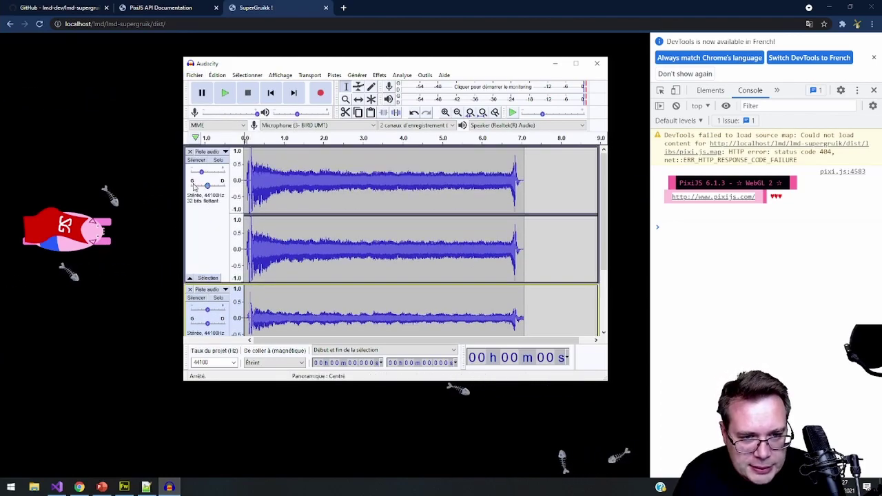
left_click(196, 161)
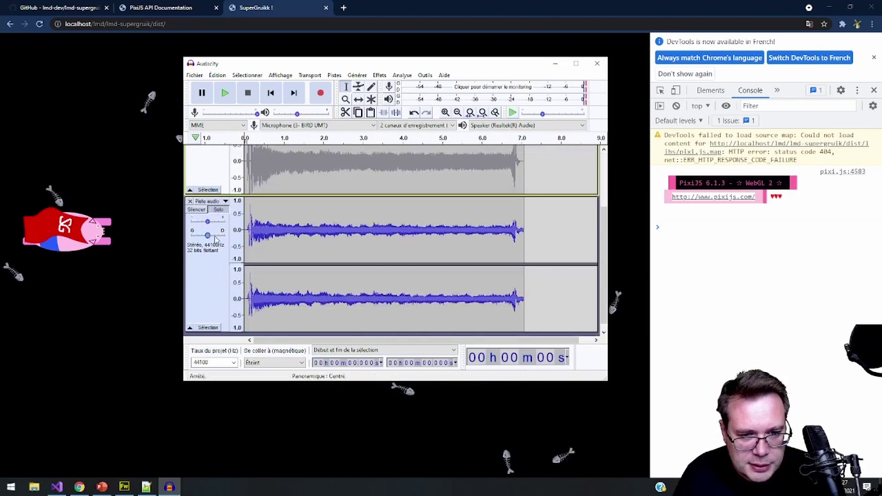
scroll(211, 235, "down", 2)
left_click(223, 93)
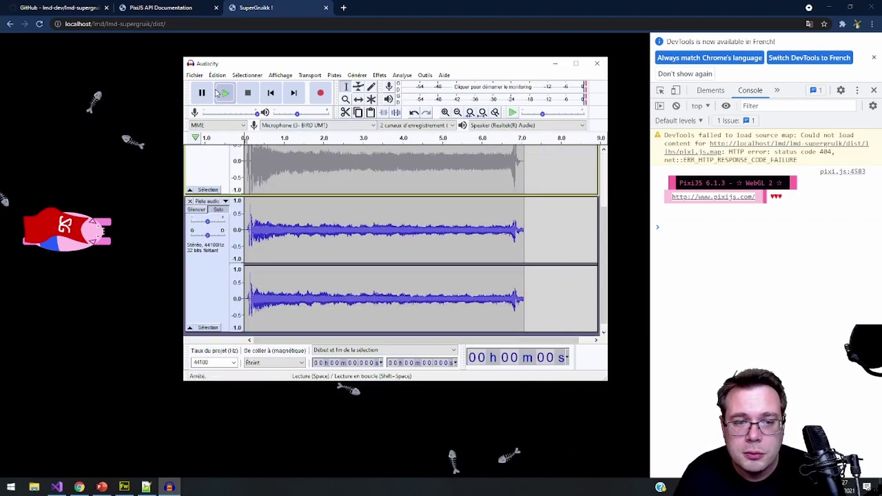
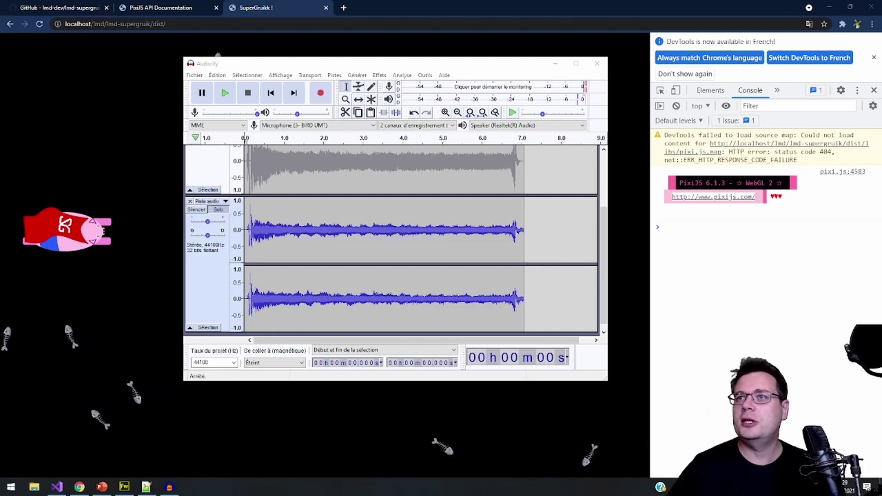
Start exporting the two-track mix as an MP3 file
left_click(371, 225)
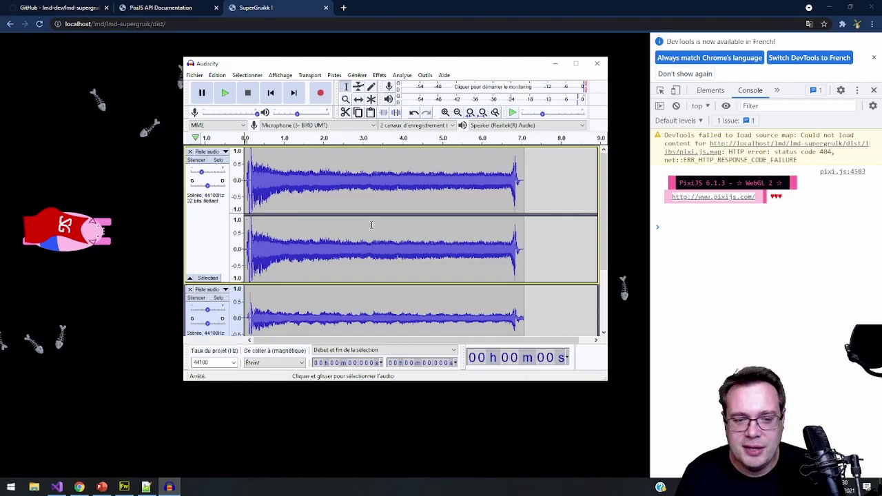
left_click(195, 75)
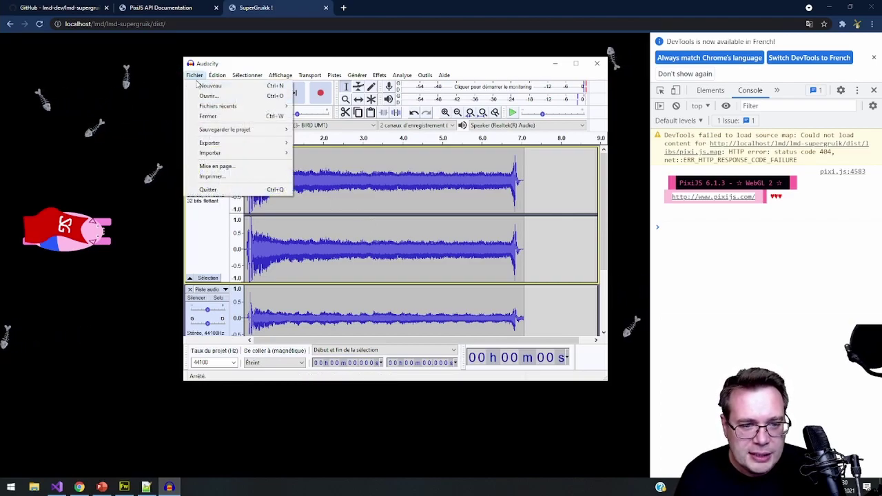
mouse_move(207, 143)
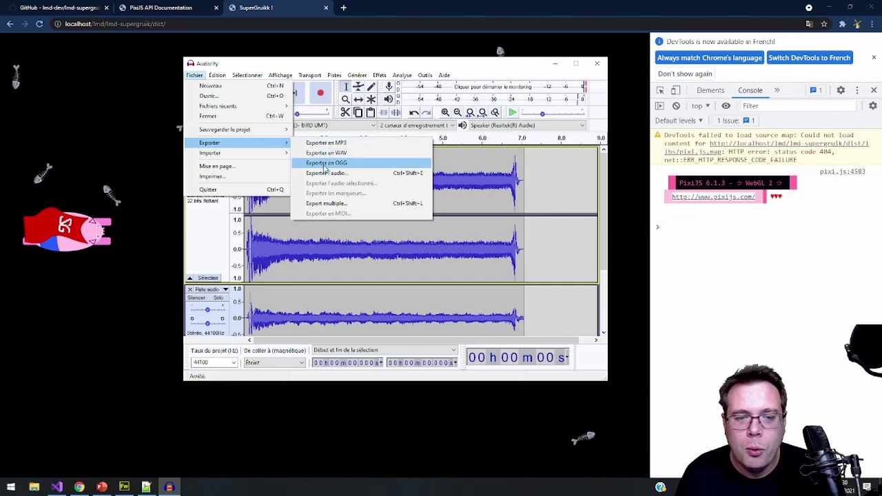
left_click(316, 144)
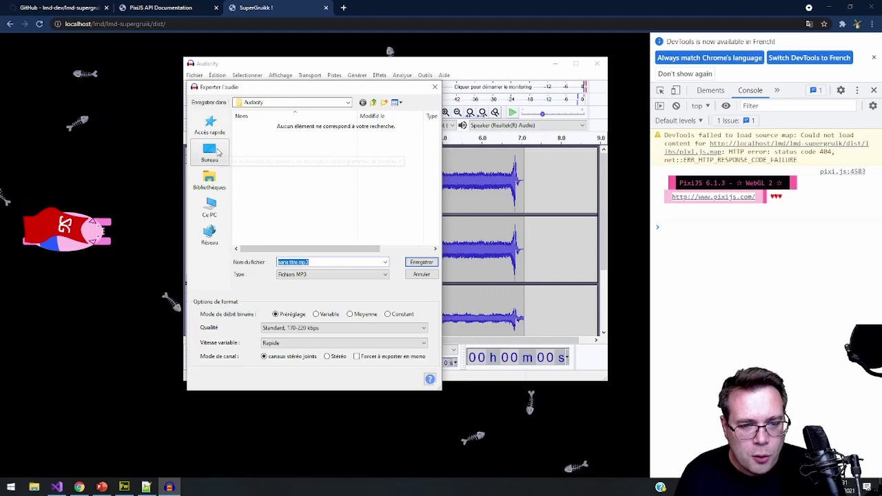
Browse to the lmd-supergruik project folder under Xamp, www, lmd on the DATA (D:) drive as the export location
left_click(210, 206)
double_click(259, 232)
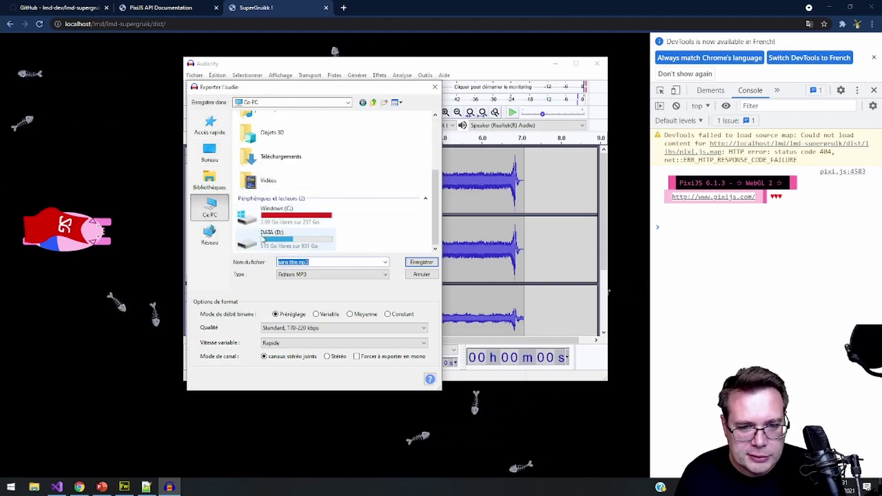
scroll(255, 235, "down", 5)
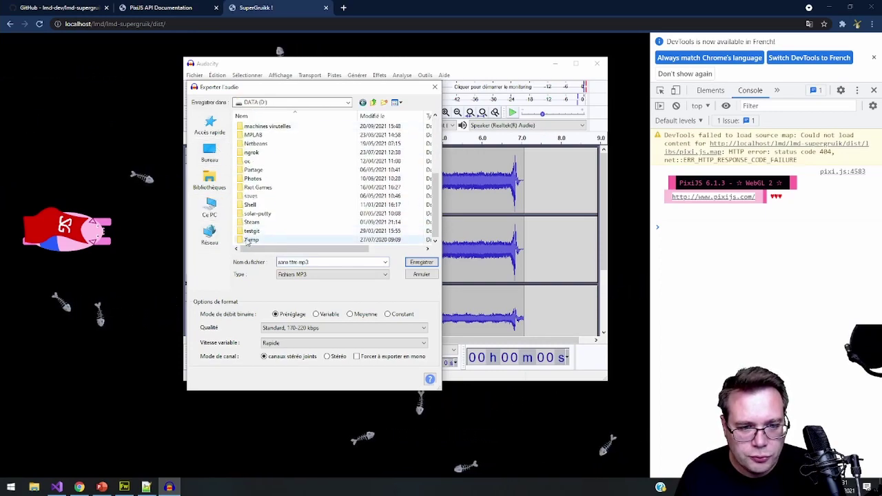
double_click(247, 231)
left_click(244, 250)
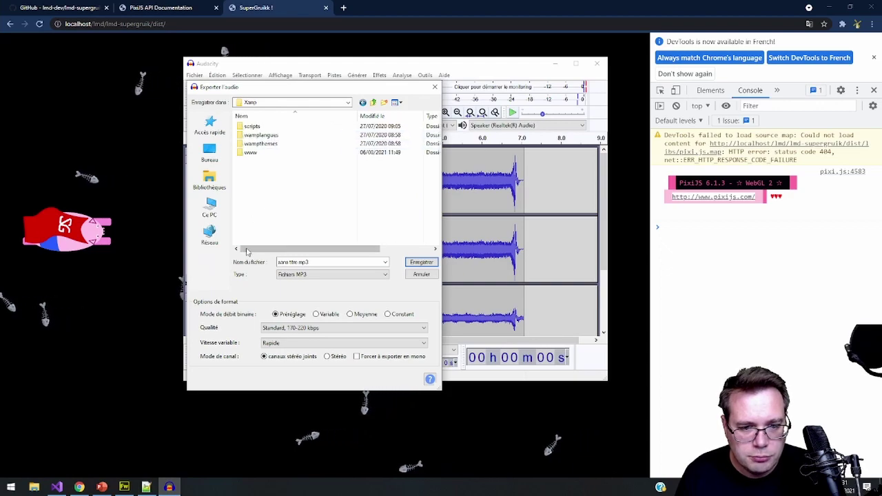
left_click(243, 153)
double_click(243, 153)
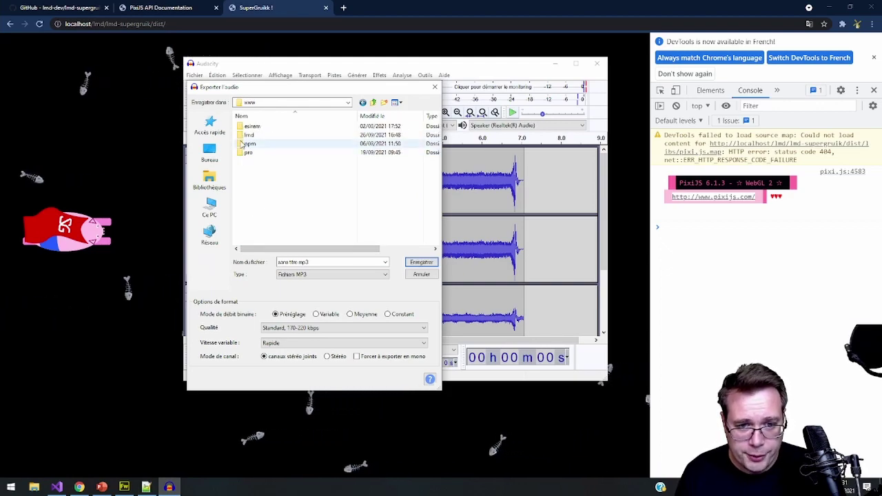
double_click(244, 139)
scroll(254, 207, "down", 10)
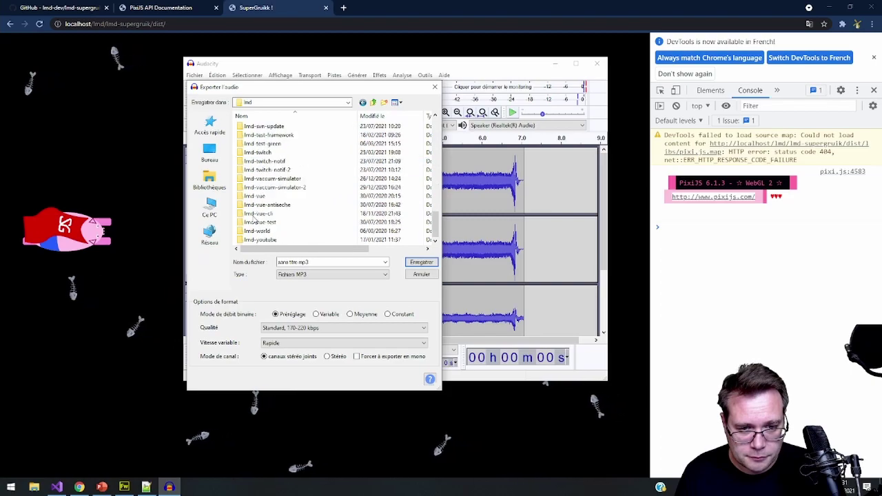
scroll(256, 200, "up", 2)
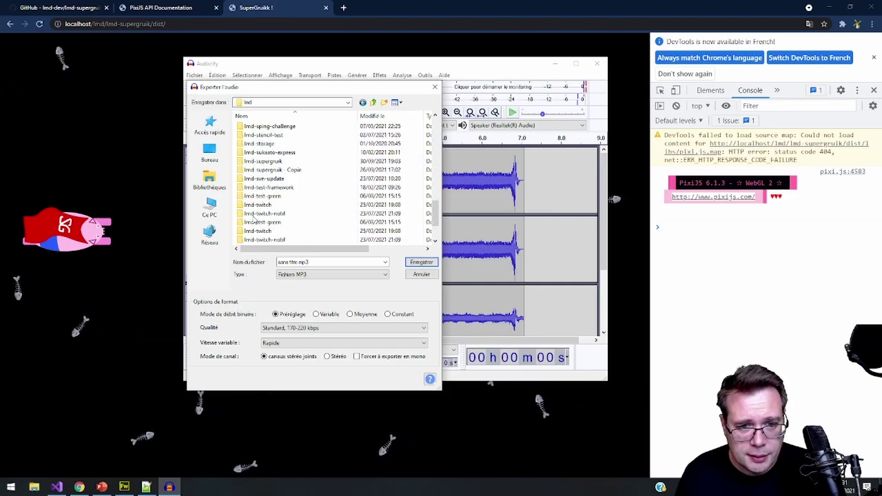
double_click(262, 162)
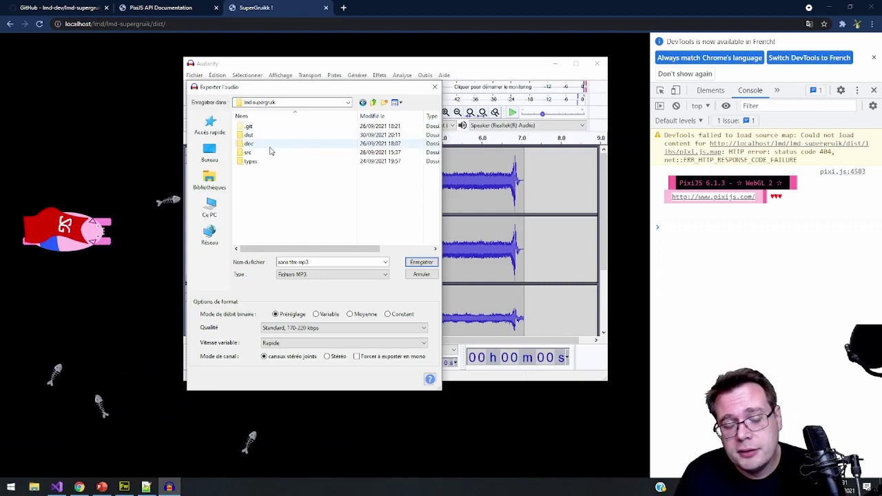
Switch to Chrome, search Google for "super cat" in a new tab and look through the results
left_click(343, 7)
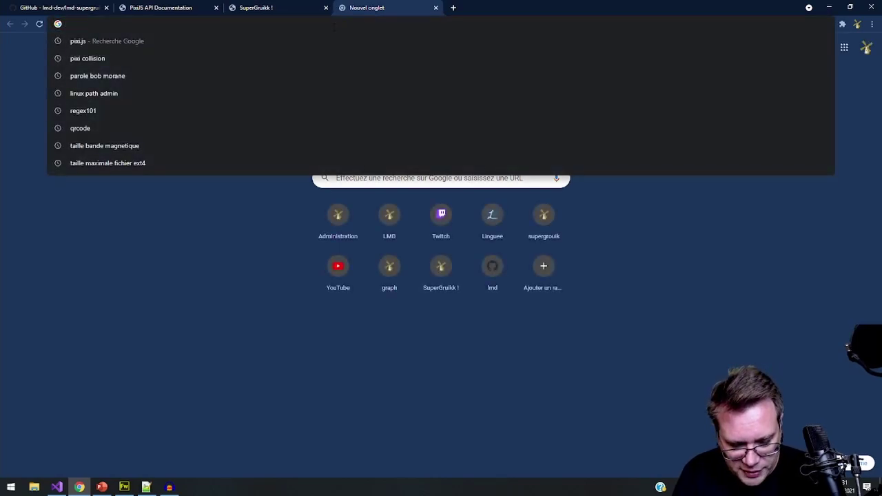
type("super cat")
key("Return")
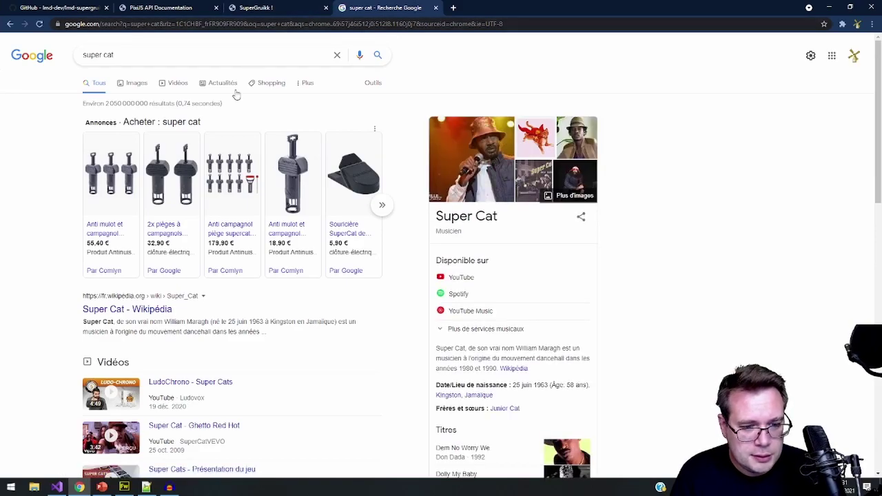
scroll(60, 214, "down", 1)
scroll(60, 214, "down", 3)
scroll(61, 211, "up", 3)
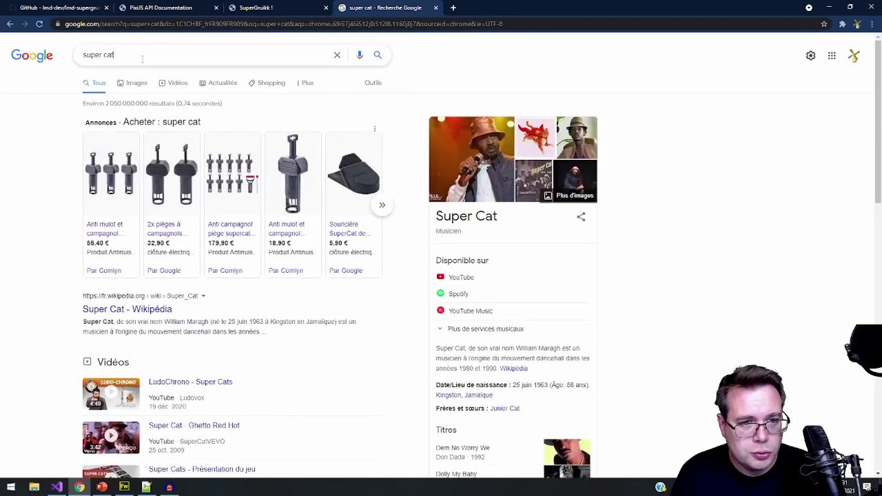
Search the web for "super cat wtf" and "super cat russe", and close the Supercat video page
left_click(142, 59)
type("wtf")
key("Return")
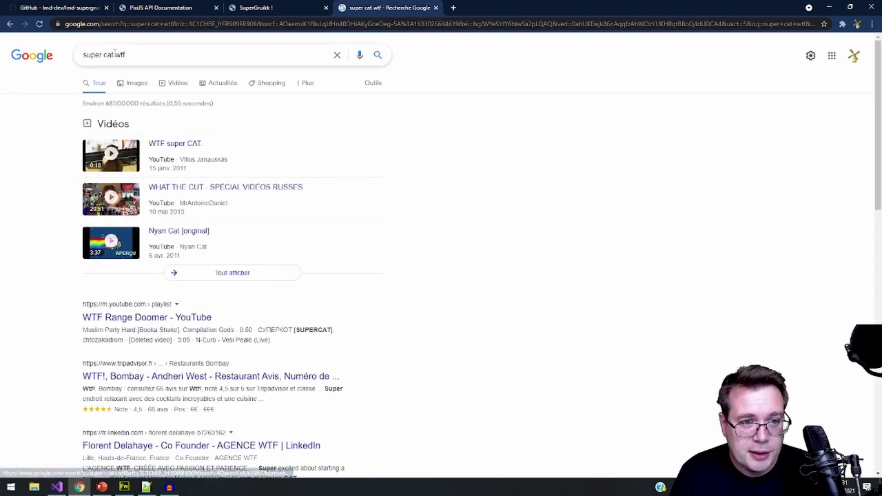
left_click_drag(115, 54, 314, 60)
type("russe")
key("Return")
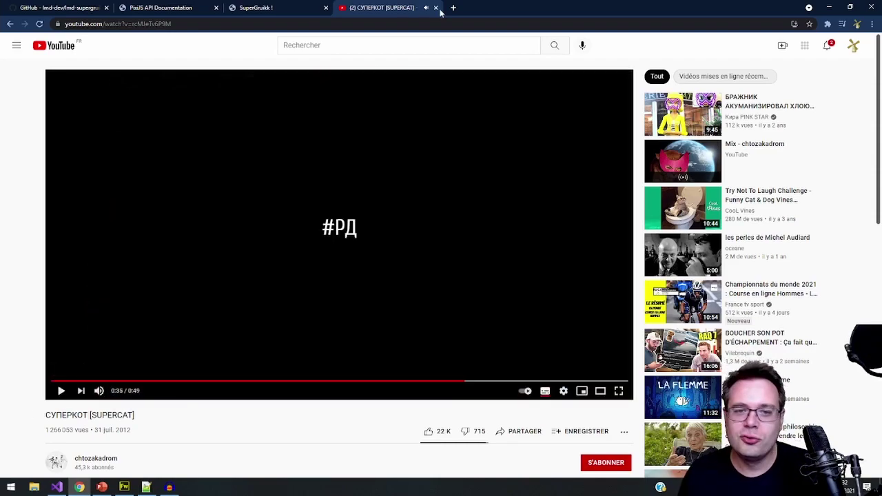
left_click(436, 7)
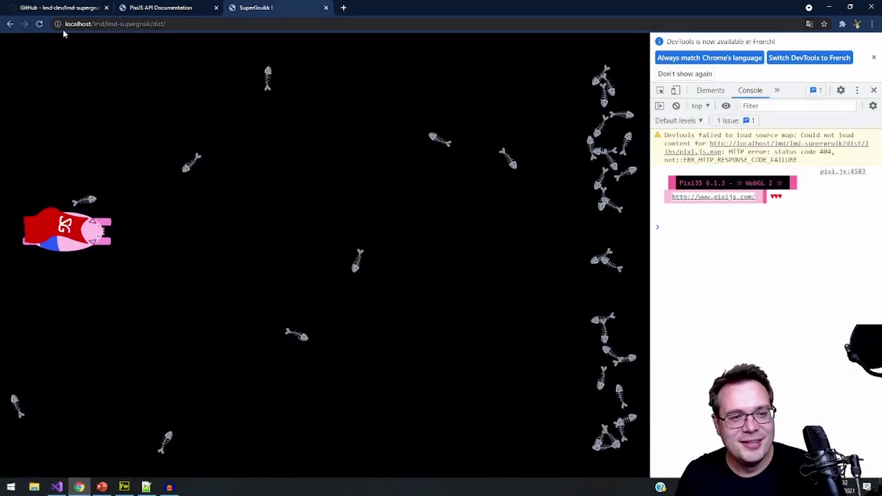
Switch to Audacity's pending audio export and create a folder named sounds inside the project's dist folder
mouse_move(58, 487)
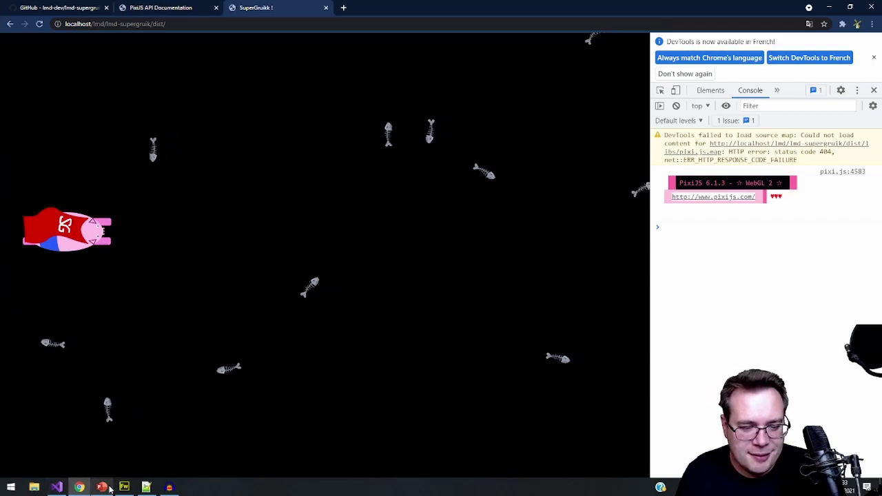
mouse_move(106, 488)
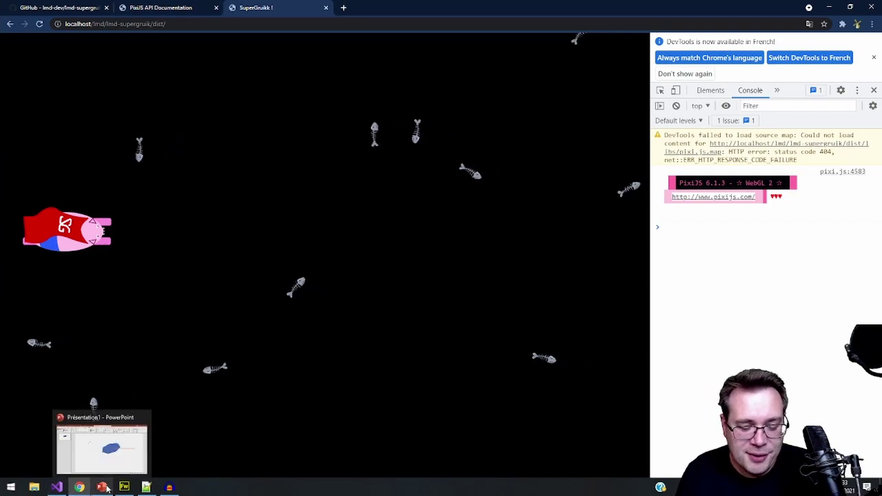
left_click(170, 488)
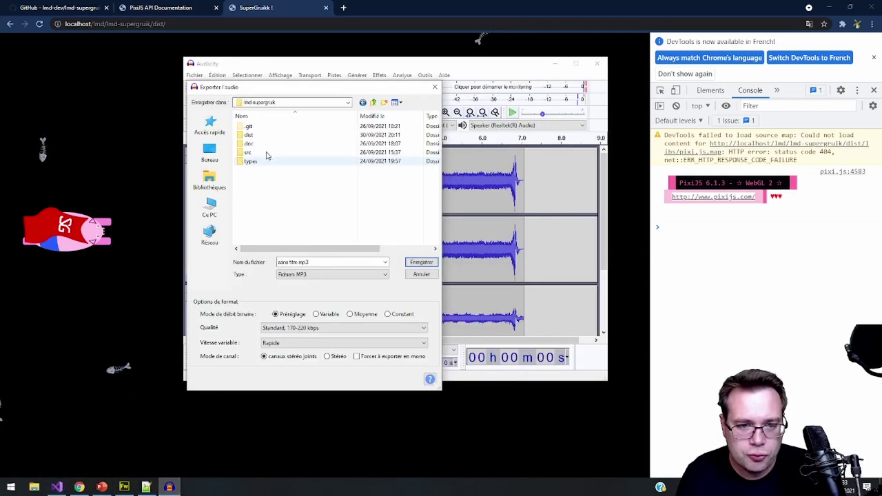
double_click(248, 135)
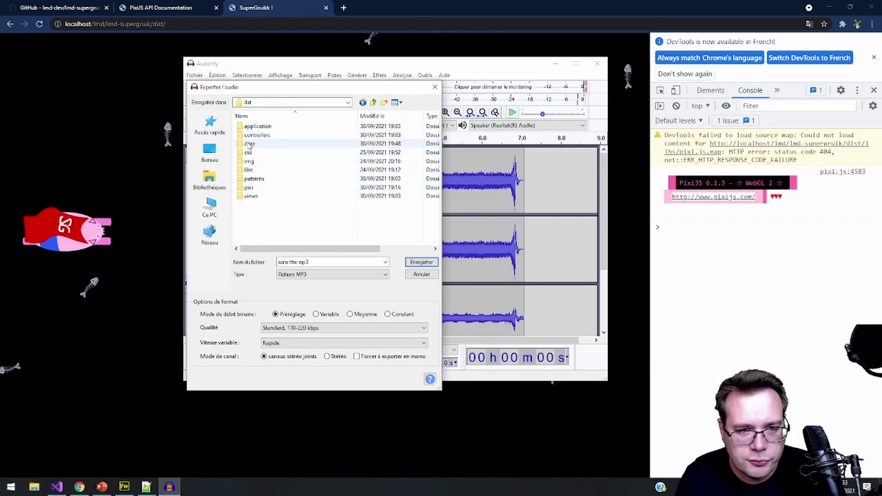
left_click(384, 102)
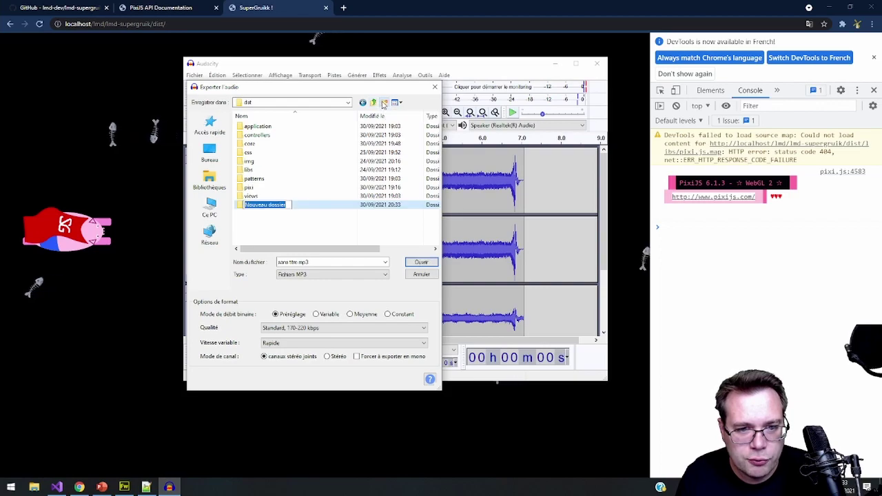
type("sounds")
key("Return")
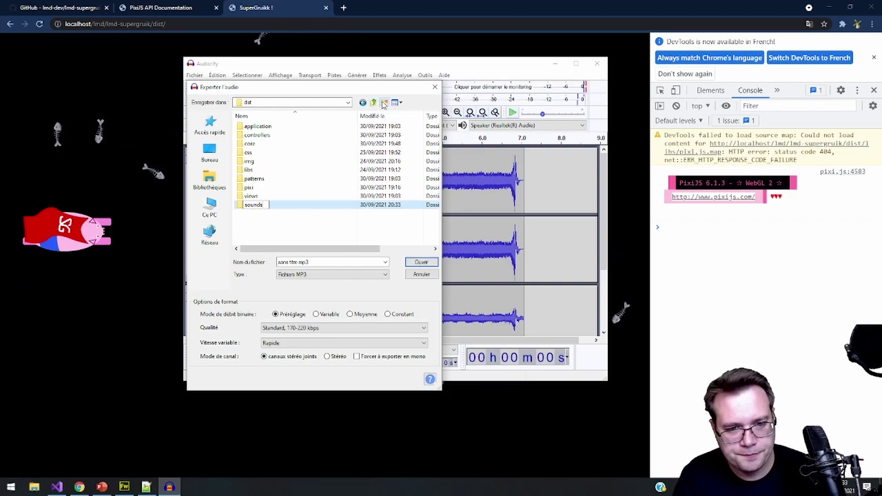
Export the audio into the sounds folder as an MP3 named laser with empty metadata, and minimize Audacity
double_click(262, 205)
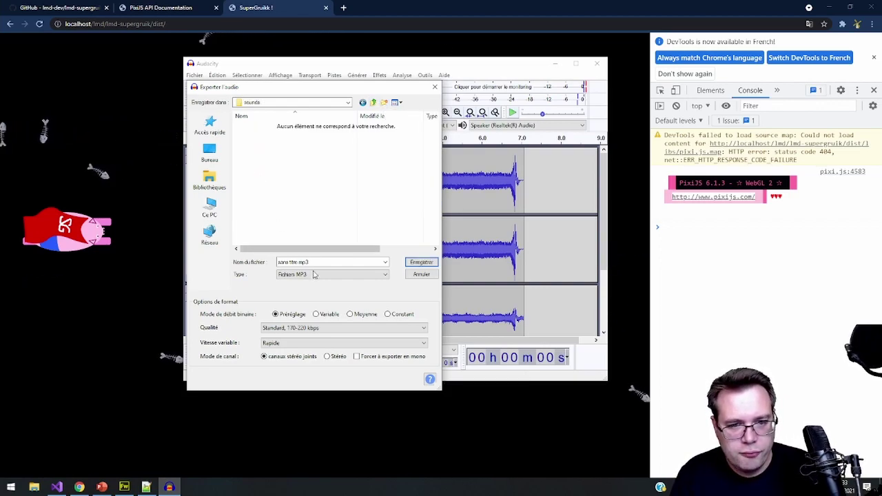
type("laser")
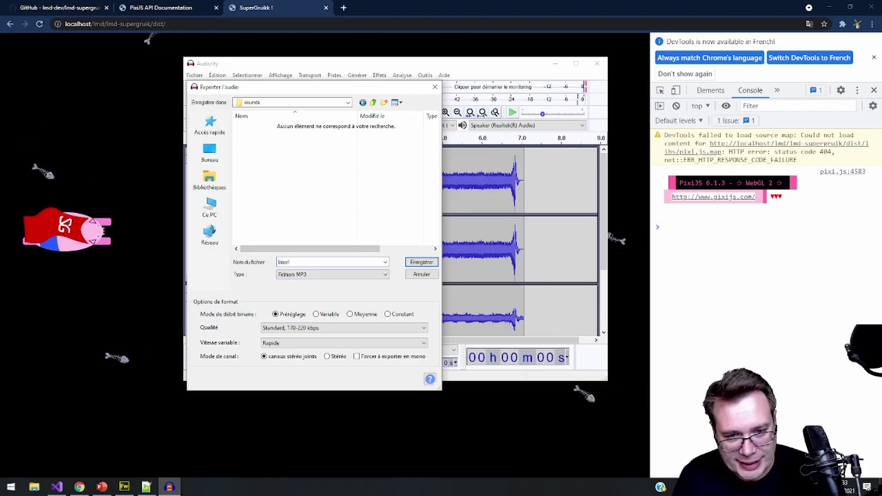
key("Return")
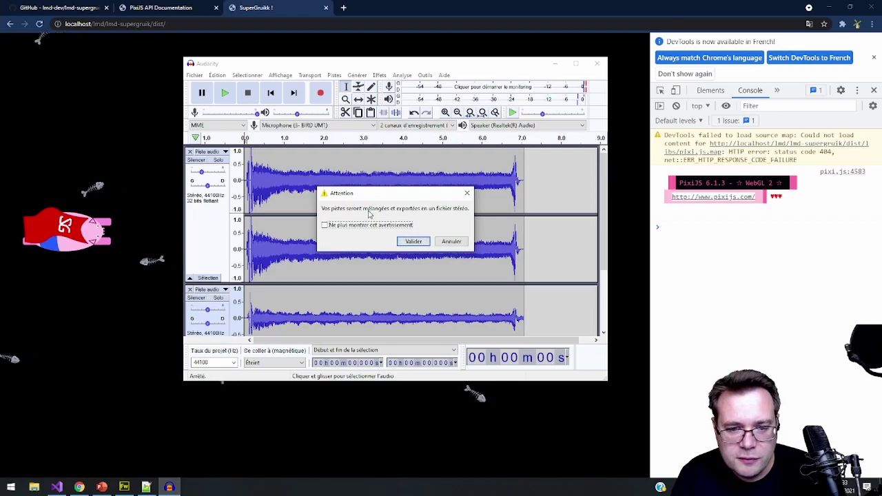
left_click(416, 243)
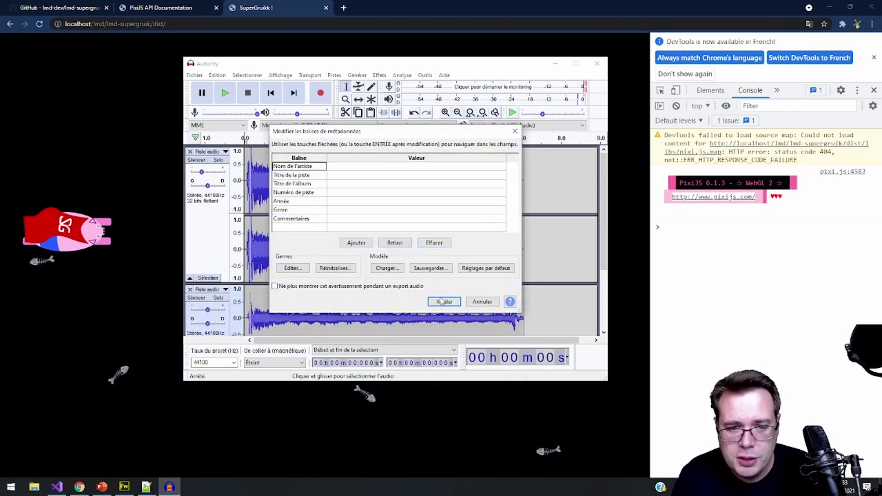
left_click(439, 298)
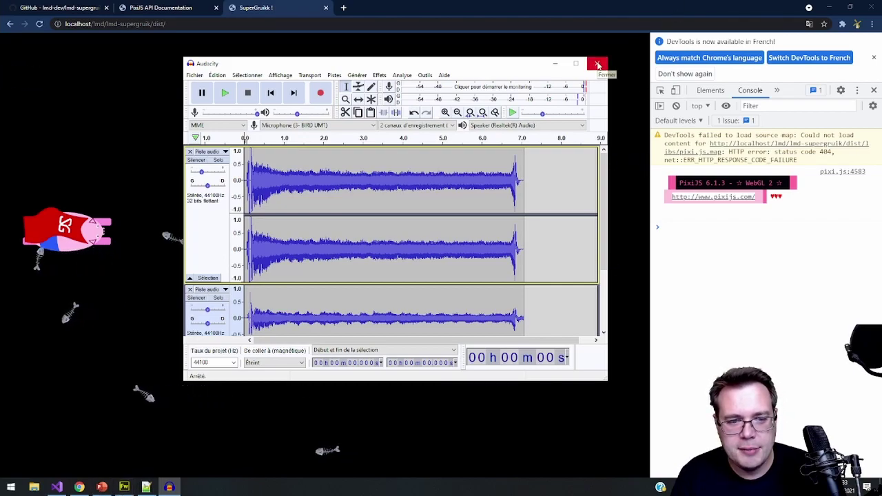
left_click(555, 63)
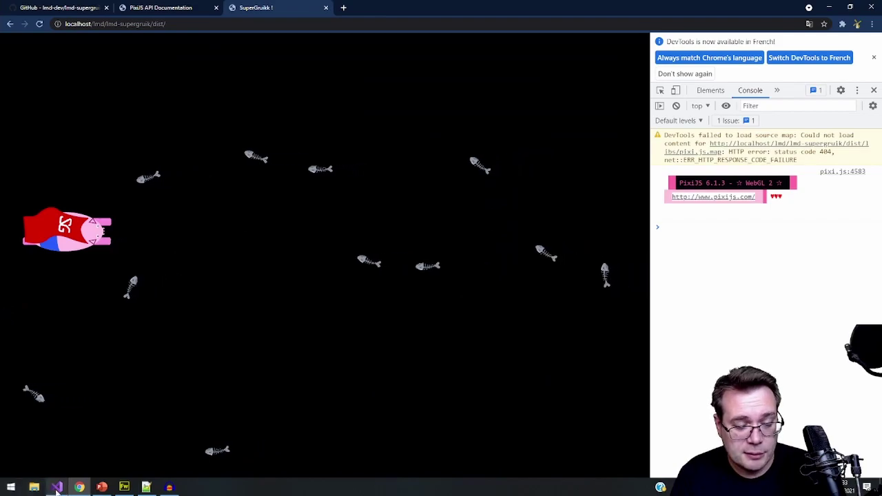
Look through the class list of the PixiJS API documentation, from the filters to the text classes
mouse_move(57, 489)
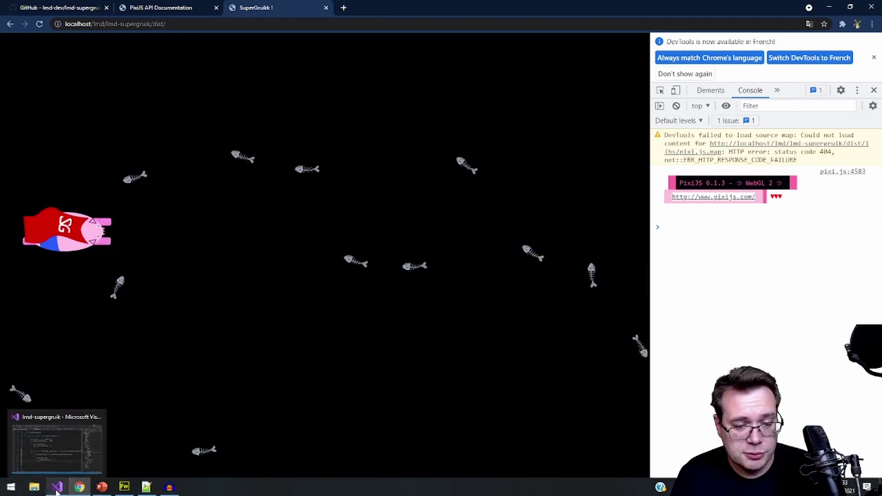
left_click(180, 8)
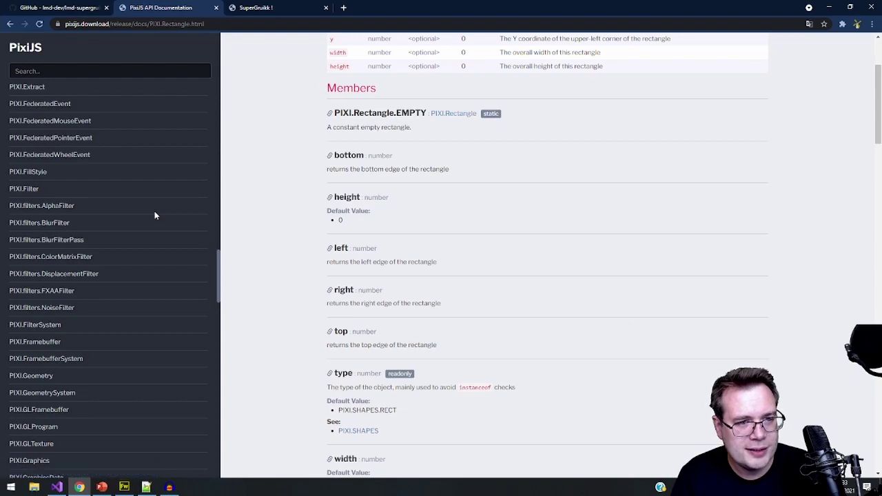
scroll(154, 213, "down", 6)
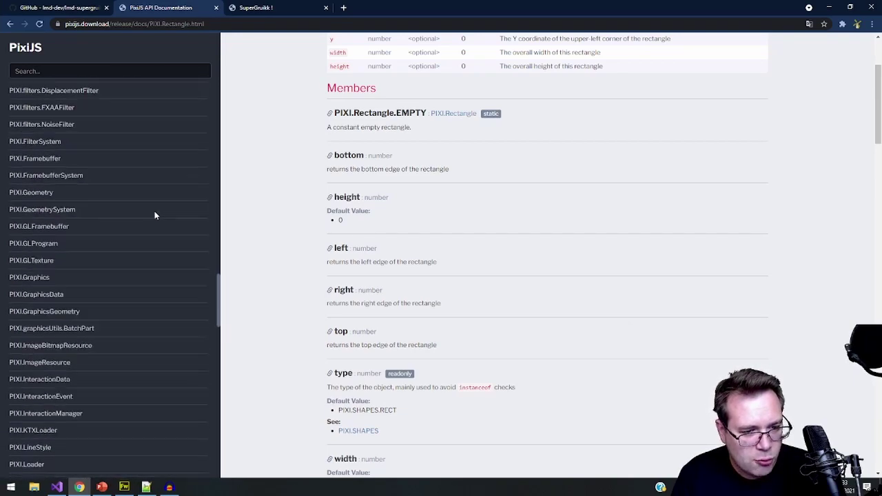
scroll(156, 216, "down", 4)
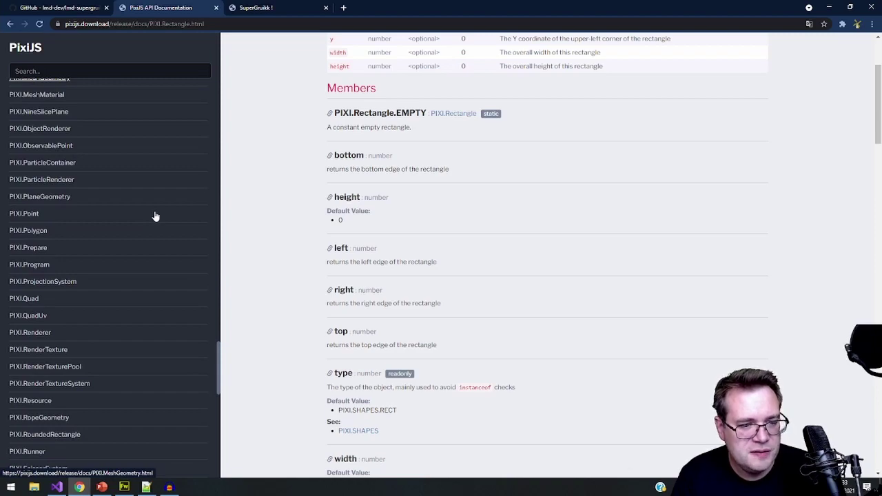
scroll(156, 217, "down", 3)
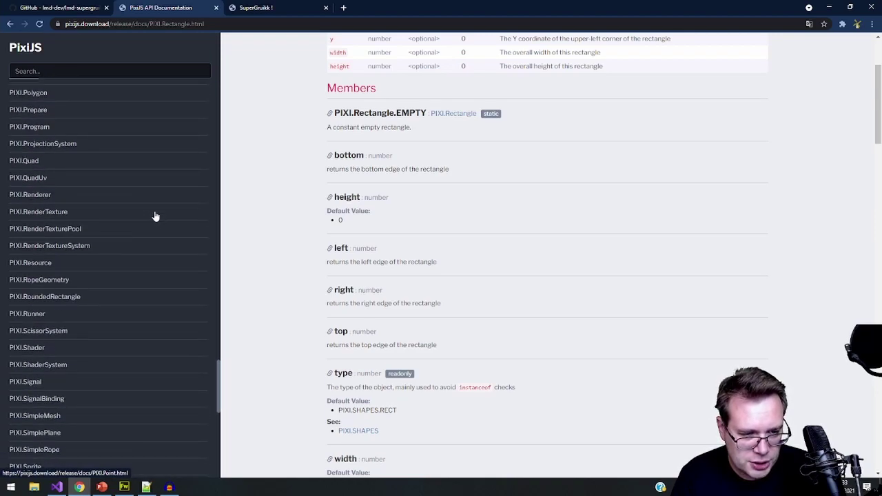
scroll(156, 216, "down", 3)
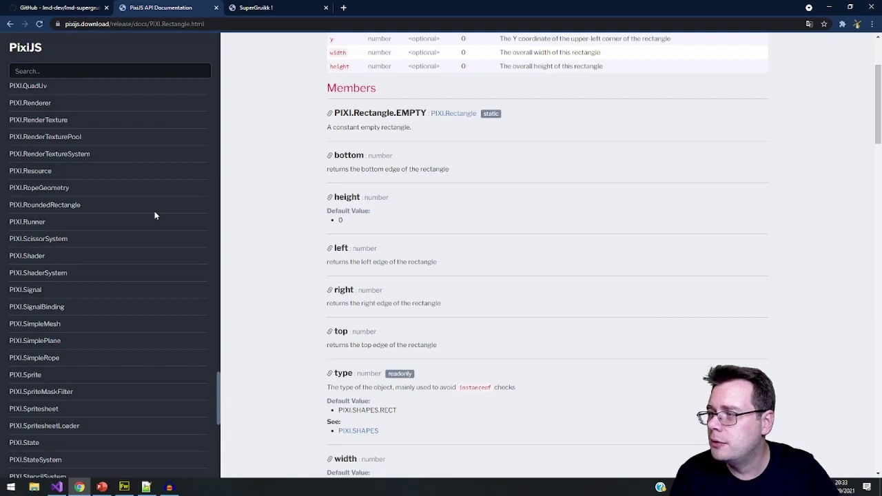
scroll(114, 245, "down", 2)
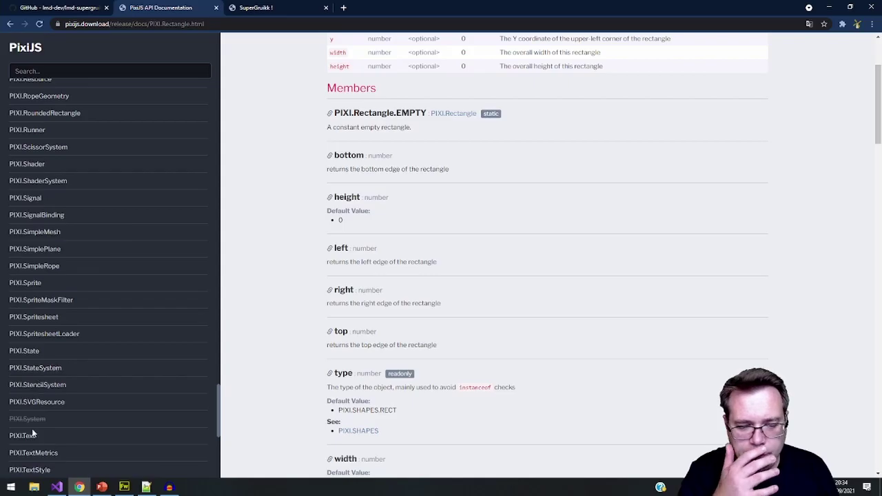
Switch to Visual Studio and open supergruik.ts from the core folder at its property declarations
left_click(58, 487)
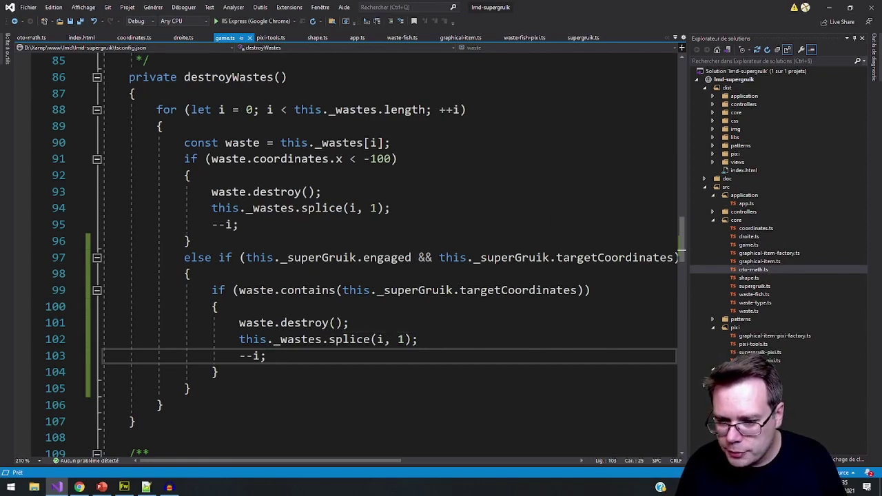
double_click(754, 286)
scroll(246, 233, "up", 15)
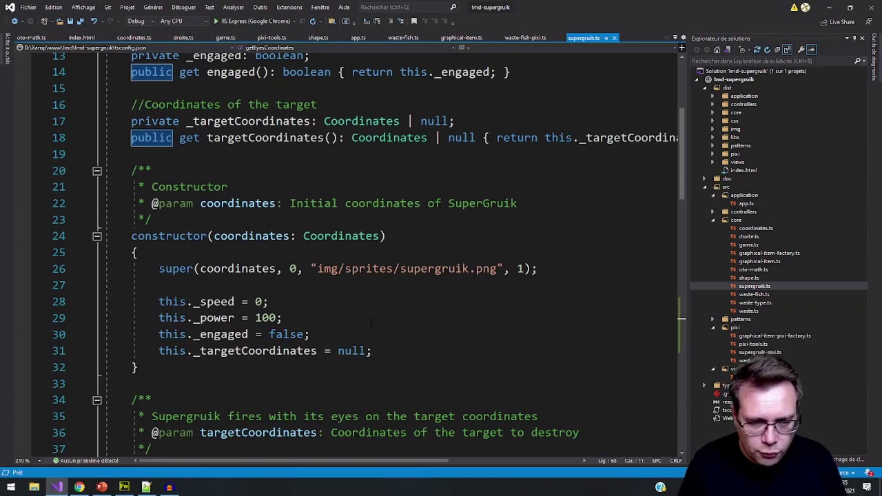
scroll(331, 284, "up", 3)
Declare a private laserSound field of type HTMLAudioElement between the targetCoordinates getter and the constructor comment
left_click(246, 297)
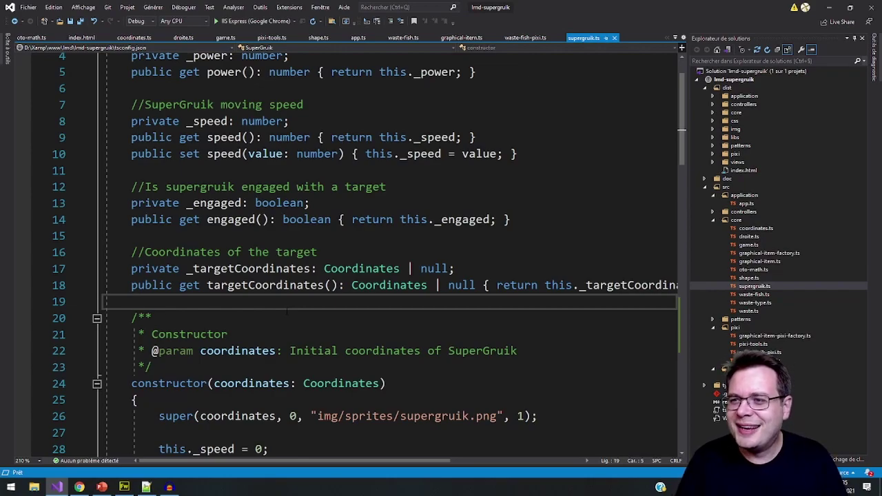
key("Return")
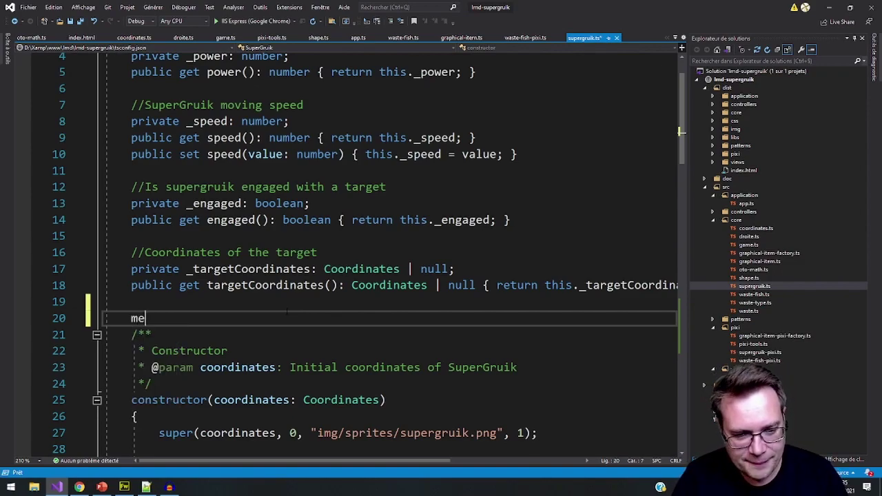
type("private laserSound")
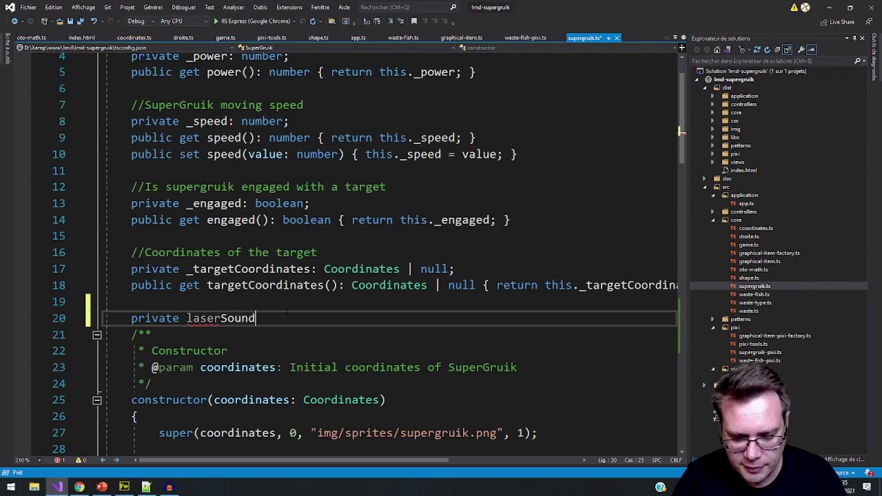
type(": HTMLAu")
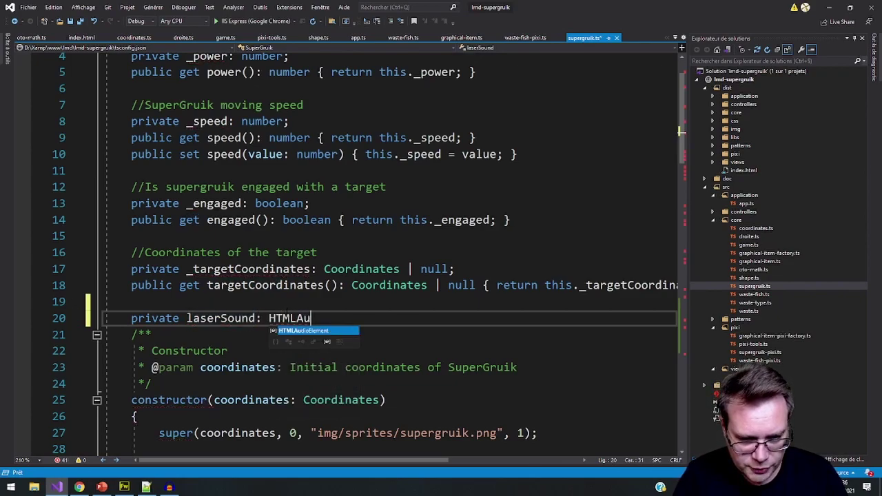
key("Tab")
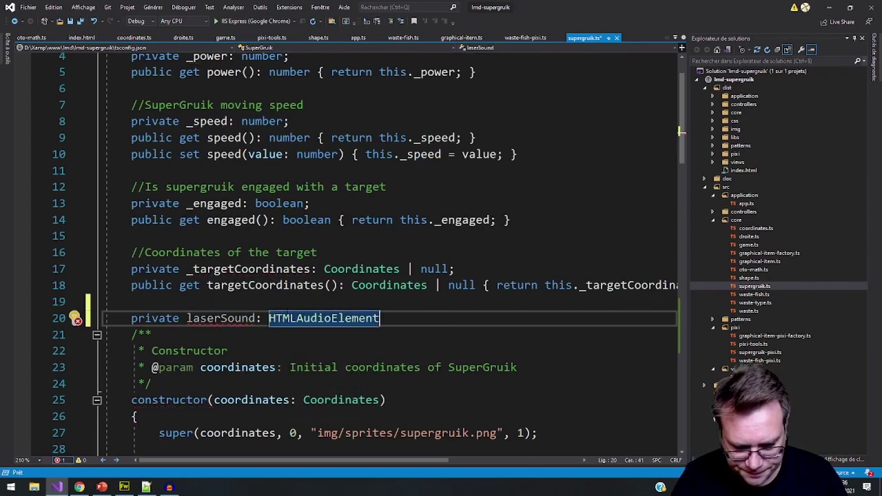
type(";")
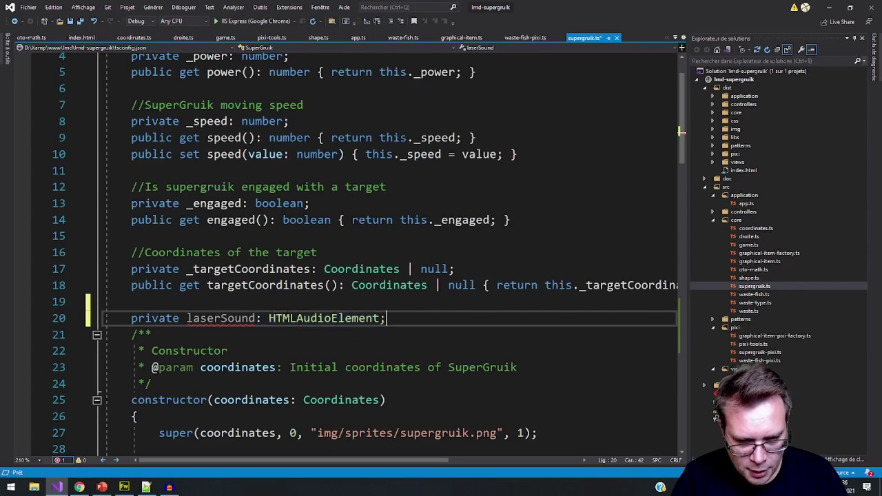
key("Return")
Rename the laserSound field declaration to _laserSound
scroll(386, 255, "down", 3)
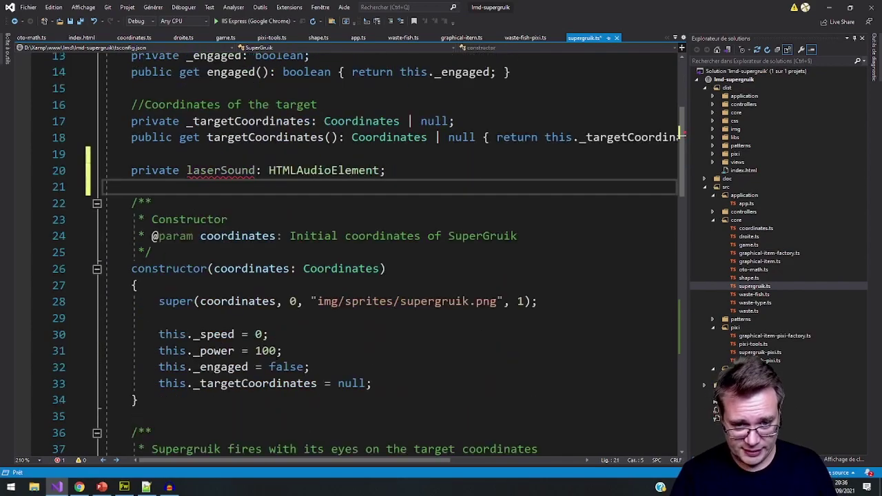
left_click(445, 386)
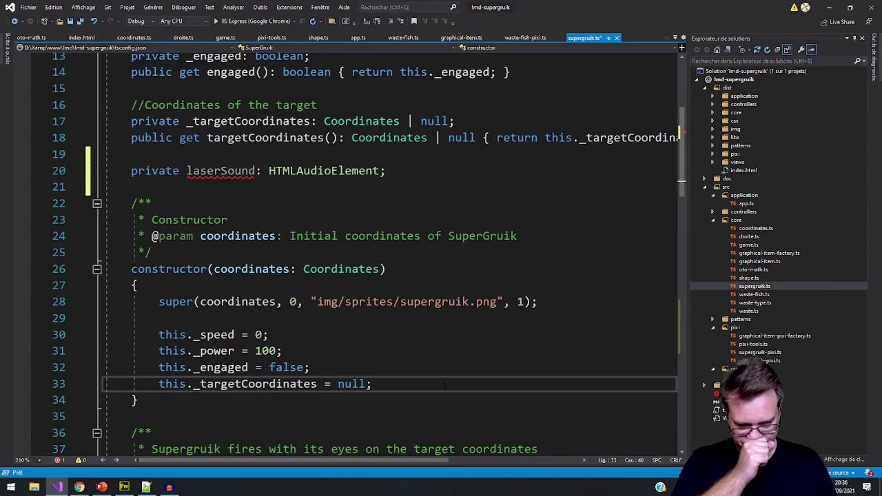
left_click(186, 170)
type("_")
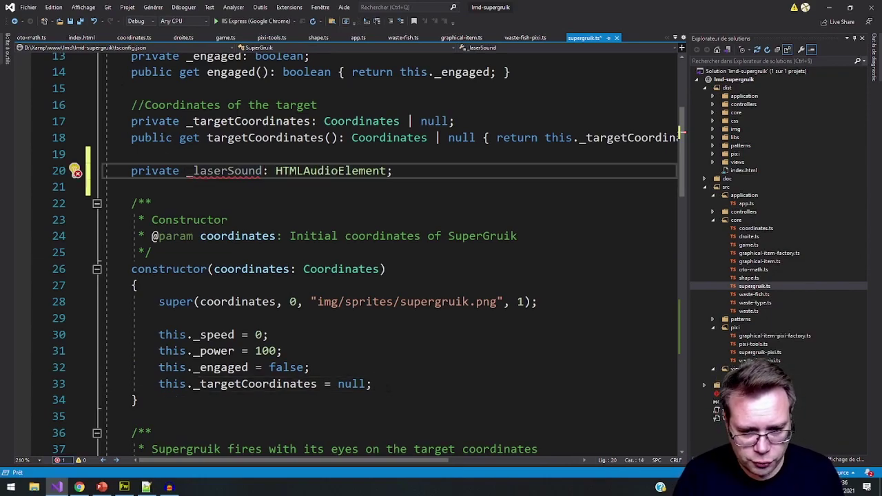
Start an assignment to this._laserSound at the end of the constructor, one blank line below the _targetCoordinates initialisation
left_click(386, 383)
key("Return")
key("Return")
type("this._")
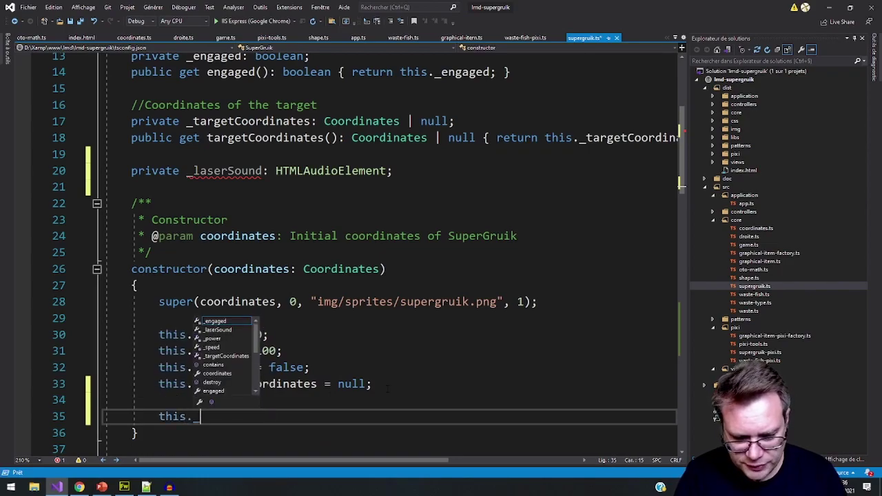
type("laser")
key("Tab")
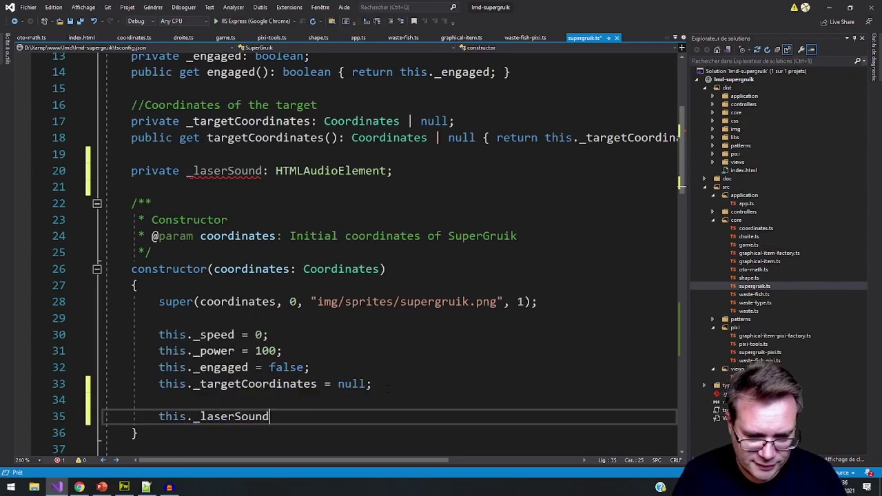
type("= n")
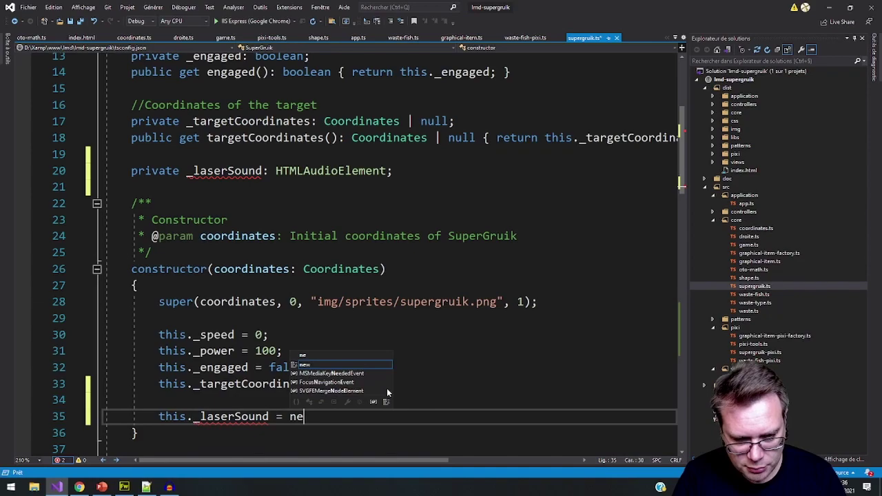
key("BackSpace")
type("d")
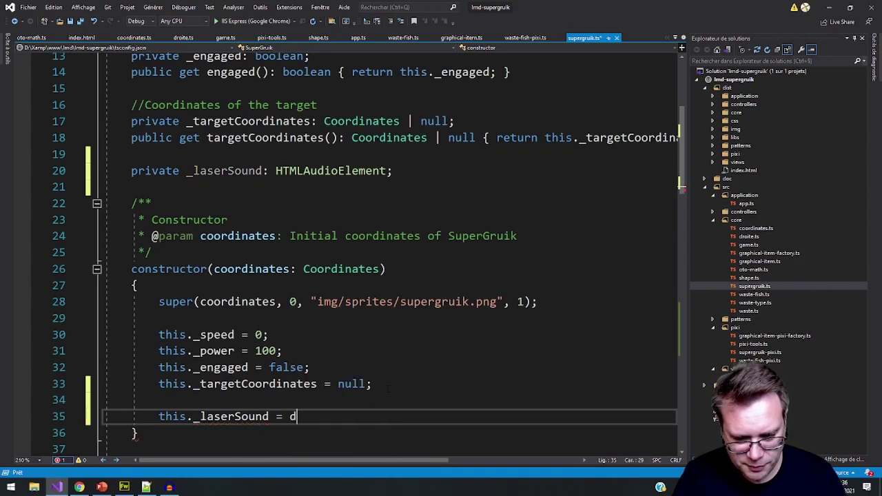
type("ocu")
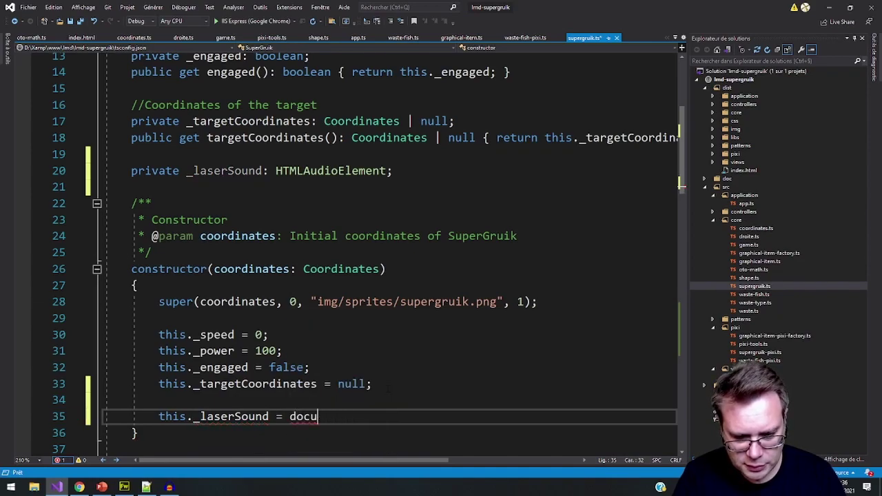
type("emt.")
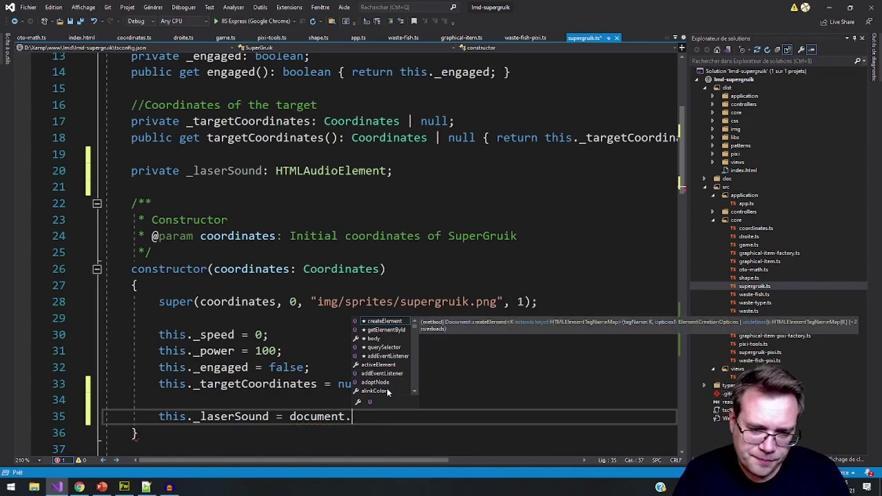
type("create")
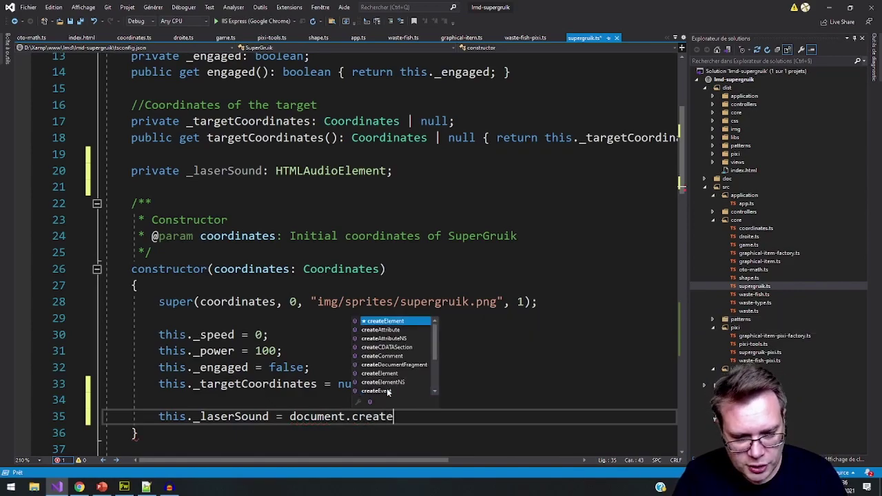
type("Element")
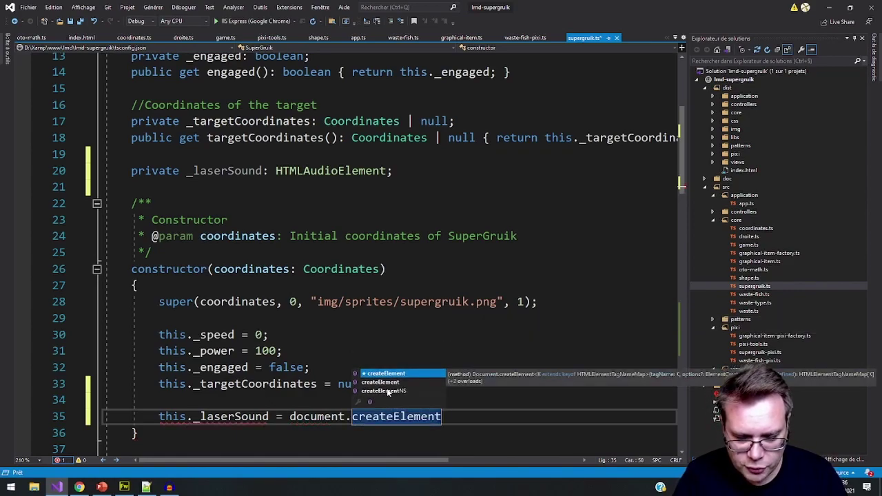
key("BackSpace")
key("BackSpace")
key("BackSpace")
key("BackSpace")
key("BackSpace")
key("BackSpace")
key("BackSpace")
key("BackSpace")
key("BackSpace")
key("BackSpace")
key("BackSpace")
key("BackSpace")
key("BackSpace")
key("BackSpace")
key("BackSpace")
key("BackSpace")
key("BackSpace")
key("BackSpace")
key("BackSpace")
key("BackSpace")
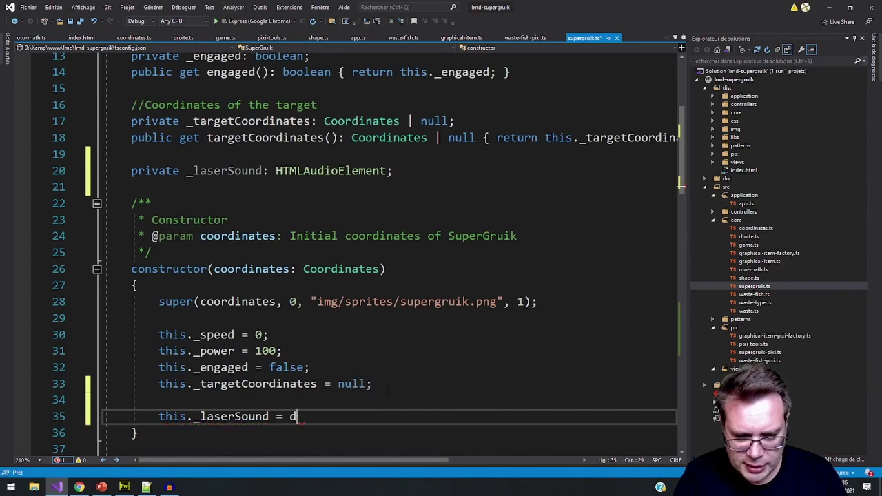
type("new HTML")
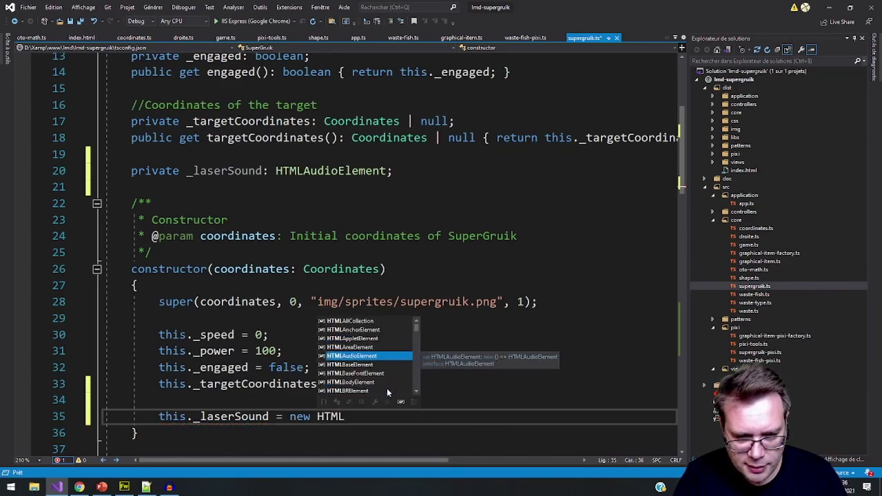
key("Tab")
type("()")
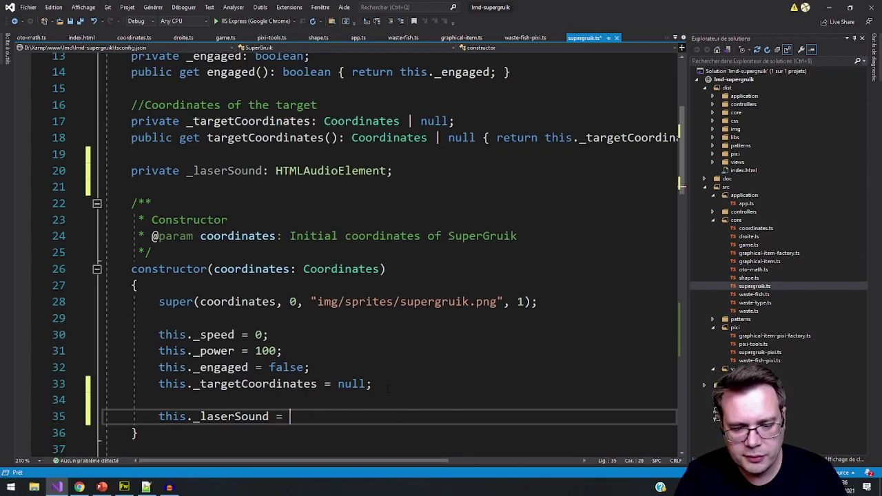
Complete the _laserSound assignment with document.createElement("audio");
type("documen")
type("t")
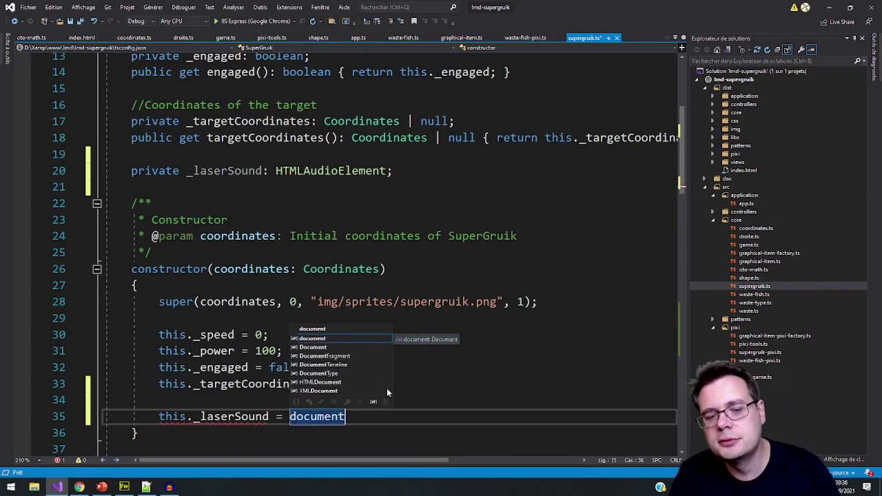
type(".")
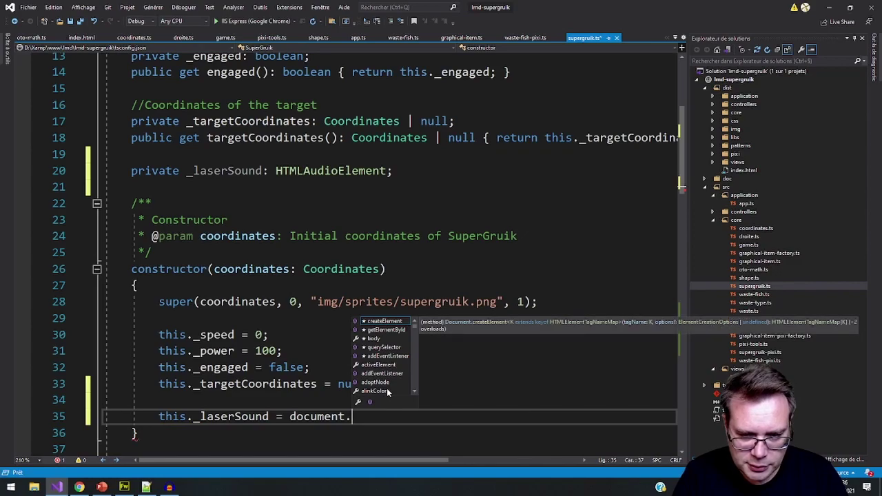
key("Return")
key("BackSpace")
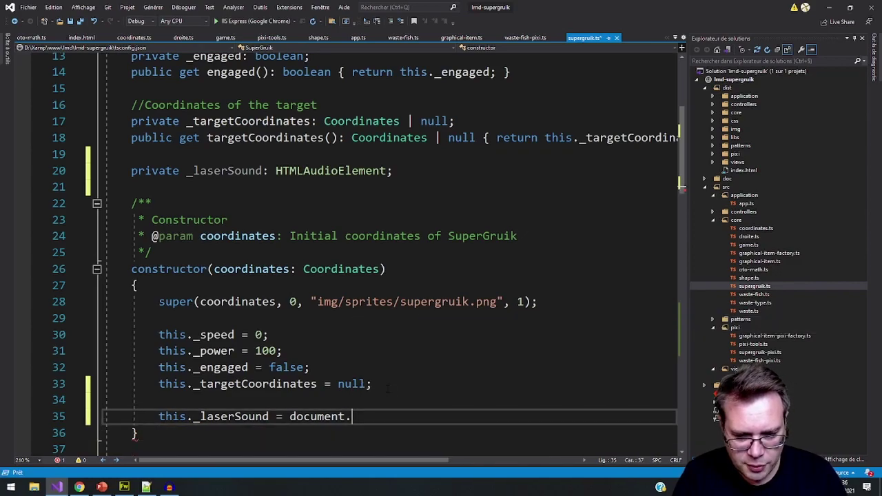
key("ctrl+space")
key("Tab")
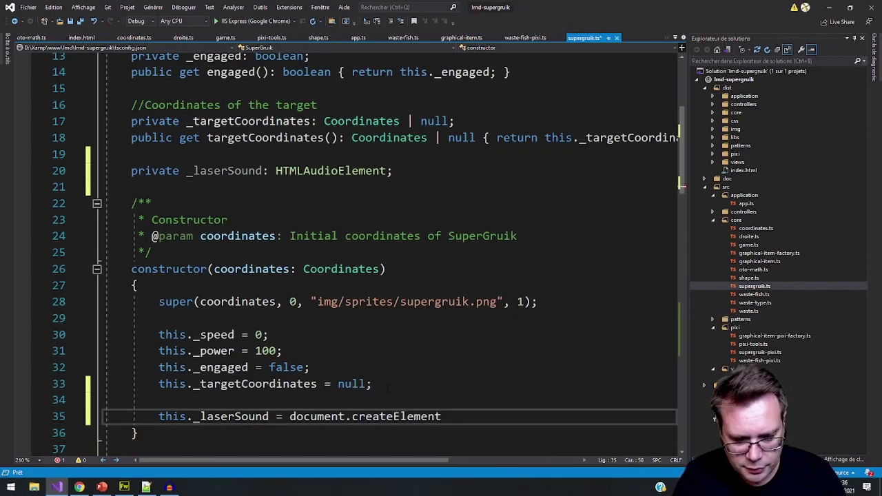
type("(")
type("\"audio\"")
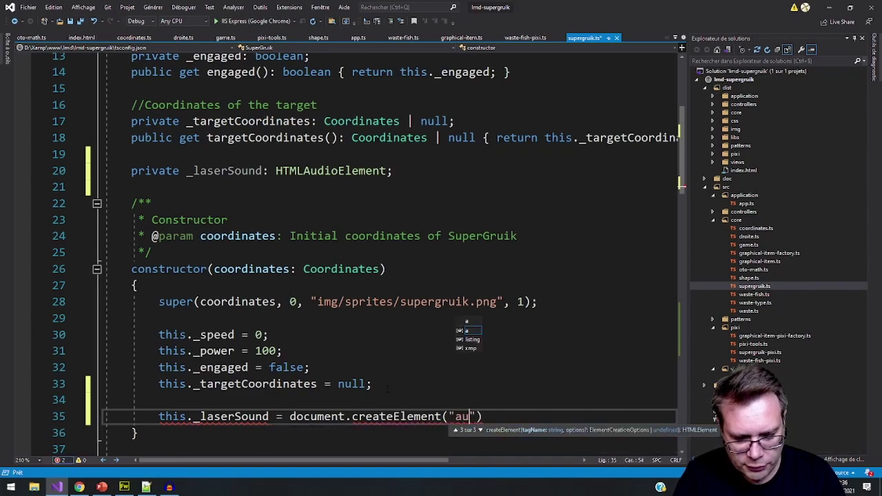
type(")")
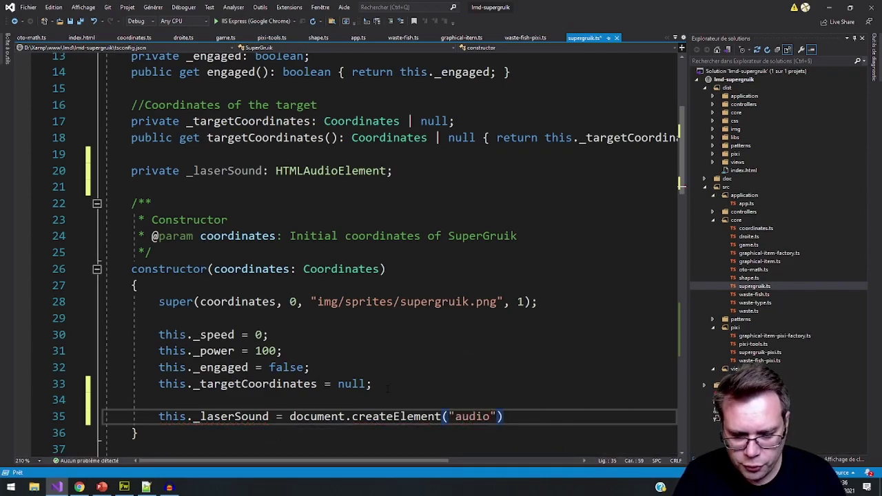
type(";")
Add a constructor line that sets this._laserSound.src to "sounds/laser.mp3"
key("Return")
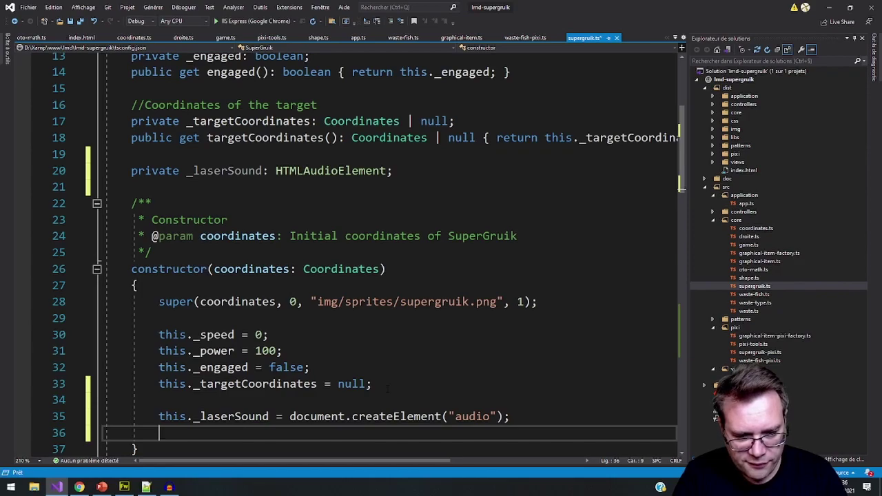
type("this.")
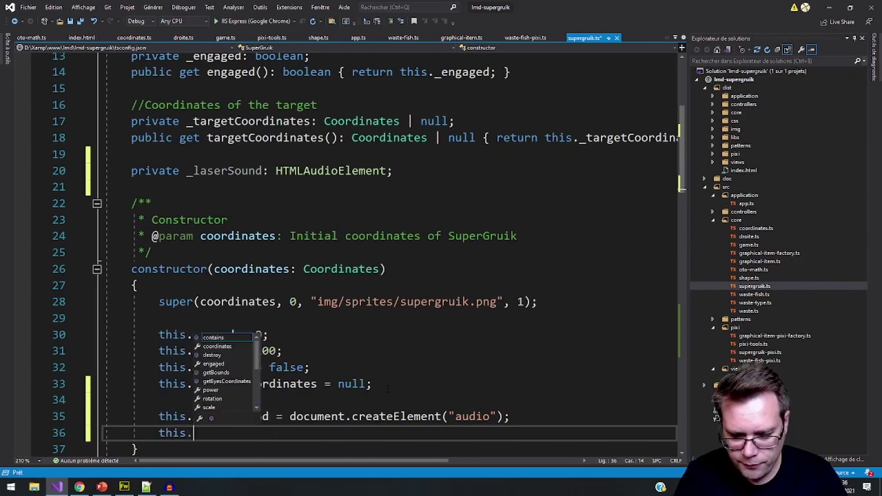
type("_laser")
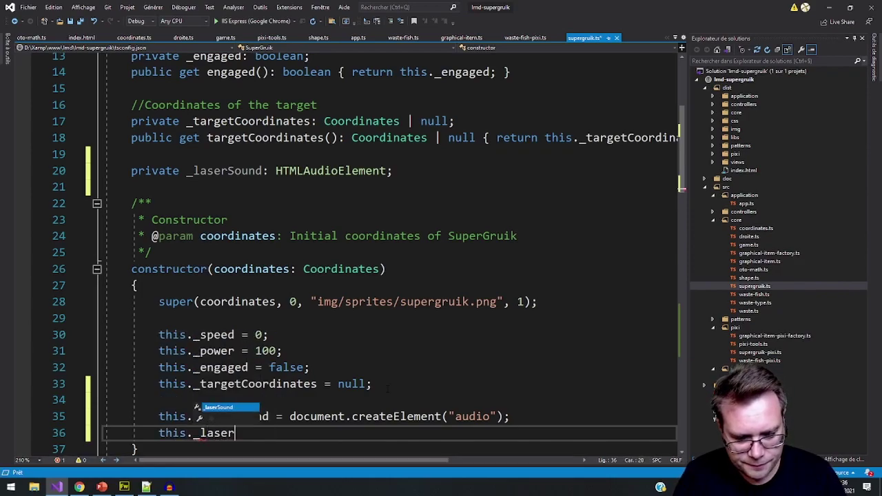
type("Sound.")
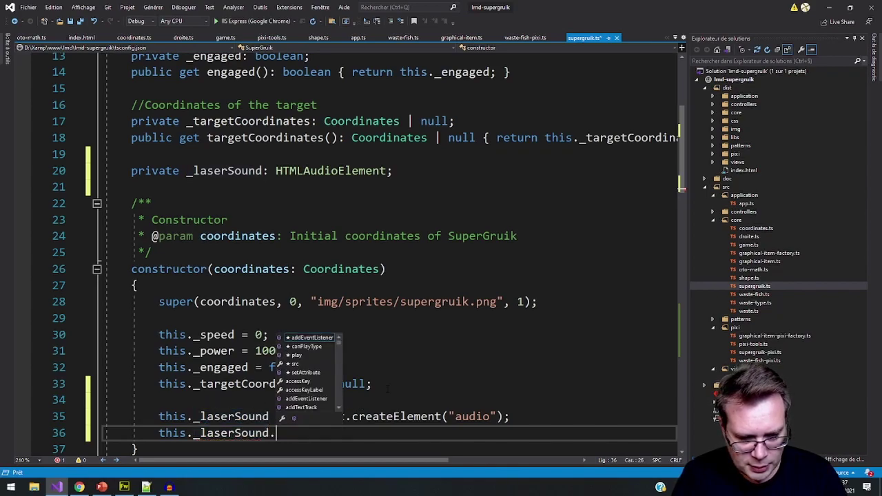
type("src")
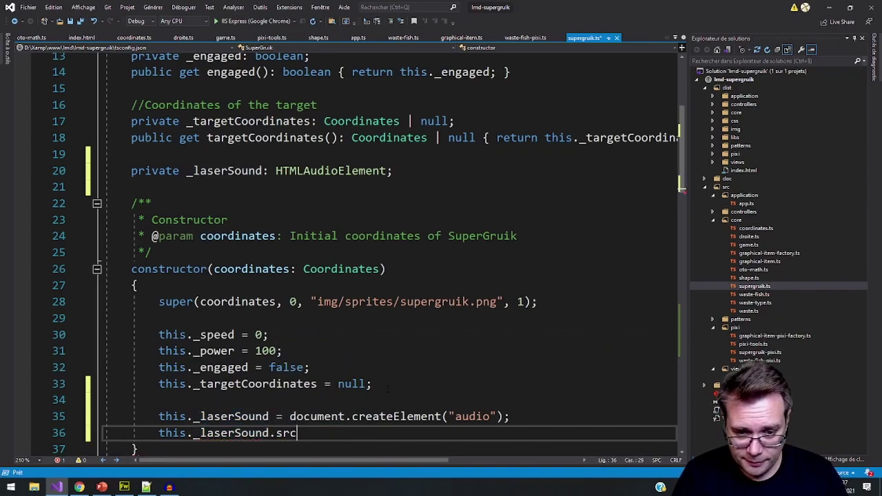
type(" = ")
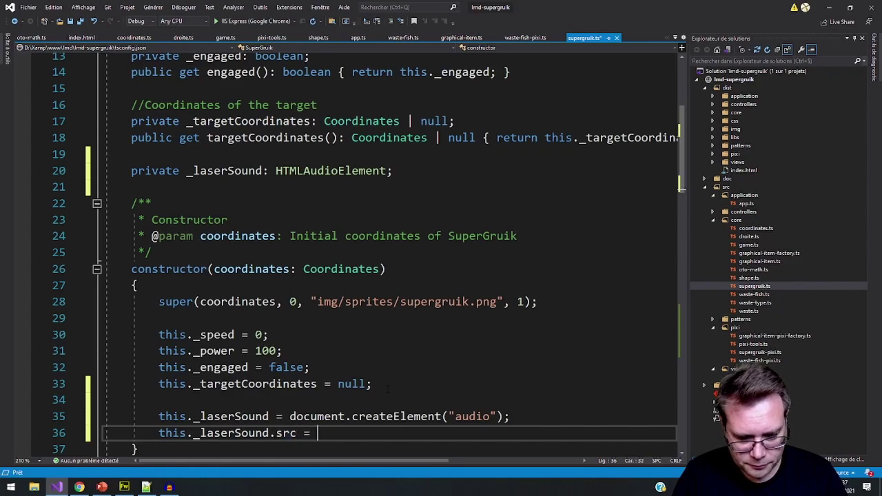
type("\"\"")
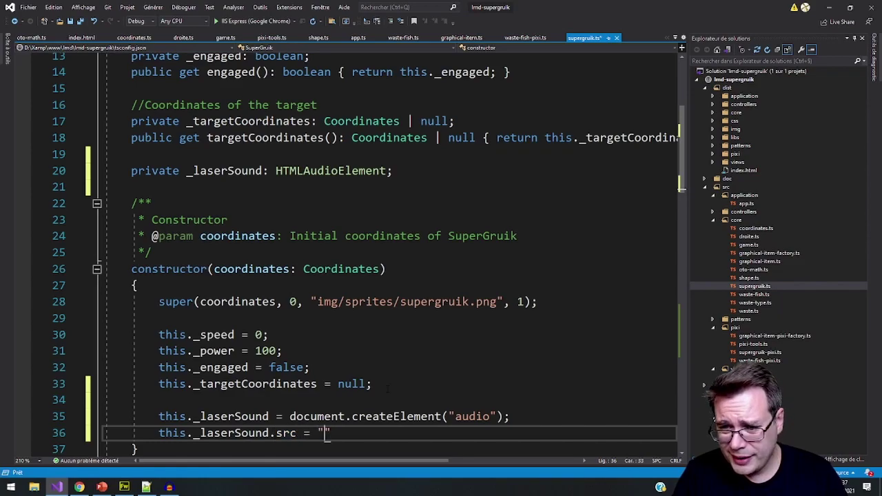
type("/")
key("BackSpace")
type("sounds")
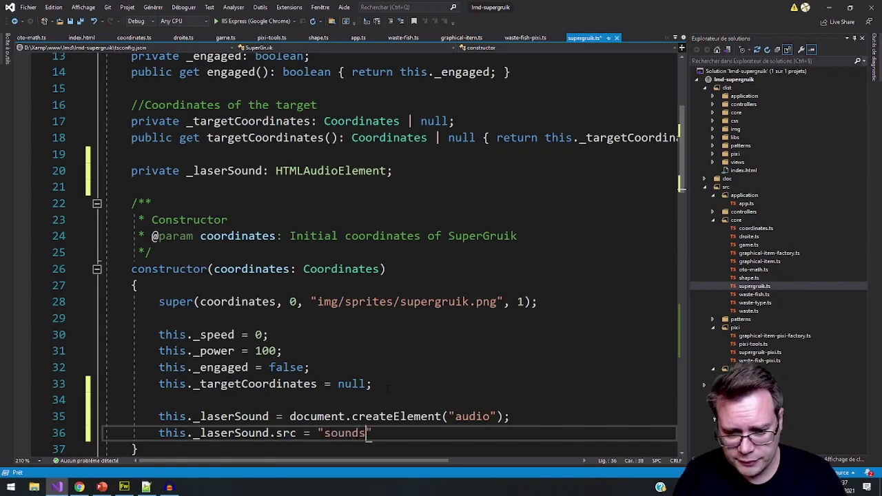
type("/")
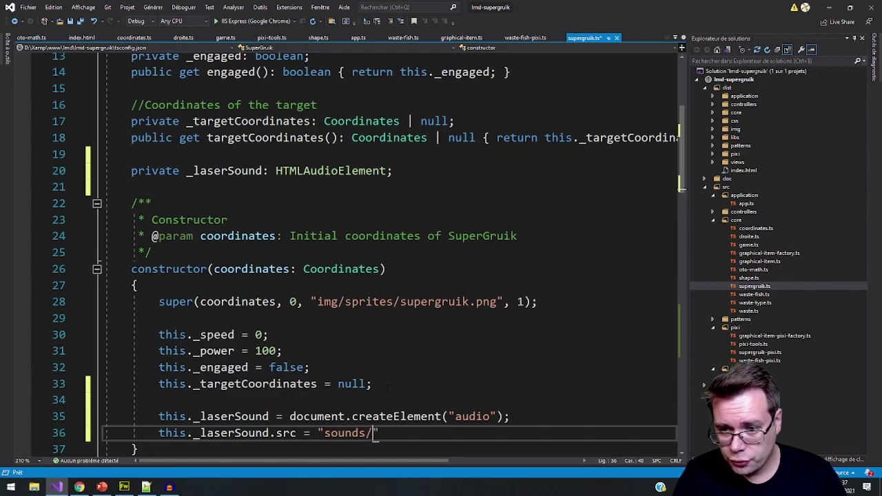
type("lasrr.mp3")
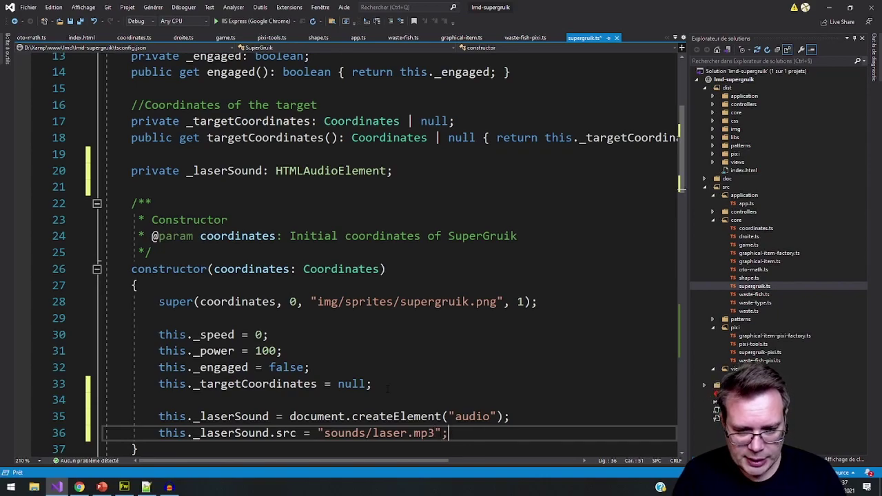
Add this._laserSound.play(); in startFire, after the _targetCoordinates assignment inside the power check
scroll(388, 389, "down", 1)
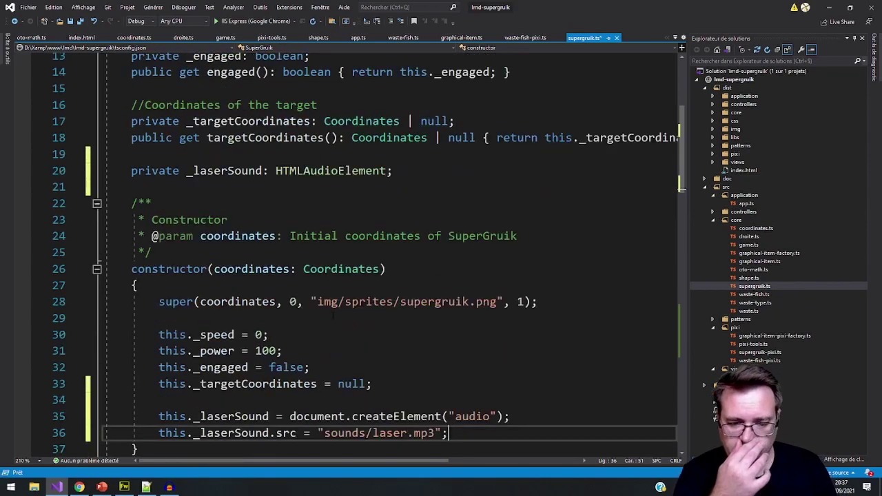
scroll(333, 315, "down", 8)
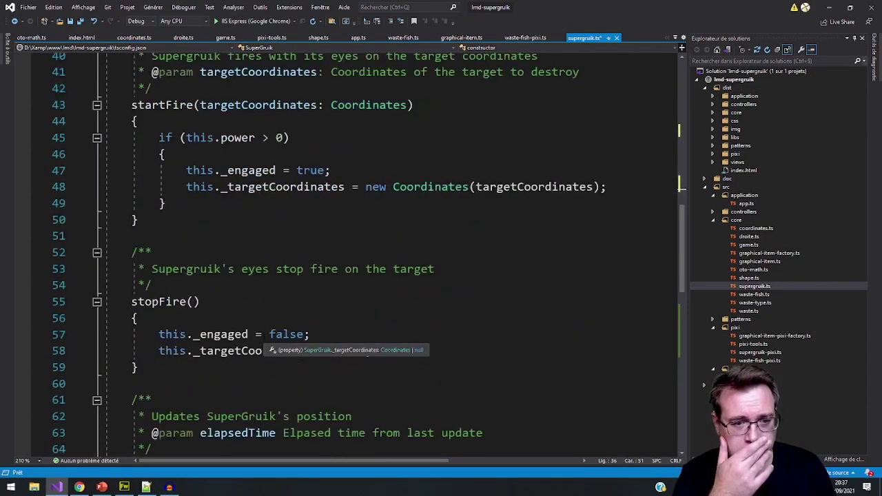
scroll(245, 215, "up", 2)
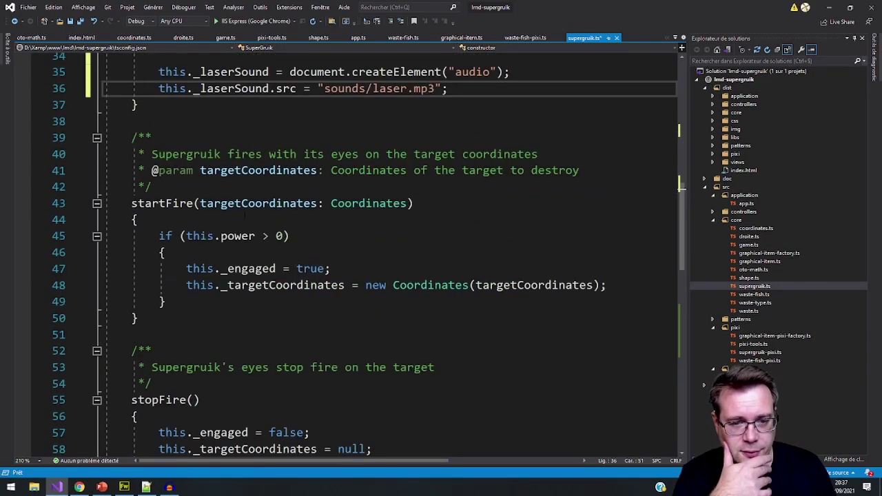
left_click(606, 285)
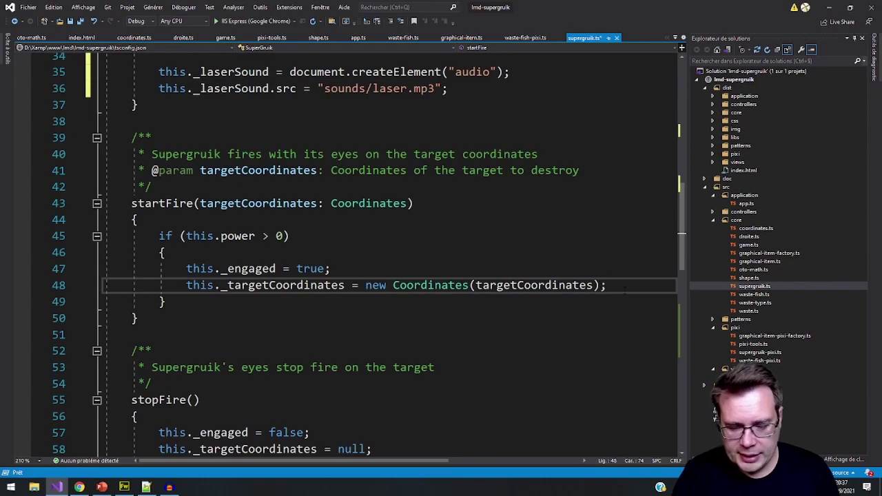
key("Return")
type("this.")
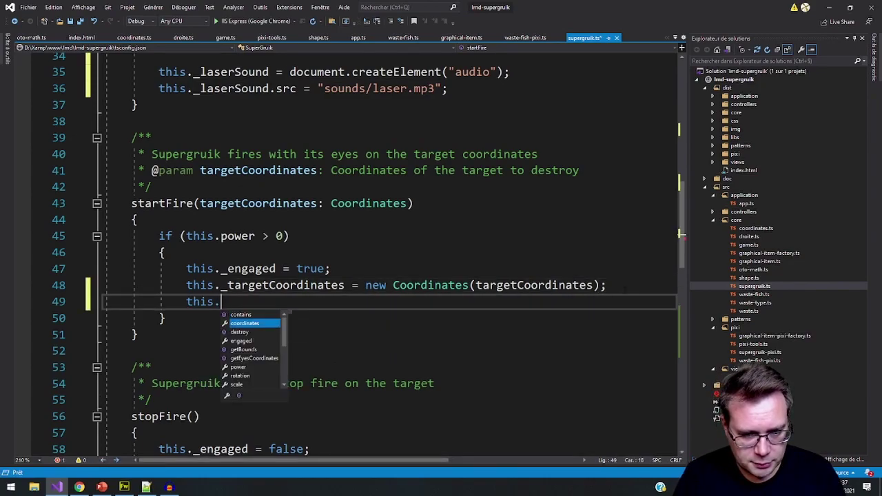
key("Down")
type("las")
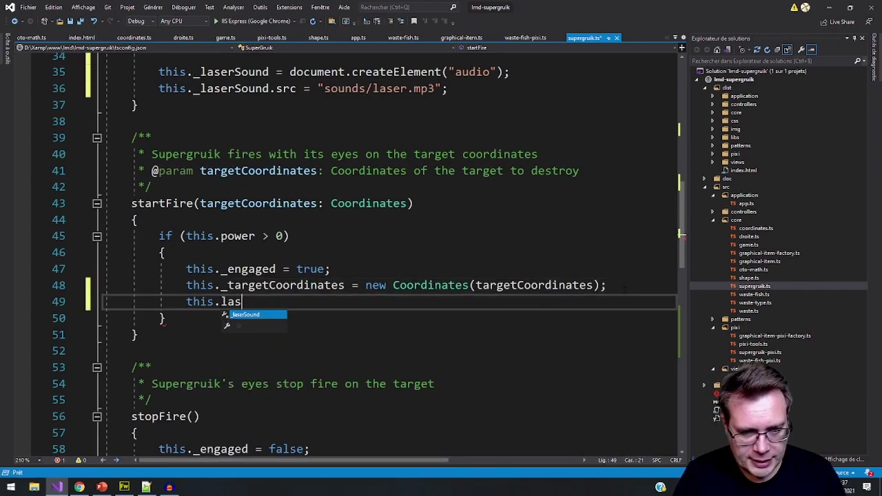
key("Tab")
type(".pl")
key("Tab")
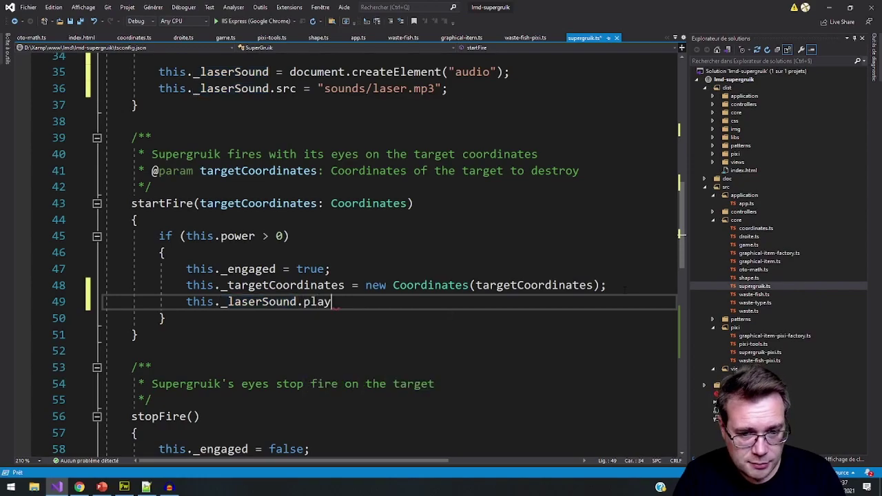
type("();")
scroll(386, 255, "down", 3)
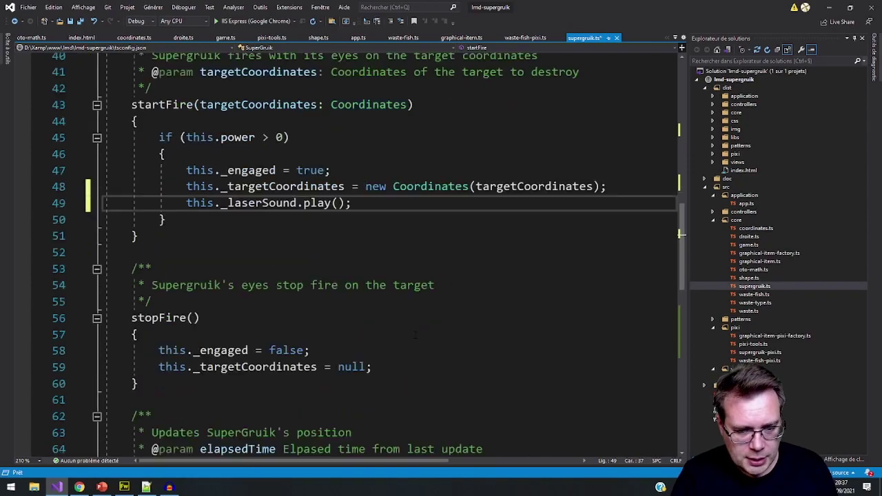
Add this._laserSound.pause(); at the end of stopFire, after the _targetCoordinates reset, and save supergruik.ts
left_click(372, 318)
key("Return")
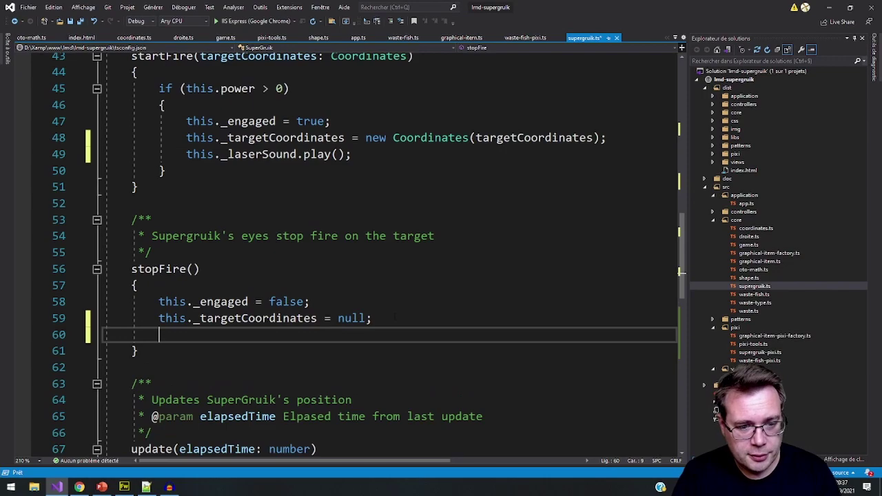
type("this._laser")
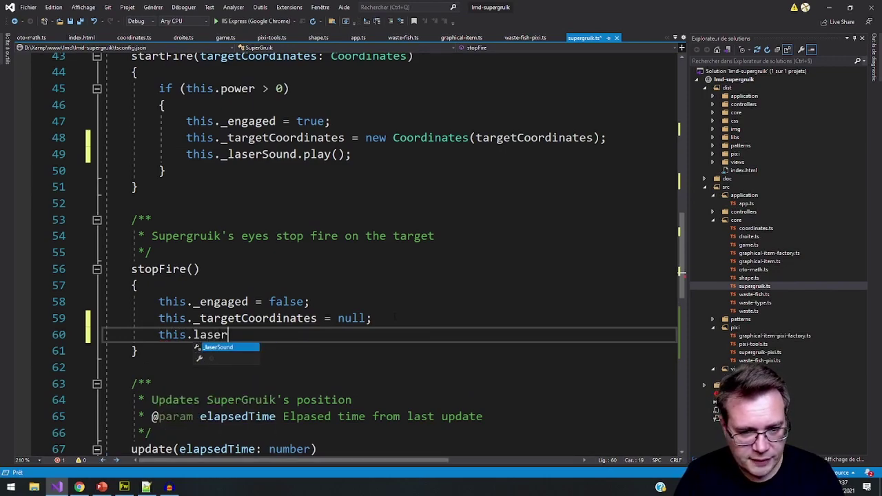
key("Tab")
type(".pa")
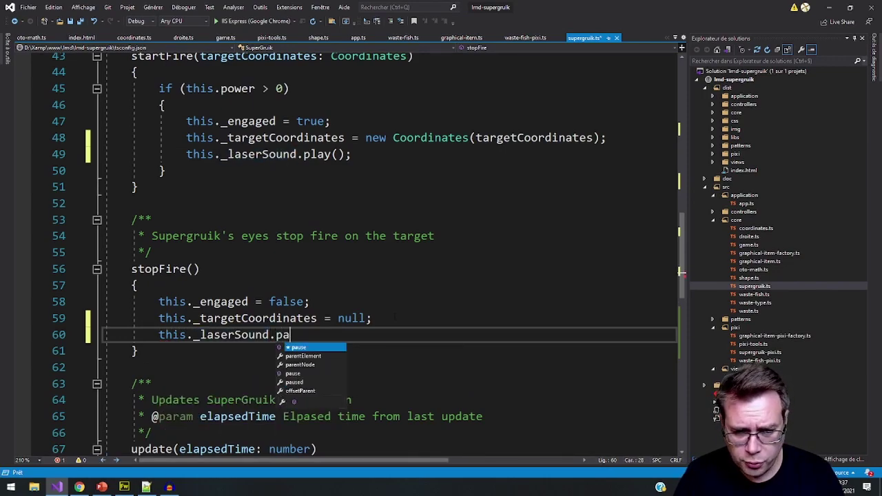
key("Tab")
type("();")
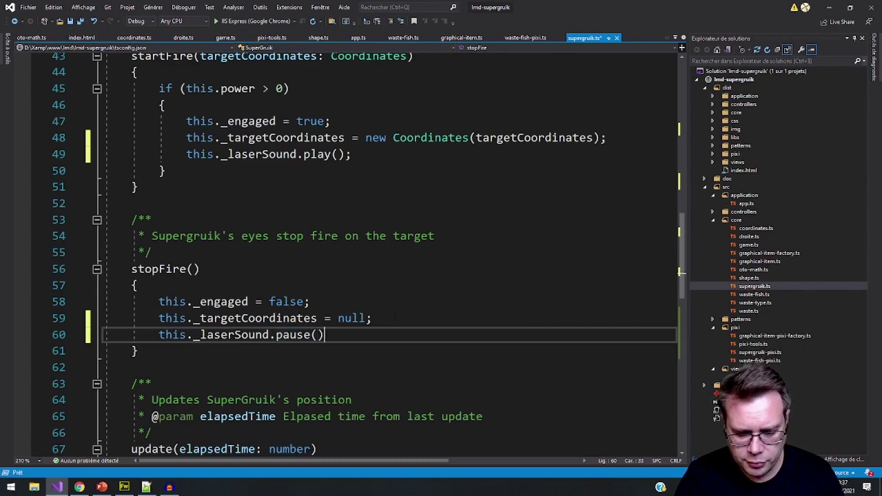
key("ctrl+s")
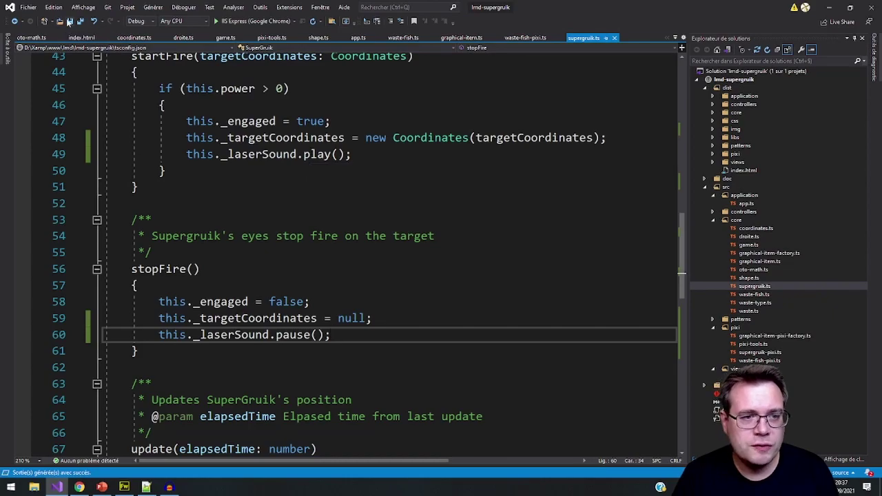
Switch to Chrome, reload the SuperGruik game and fire the laser at various points to test the sound
scroll(342, 275, "up", 10)
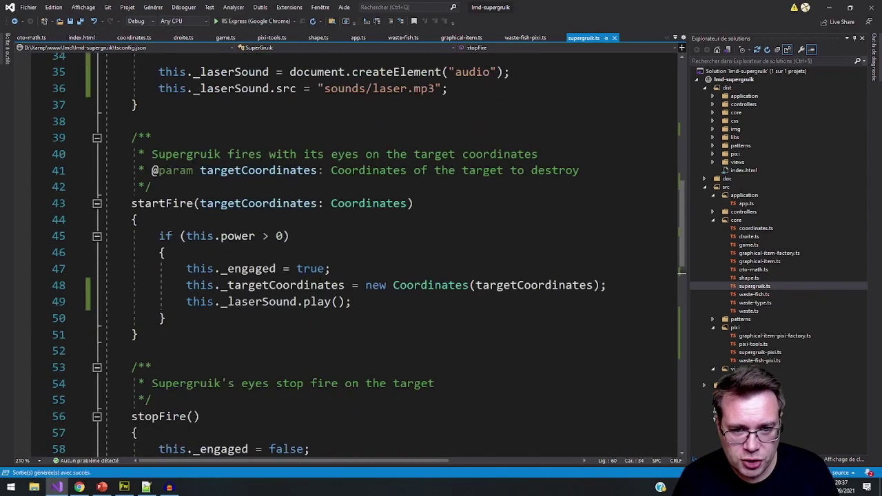
scroll(341, 276, "up", 1)
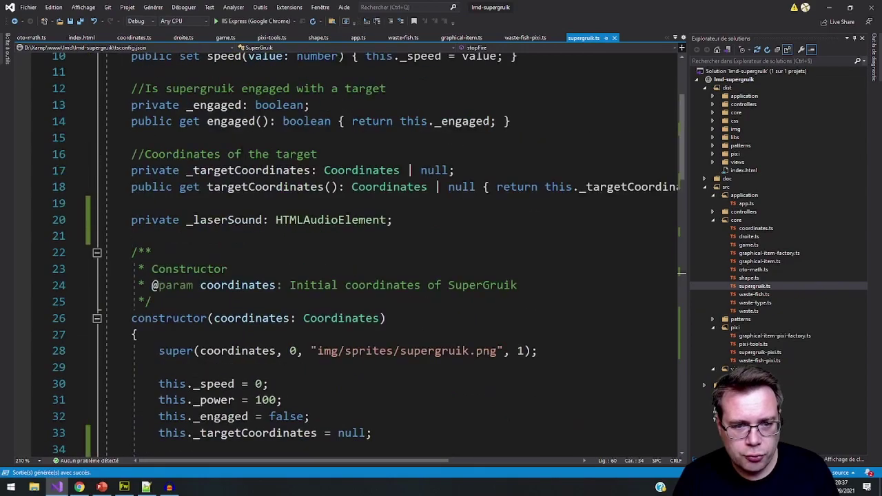
scroll(342, 276, "up", 1)
left_click(79, 487)
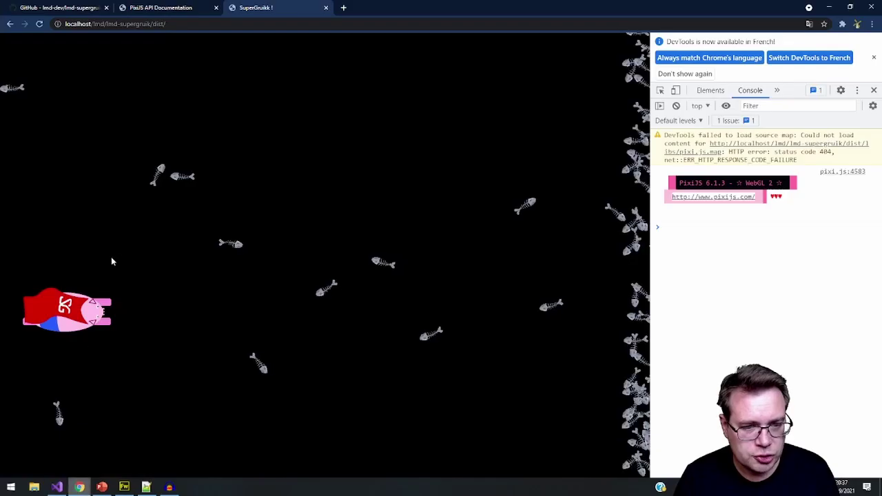
left_click(40, 24)
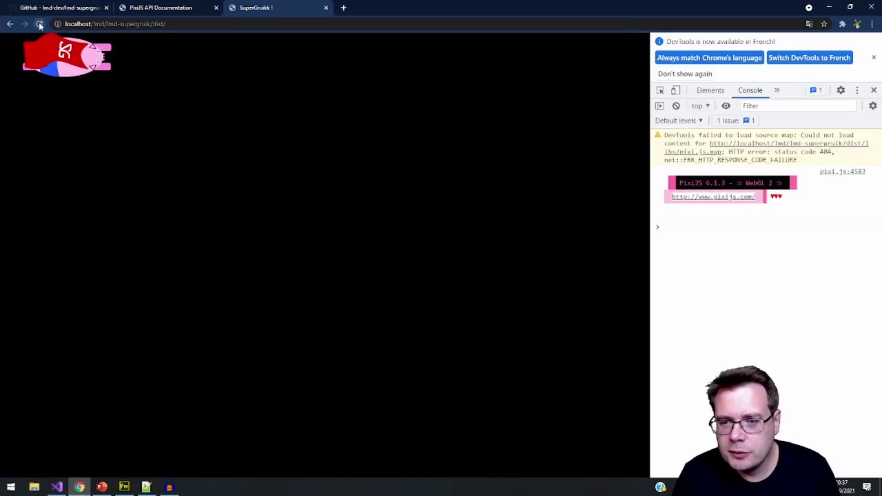
left_click(223, 235)
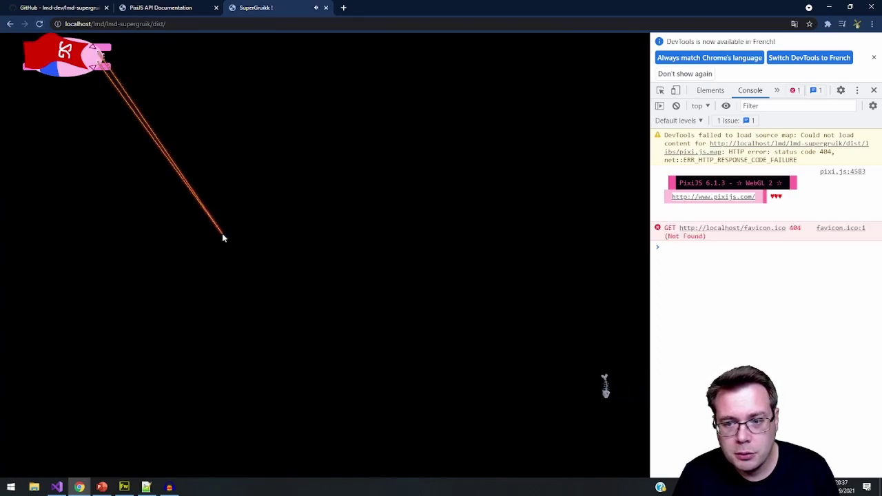
left_click(329, 188)
left_click(285, 236)
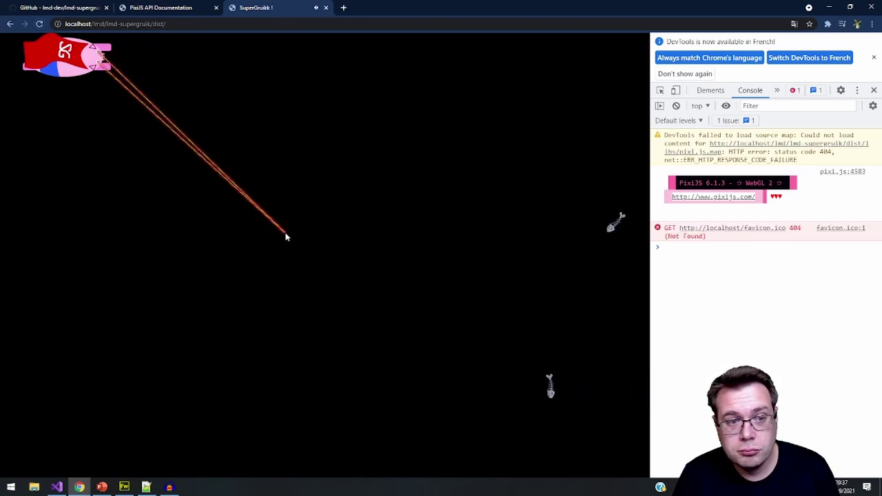
left_click(351, 194)
left_click(425, 93)
left_click(425, 158)
left_click(327, 262)
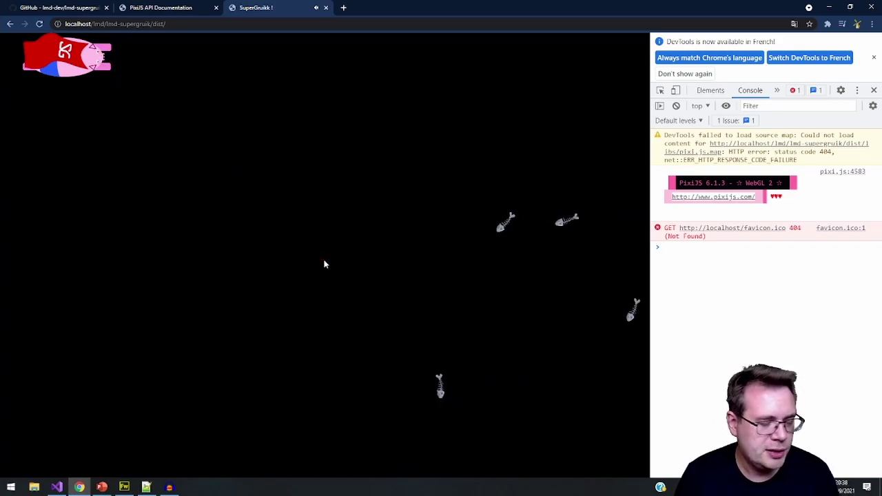
left_click(319, 143)
left_click(445, 219)
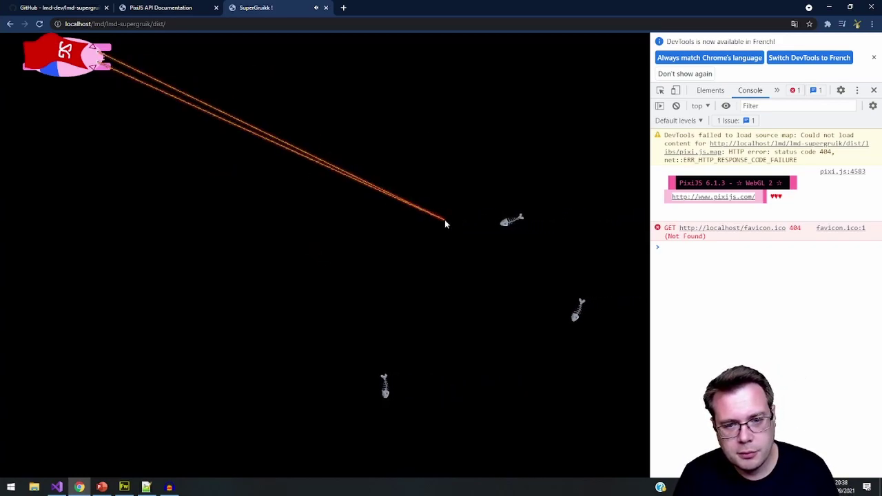
left_click(293, 307)
left_click(494, 169)
left_click(223, 205)
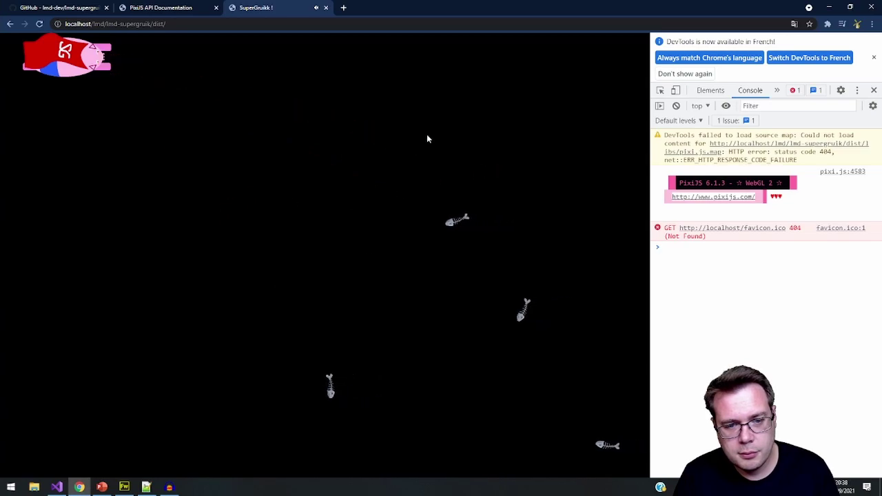
left_click(478, 132)
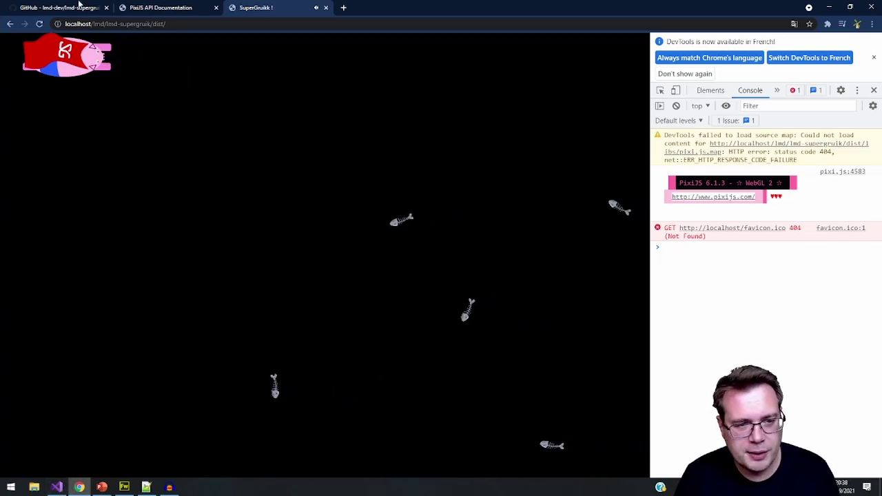
Reload the game again and fire two more shots to check how quickly the laser sound starts
left_click(40, 25)
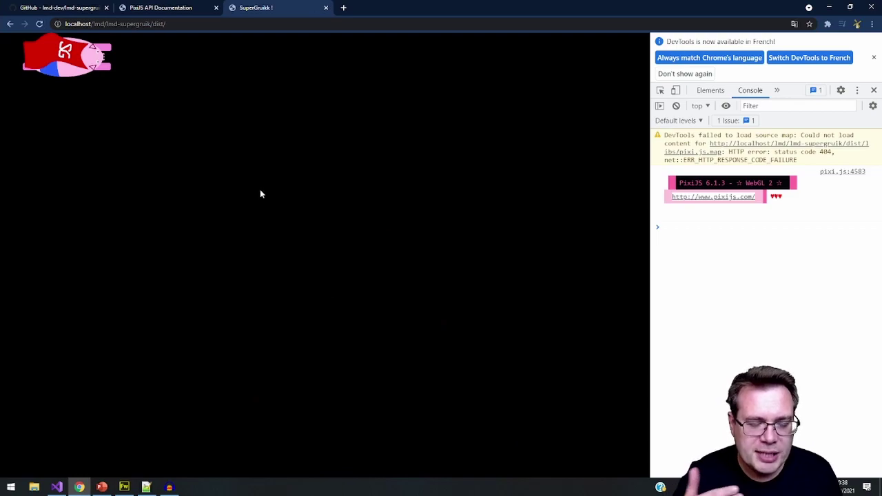
left_click(328, 131)
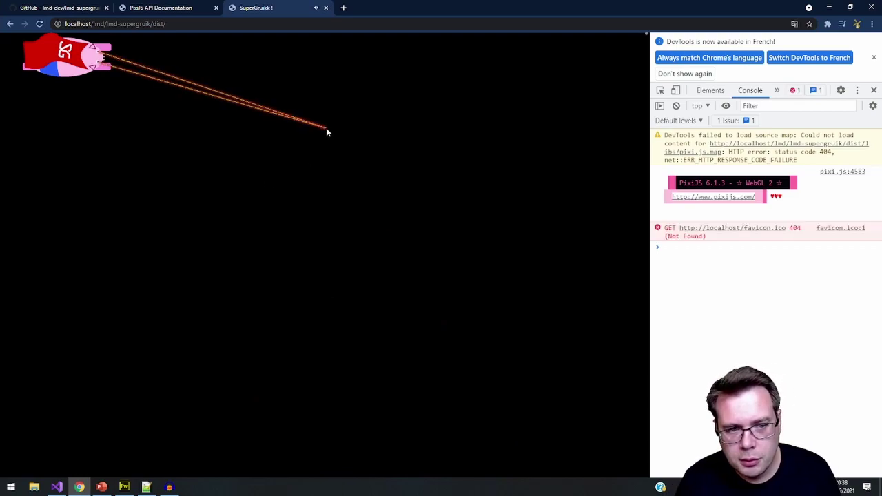
left_click(401, 227)
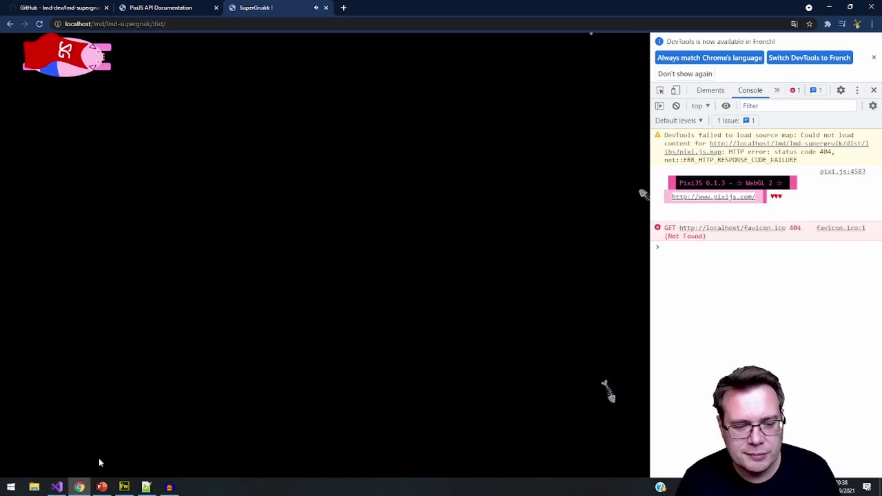
Switch to Audacity, maximize its window and zoom in on the very beginning of the two laser tracks
left_click(169, 488)
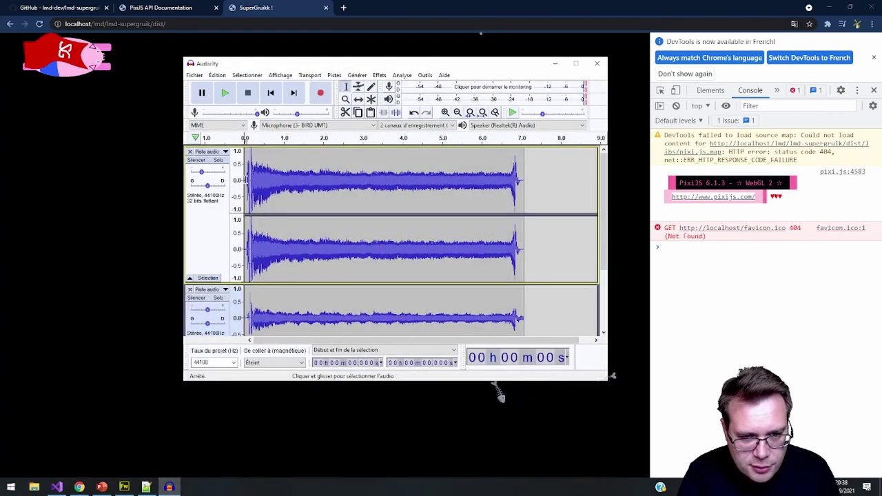
left_click(572, 63)
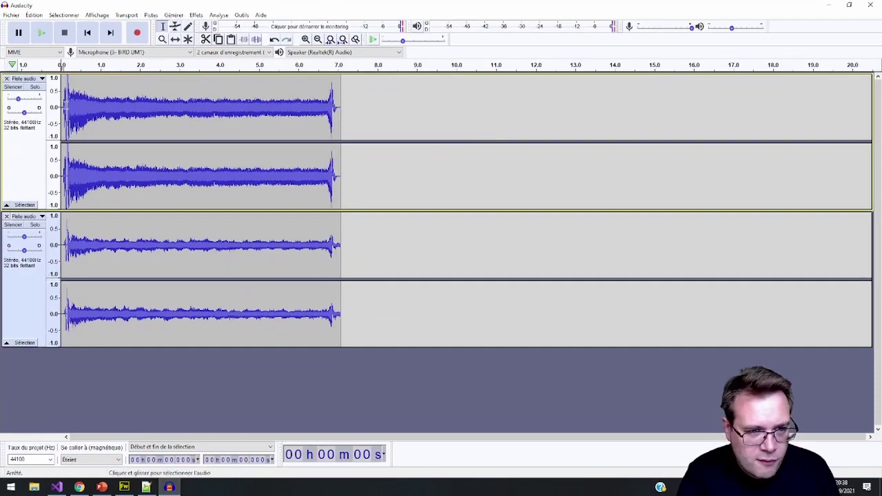
scroll(68, 112, "up", 4, "ctrl")
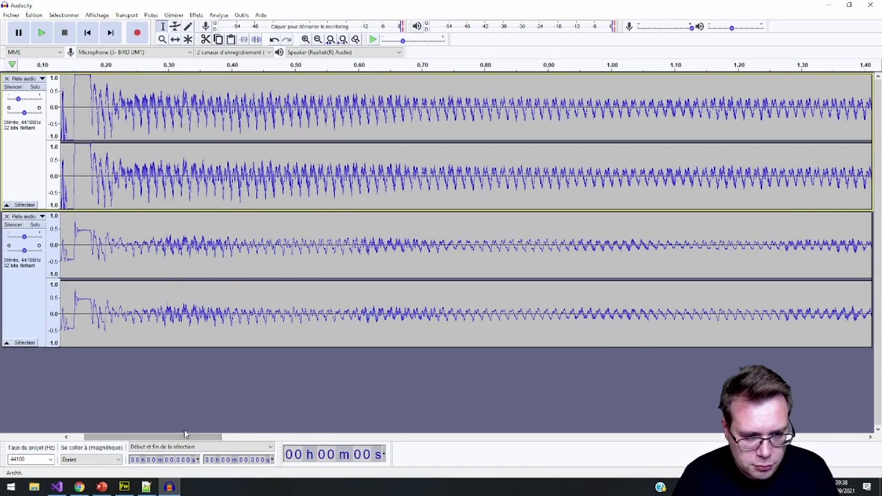
left_click_drag(186, 437, 101, 447)
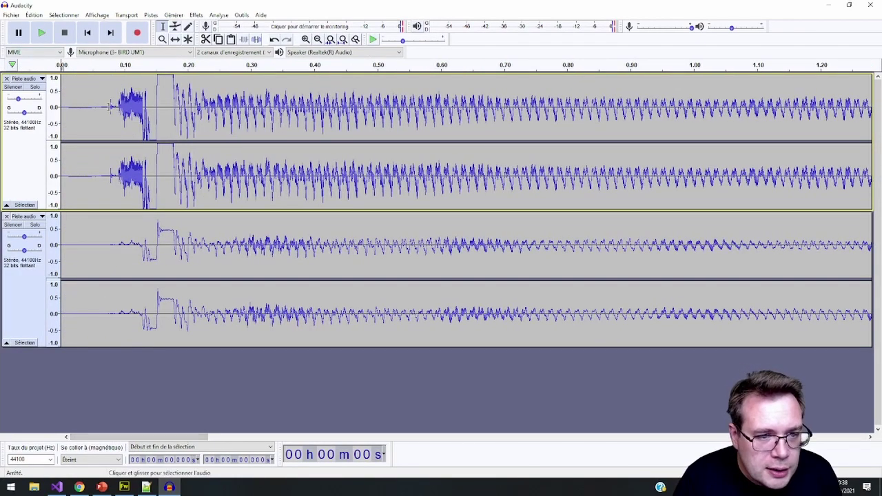
left_click_drag(110, 105, 31, 106)
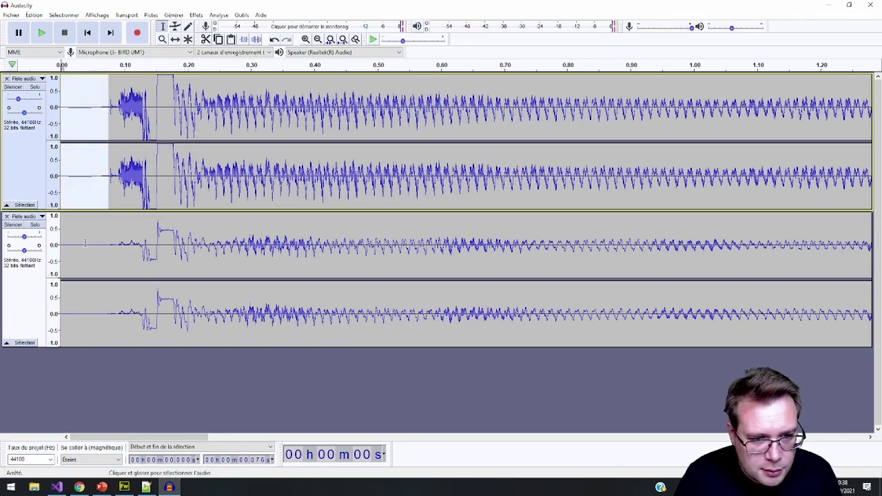
key("Delete")
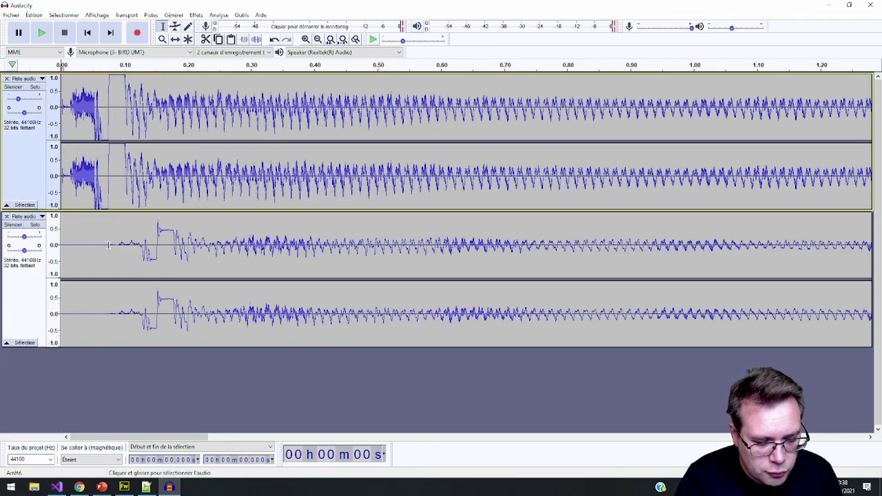
key("ctrl+z")
left_click(100, 246)
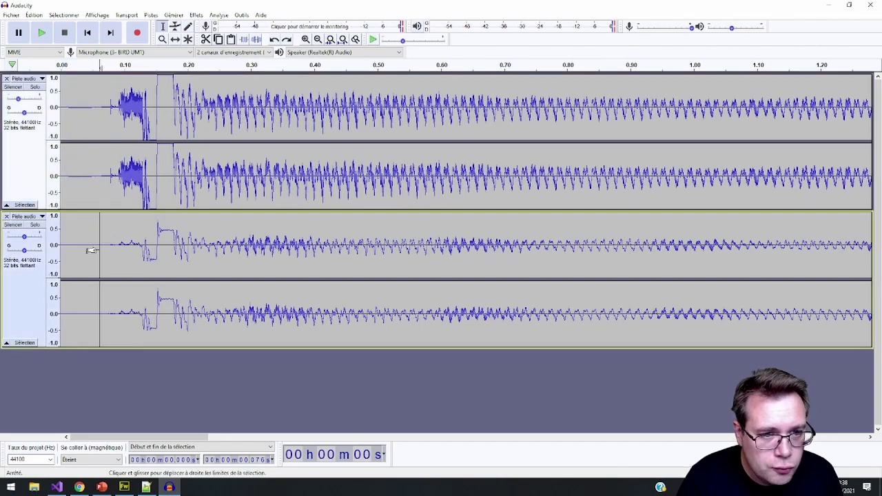
left_click(32, 162)
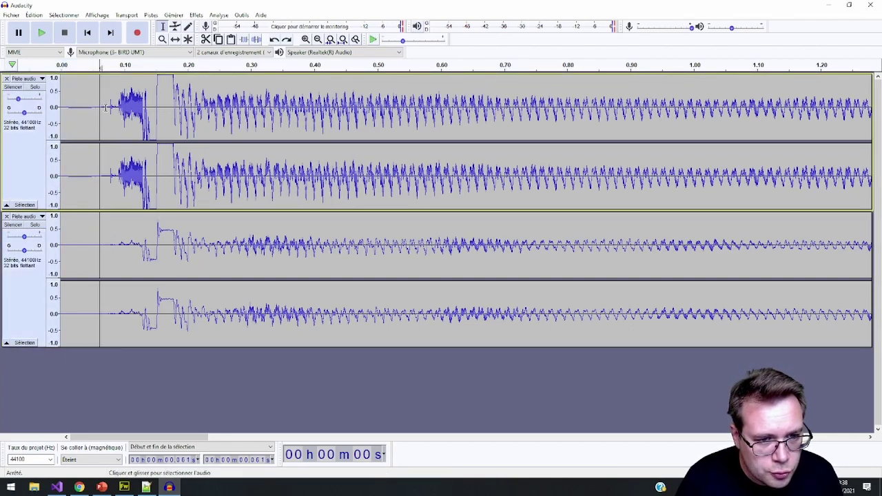
left_click_drag(105, 107, 60, 113)
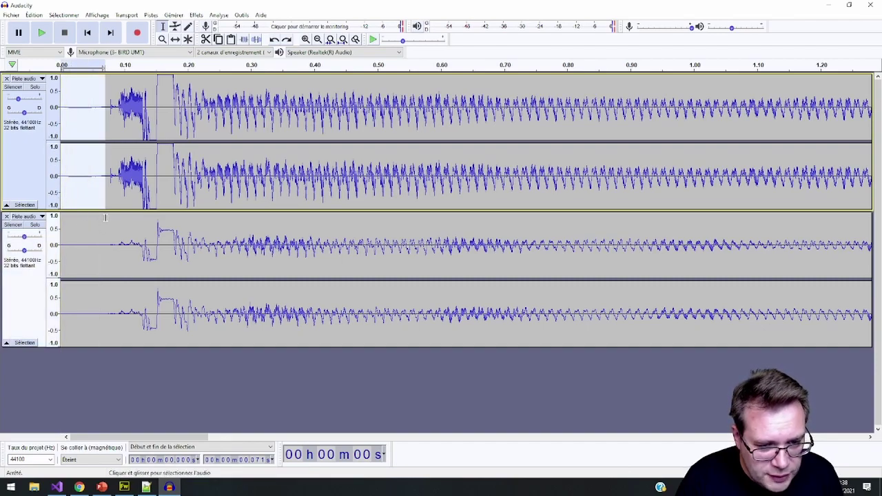
left_click_drag(106, 227, 60, 166)
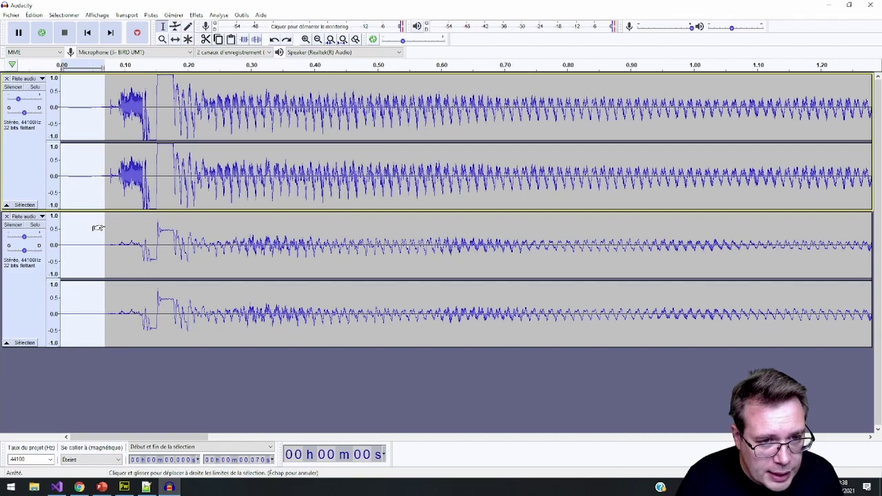
left_click(91, 235)
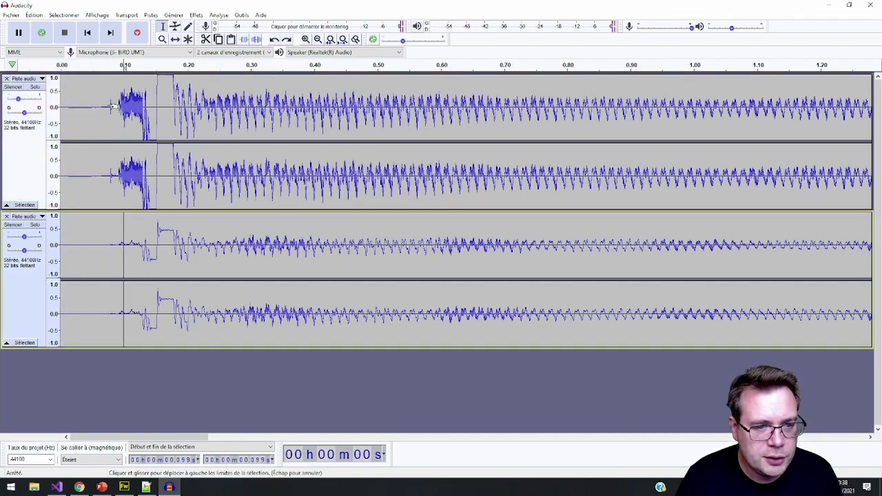
left_click_drag(124, 242, 61, 110)
left_click(97, 112)
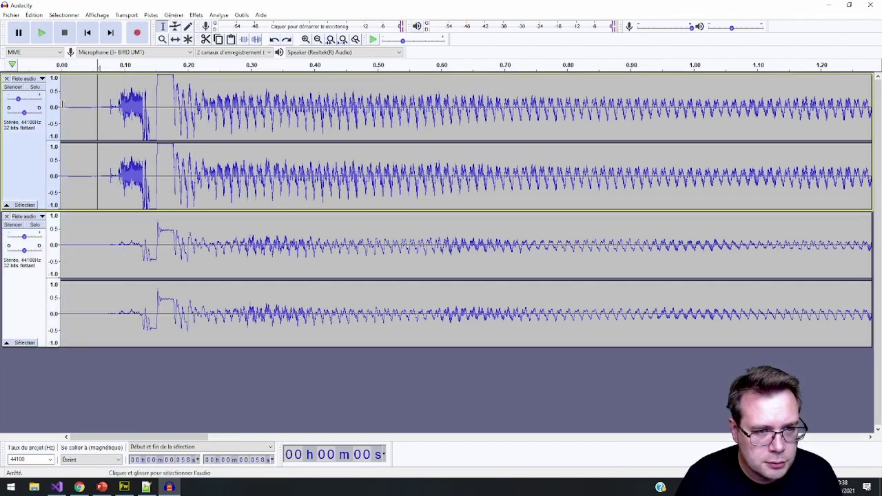
Delete the leading silence, about 0.075 s, from the start of both audio tracks together
left_click(88, 32)
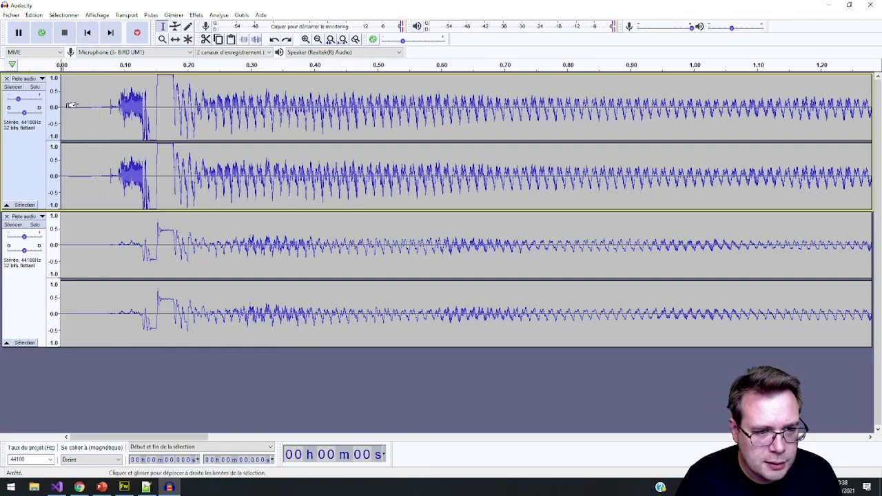
left_click_drag(73, 103, 100, 239)
key("Delete")
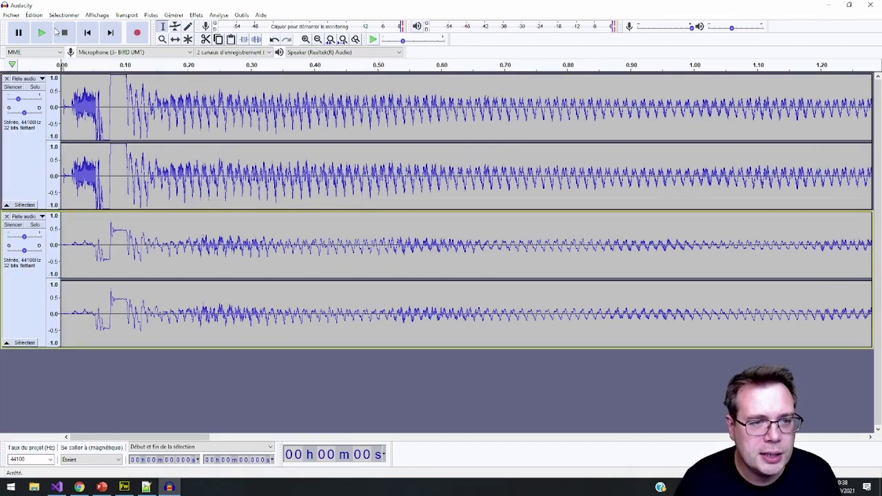
Export the trimmed audio as MP3 over laser.mp3 in the sounds folder, accepting the mixdown to a stereo file
left_click(11, 15)
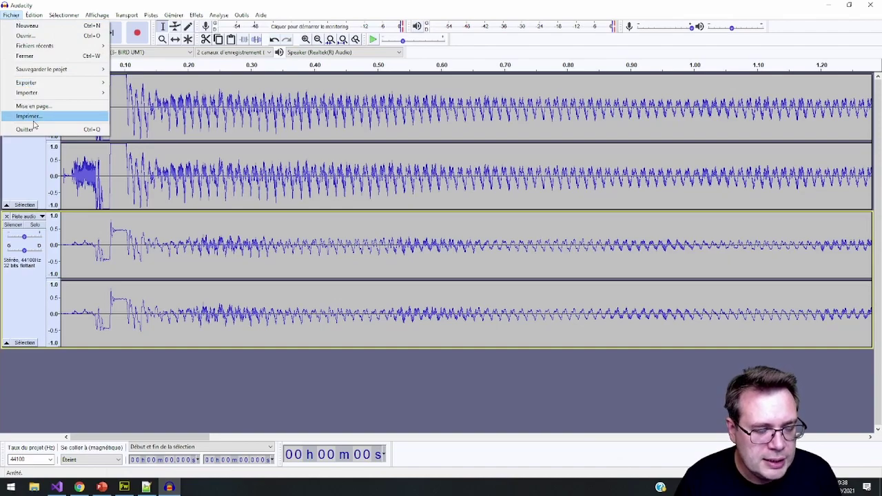
mouse_move(90, 83)
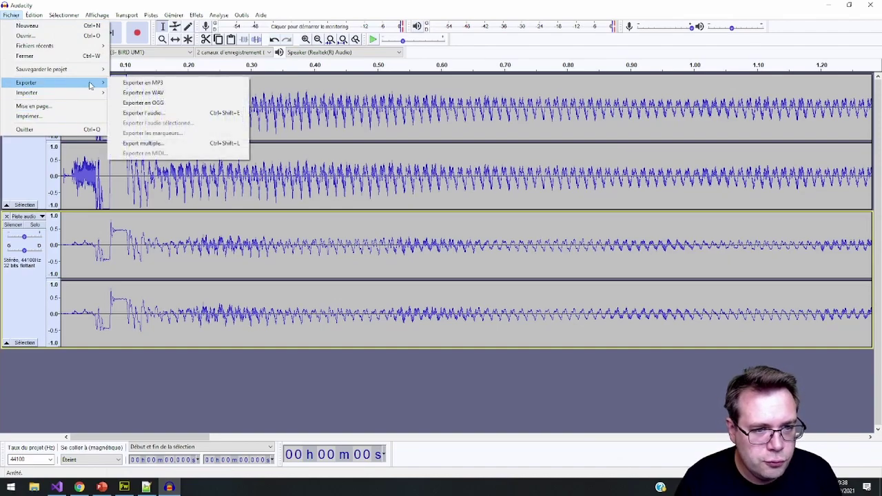
left_click(141, 83)
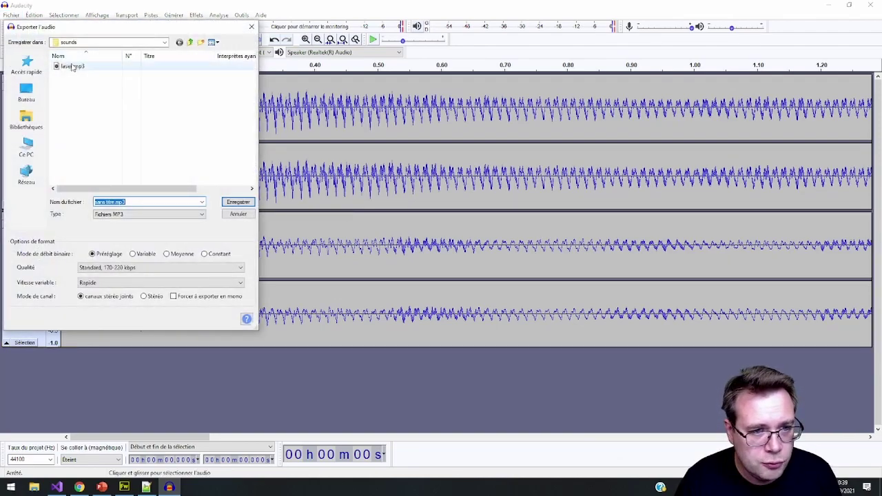
double_click(73, 67)
left_click(508, 242)
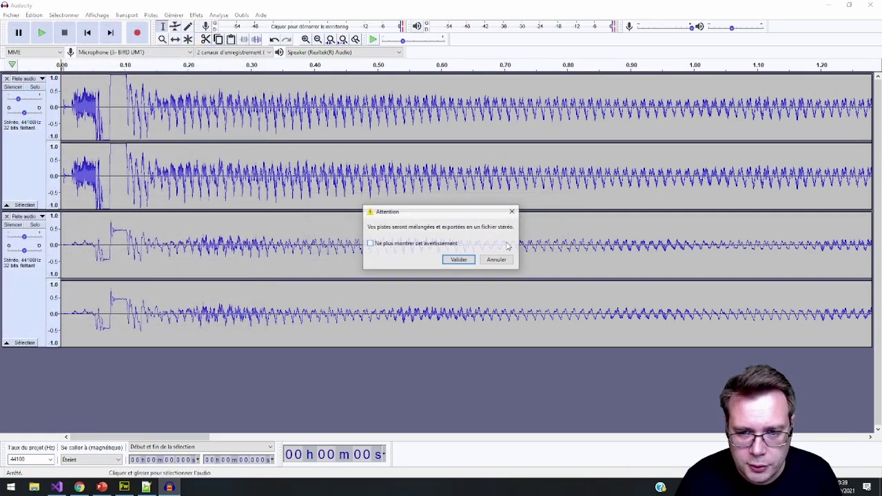
left_click(459, 259)
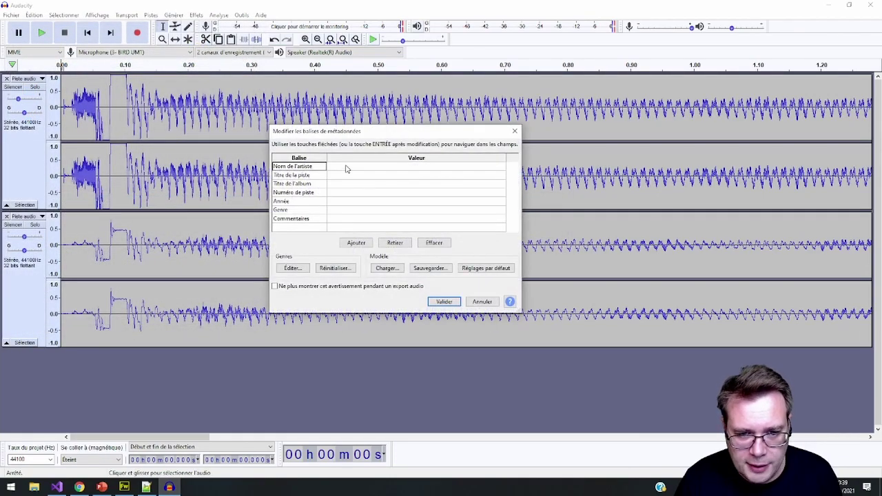
Set the artist name metadata to Les Moulins du Dev and complete the export
left_click(347, 167)
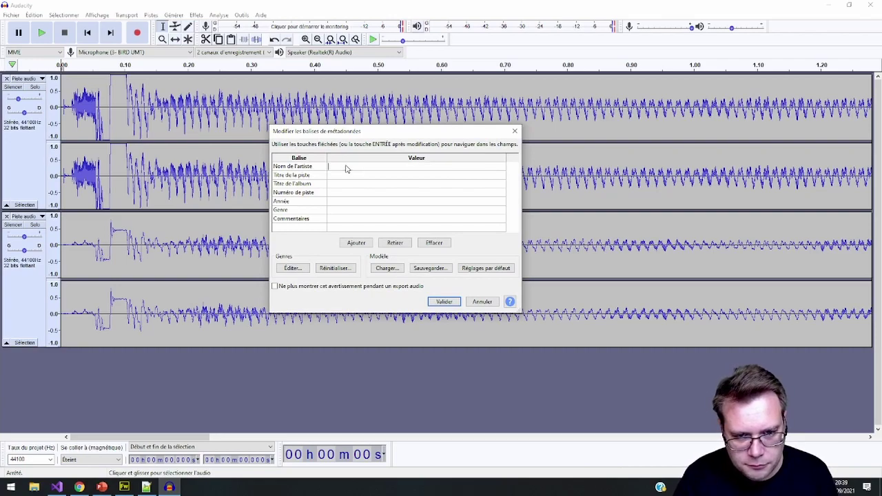
type("Les Moulins du Dev")
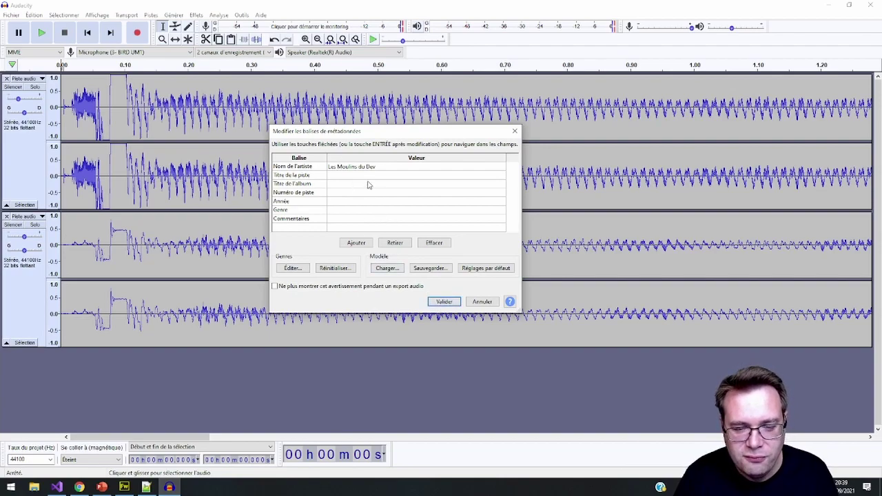
left_click(444, 302)
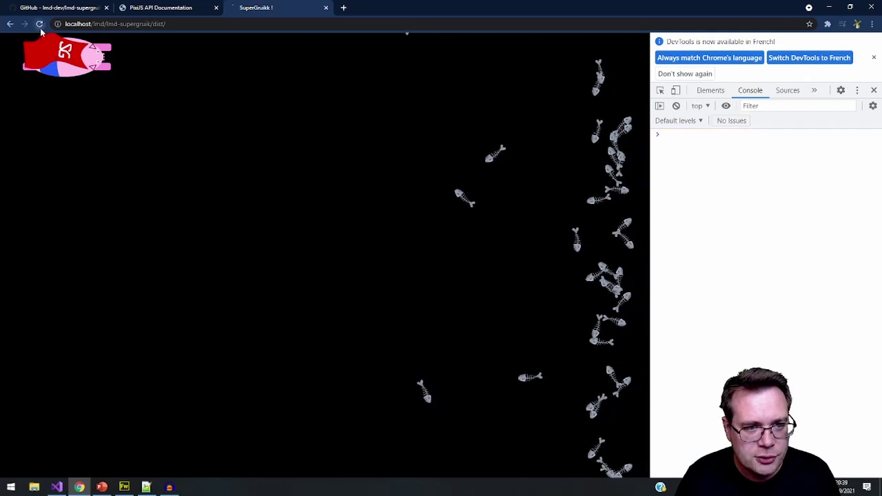
Switch to Chrome, reload the SuperGruik game and fire the laser to test the trimmed sound
left_click(297, 183)
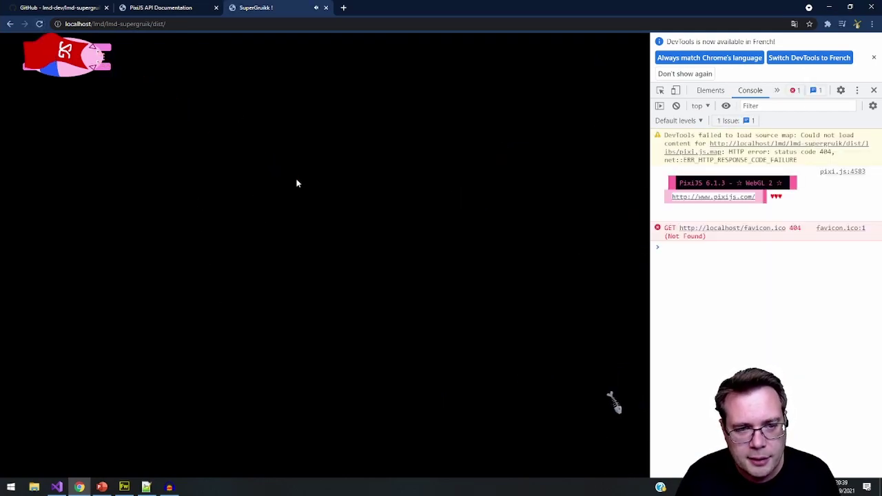
left_click(297, 183)
Switch to Visual Studio and start a this._laserSound.preload statement below the src assignment in the SuperGruik constructor
key("alt+Tab")
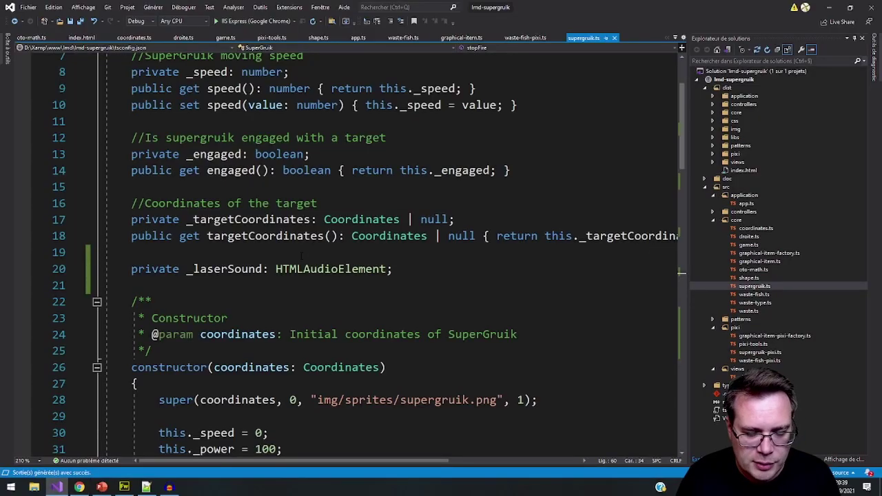
scroll(243, 293, "up", 2)
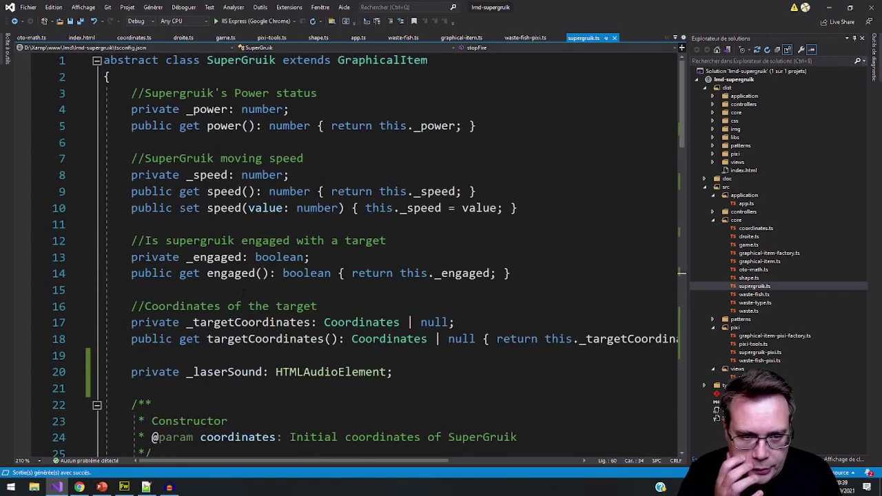
scroll(242, 293, "down", 7)
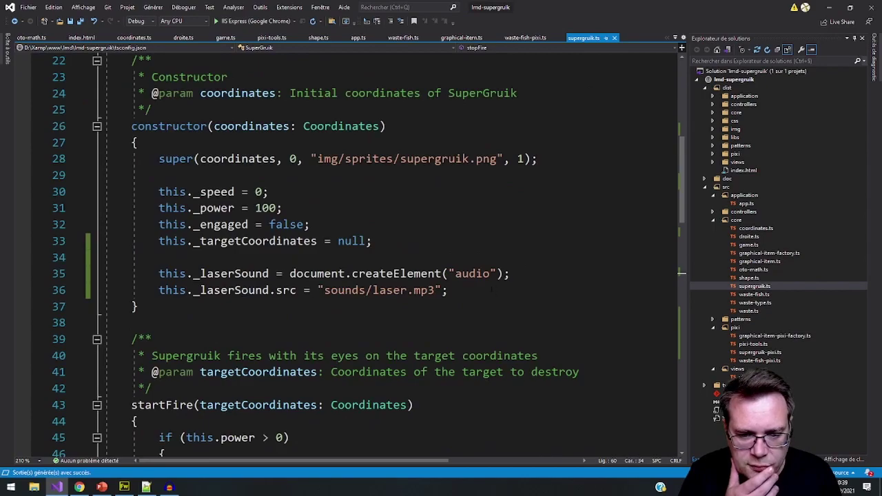
left_click(492, 290)
key("Return")
type("this.")
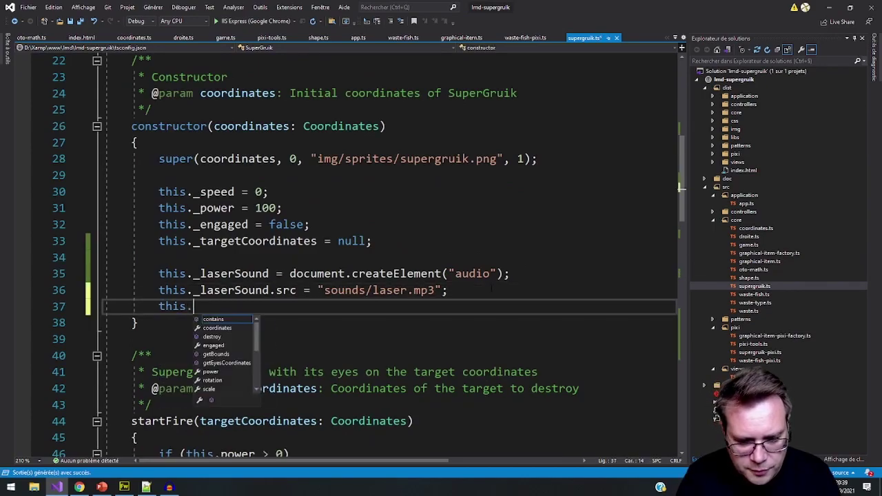
type("_l")
key("Tab")
type(".p")
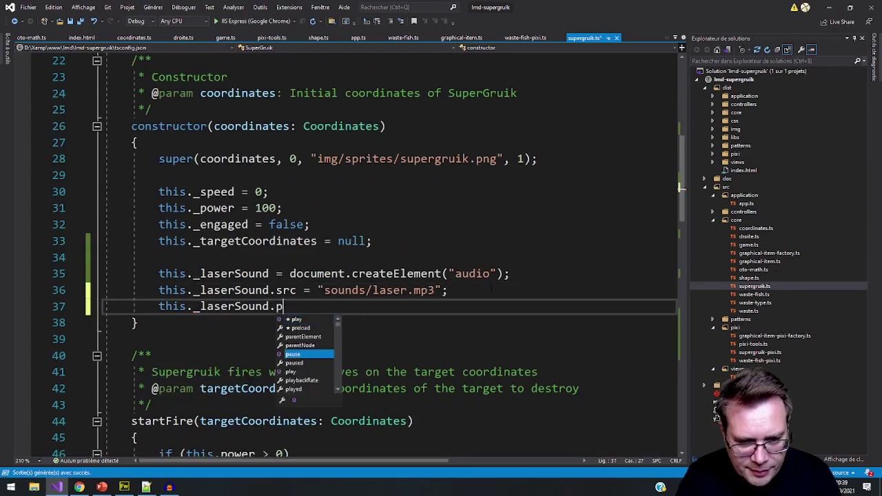
type("r")
key("Tab")
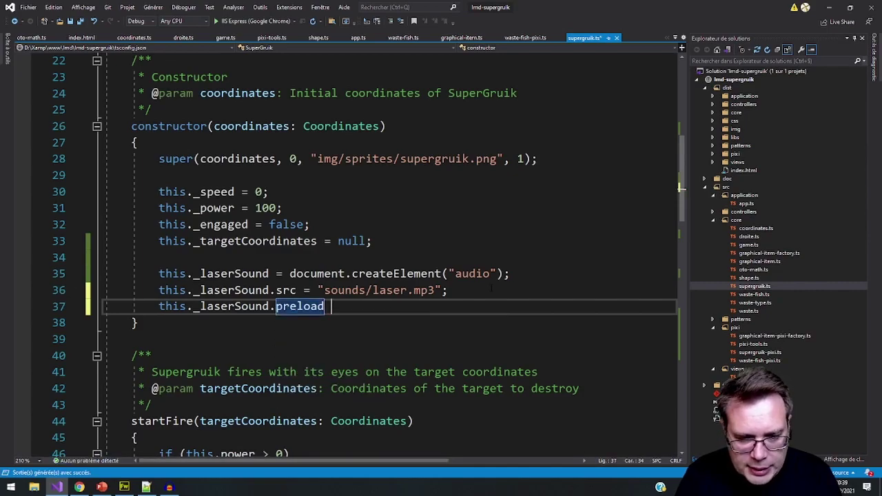
type("=")
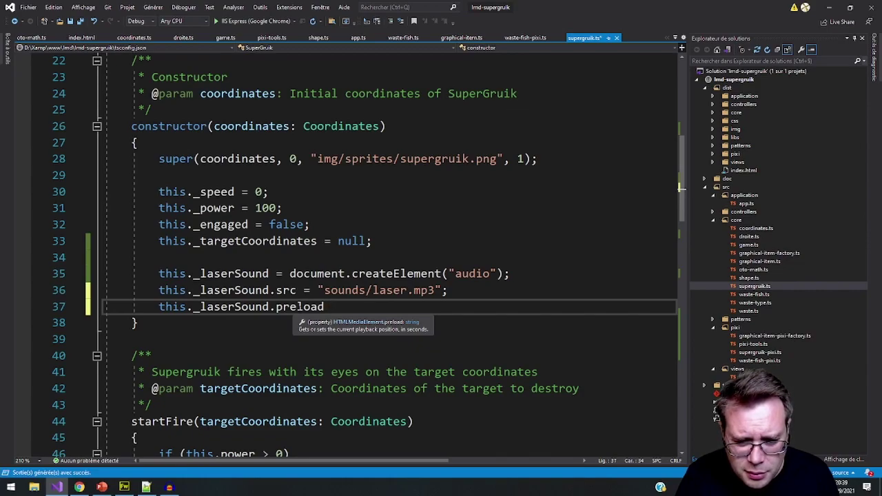
Search in a new Chrome tab for "htmlaudioelement preload" and read the allowed attribute values on the W3Schools audio preload page
left_click(79, 488)
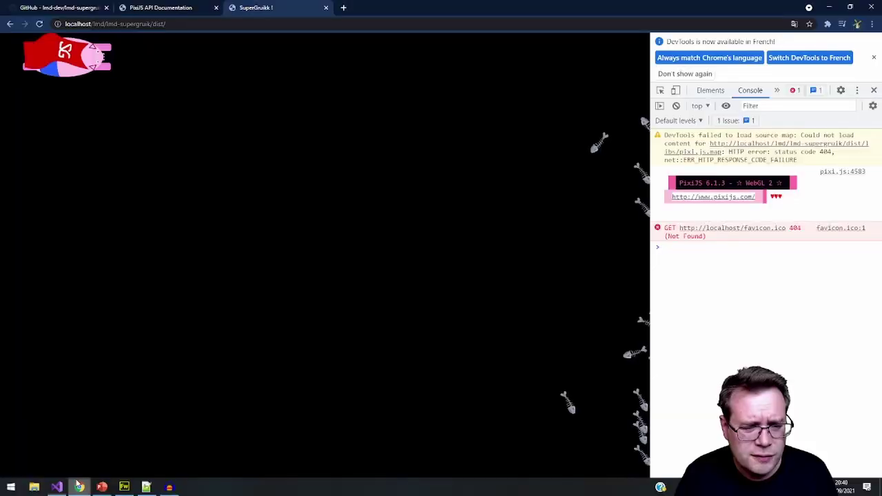
left_click(343, 7)
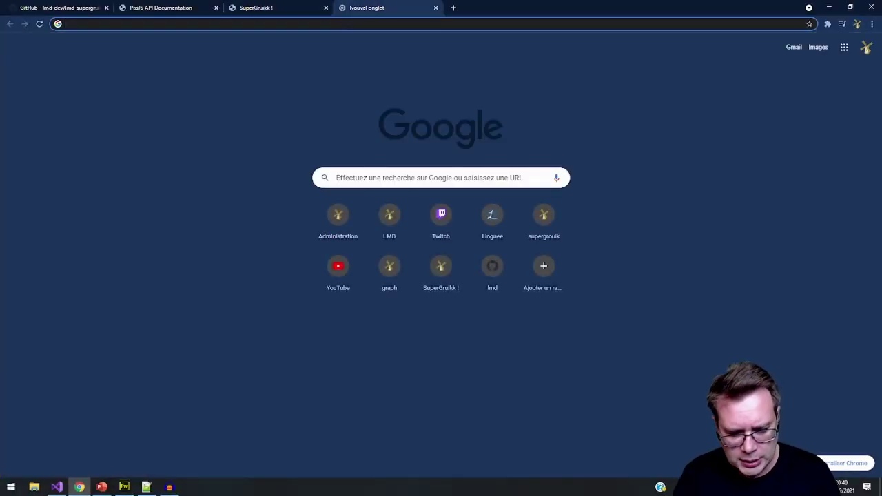
type("htmlaudioelemen")
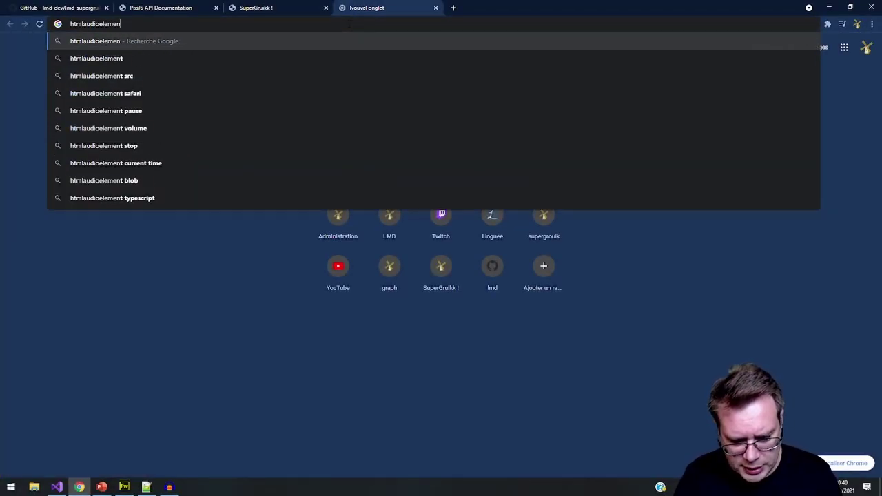
type("t preload")
key("Return")
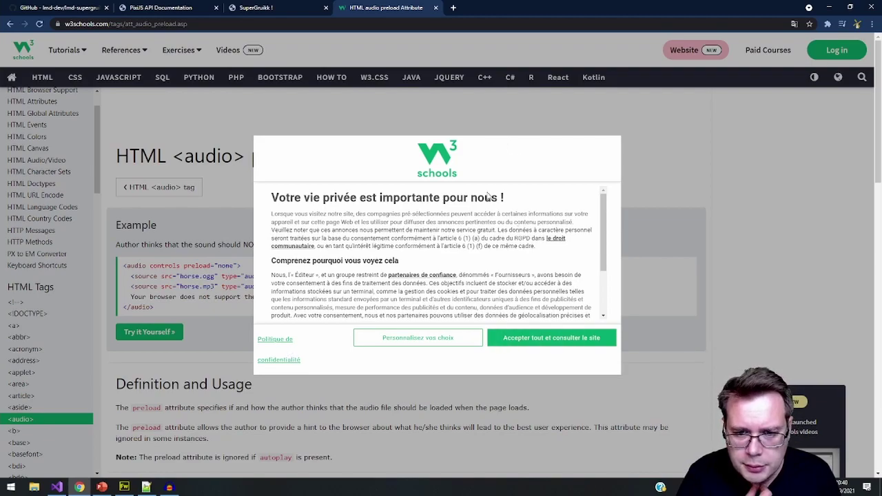
left_click(511, 338)
scroll(338, 328, "down", 3)
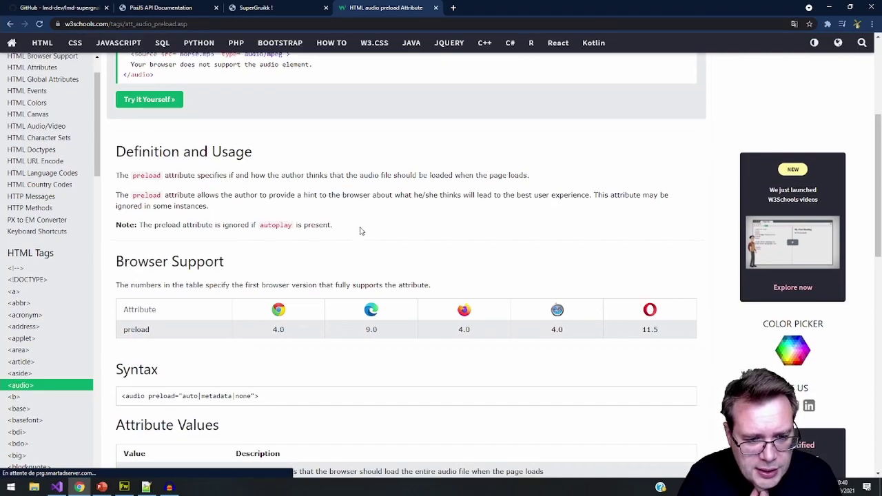
scroll(359, 231, "down", 4)
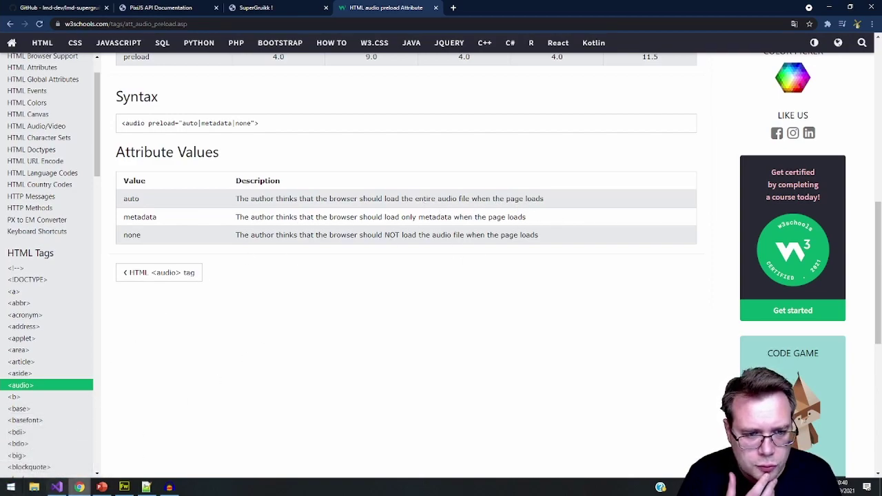
Switch back to Visual Studio, complete the laser sound's preload statement with the value "auto" and save supergruik.ts
left_click(57, 487)
type("= \"auto\"")
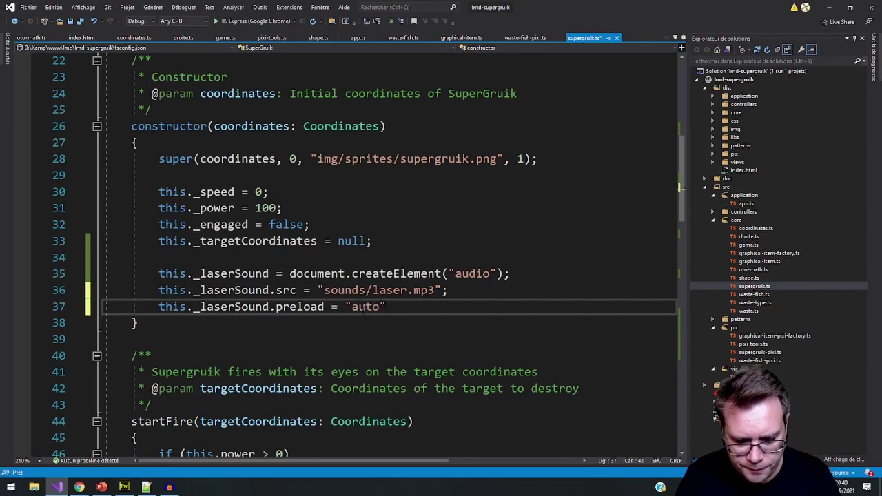
Switch to Chrome, reload the SuperGruik game and fire at three different points to test the preloaded laser sound
key("alt+Tab")
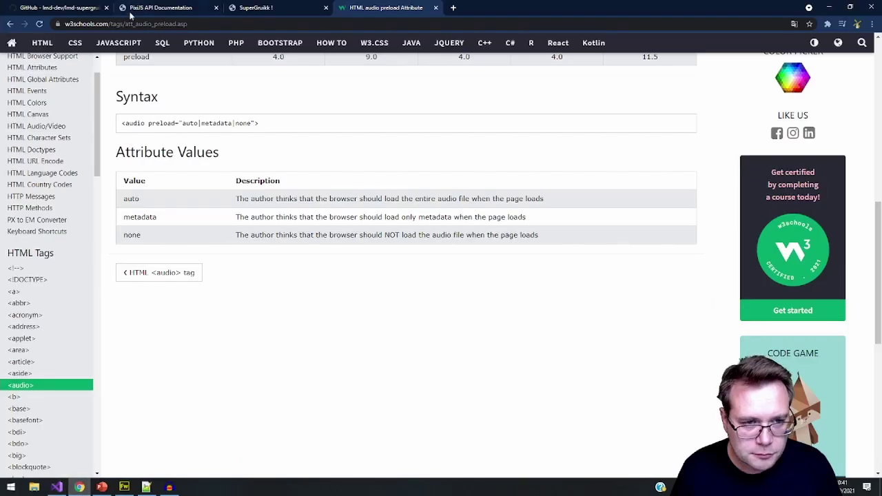
left_click(256, 7)
left_click(38, 25)
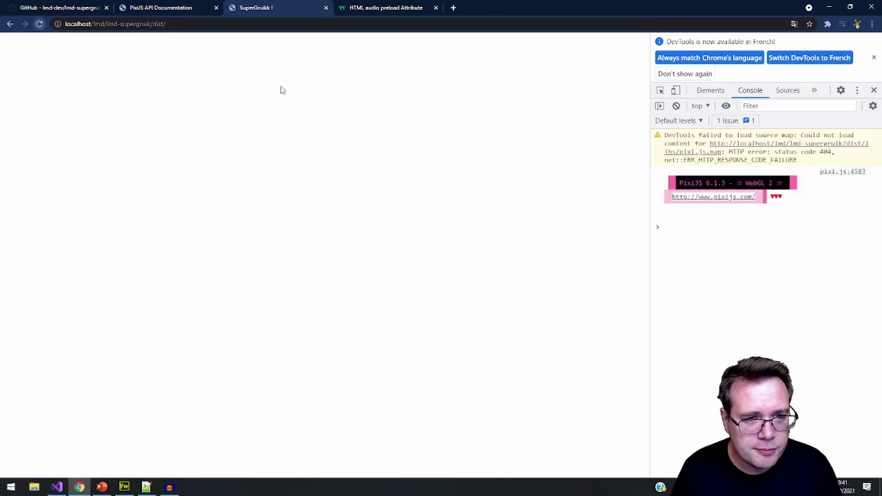
left_click(294, 197)
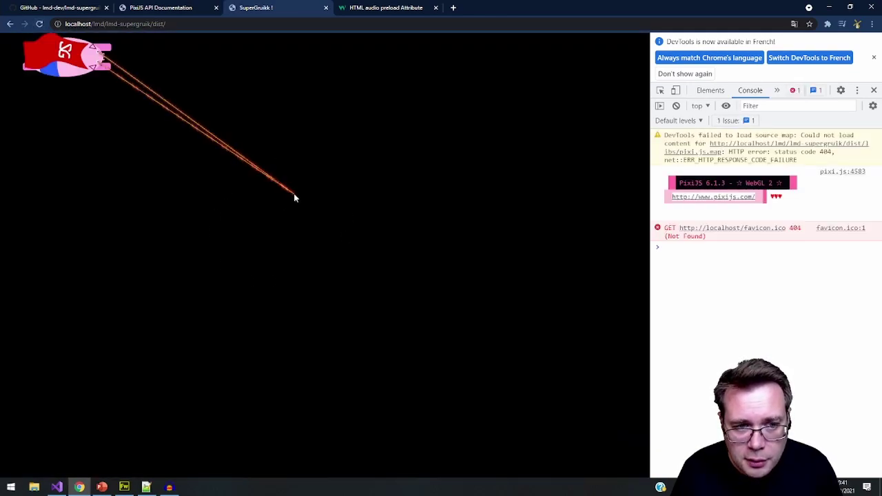
left_click(364, 117)
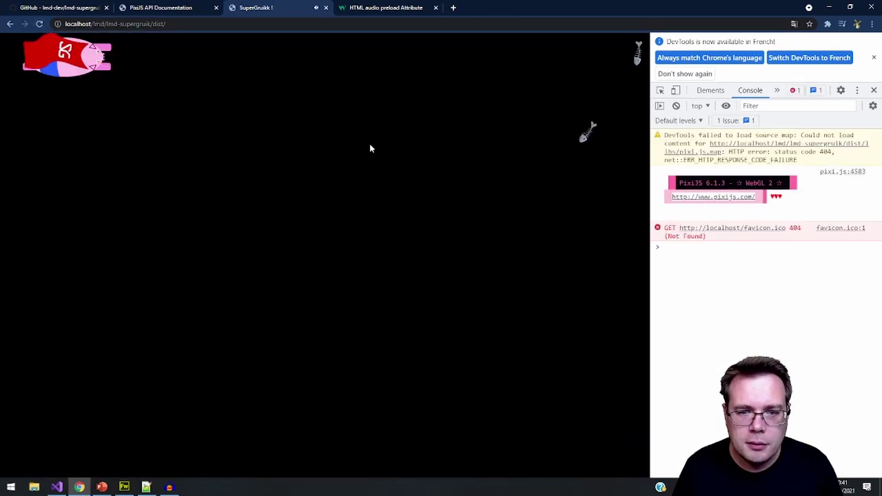
left_click(353, 255)
Switch to Visual Studio and start a this._laserSound. statement in startFire, directly above the play() call
left_click(57, 488)
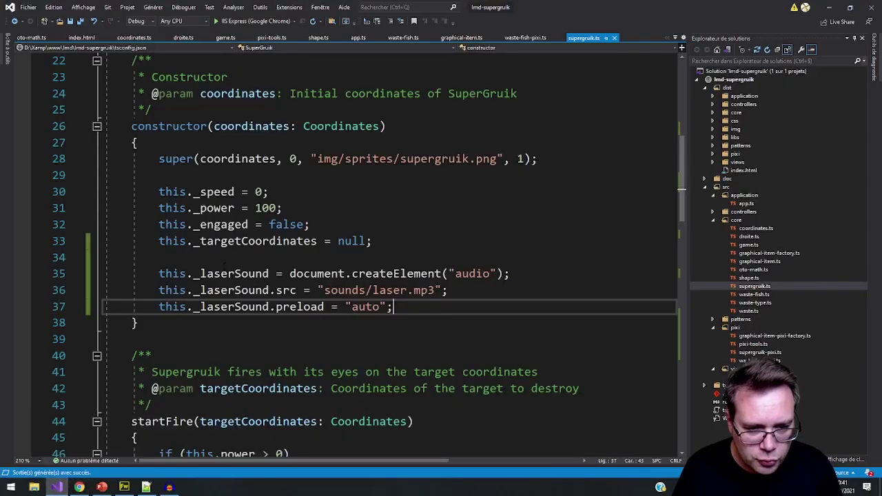
scroll(304, 361, "down", 4)
scroll(302, 361, "down", 7)
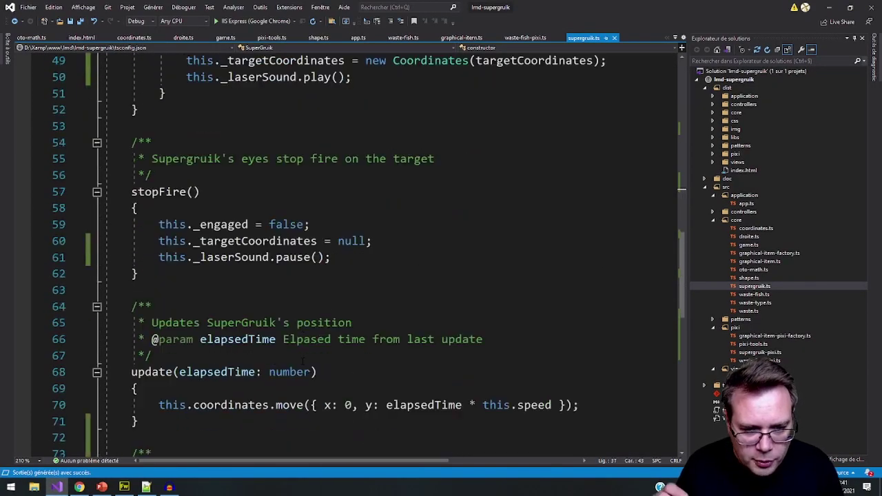
scroll(302, 361, "down", 5)
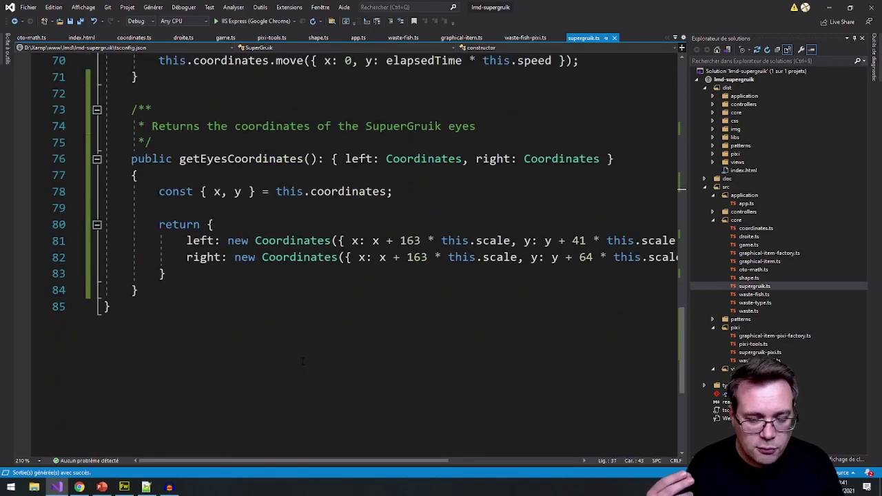
scroll(302, 361, "up", 8)
scroll(301, 362, "up", 2)
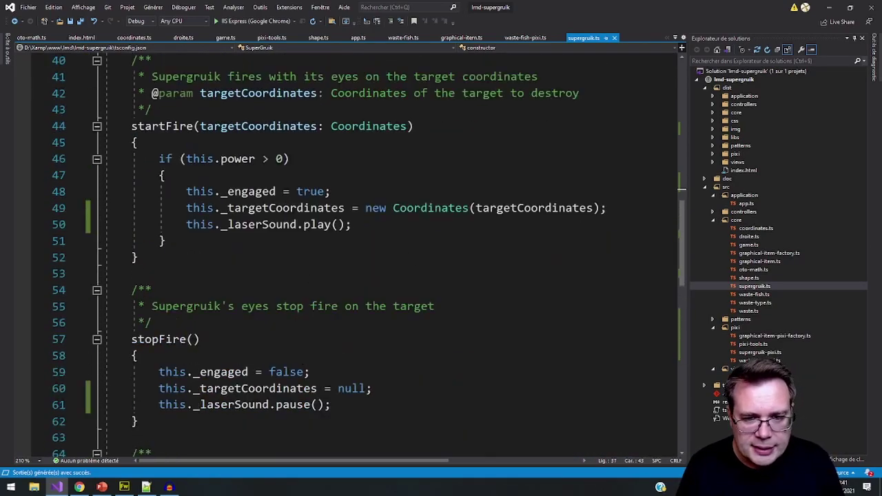
left_click(606, 207)
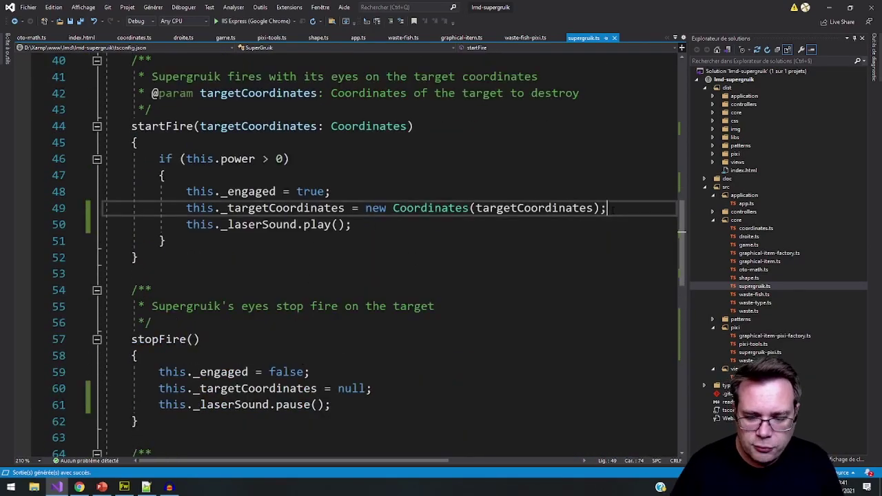
key("Return")
type("this")
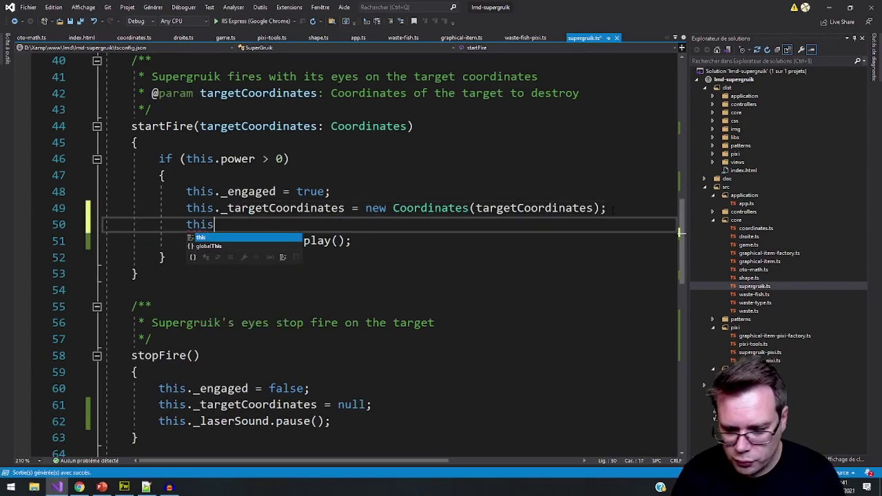
type("._laserSound.")
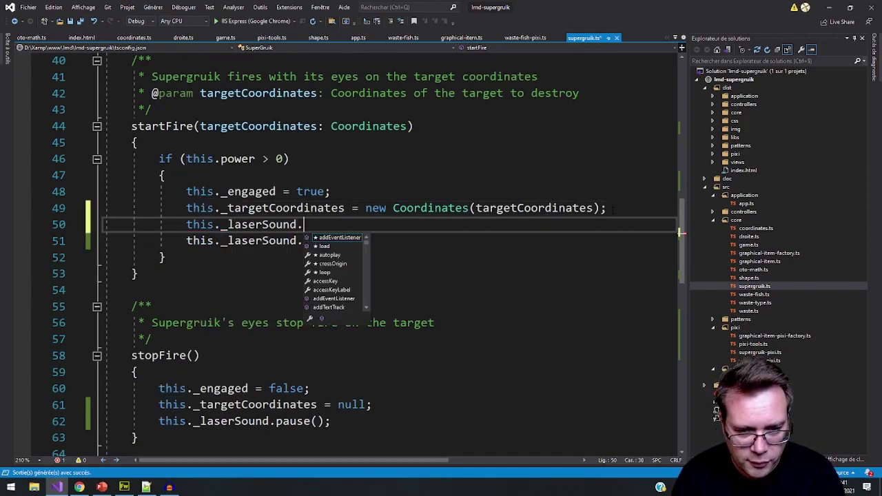
Look through the suggested _laserSound members, including those matching "se" and "p", for one that rewinds the sound
type("se")
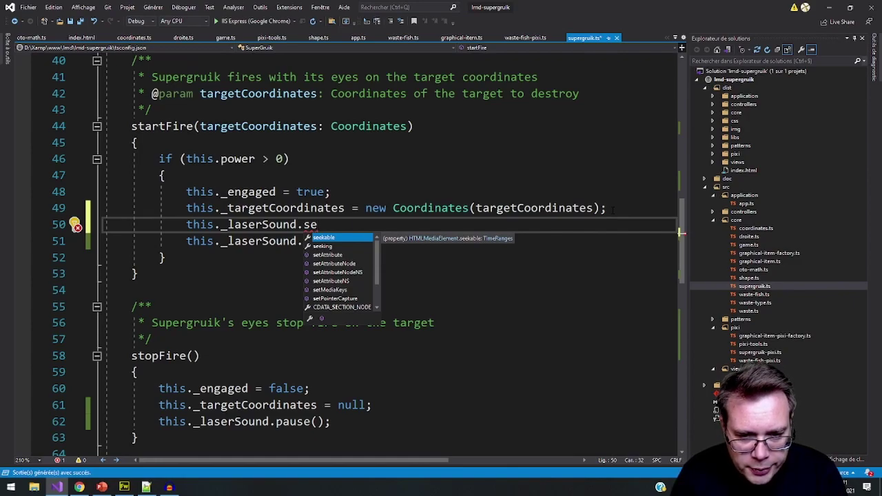
key("BackSpace")
key("BackSpace")
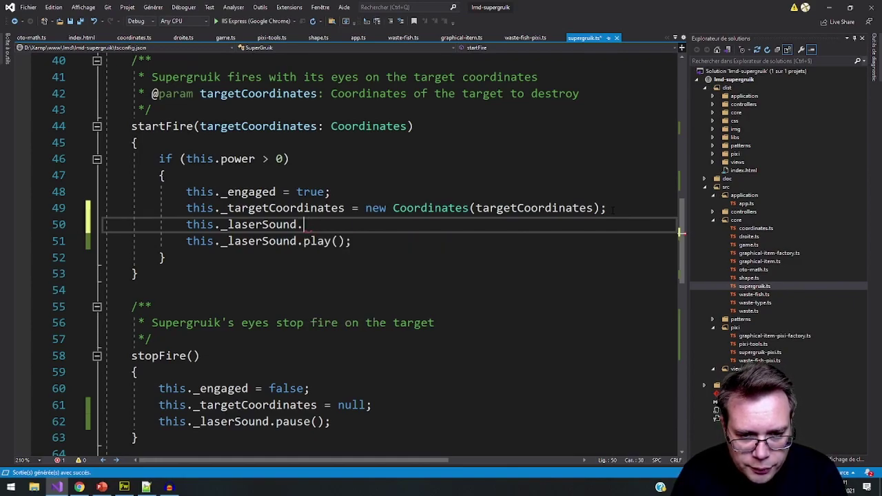
key("ctrl+space")
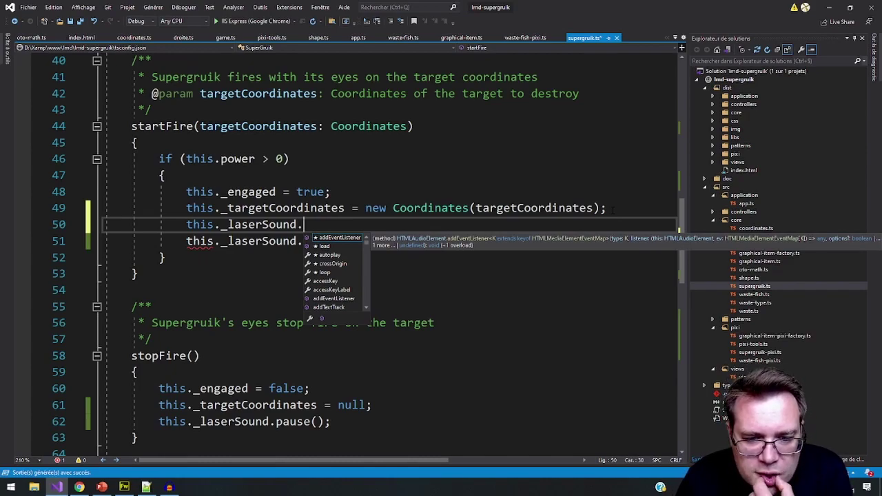
key("Down")
key("Down")
key("Down")
key("Down")
key("Down")
key("Down")
key("Down")
key("Down")
key("Down")
key("Down")
key("Down")
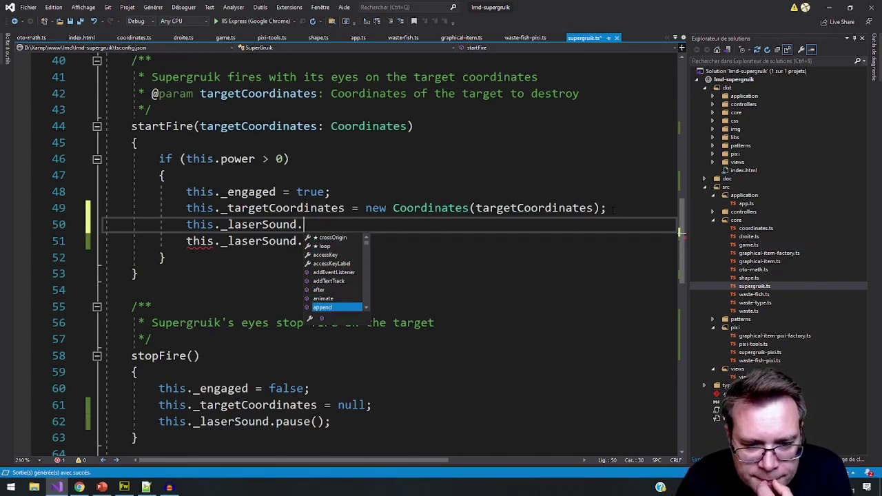
type("p")
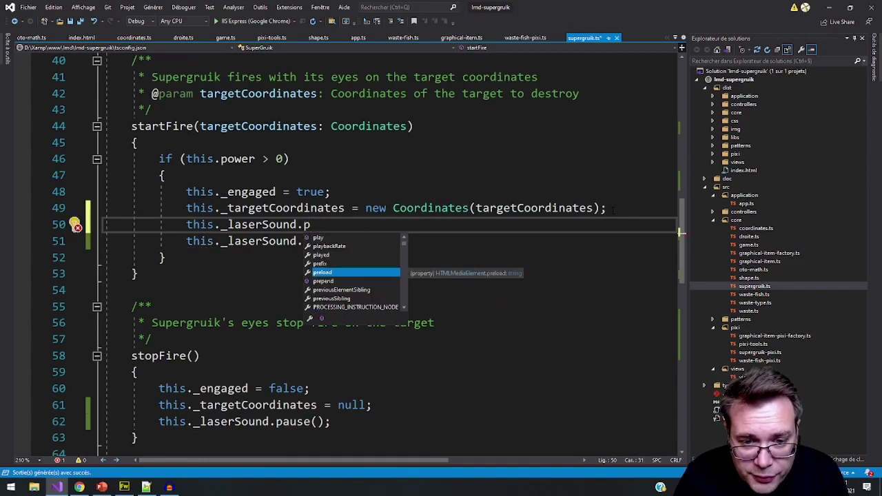
type("o")
key("BackSpace")
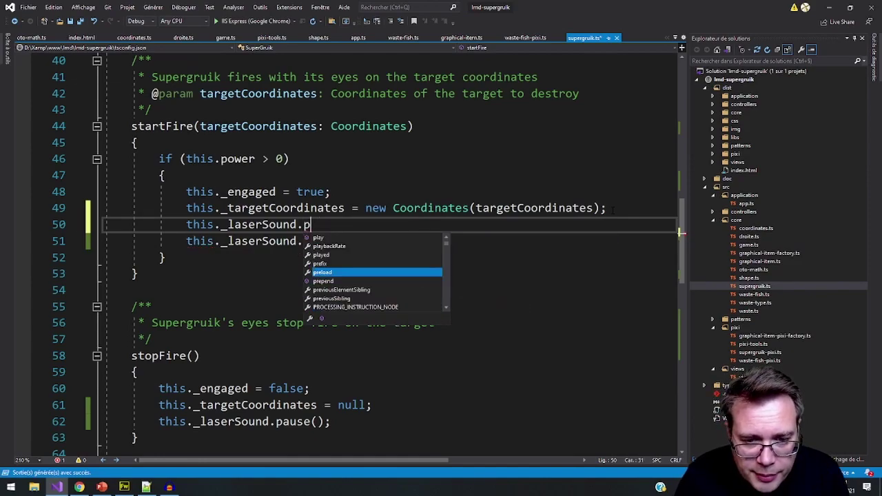
key("BackSpace")
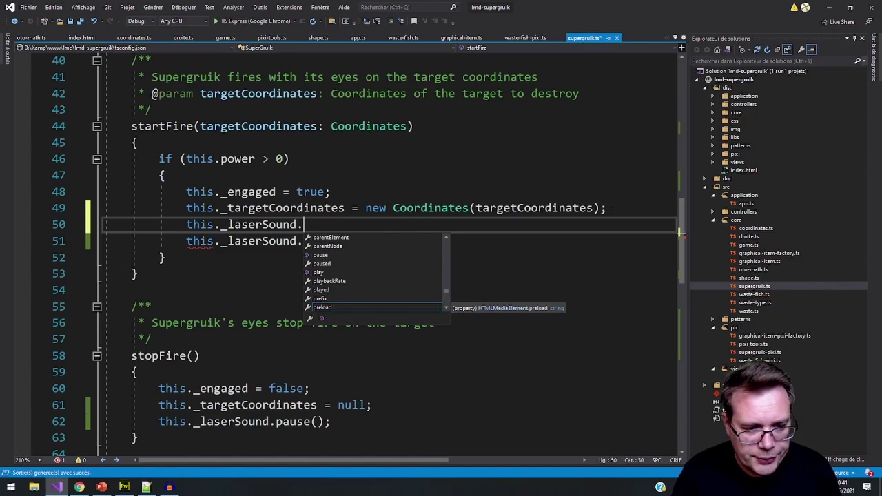
Switch to Chrome, search for "html audio back to start" and read the accepted answer of the Stack Overflow question "HTML5 audio start over"
left_click(79, 487)
left_click(386, 8)
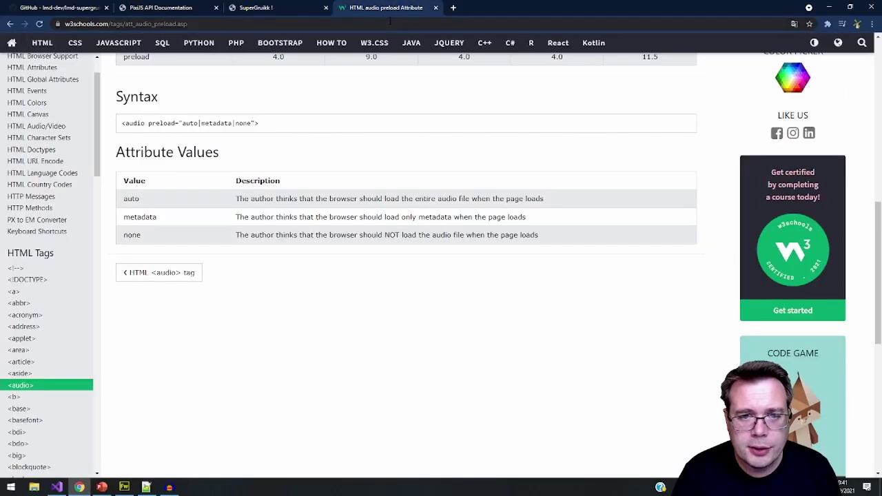
left_click(390, 22)
type("html")
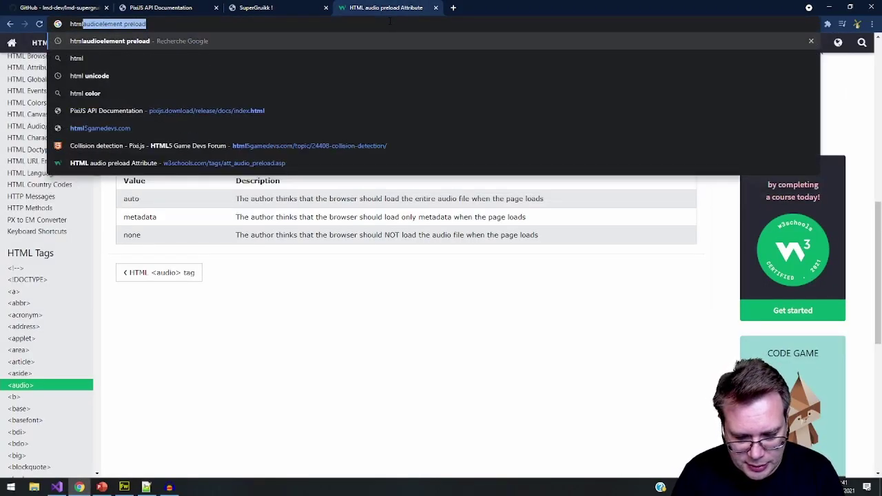
type(" audio ")
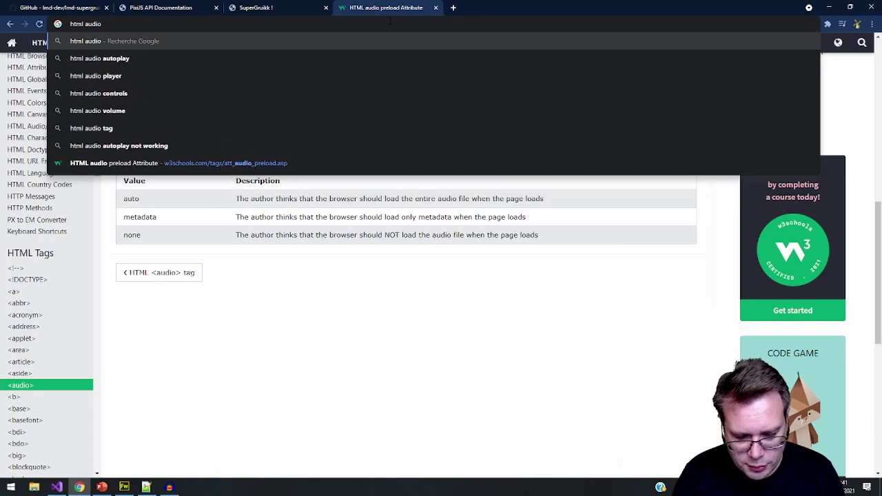
type("bac")
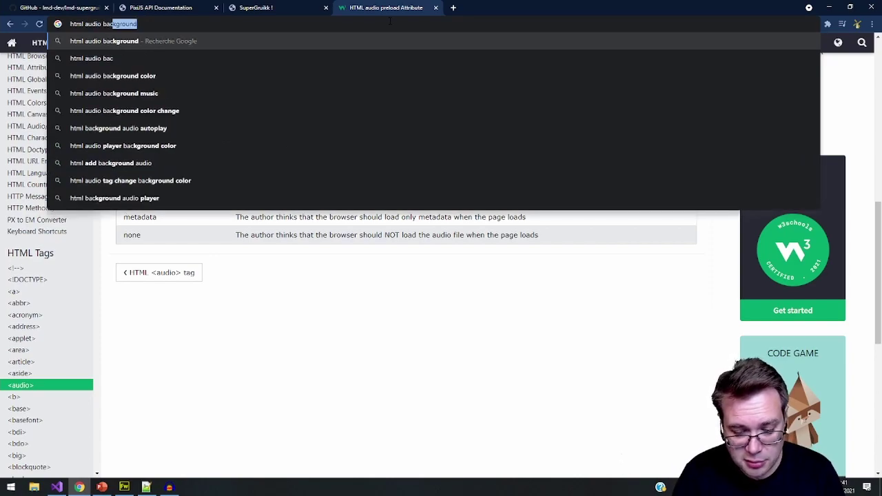
type("k to")
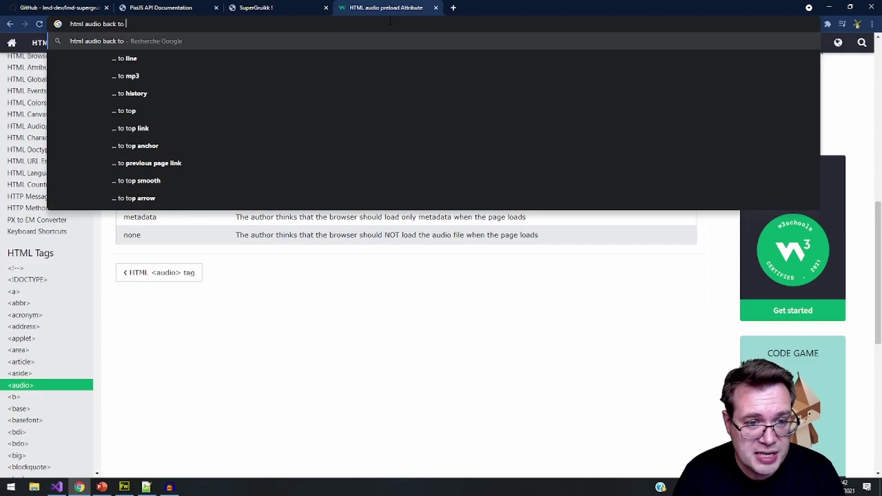
type(" start")
key("Return")
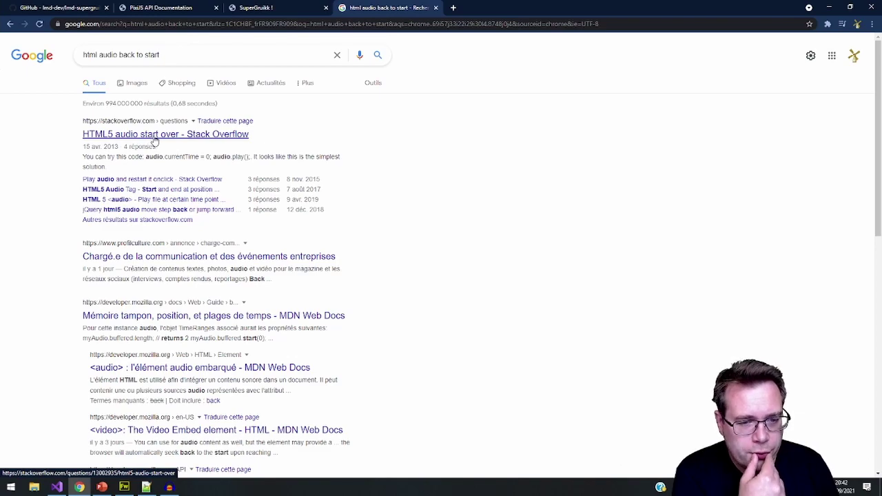
left_click(154, 140)
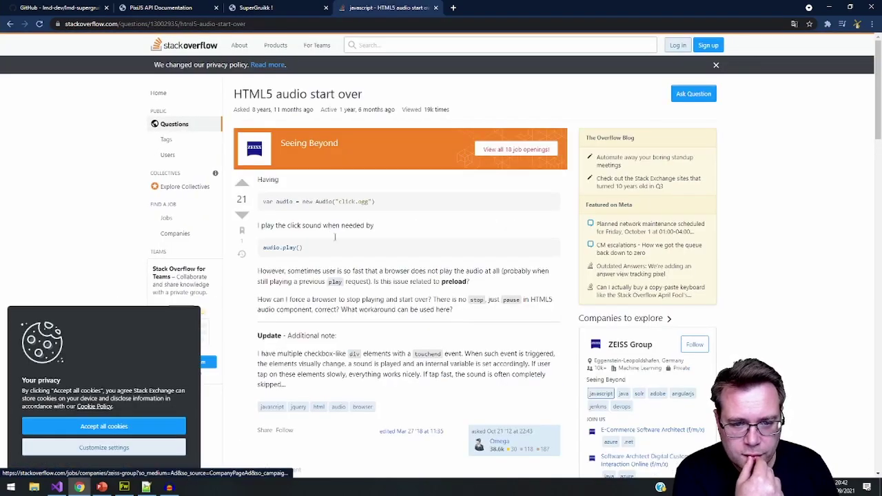
scroll(348, 262, "down", 3)
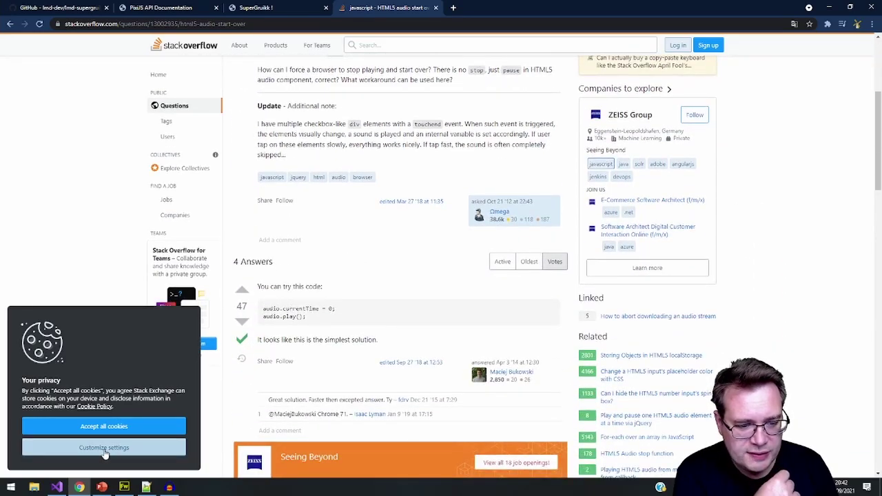
Switch back to Visual Studio, complete the statement as this._laserSound.currentTime = 0; and save supergruik.ts
left_click(57, 486)
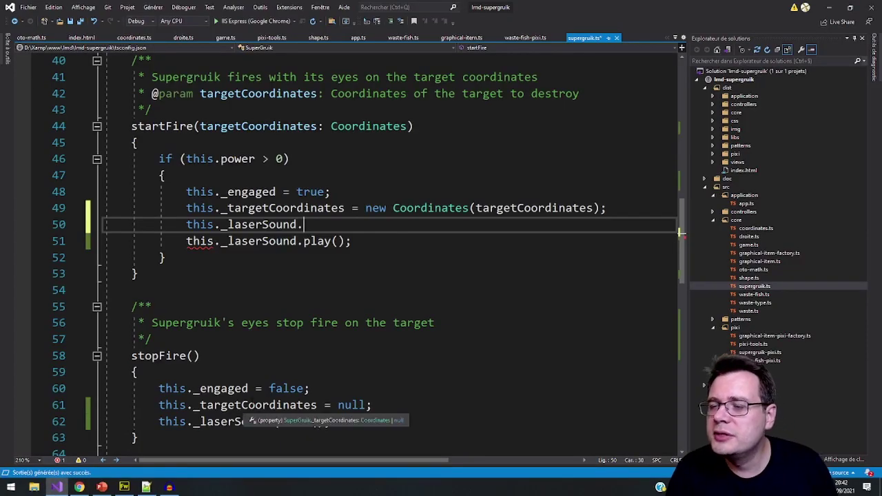
type("curre")
key("Down")
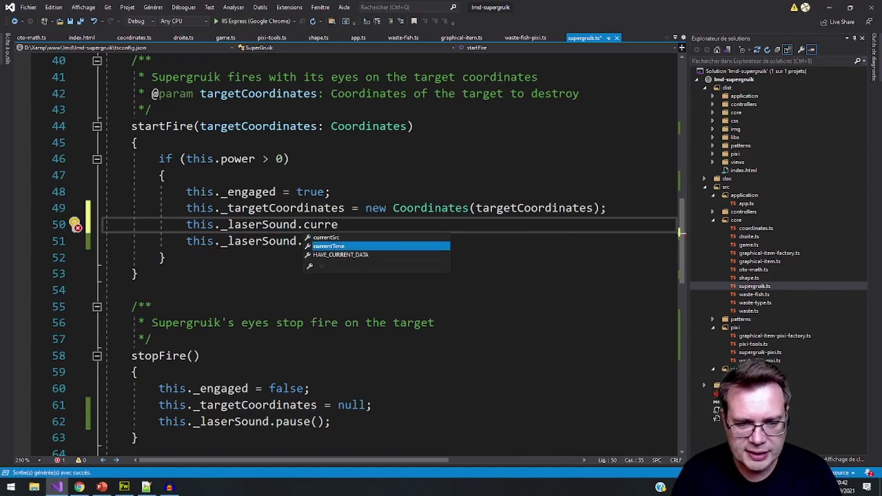
key("Tab")
type("= 0")
key("Left")
key("Left")
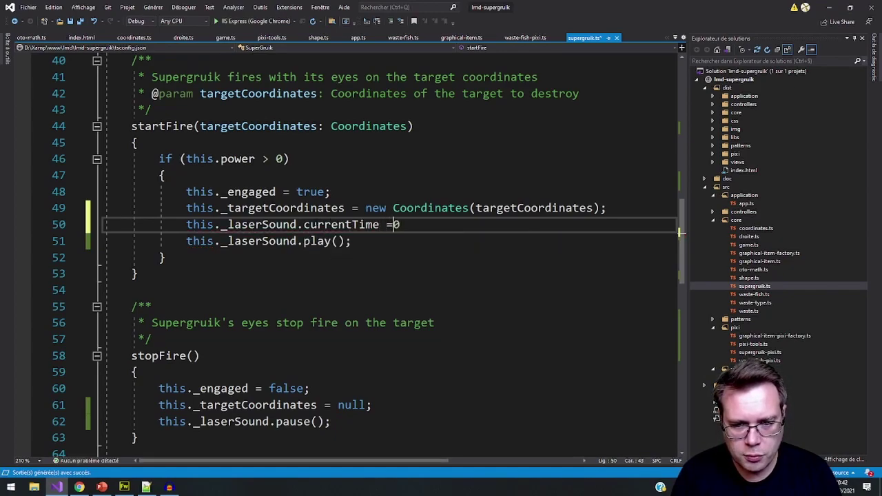
key("Right")
key("End")
type(";")
key("ctrl+s")
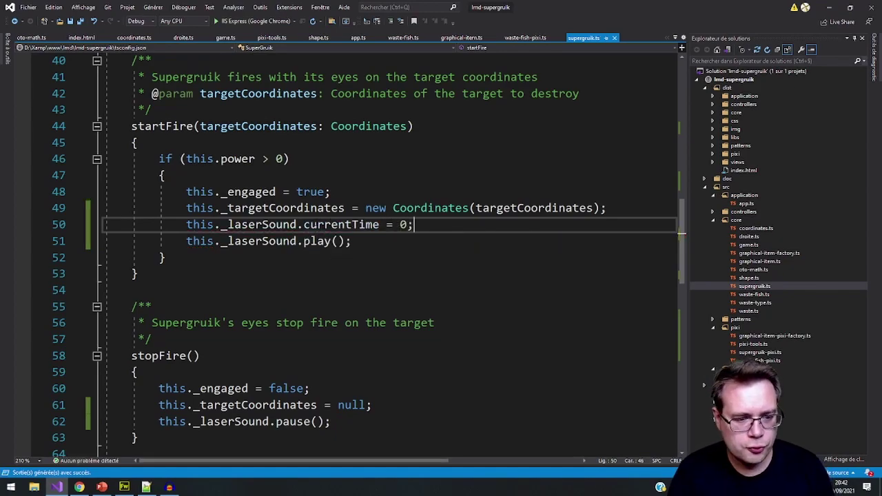
Switch to Chrome, reload the SuperGruik game and fire rapidly at many different points to test that the laser sound restarts with each shot
left_click(80, 487)
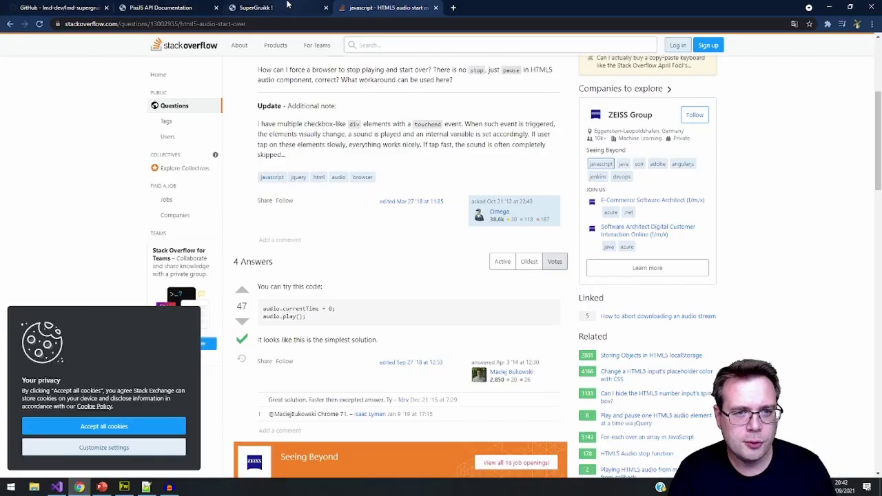
left_click(288, 7)
key("F5")
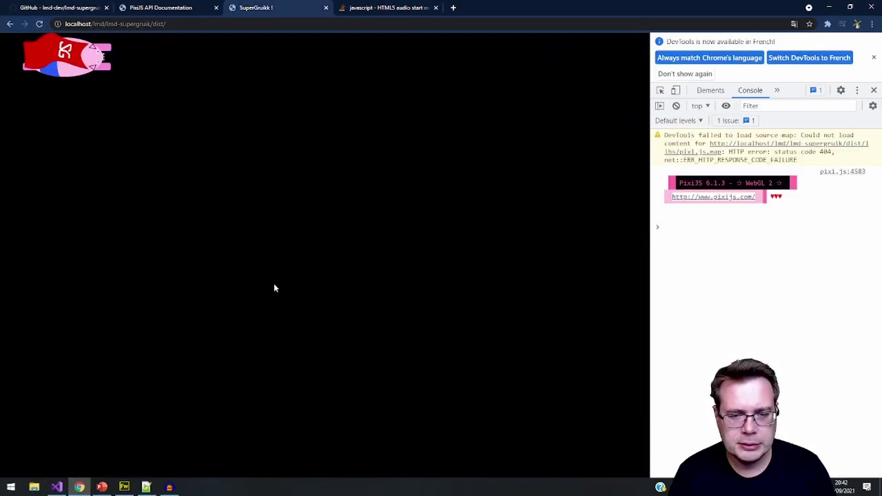
mouse_move(355, 190)
left_mouse_down()
mouse_move(378, 165)
mouse_move(380, 236)
left_mouse_up()
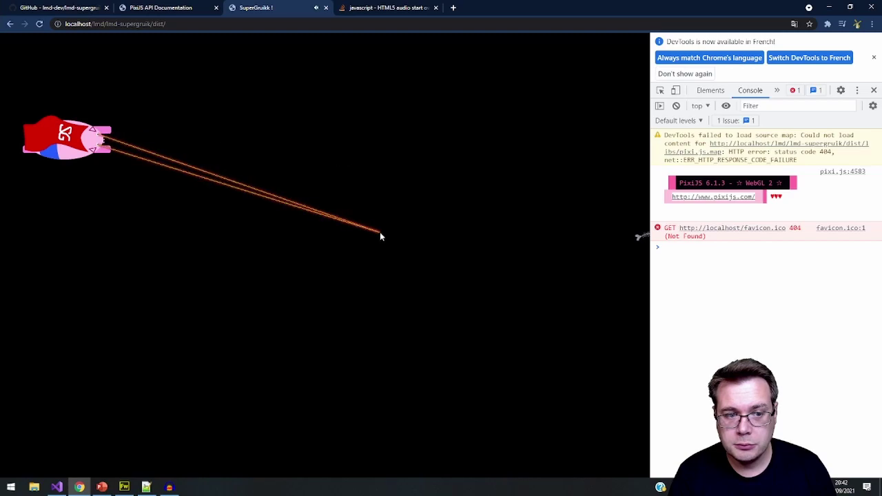
left_click(425, 144)
left_click(415, 250)
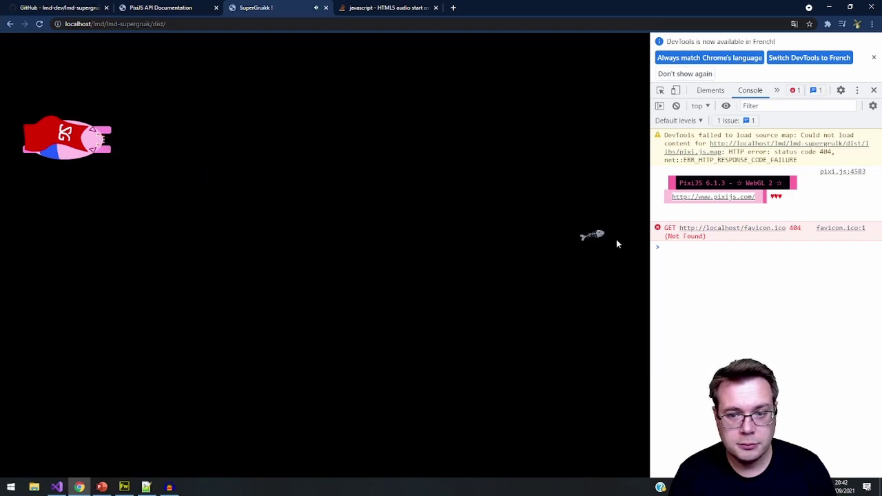
left_click(585, 230)
left_click(616, 352)
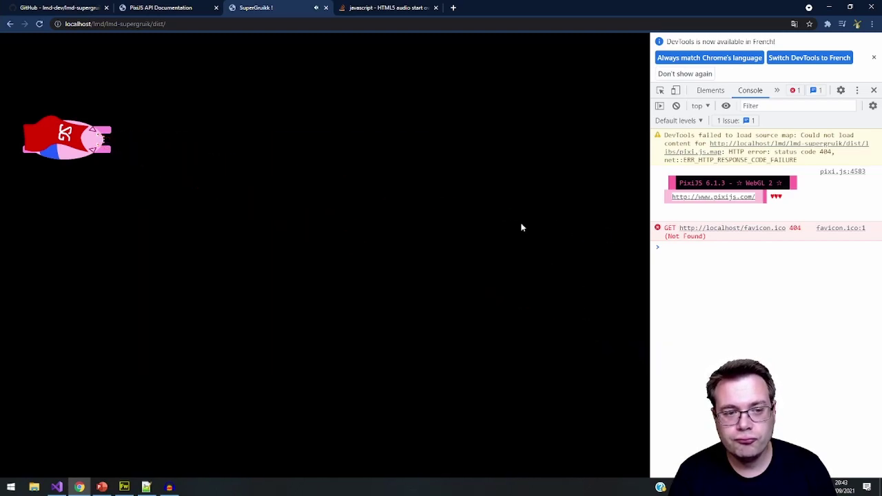
left_click(455, 124)
left_click(471, 294)
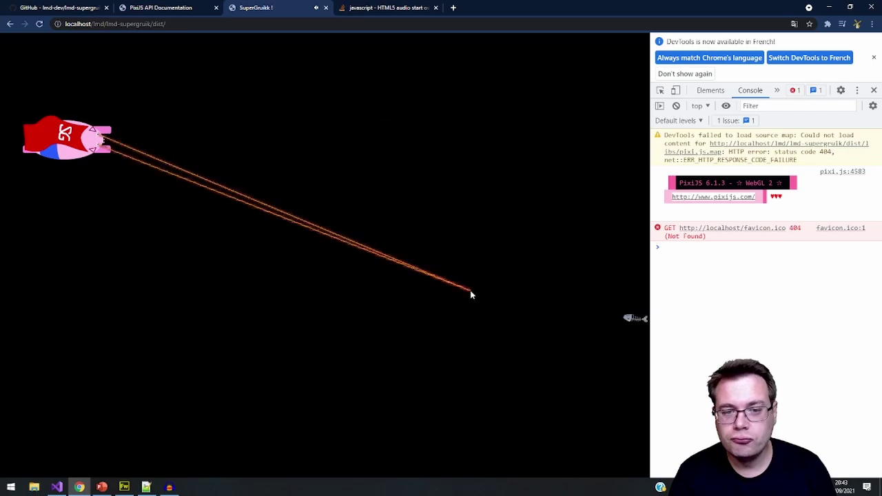
left_click(590, 312)
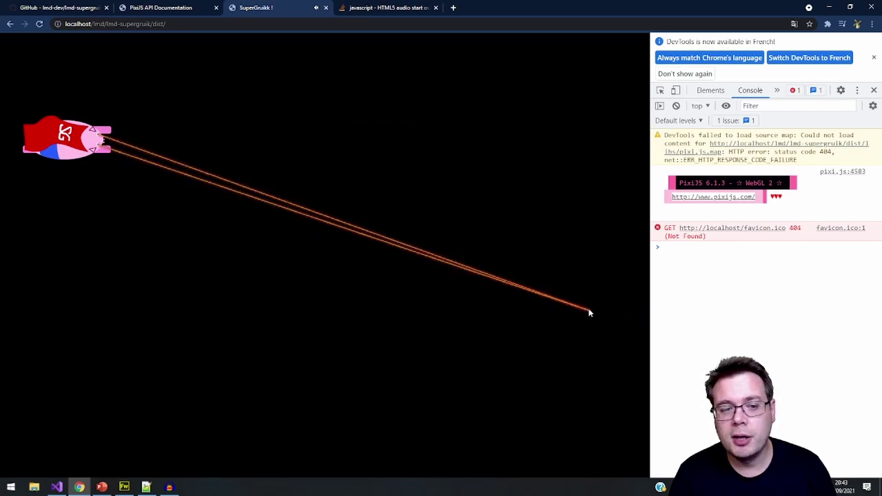
left_click(415, 109)
left_click(455, 297)
left_click(561, 418)
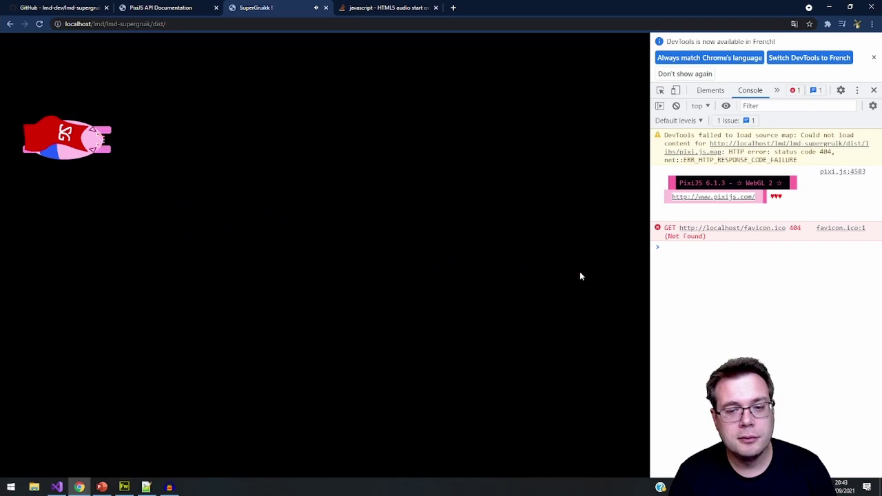
left_click(386, 212)
left_click(348, 353)
left_click(488, 165)
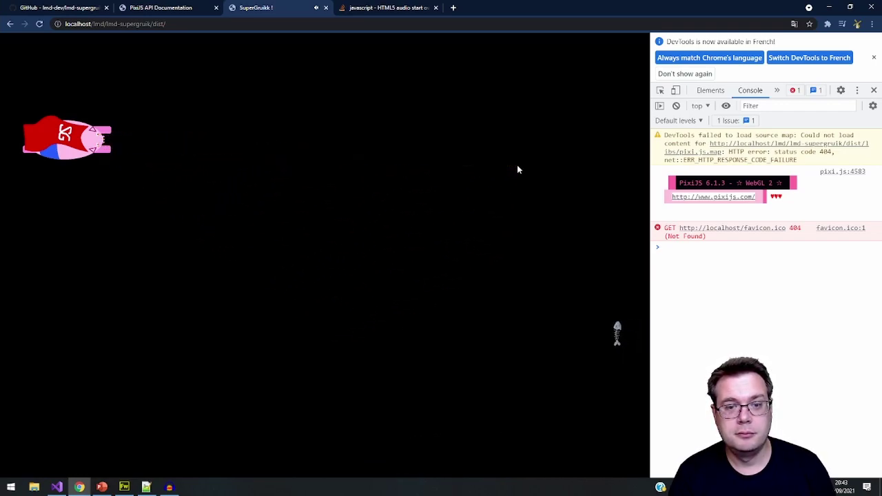
Keep firing at scattered points across the playfield in quick succession to check how the laser sound responds to repeated shots
left_click(416, 141)
left_click(536, 348)
left_click(343, 297)
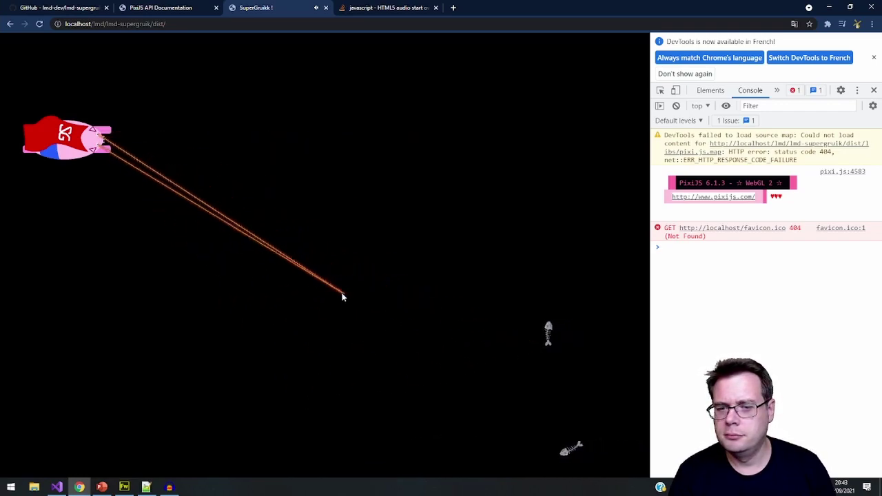
left_click(451, 129)
left_click(550, 308)
left_click(453, 441)
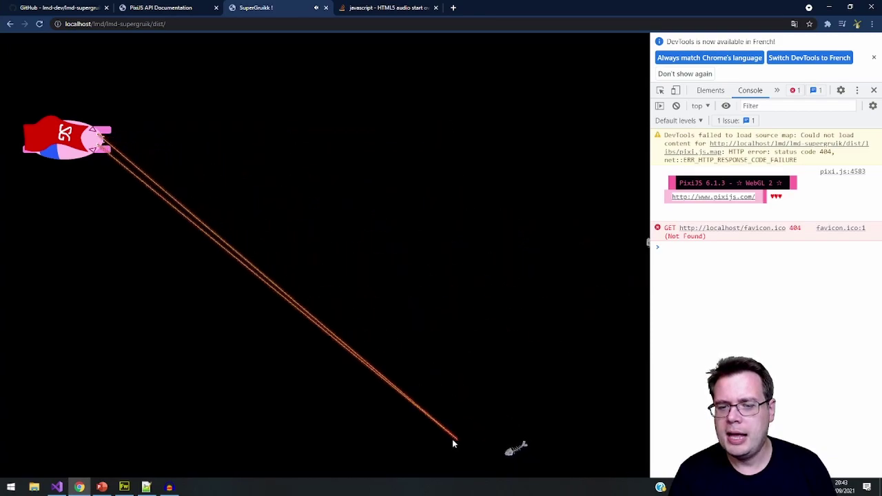
left_click(473, 399)
left_click(498, 310)
left_click(301, 240)
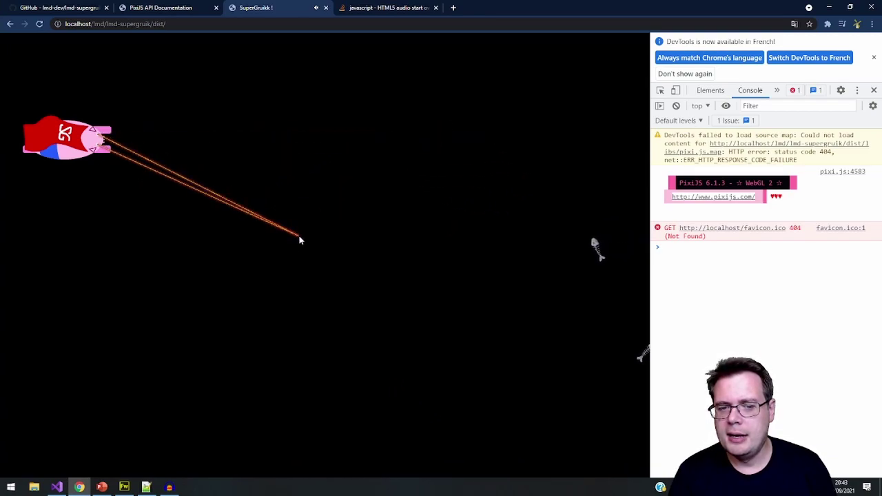
left_click(430, 100)
left_click(394, 370)
left_click(508, 144)
left_click(531, 273)
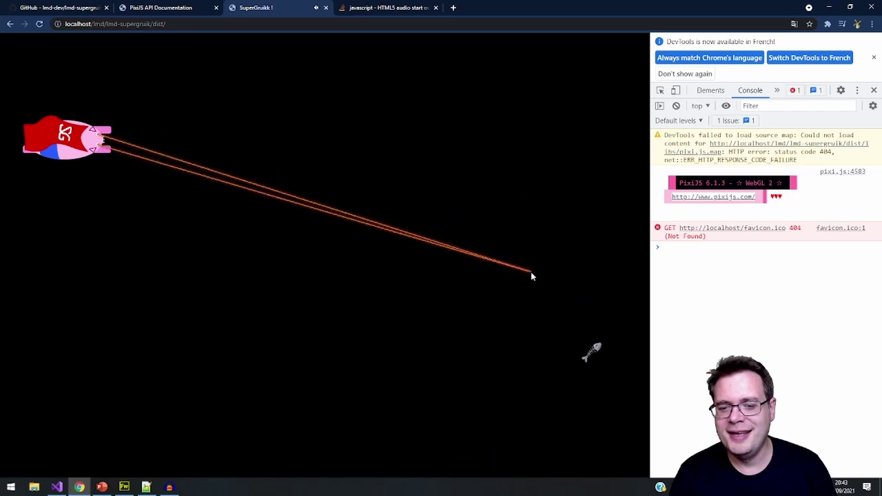
left_click(531, 319)
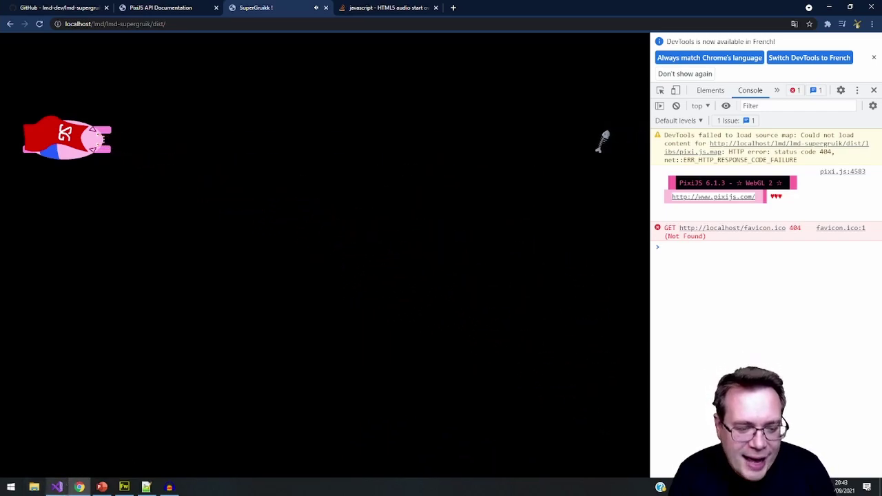
Switch to Visual Studio and review the laser sound code in supergruik.ts, from the constructor through startFire, stopFire and getEyesCoordinates
mouse_move(59, 491)
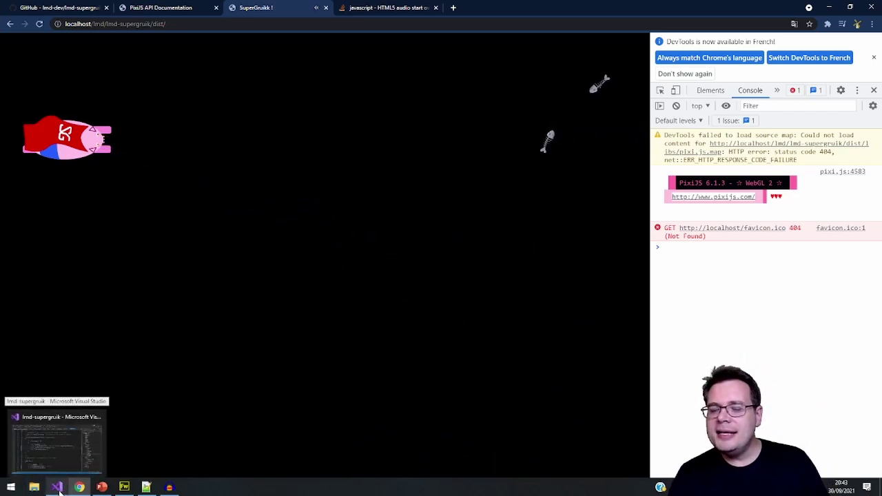
left_click(55, 445)
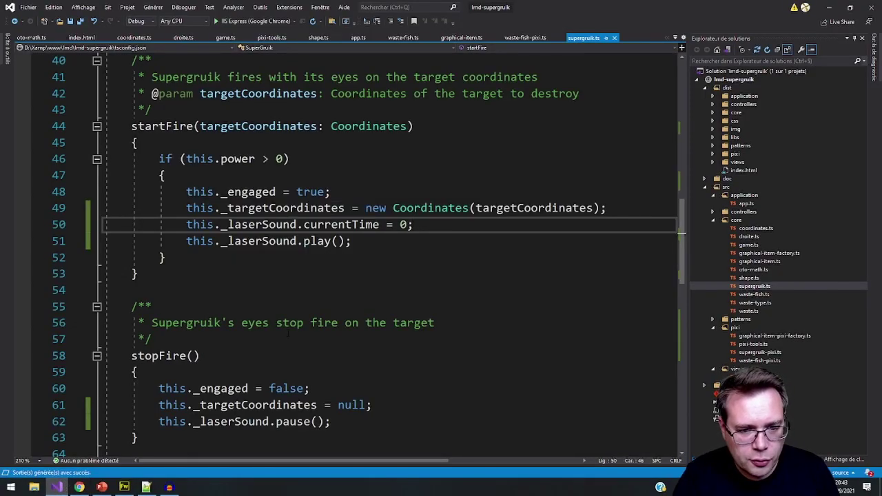
scroll(208, 291, "up", 6)
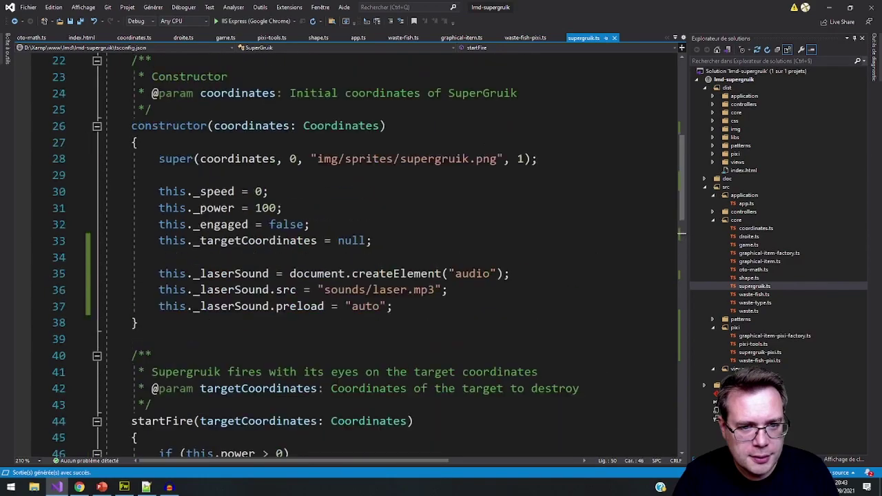
scroll(208, 291, "down", 1)
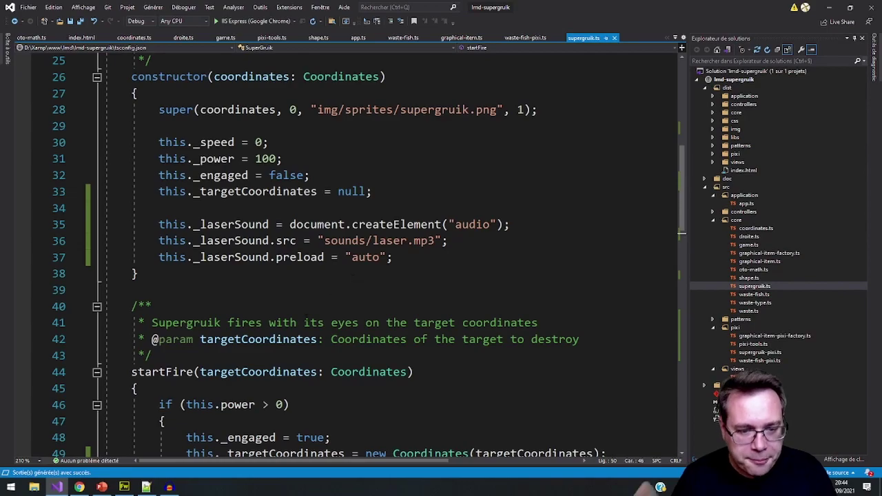
scroll(386, 255, "down", 8)
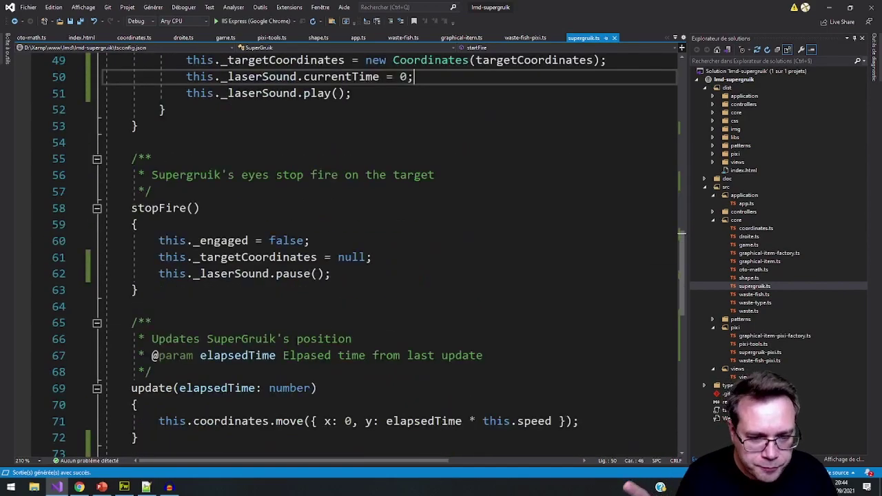
scroll(386, 255, "down", 3)
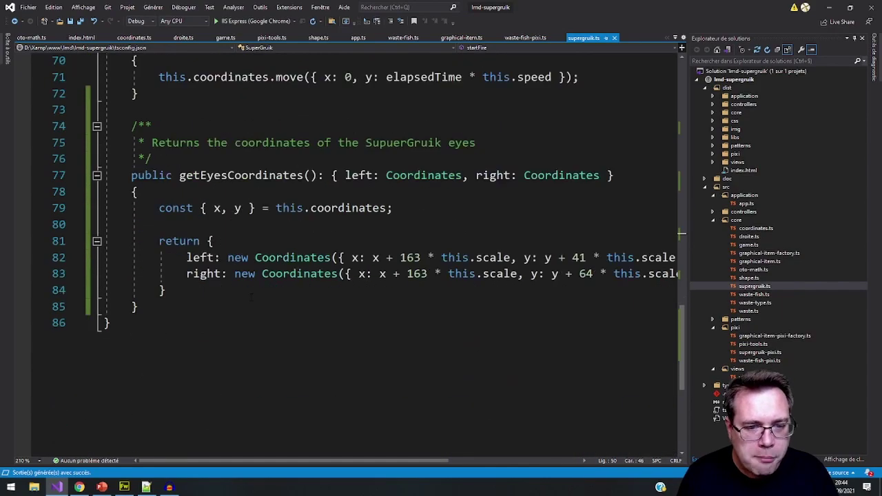
scroll(251, 297, "up", 10)
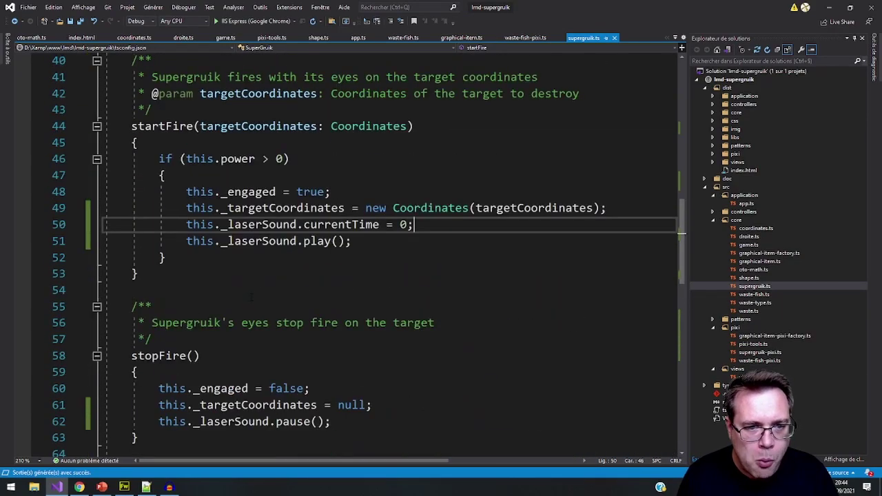
scroll(251, 297, "up", 1)
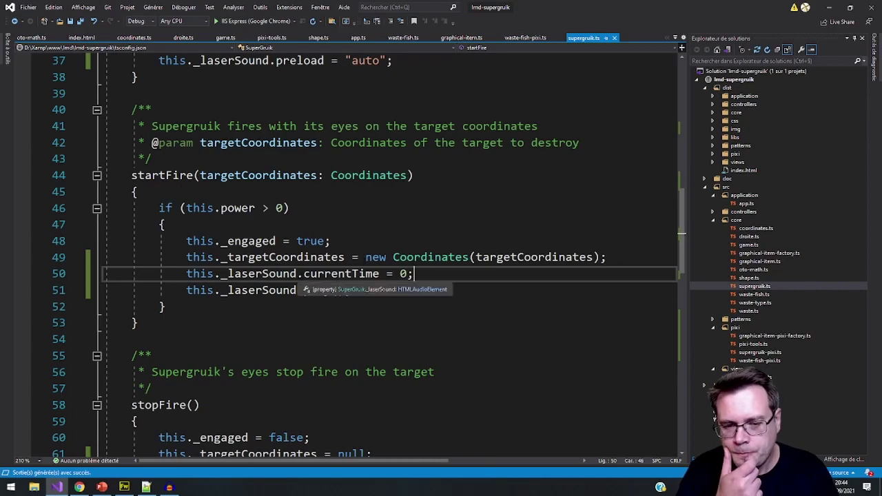
In startFire, move this._engaged = true; below the _targetCoordinates assignment, separated by a blank line and directly above the currentTime statement
left_click(347, 241)
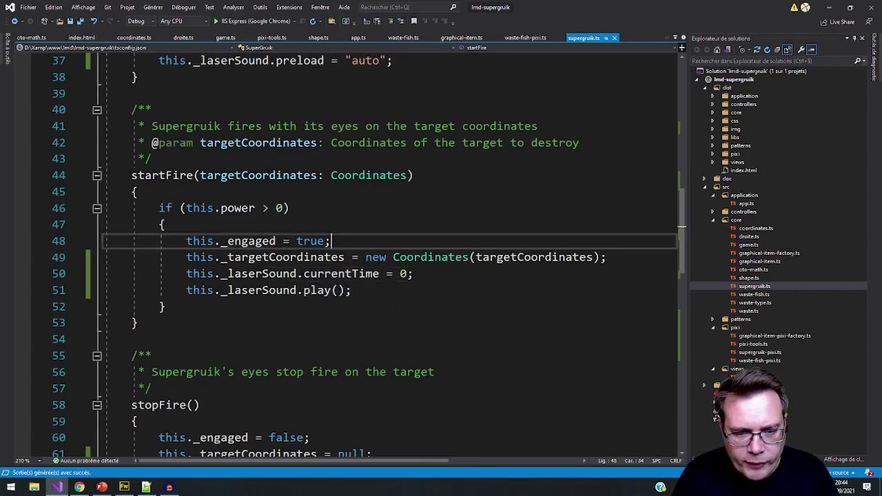
key("ctrl+x")
key("Down")
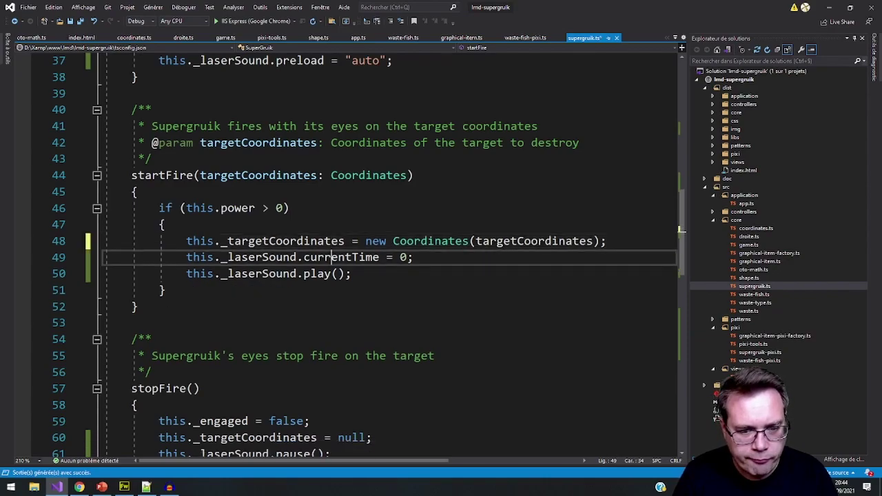
key("Left")
key("Return")
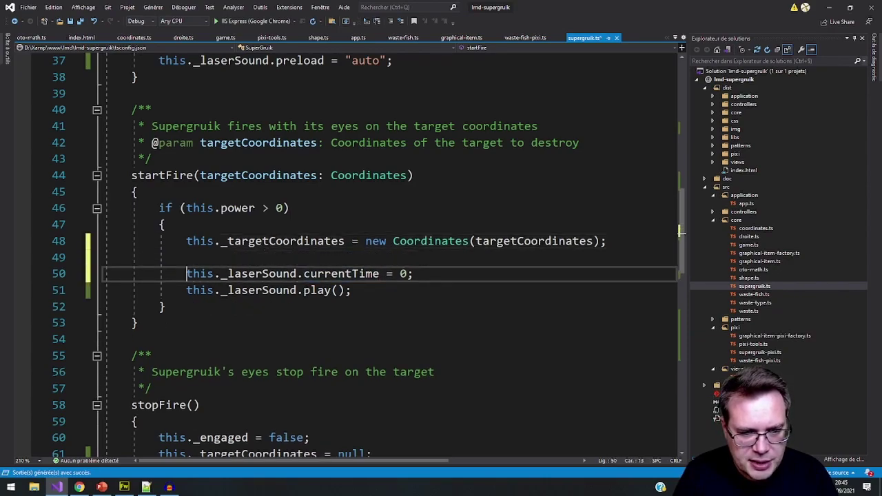
key("ctrl+v")
Wrap the _engaged, currentTime and play() statements of startFire in an if (!this._engaged) block
key("Up")
key("Up")
key("Return")
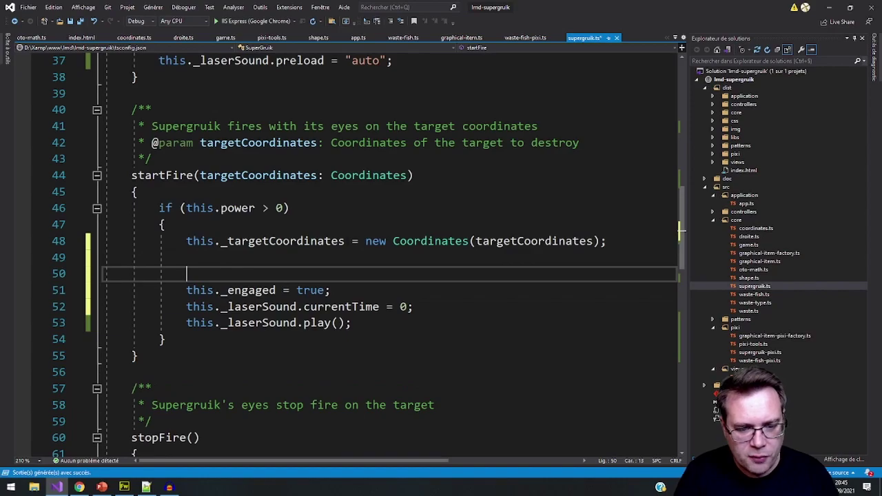
type("if(")
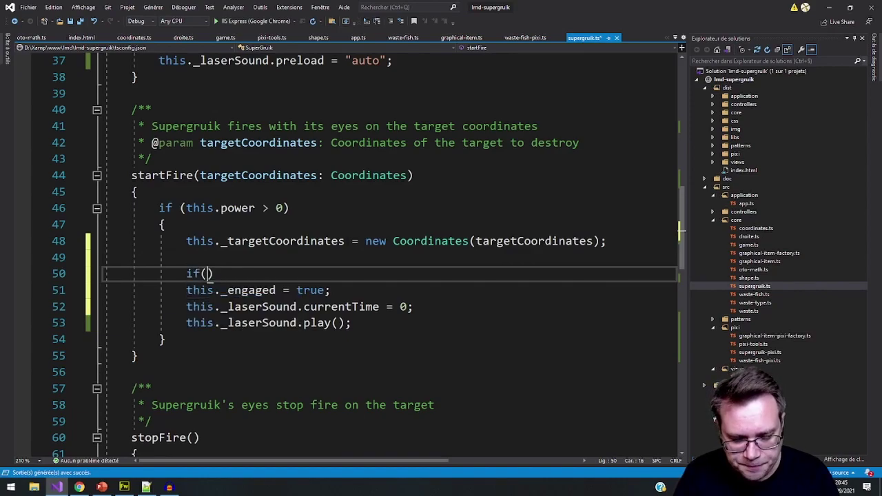
type("!this._engaged")
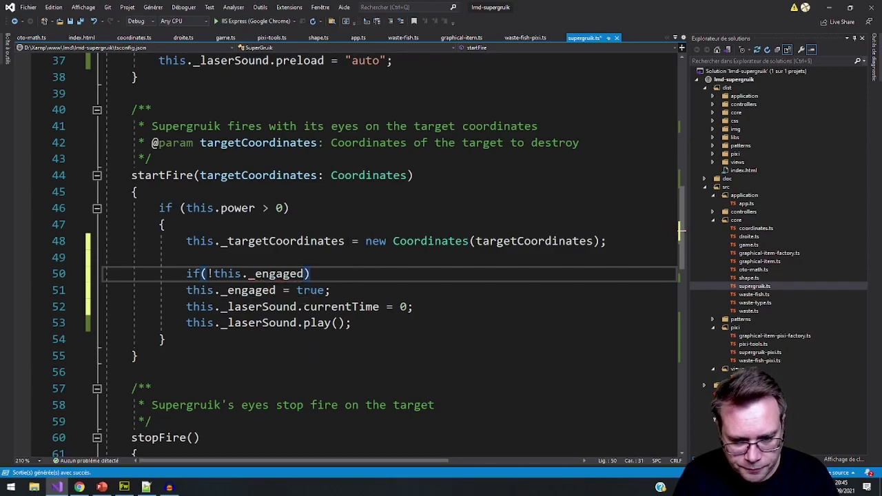
key("Return")
type("{")
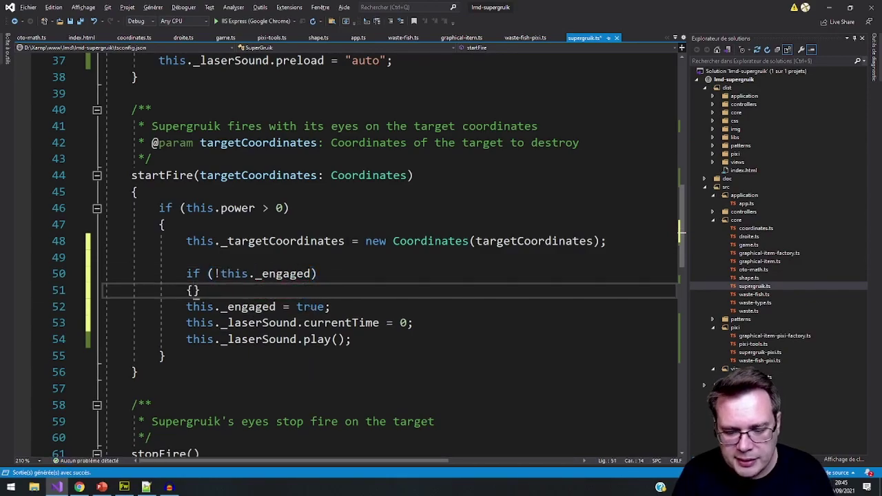
left_click(351, 339)
key("Return")
type("}")
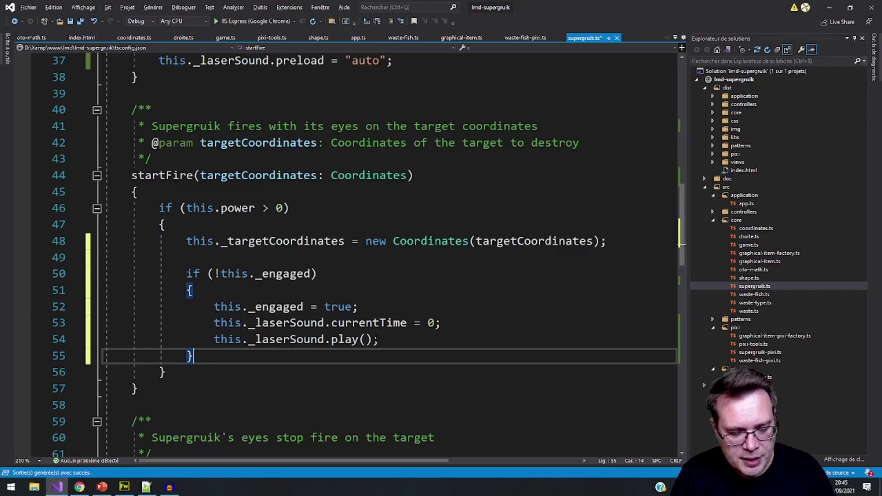
Switch to Chrome, reload the SuperGruik game and fire continuously while sweeping the aim to test the laser sound
left_click(80, 488)
left_click(39, 24)
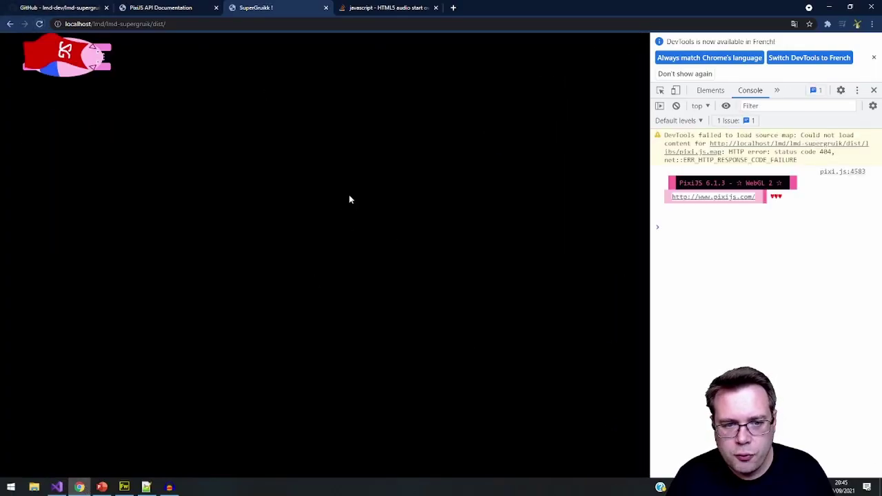
mouse_move(349, 194)
left_mouse_down()
mouse_move(377, 397)
mouse_move(515, 179)
mouse_move(302, 261)
mouse_move(506, 201)
mouse_move(511, 278)
mouse_move(260, 287)
mouse_move(343, 133)
mouse_move(345, 333)
mouse_move(460, 162)
mouse_move(415, 261)
mouse_move(494, 159)
mouse_move(511, 273)
mouse_move(391, 93)
mouse_move(625, 200)
mouse_move(594, 122)
mouse_move(584, 158)
mouse_move(370, 301)
mouse_move(346, 168)
mouse_move(439, 77)
mouse_move(468, 223)
mouse_move(475, 196)
mouse_move(553, 175)
mouse_move(586, 180)
mouse_move(495, 159)
mouse_move(488, 246)
mouse_move(490, 132)
mouse_move(506, 209)
mouse_move(562, 133)
mouse_move(595, 108)
mouse_move(572, 73)
mouse_move(534, 276)
mouse_move(470, 184)
mouse_move(512, 295)
mouse_move(562, 213)
mouse_move(530, 264)
mouse_move(592, 248)
mouse_move(519, 262)
mouse_move(464, 136)
mouse_move(513, 163)
left_mouse_up()
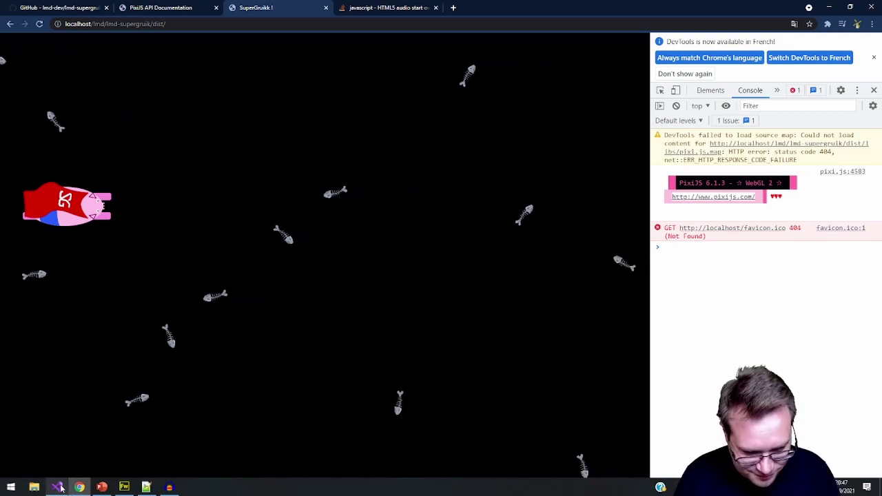
Switch to Audacity and save the open laser project as supergruik-laser
left_click(169, 487)
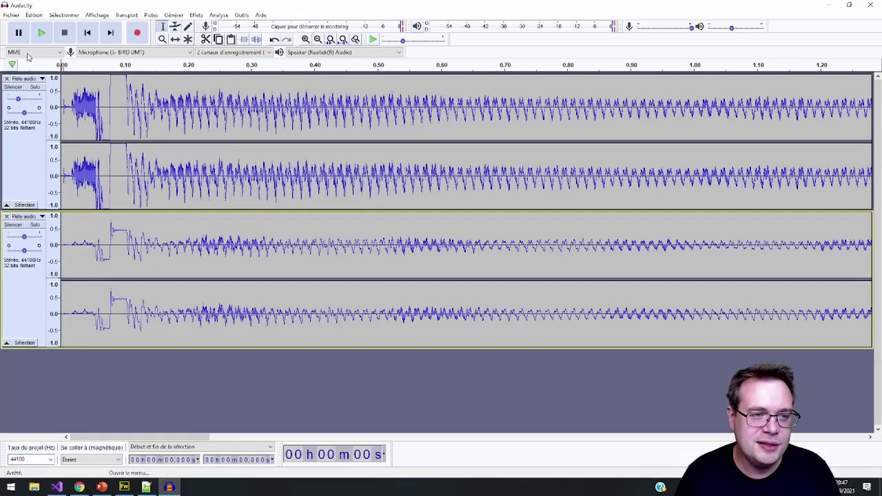
left_click(12, 16)
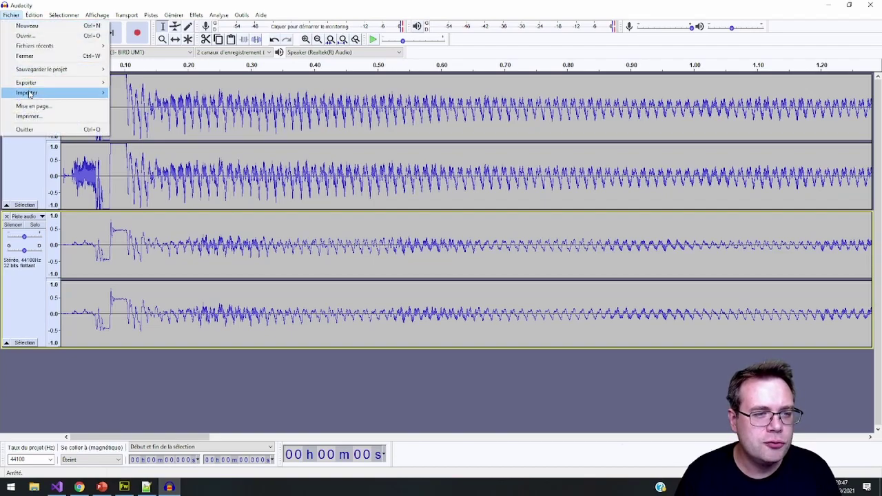
mouse_move(31, 74)
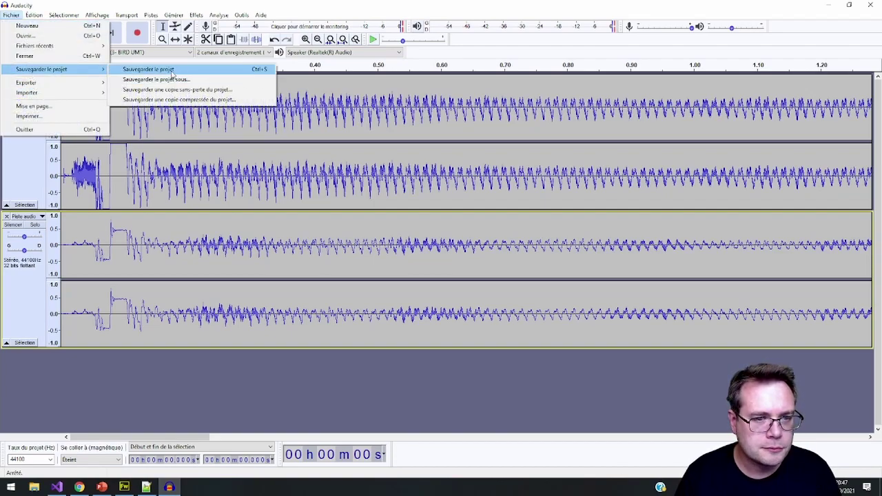
left_click(171, 71)
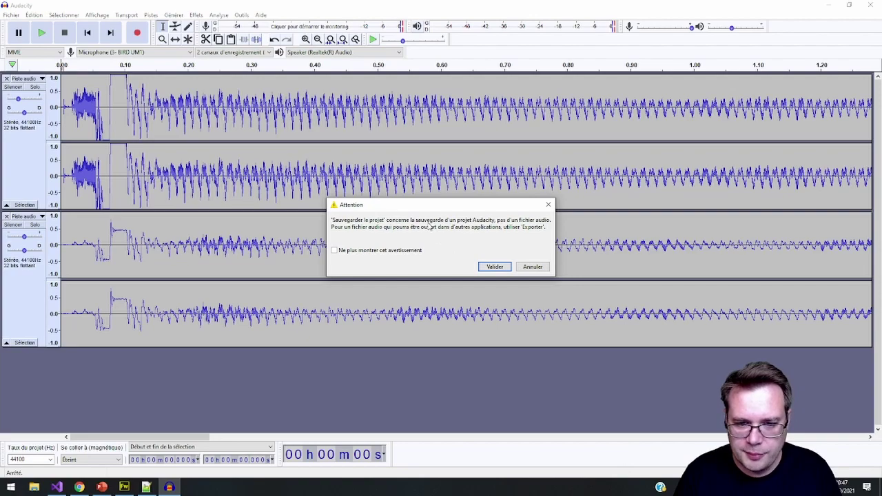
left_click(495, 266)
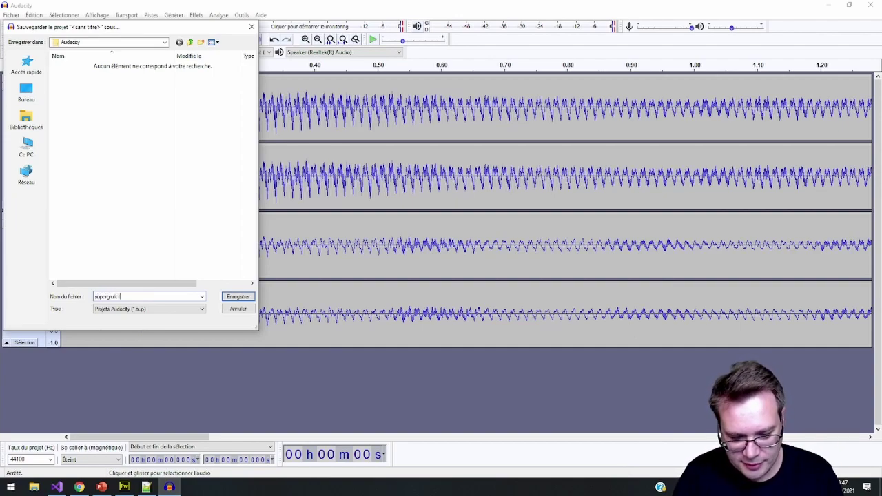
type("r")
key("Return")
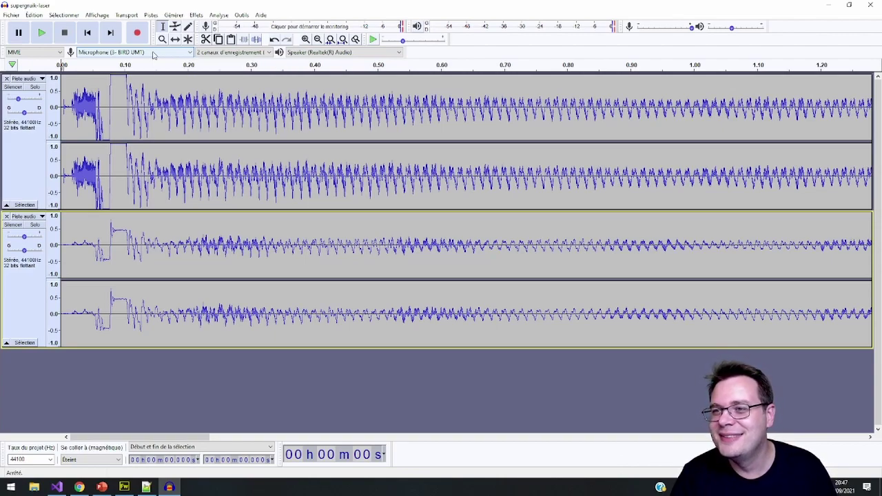
In a new project, record about 6.5 seconds of sound from the microphone and play the take back
left_click(10, 16)
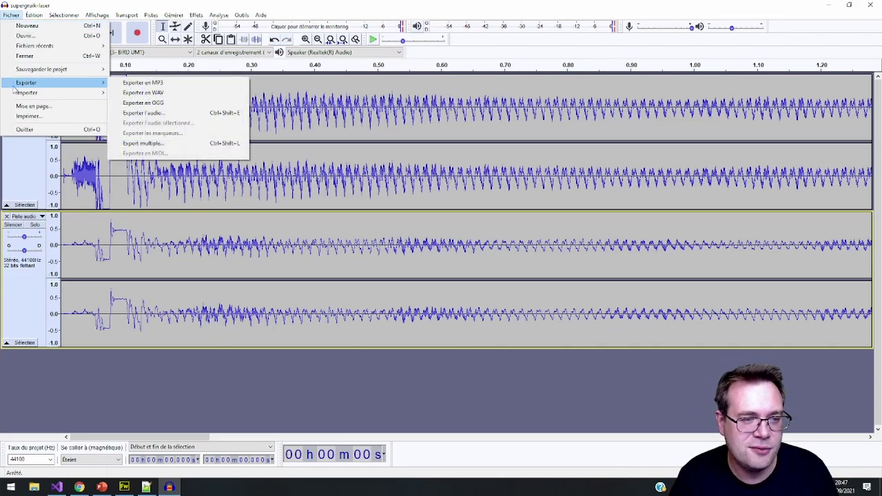
left_click(15, 26)
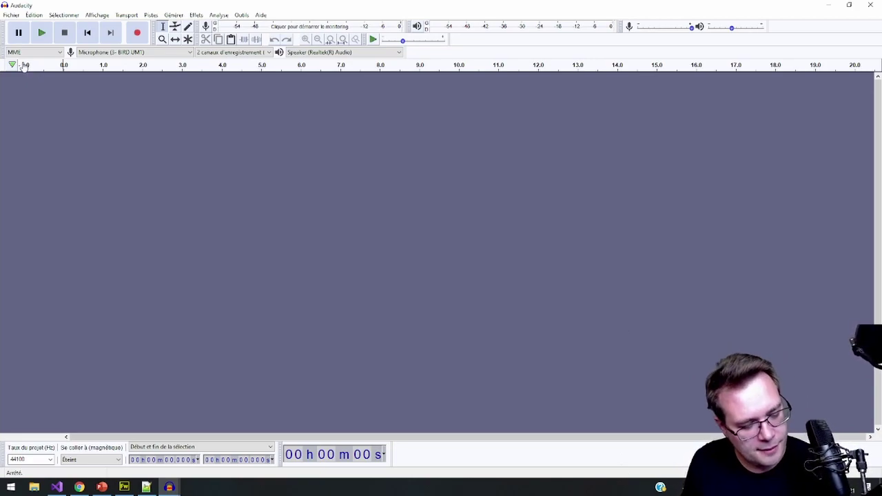
left_click(137, 34)
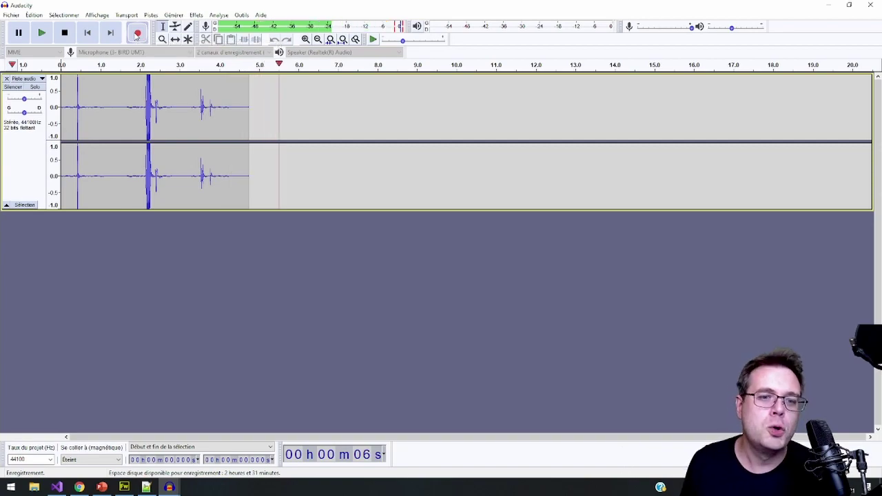
left_click(65, 33)
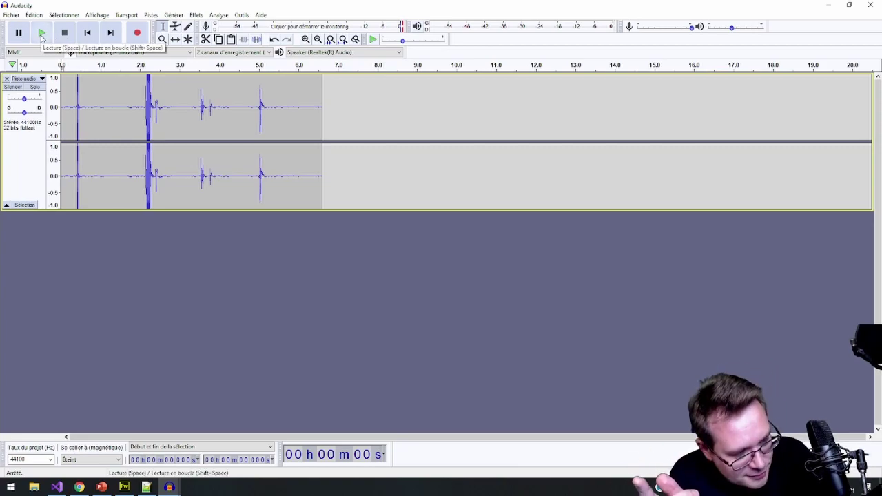
left_click(42, 34)
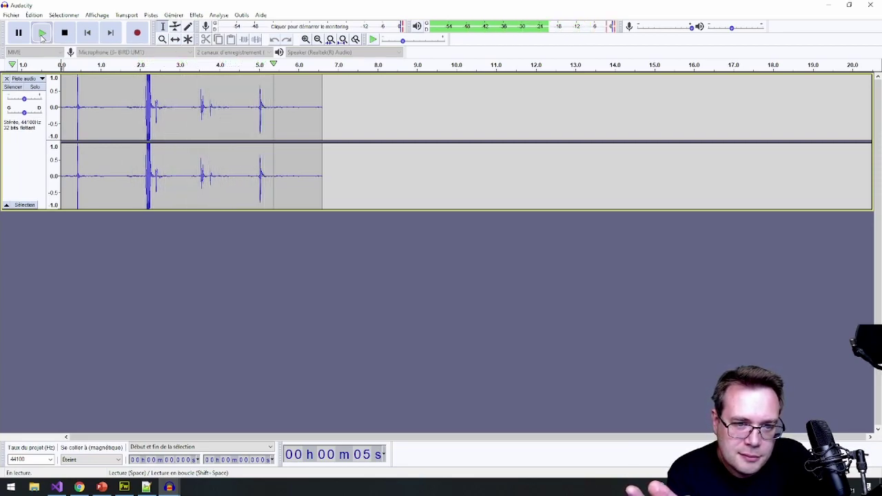
left_click(42, 34)
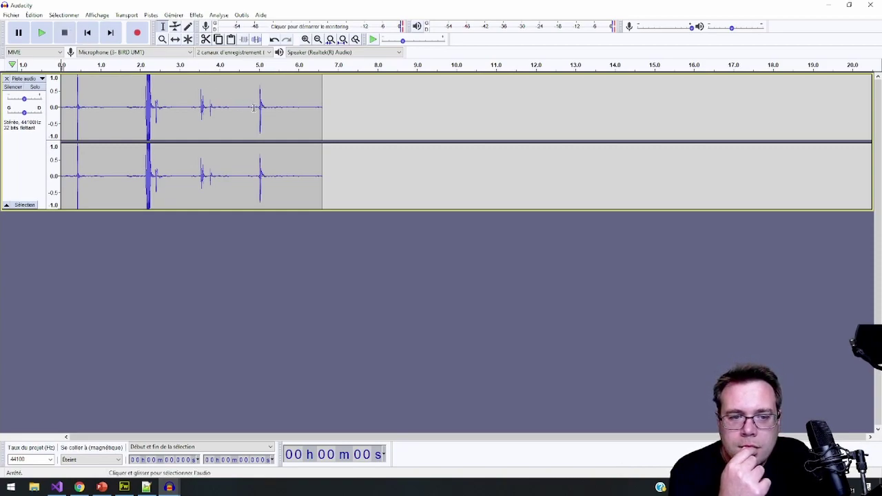
Delete the recording before the last peak and the tail beyond about 0.3 s, and play the remaining sound
left_click_drag(256, 107, 140, 114)
key("Delete")
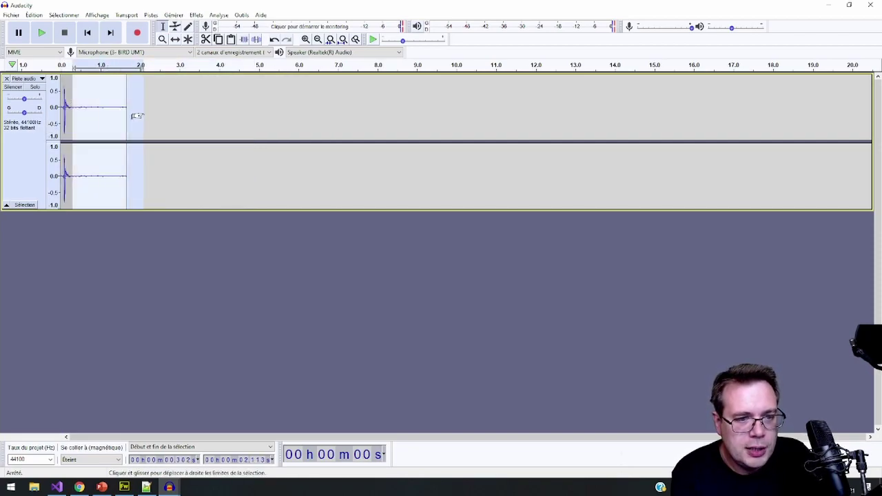
key("Delete")
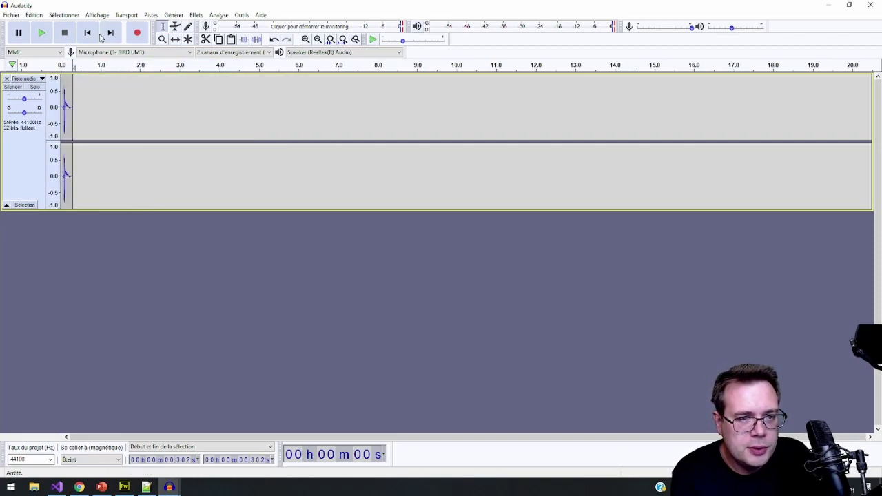
left_click(43, 33)
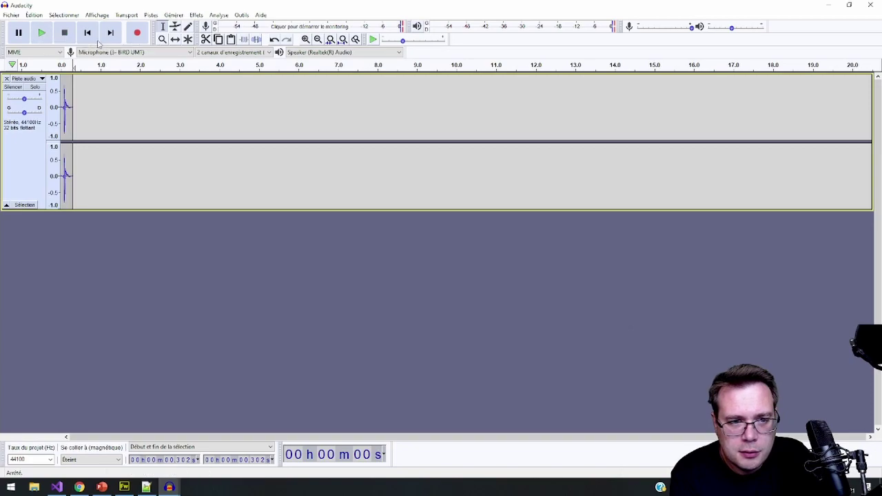
left_click(43, 34)
left_click(43, 33)
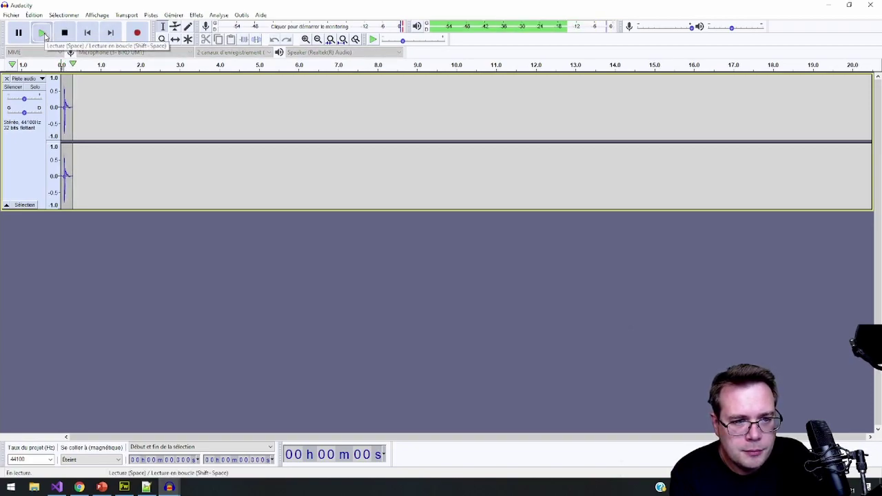
Trim the lead-in before the peak and the quiet end beyond about 0.16 s, and play the clip back
scroll(66, 180, "up", 3)
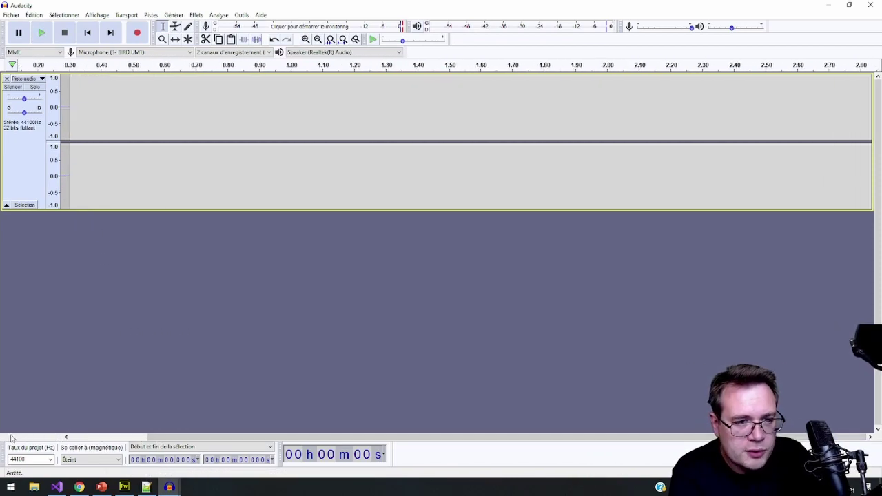
left_click_drag(82, 440, 72, 439)
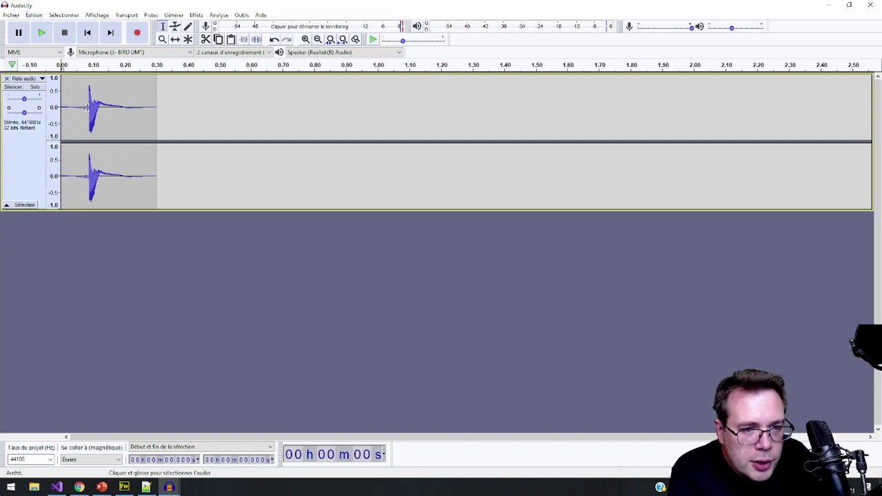
left_click_drag(87, 105, 61, 113)
key("Delete")
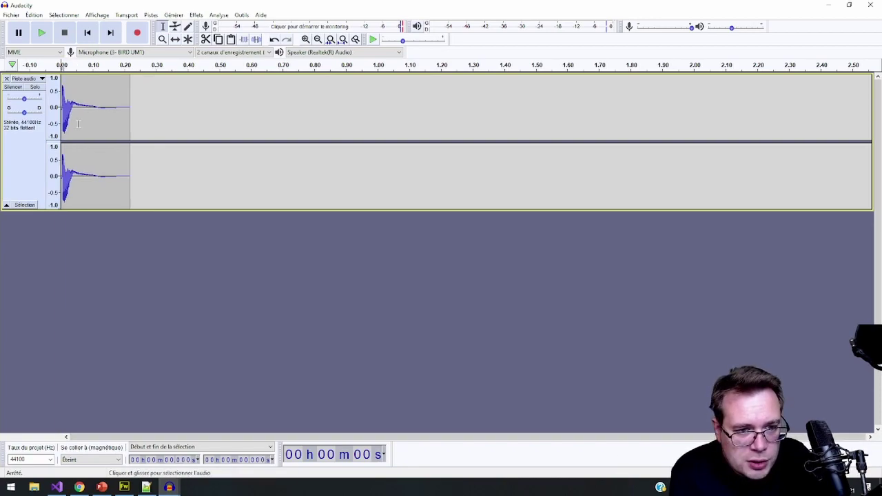
left_click_drag(110, 106, 156, 110)
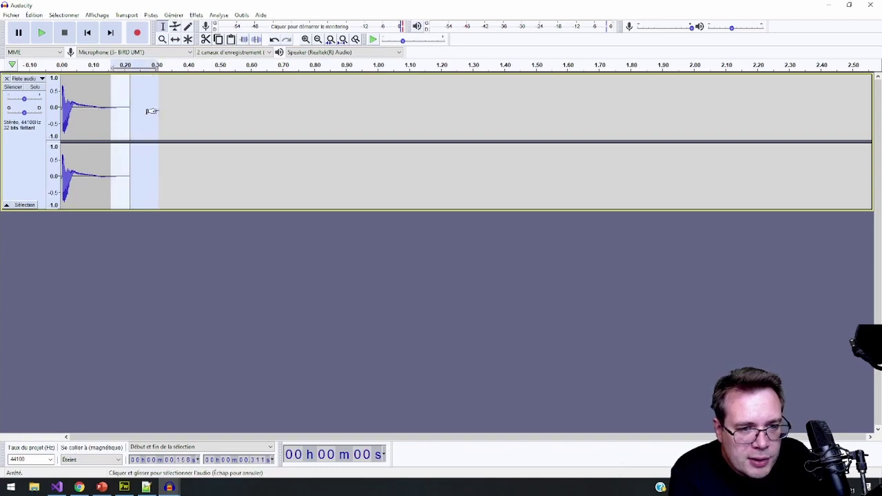
key("Delete")
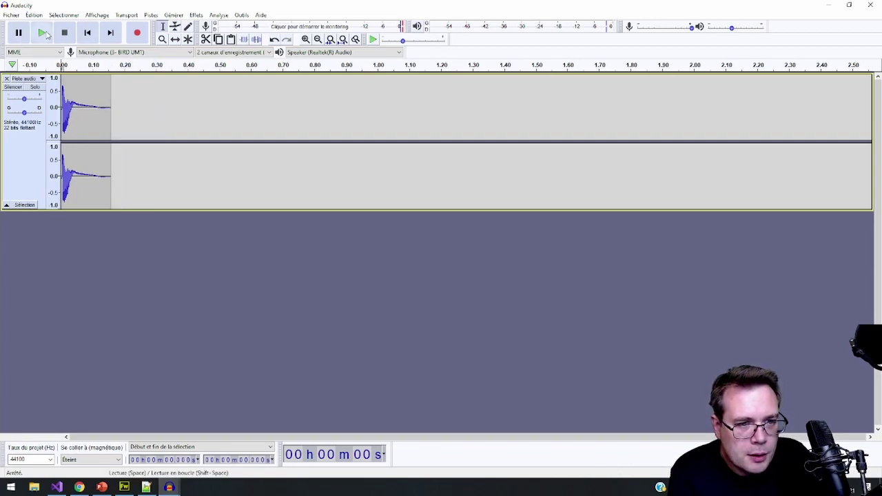
left_click(41, 33)
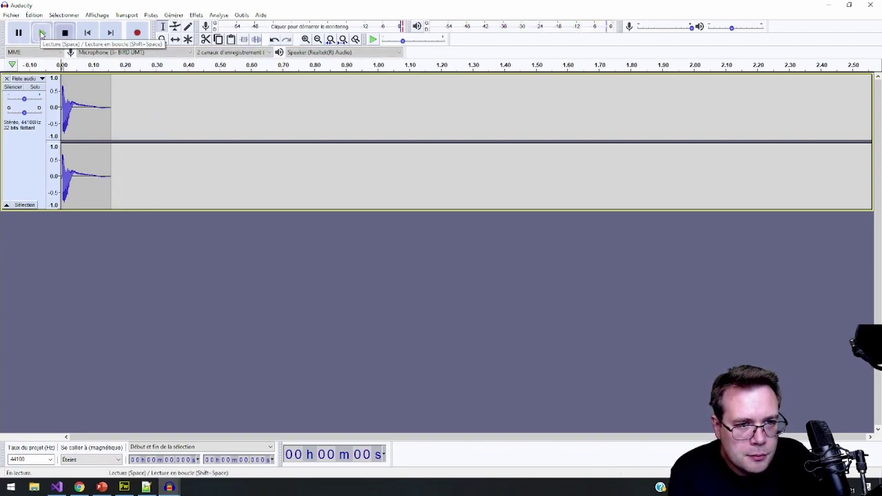
Export the clip as MP3 to the sounds folder under the name plop-1, with Les Moulins du Dev as artist name
left_click(11, 14)
mouse_move(34, 85)
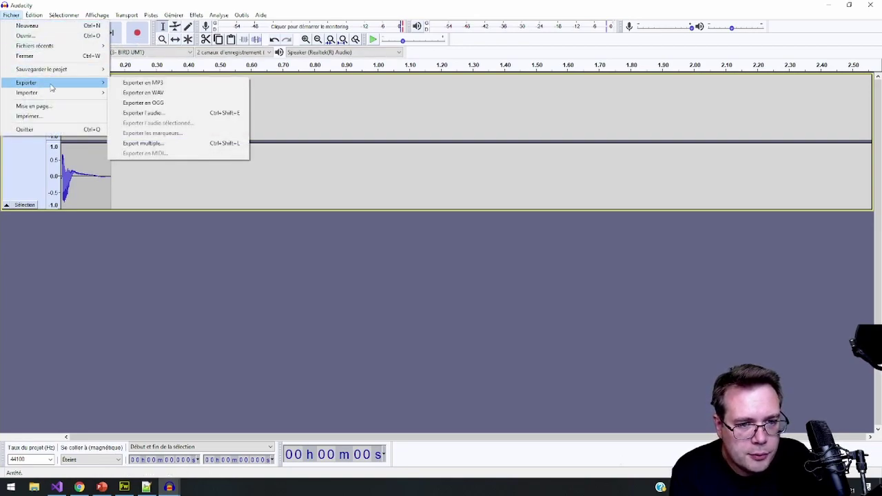
left_click(138, 86)
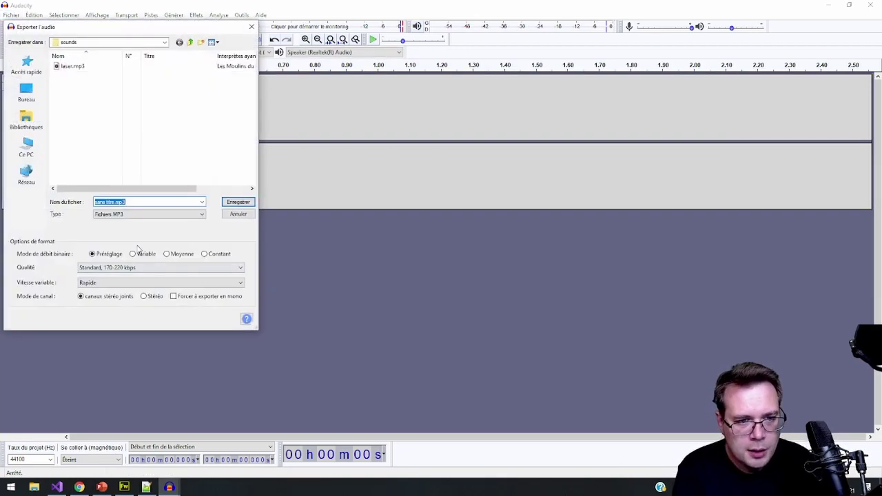
type("plop-1")
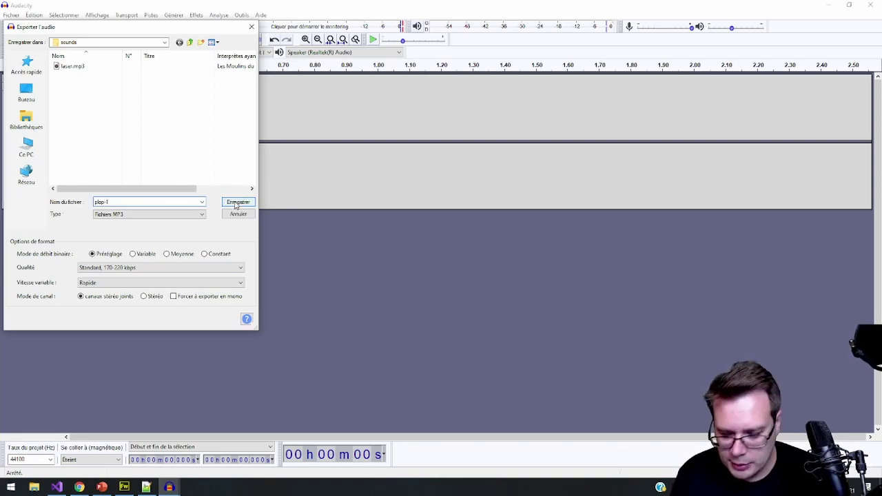
key("Return")
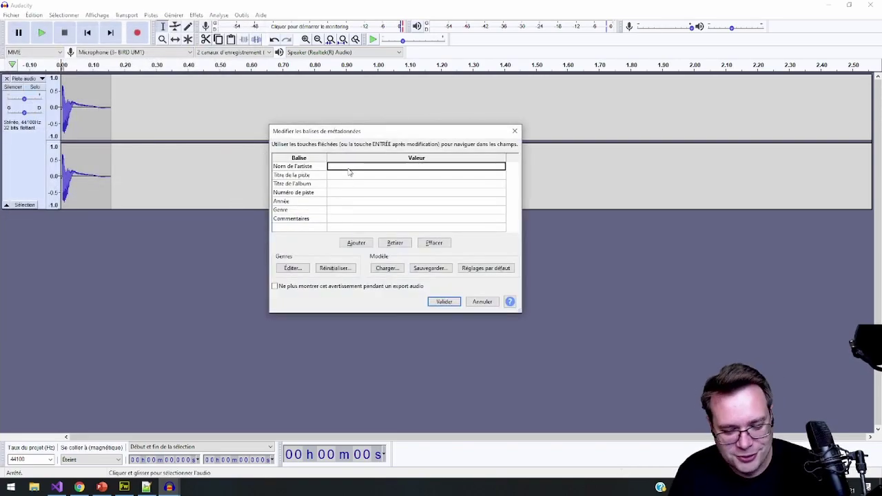
type("Les Mouli")
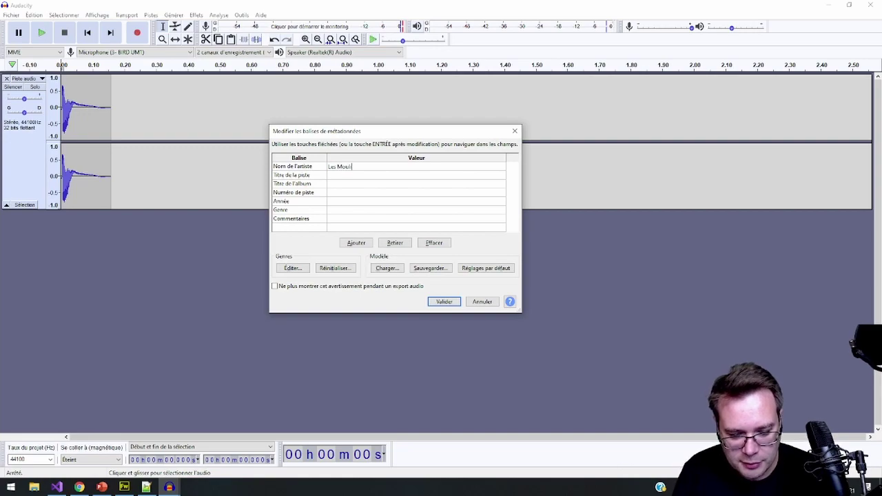
type("ns du Dev")
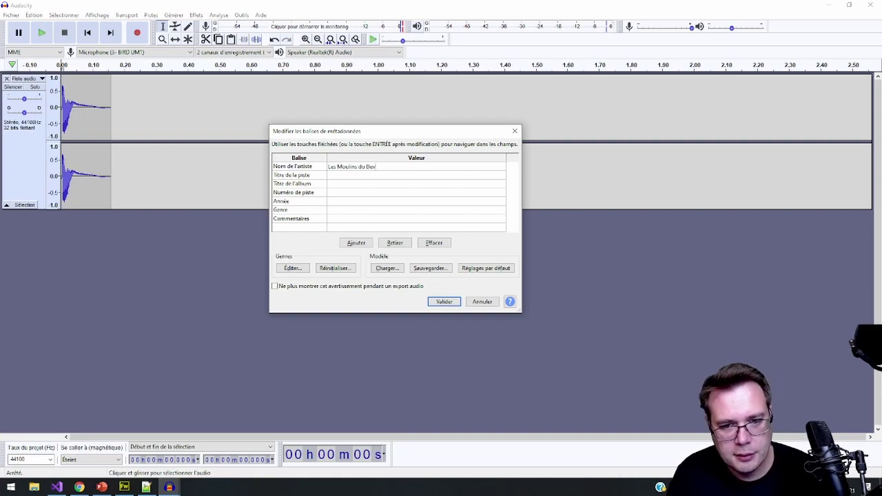
left_click(446, 304)
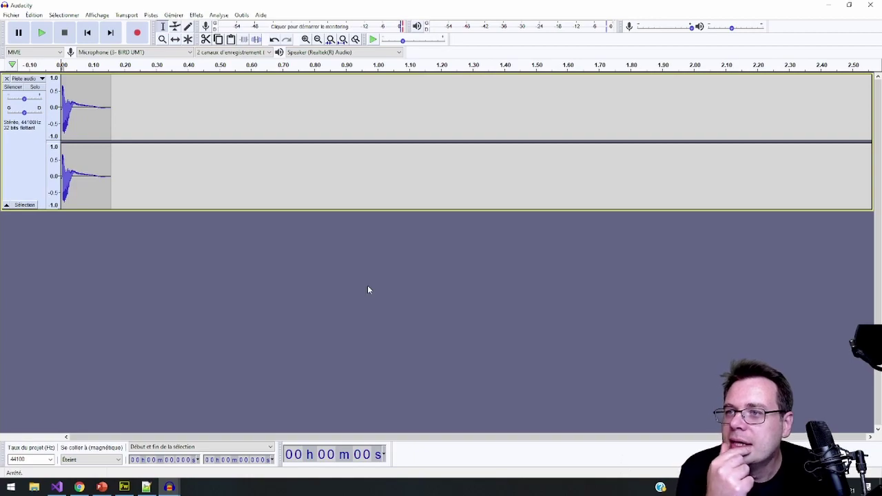
Switch to Visual Studio and open waste.ts from the core folder at its update method
left_click(58, 488)
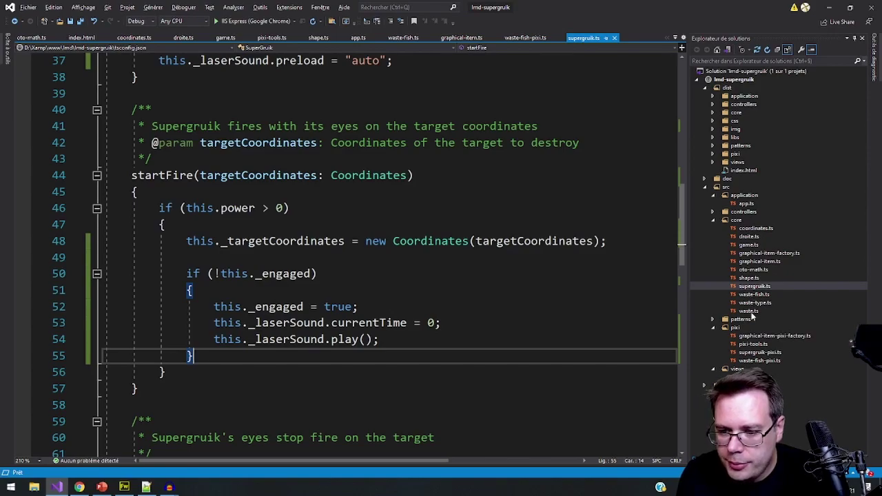
double_click(748, 311)
scroll(386, 248, "down", 8)
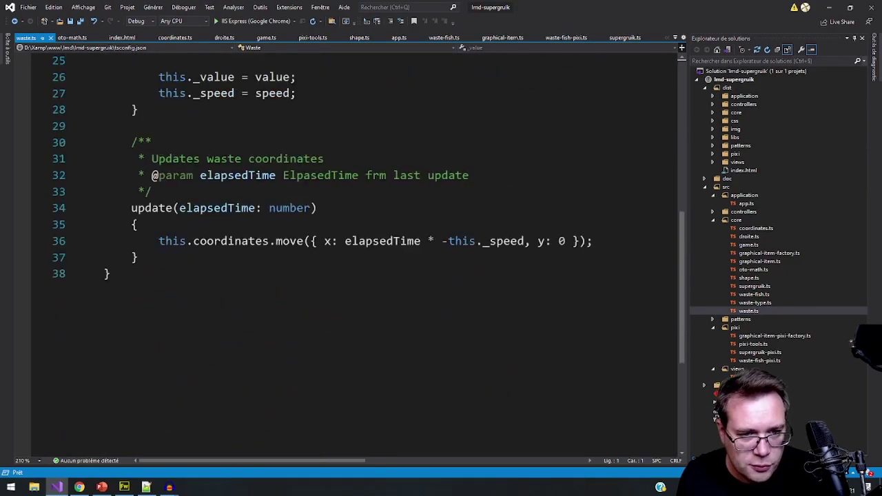
scroll(386, 249, "up", 2)
Add an empty destroy() method after the update method of the Waste class
left_click(226, 356)
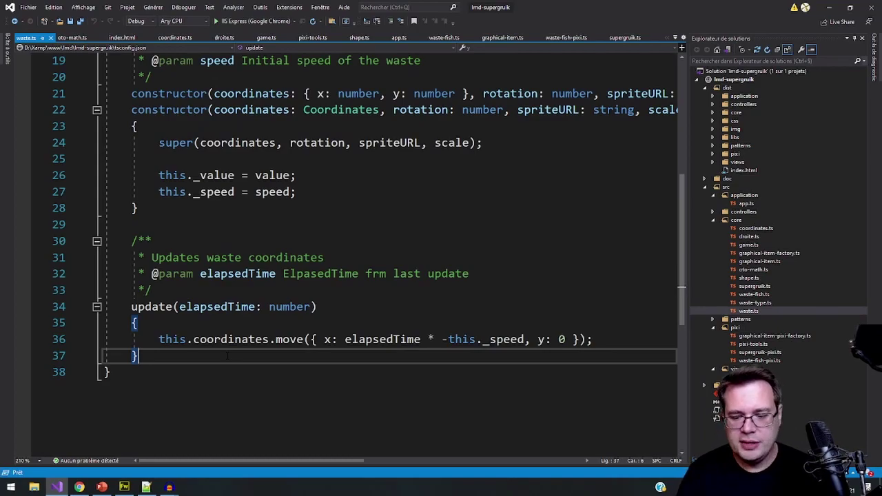
key("Return")
key("Return")
type("destr")
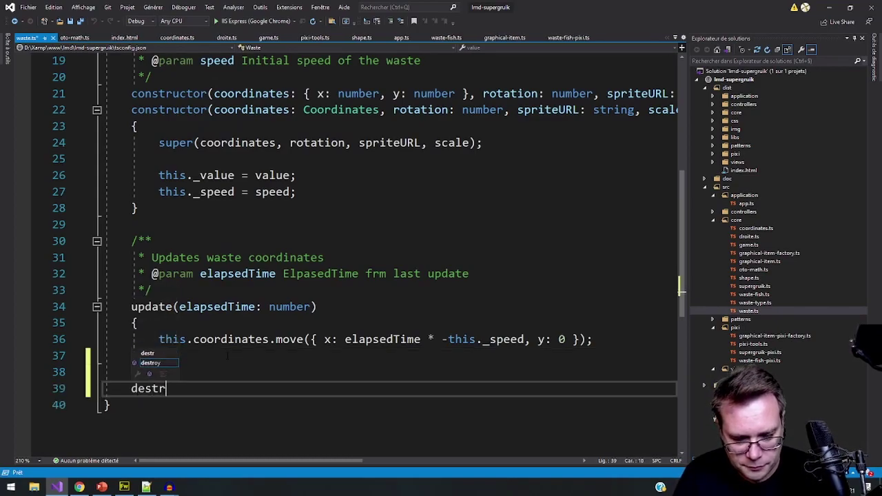
type("oy")
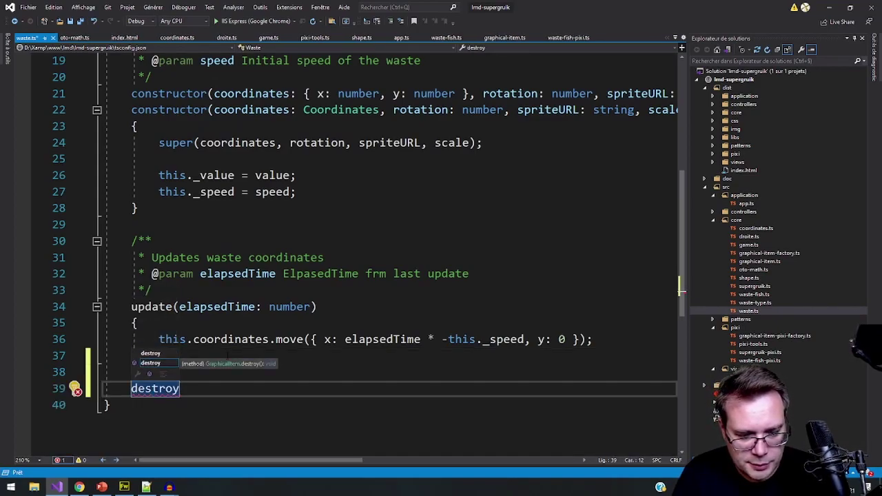
type("()")
key("Return")
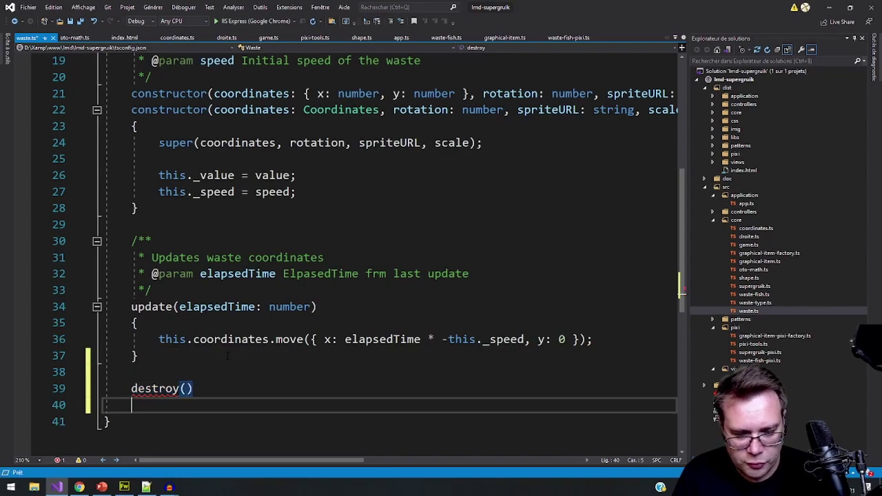
type("{")
key("Return")
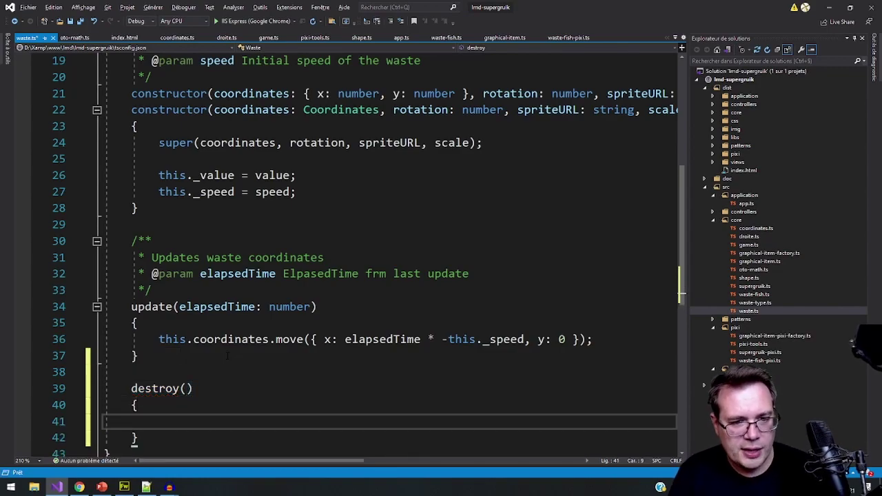
Insert a member snippet below the speed accessors of Waste, declaring private _sounds of type HTMLAudioElement with its getter and setter
scroll(228, 355, "up", 6)
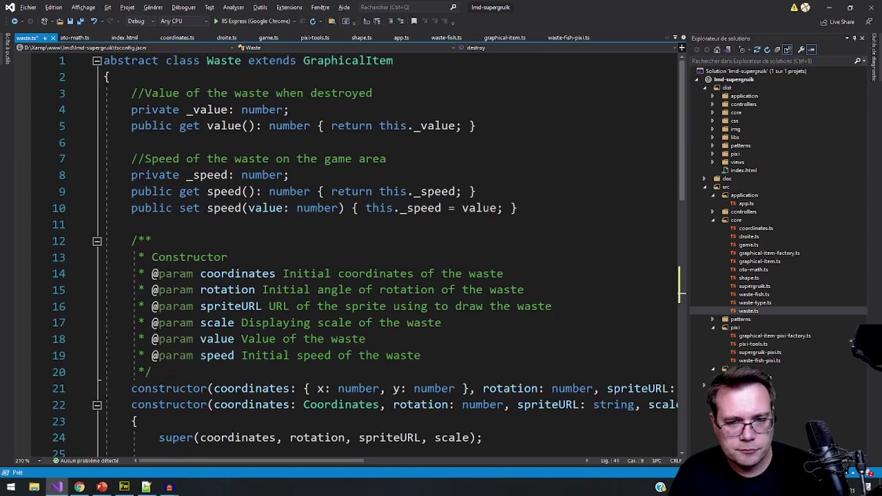
left_click(518, 208)
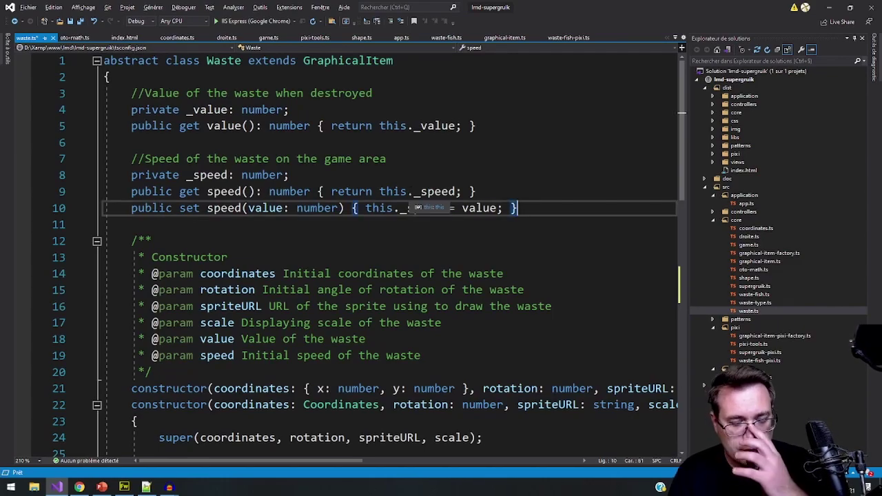
key("Return")
key("Return")
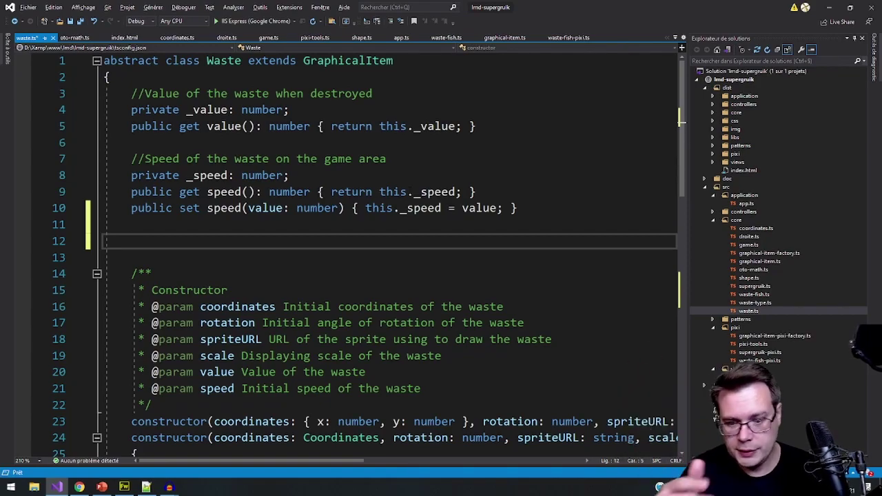
type("member")
key("Tab")
key("Tab")
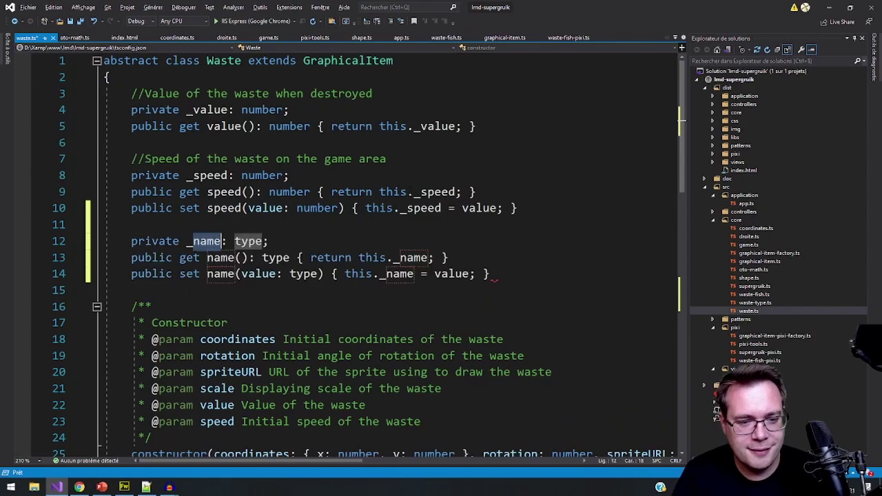
type("_sounds")
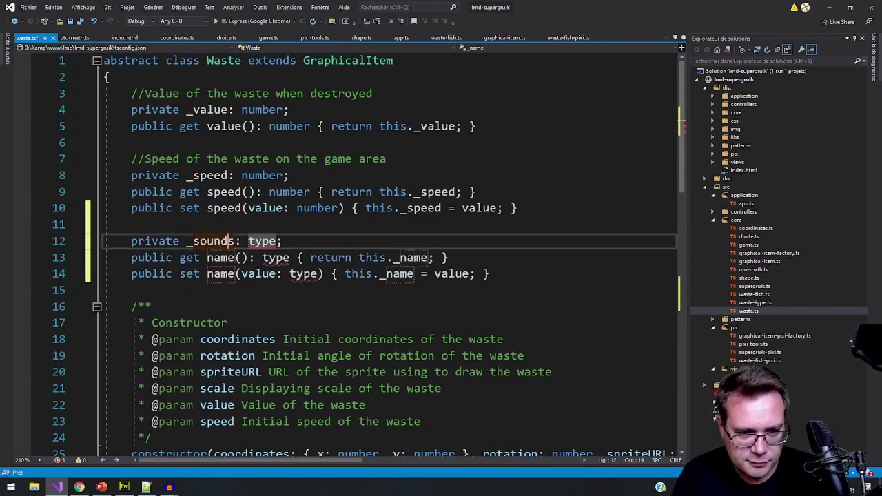
key("Tab")
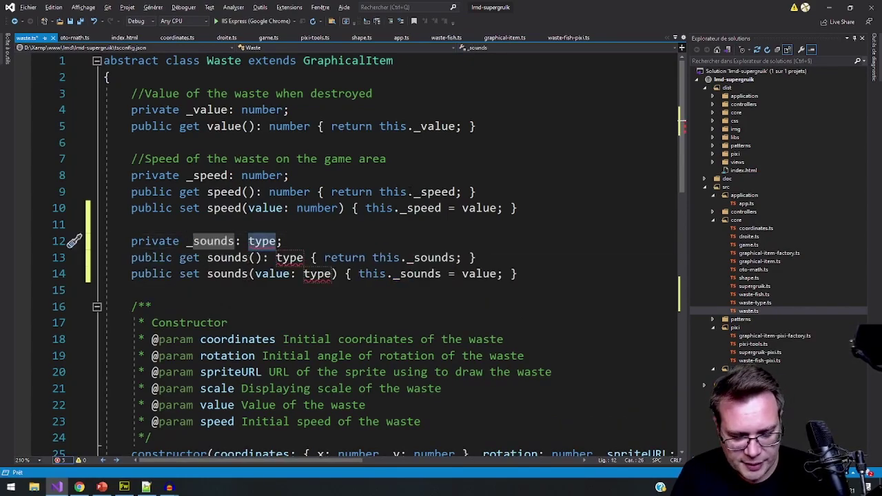
type("HTMLAudio")
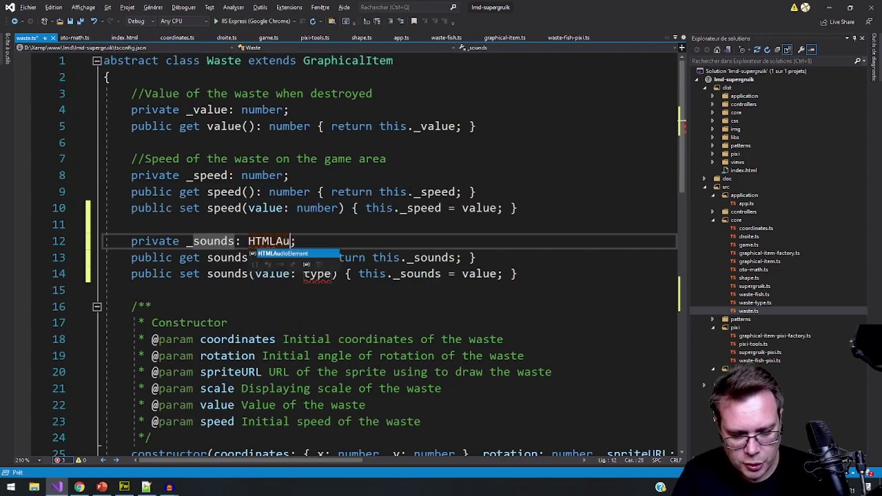
type("Element")
key("Return")
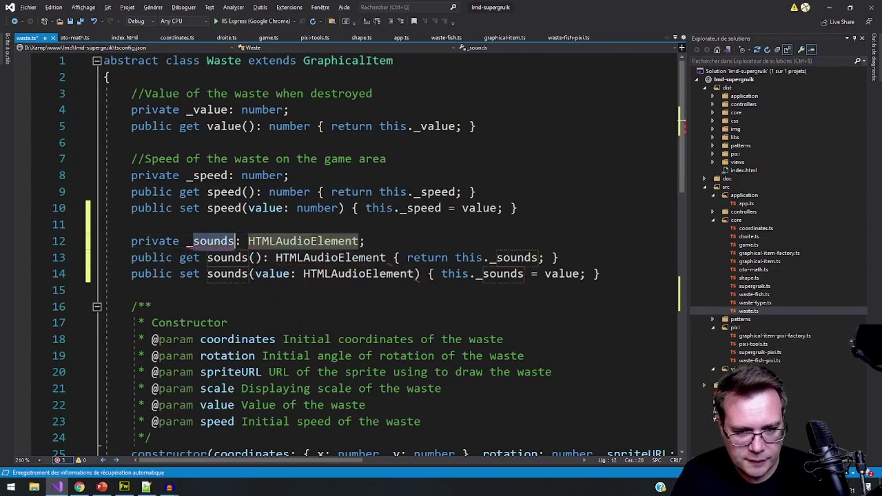
Delete the public setter of sounds, keeping only its getter
key("Down")
key("End")
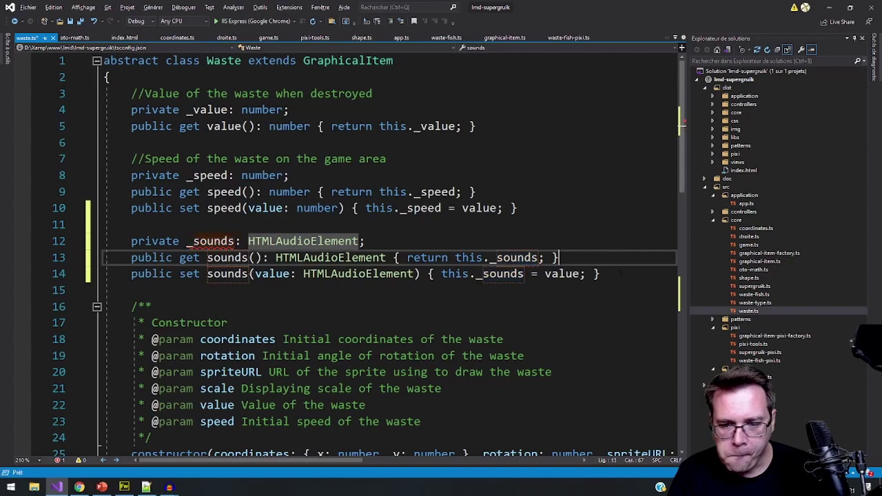
key("shift+Down")
key("shift+End")
key("Delete")
Initialise this._sounds to an empty array in the Waste constructor, below the _speed assignment
scroll(386, 262, "down", 4)
left_click(296, 339)
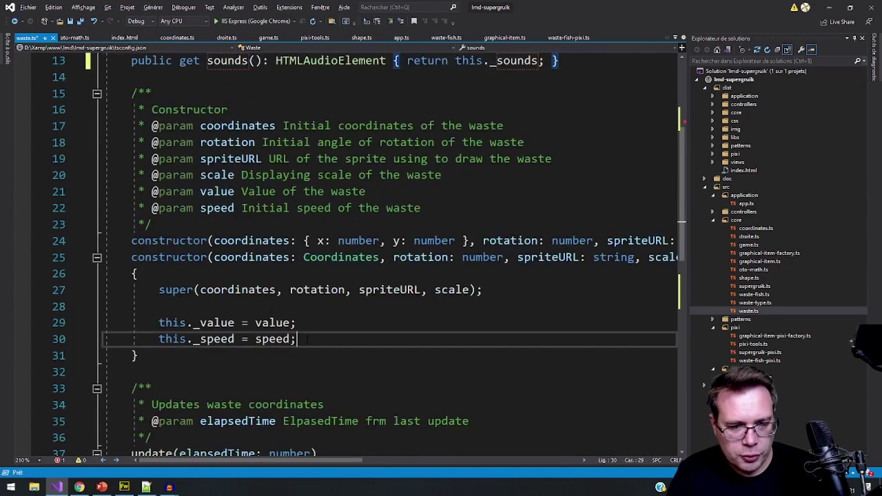
key("Return")
type("this.")
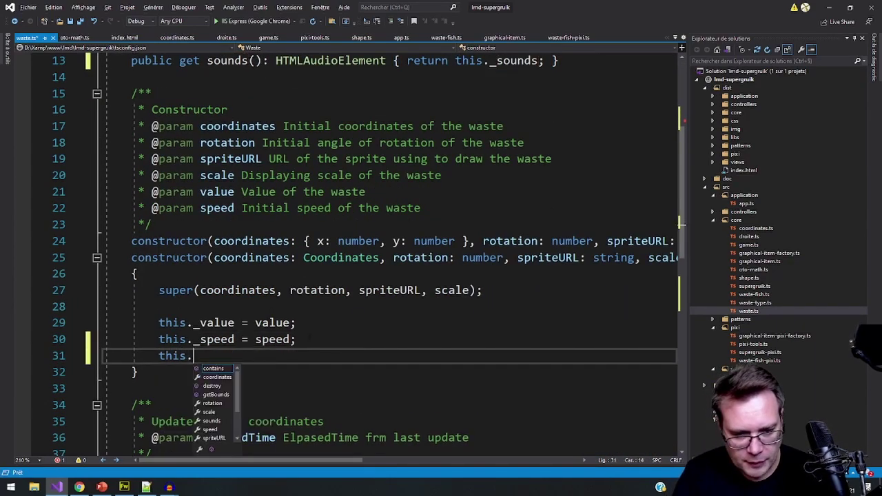
type("_sounds")
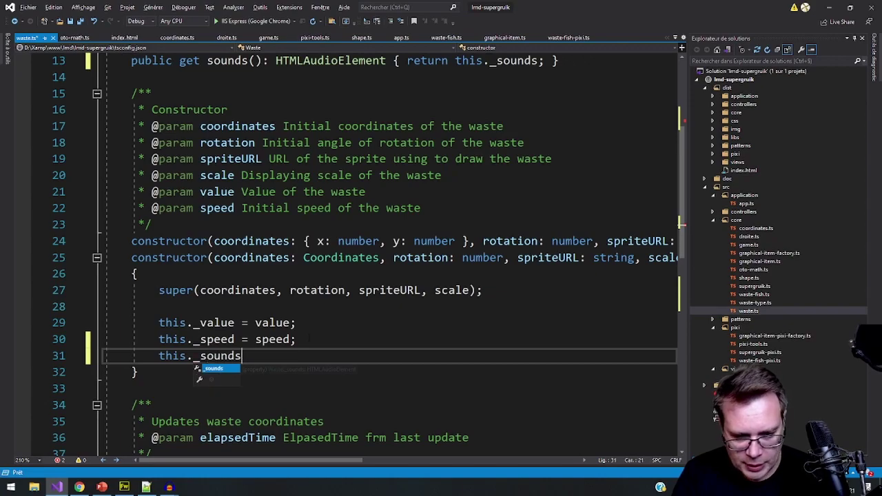
type(" = [];")
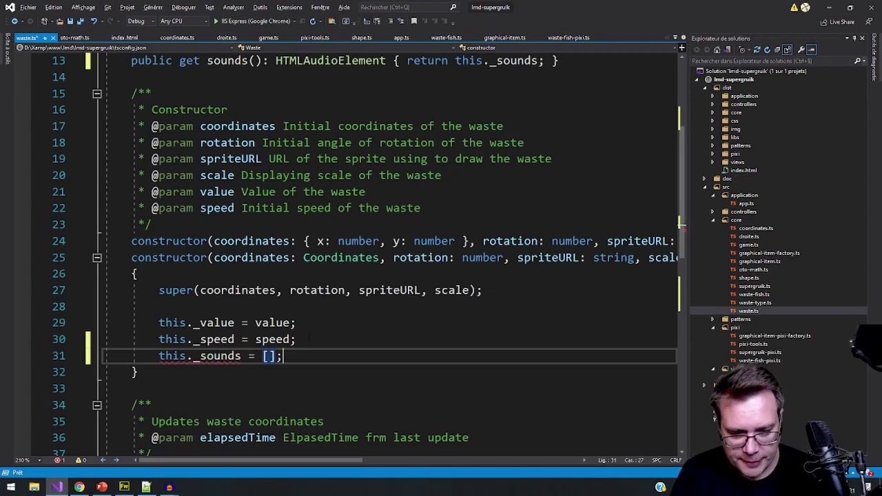
Make the private _sounds field an array by changing its declared type to HTMLAudioElement[]
scroll(247, 160, "up", 1)
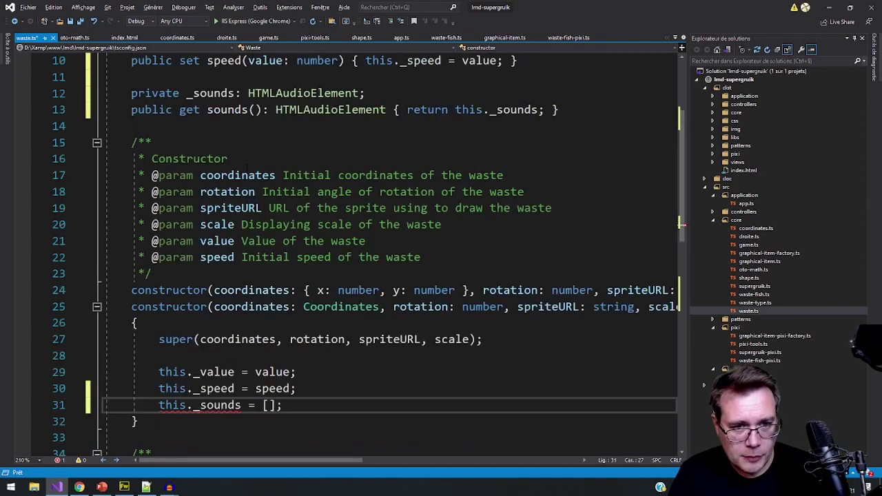
scroll(247, 160, "down", 1)
scroll(247, 160, "up", 1)
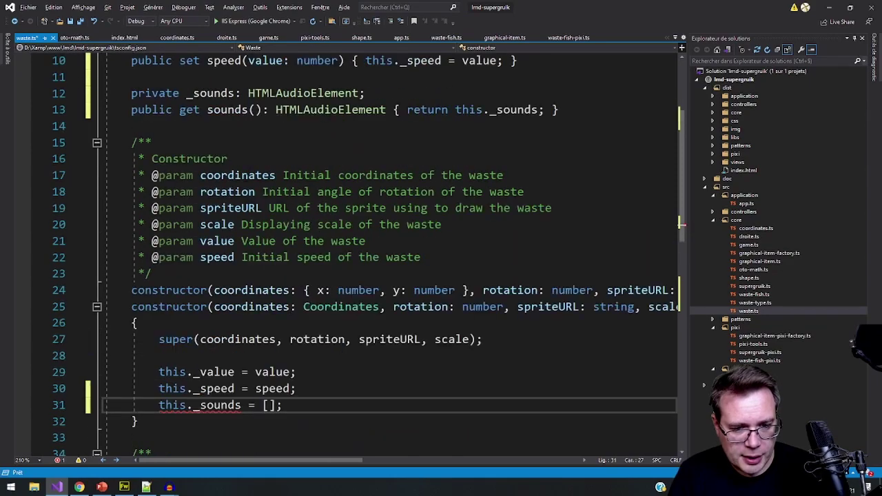
scroll(246, 161, "up", 1)
scroll(386, 255, "down", 1)
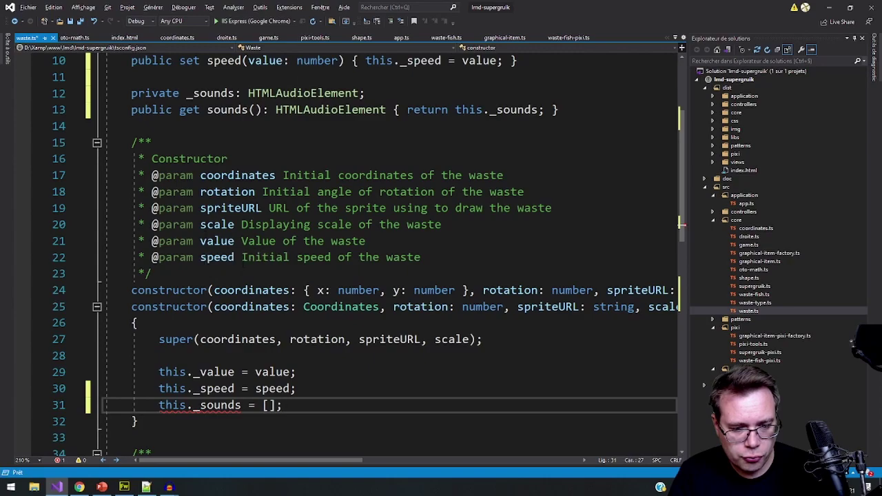
scroll(305, 260, "up", 2)
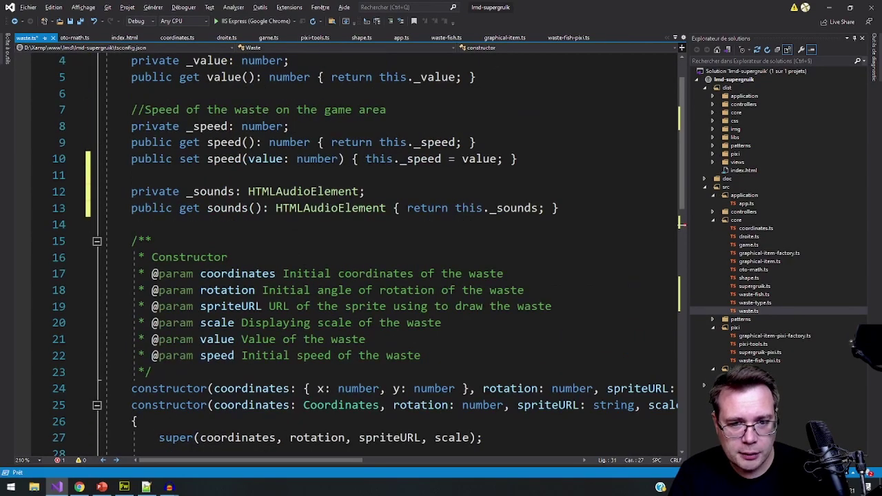
left_click(360, 191)
type("[]<")
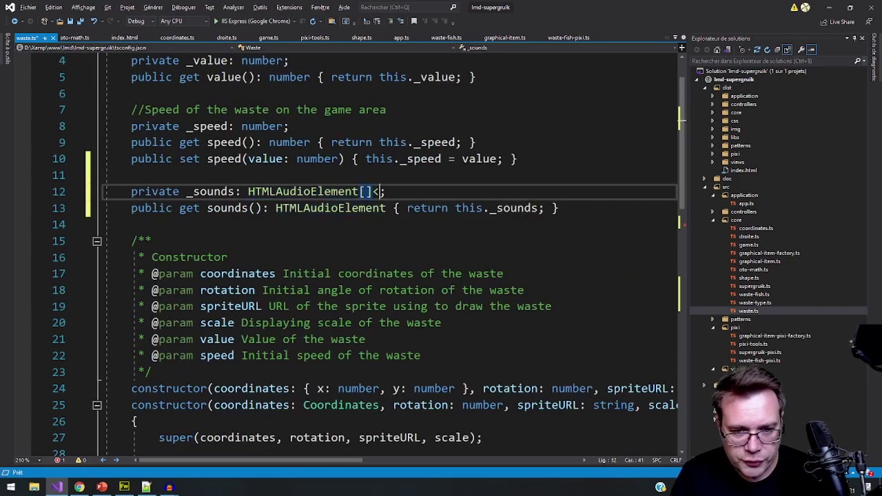
key("BackSpace")
key("Down")
key("Up")
key("Down")
key("Down")
key("Down")
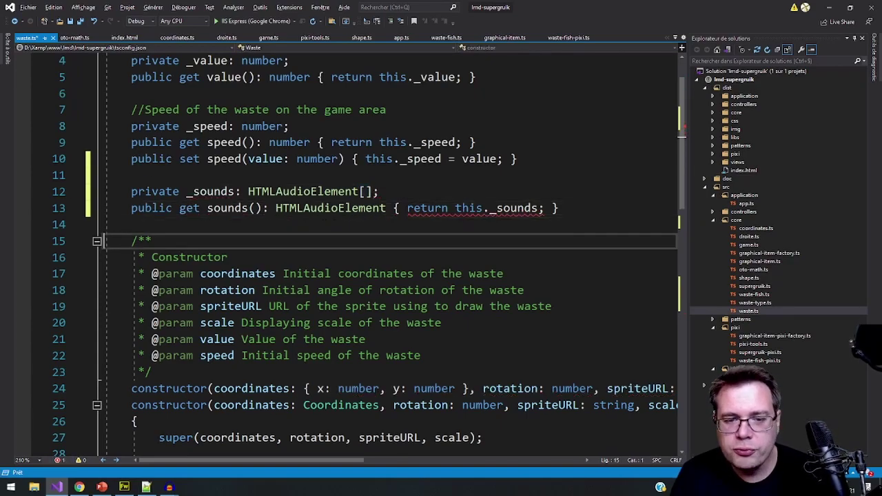
Change the return type of the sounds getter to HTMLAudioElement[], and return to the end of the Waste constructor
left_click(195, 208)
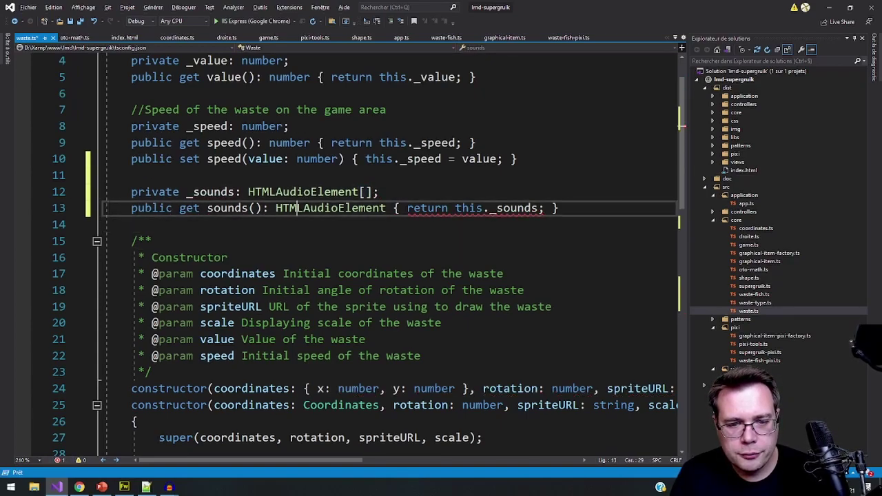
key("Right")
key("Right")
key("Right")
key("Right")
key("Right")
key("Right")
key("Right")
key("Right")
key("Right")
key("Right")
key("Right")
key("Right")
key("Right")
type("[]")
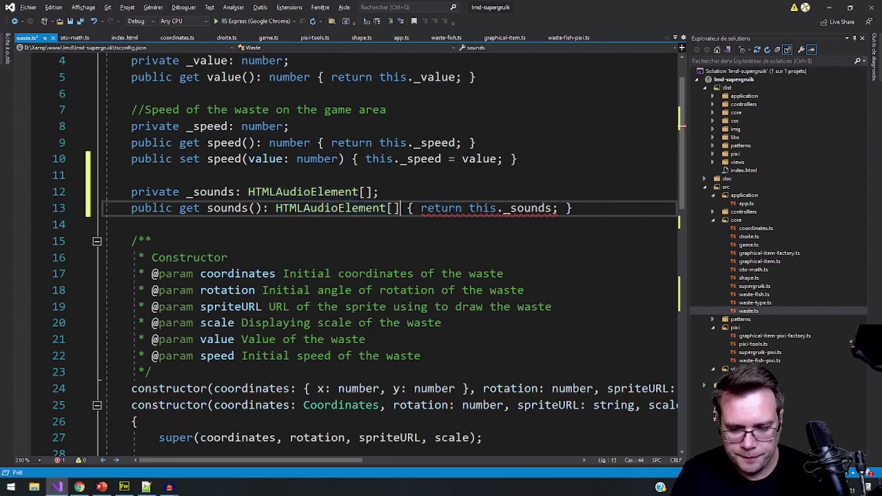
scroll(224, 336, "down", 6)
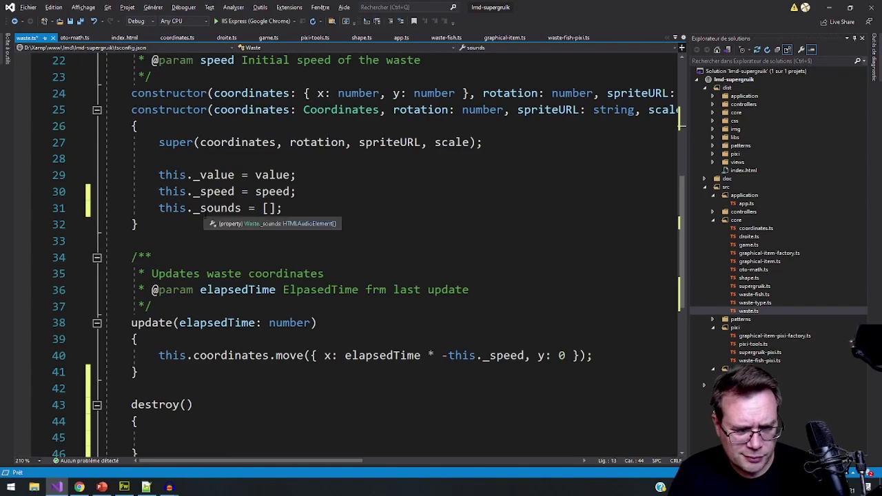
left_click(160, 227)
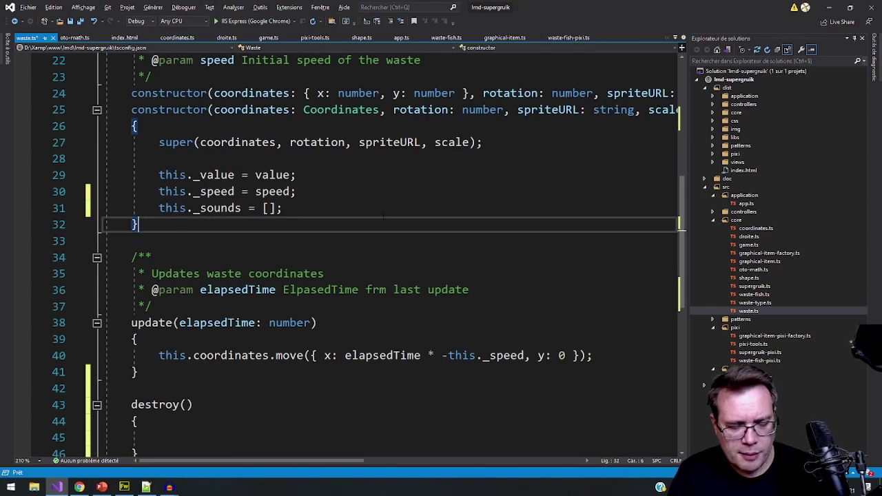